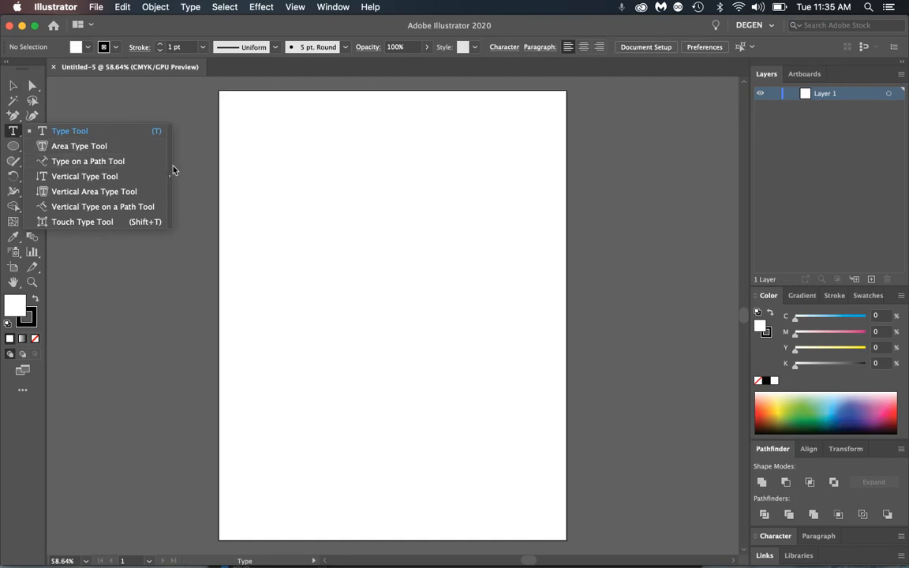
- Tear off the type tools into a floating panel and position it beside the toolbar
{"action": "left_click", "coordinate": [170, 175]}
{"action": "left_click_drag", "start_coordinate": [90, 139], "coordinate": [133, 101]}
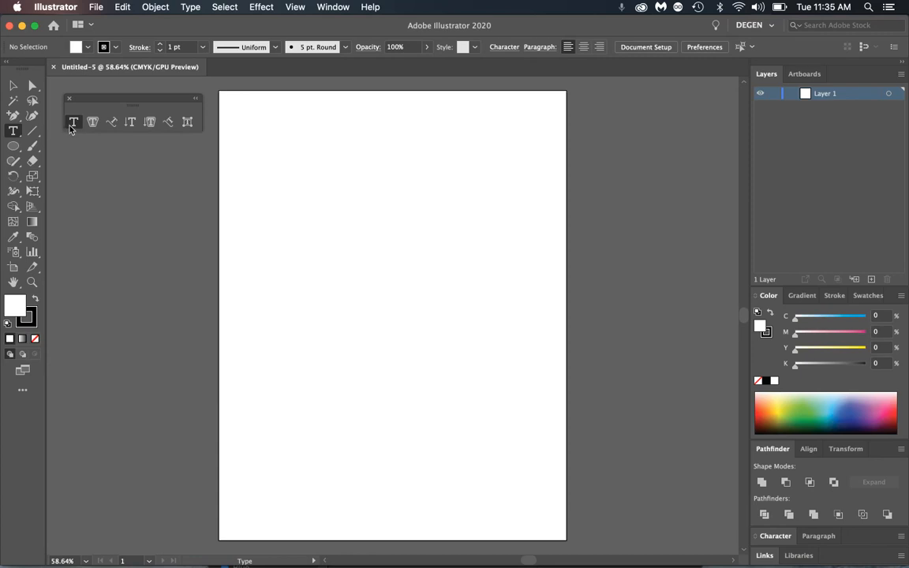
- Type the word 'Texting' near the artboard's upper-left corner
{"action": "left_click", "coordinate": [252, 118]}
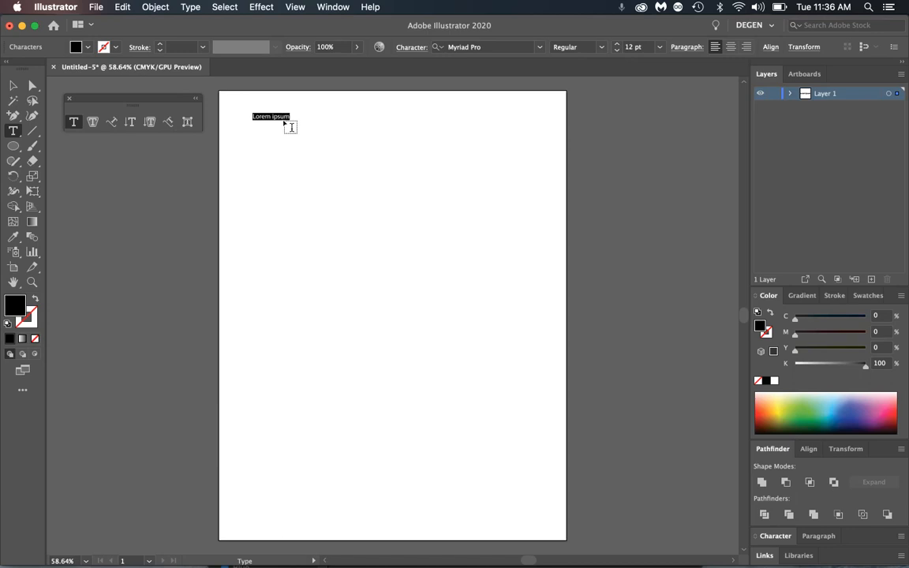
{"action": "type", "text": "Texting"}
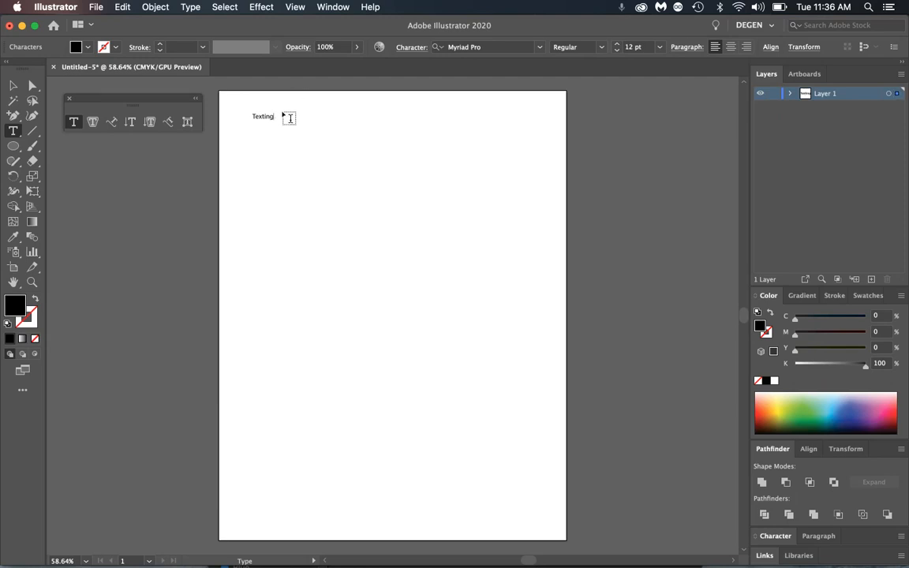
{"action": "key", "text": "super"}
- Set 'Texting' to 22 pt and widen its letter spacing slightly
{"action": "key", "text": "super+a"}
{"action": "key", "text": "super+shift+period"}
{"action": "key", "text": "super+shift+period"}
{"action": "key", "text": "super+shift+period"}
{"action": "key", "text": "super+shift+period"}
{"action": "key", "text": "super+shift+period"}
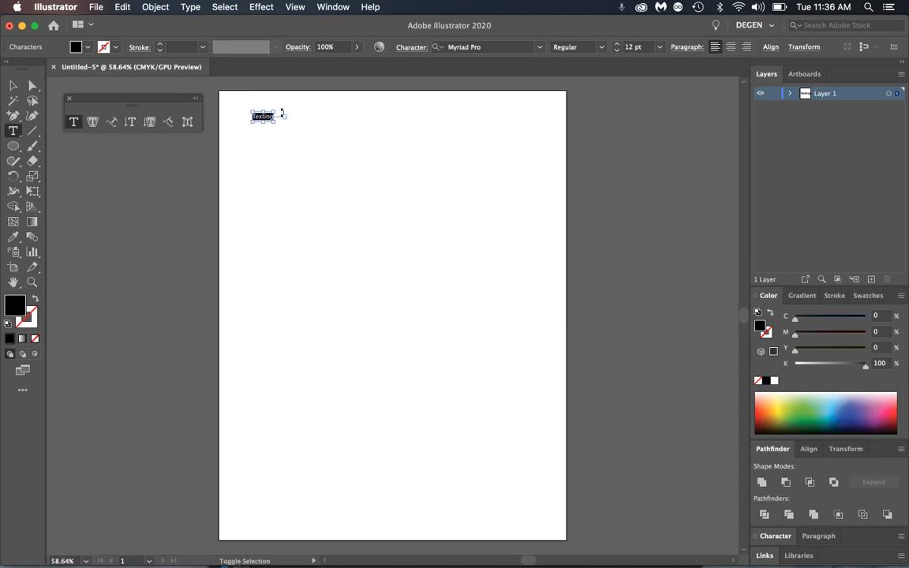
{"action": "key", "text": "super+shift+comma"}
{"action": "key", "text": "super+shift+period"}
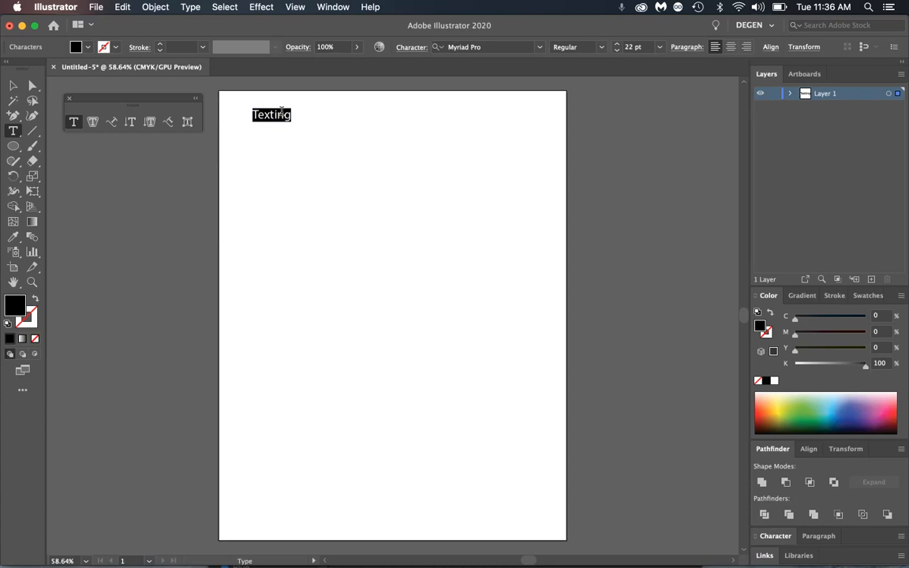
{"action": "key", "text": "alt+Right"}
{"action": "key", "text": "alt+Right"}
{"action": "key", "text": "alt+Right"}
{"action": "key", "text": "alt+Right"}
{"action": "key", "text": "alt+Right"}
{"action": "key", "text": "alt+Right"}
{"action": "key", "text": "alt+Right"}
{"action": "key", "text": "alt+Right"}
{"action": "key", "text": "alt+Right"}
{"action": "key", "text": "alt+Left"}
{"action": "key", "text": "alt+Left"}
{"action": "key", "text": "alt+Left"}
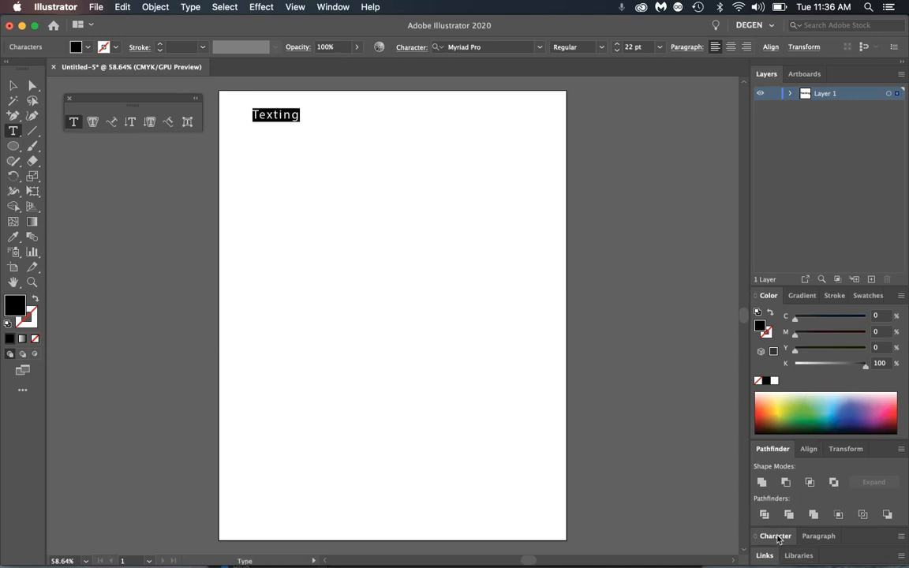
- Float the Character panel out of the dock and deselect the finished 'Texting' heading
{"action": "left_click_drag", "start_coordinate": [778, 542], "coordinate": [588, 118]}
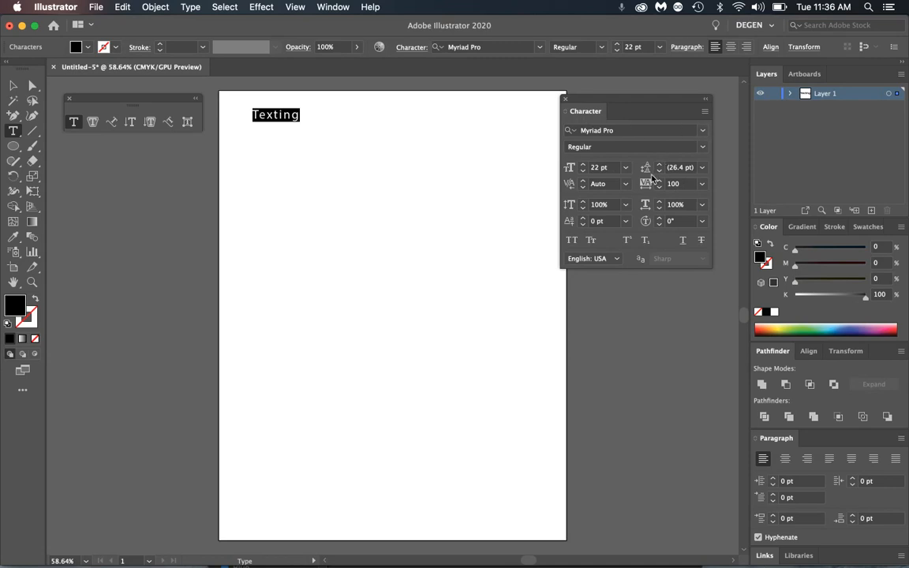
{"action": "left_click", "coordinate": [13, 85]}
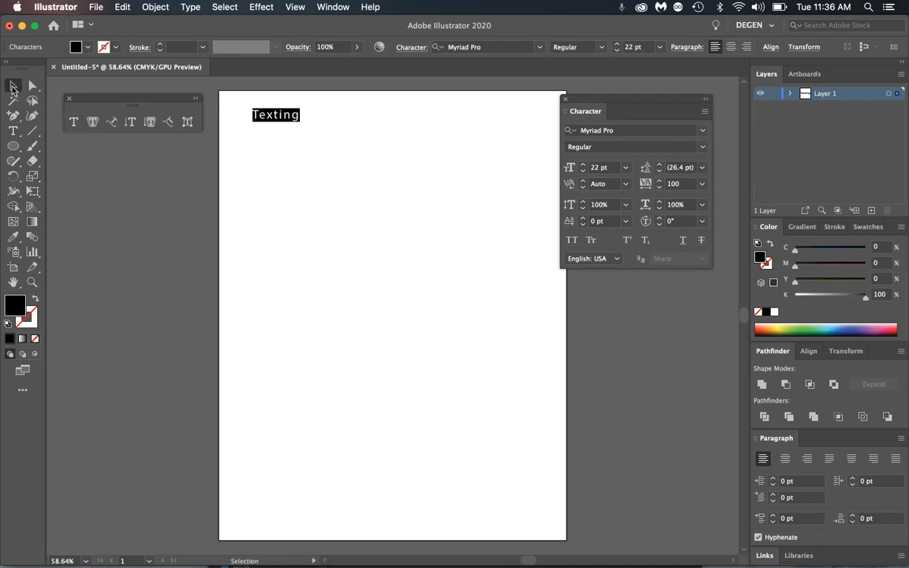
{"action": "left_click", "coordinate": [275, 148]}
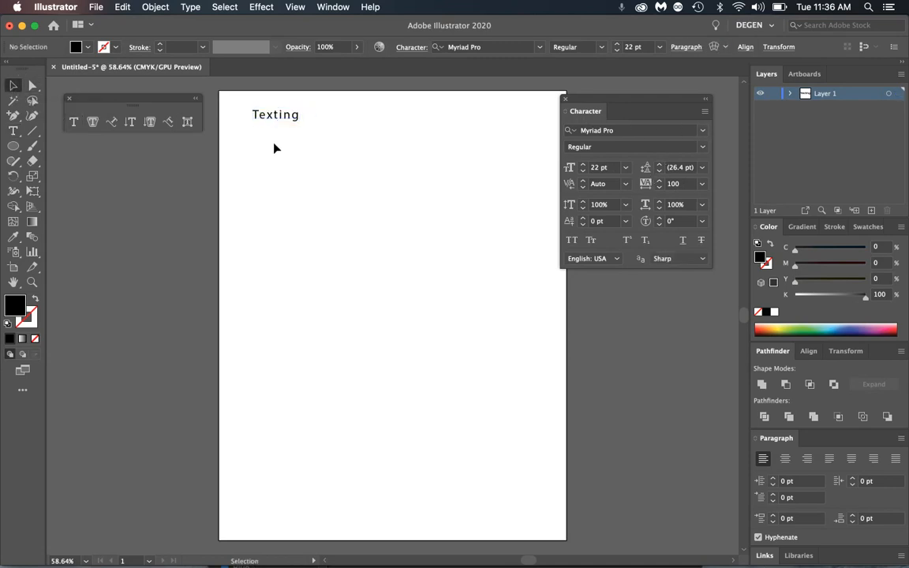
{"action": "left_click", "coordinate": [74, 123]}
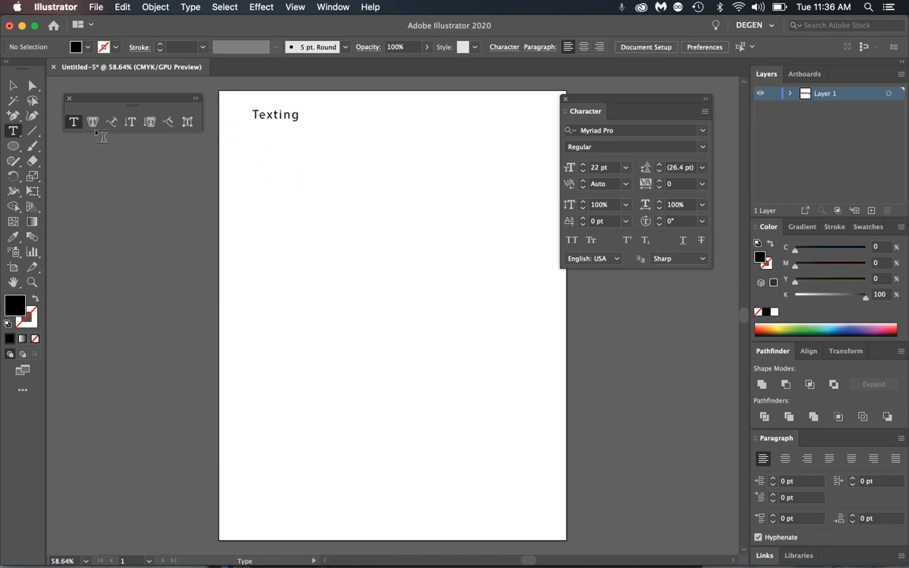
- Draw a Lorem ipsum area-text block below 'Texting' at 19 pt, with extra pasted text
{"action": "left_click_drag", "start_coordinate": [255, 146], "coordinate": [377, 367]}
{"action": "key", "text": "super+c"}
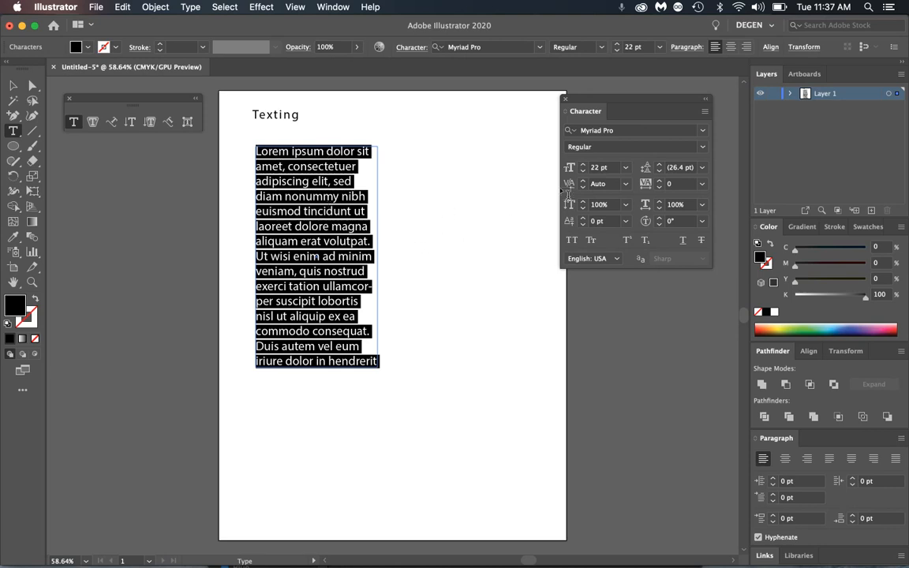
{"action": "left_click", "coordinate": [583, 172]}
{"action": "left_click", "coordinate": [583, 172]}
{"action": "left_click", "coordinate": [584, 172]}
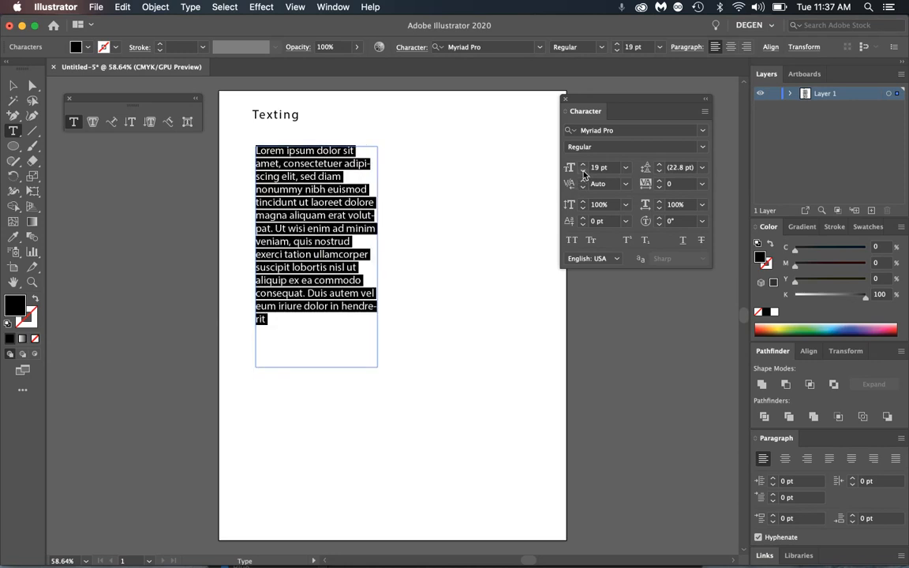
{"action": "left_click", "coordinate": [410, 227], "text": "super"}
{"action": "type", "text": "Lorem ipsum dolor sit amet, consectetuer adipiscing elit, sed diam nonummy nibh euismod"}
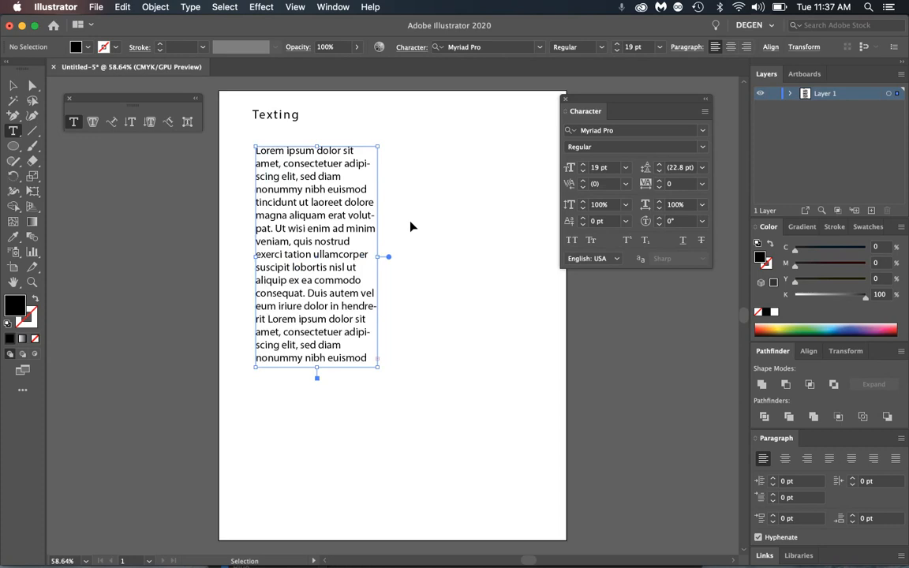
{"action": "key", "text": "Escape"}
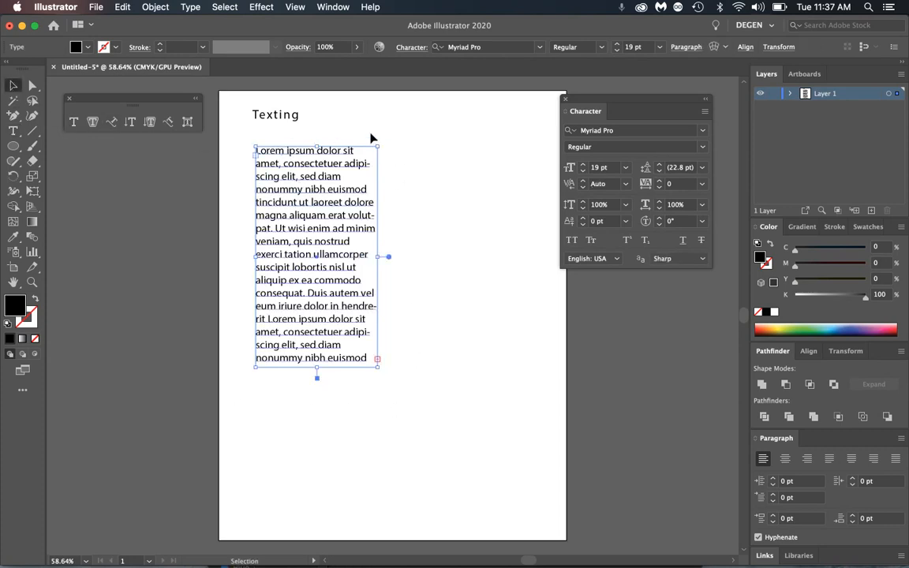
{"action": "left_click", "coordinate": [397, 357]}
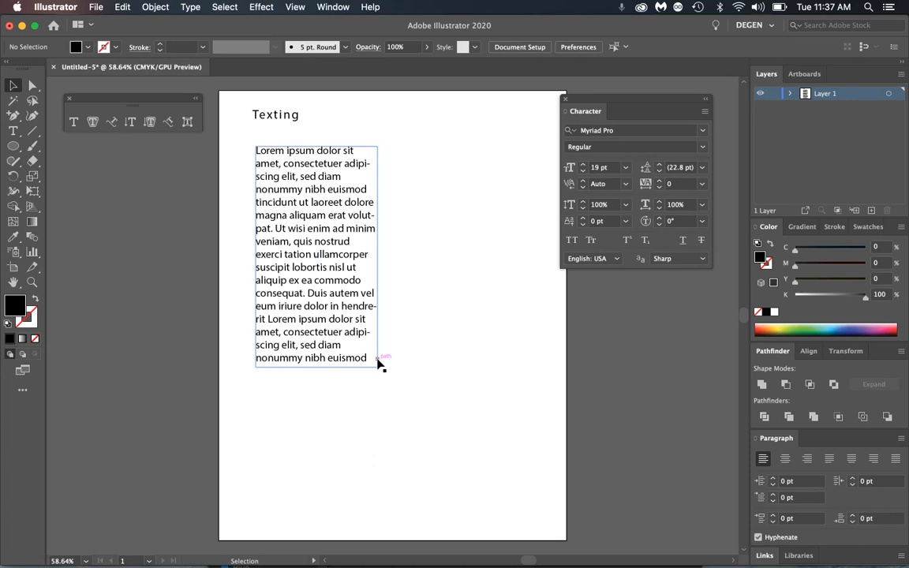
- Thread the overflow text into a new right-hand column and a frame below
{"action": "left_click", "coordinate": [378, 363]}
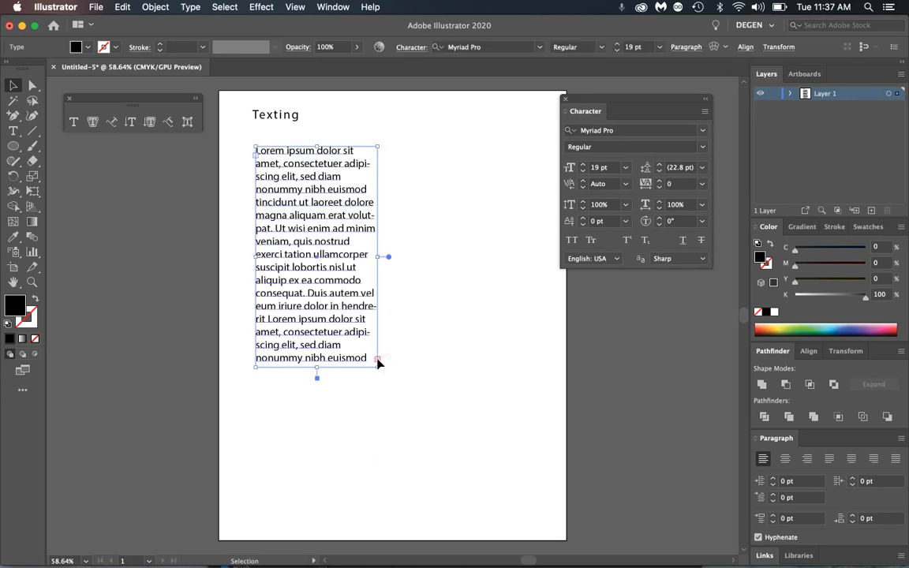
{"action": "key", "text": "t"}
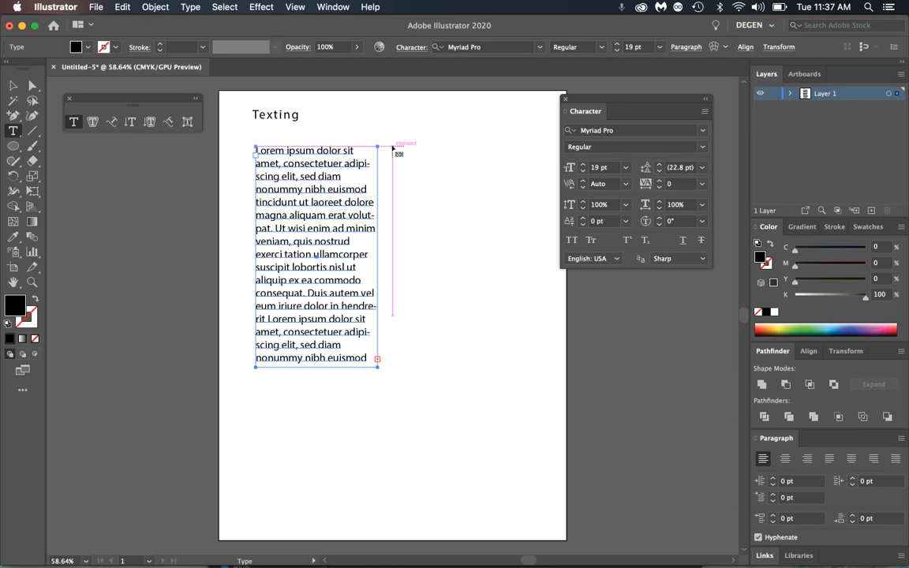
{"action": "left_click", "coordinate": [393, 146]}
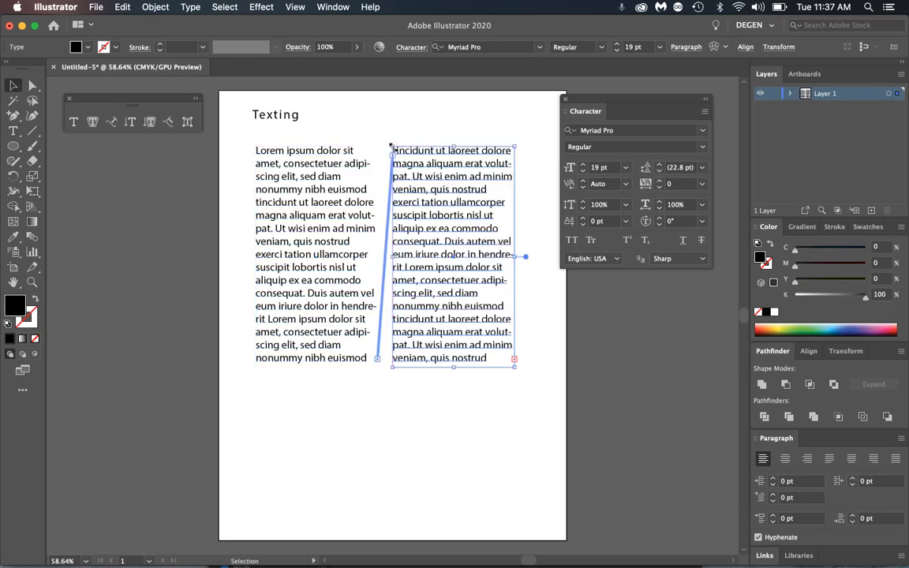
{"action": "key", "text": "t"}
{"action": "left_click", "coordinate": [513, 360]}
{"action": "left_click", "coordinate": [289, 396]}
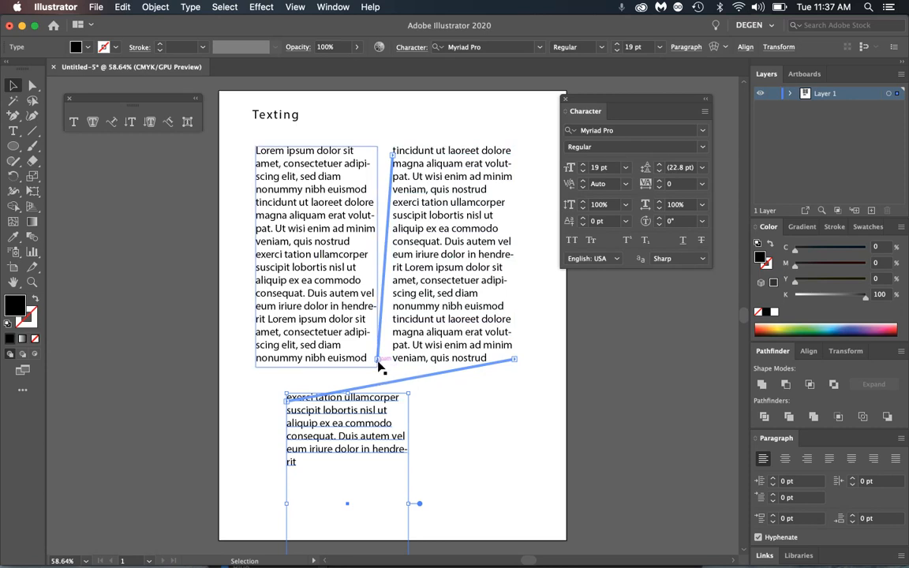
- Paste more text into the first column, then delete all the threaded frames
{"action": "double_click", "coordinate": [327, 228]}
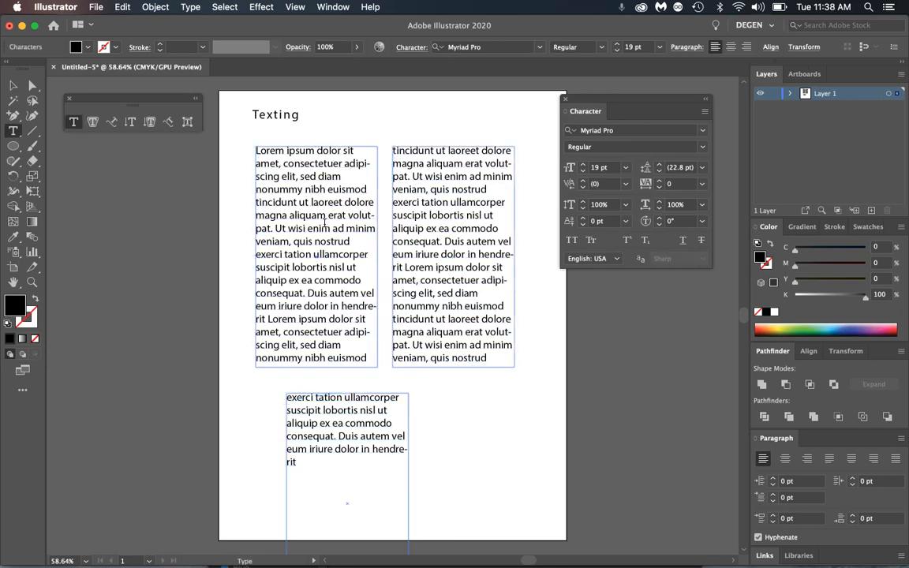
{"action": "key", "text": "super+v"}
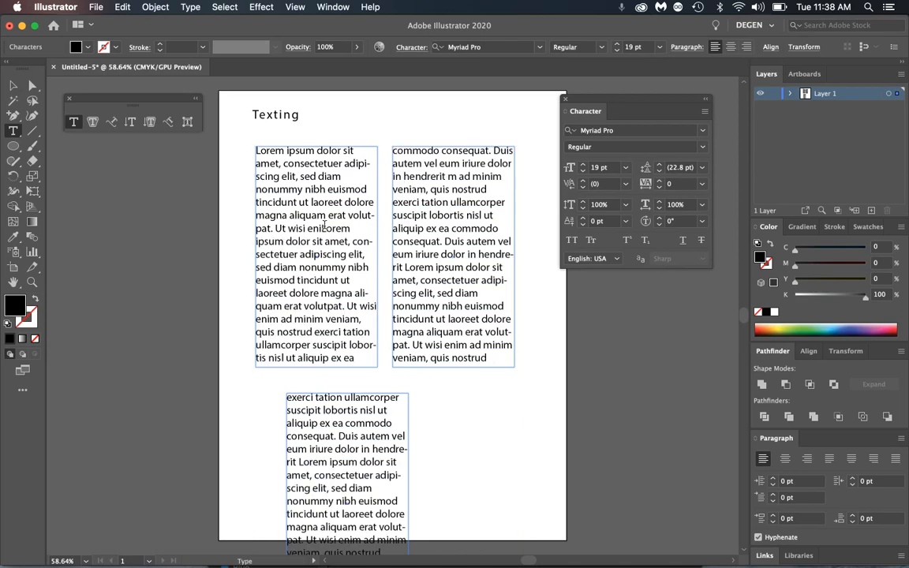
{"action": "scroll", "coordinate": [307, 326], "scroll_direction": "down", "scroll_amount": 3}
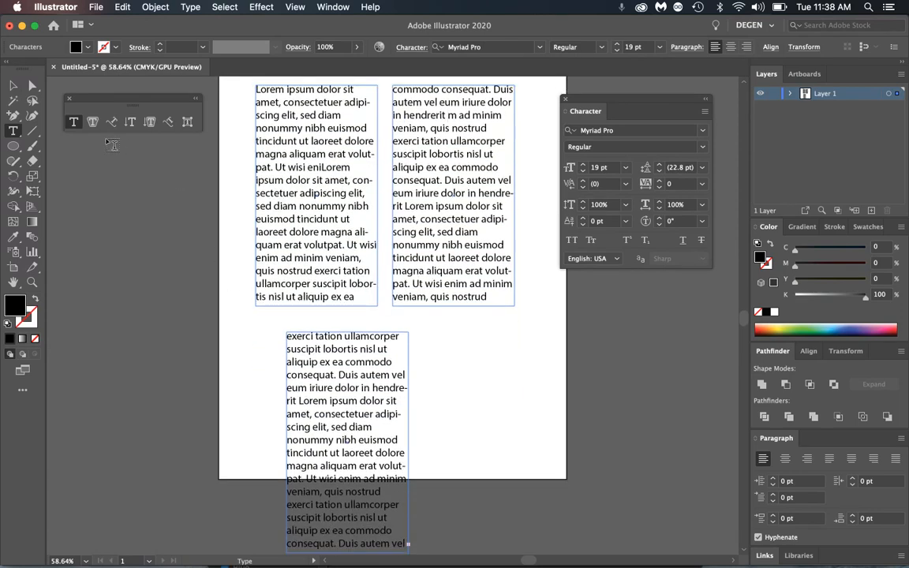
{"action": "left_click", "coordinate": [12, 85]}
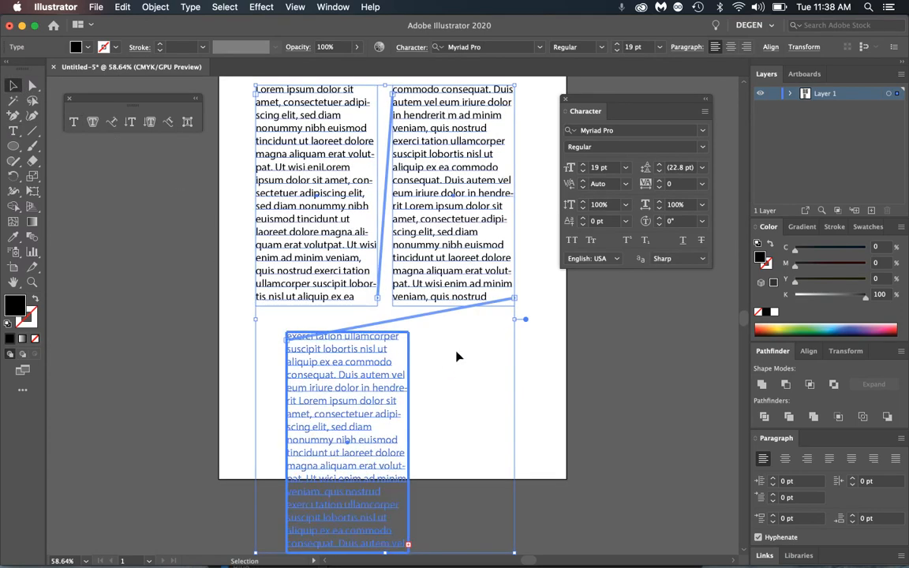
{"action": "key", "text": "Delete"}
{"action": "scroll", "coordinate": [361, 304], "scroll_direction": "up", "scroll_amount": 3}
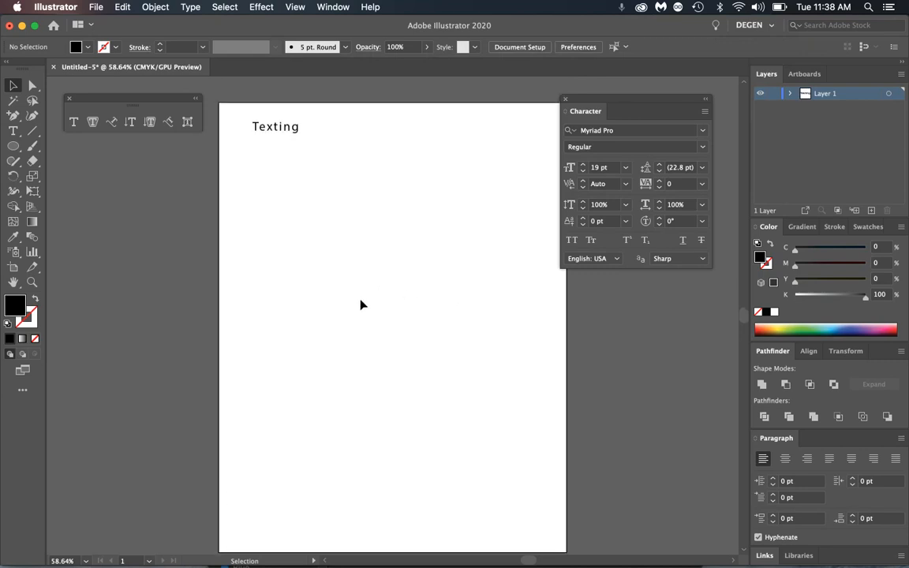
- Draw a new Lorem ipsum text area and split it into paragraphs with blank lines
{"action": "left_click", "coordinate": [74, 122]}
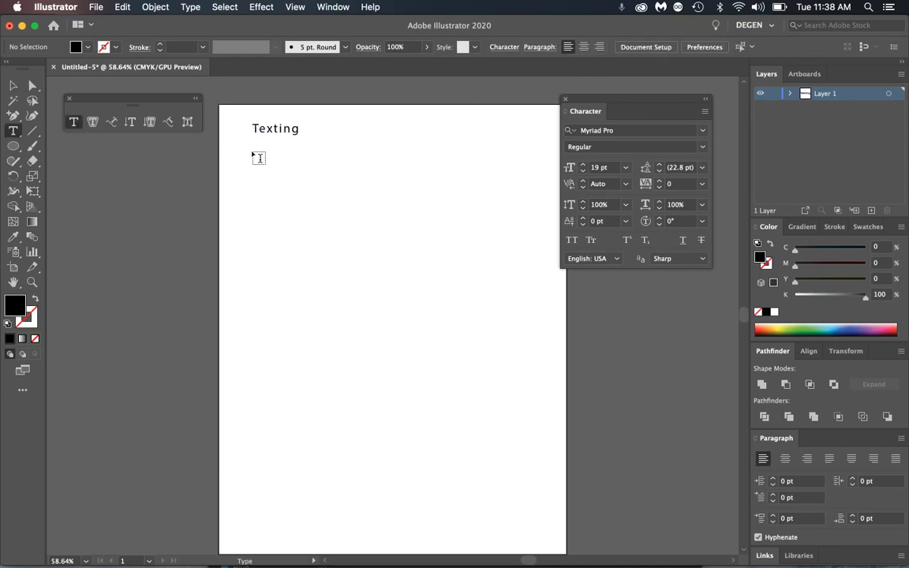
{"action": "left_click_drag", "start_coordinate": [261, 153], "coordinate": [433, 358]}
{"action": "left_click", "coordinate": [337, 170]}
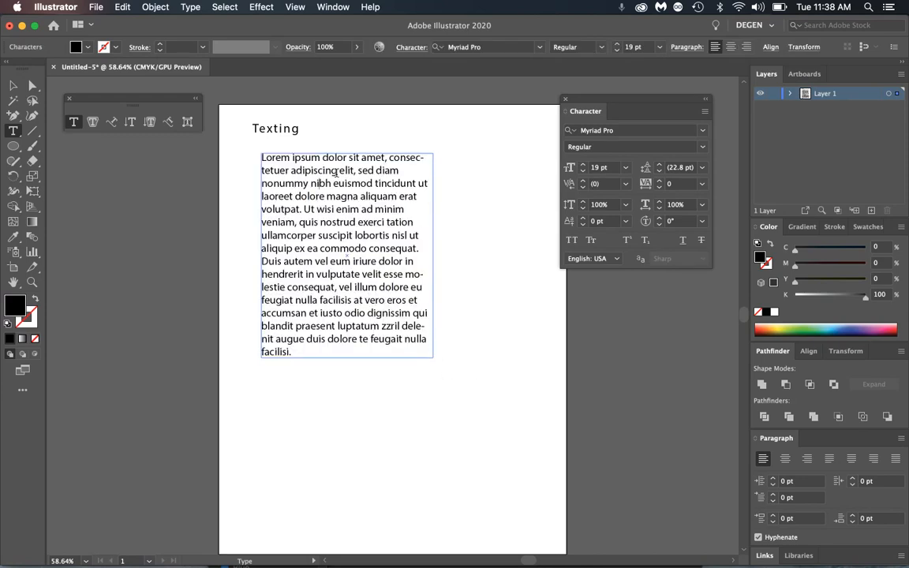
{"action": "key", "text": "Return"}
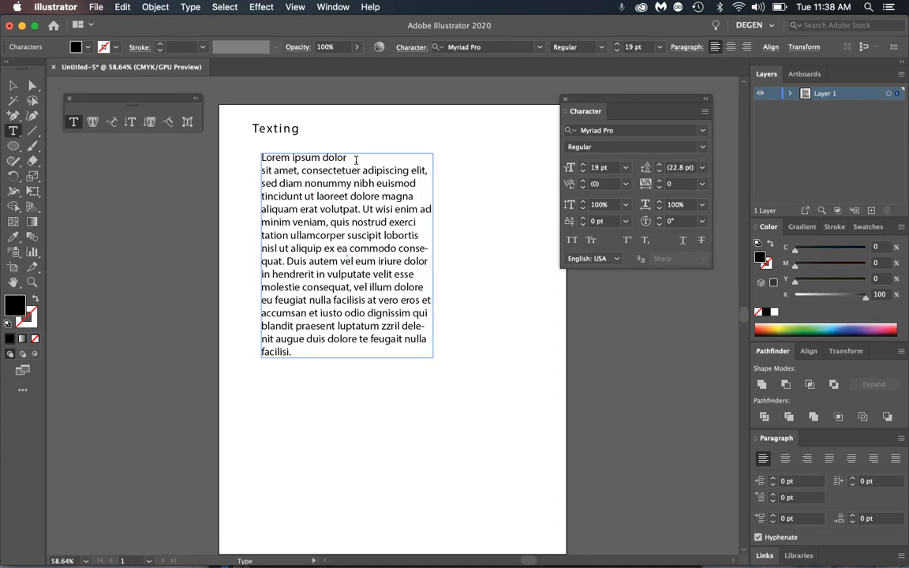
{"action": "key", "text": "Return"}
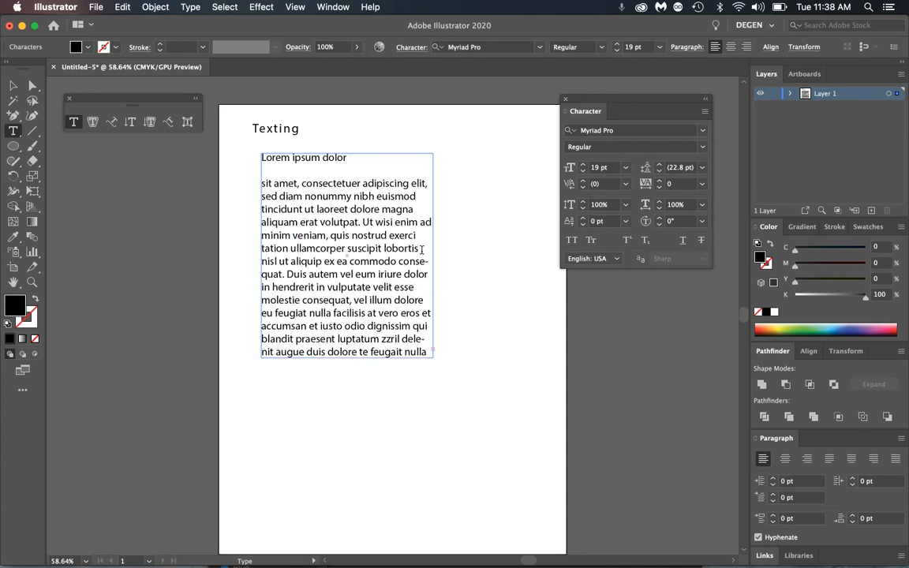
{"action": "key", "text": "Return"}
{"action": "key", "text": "Return"}
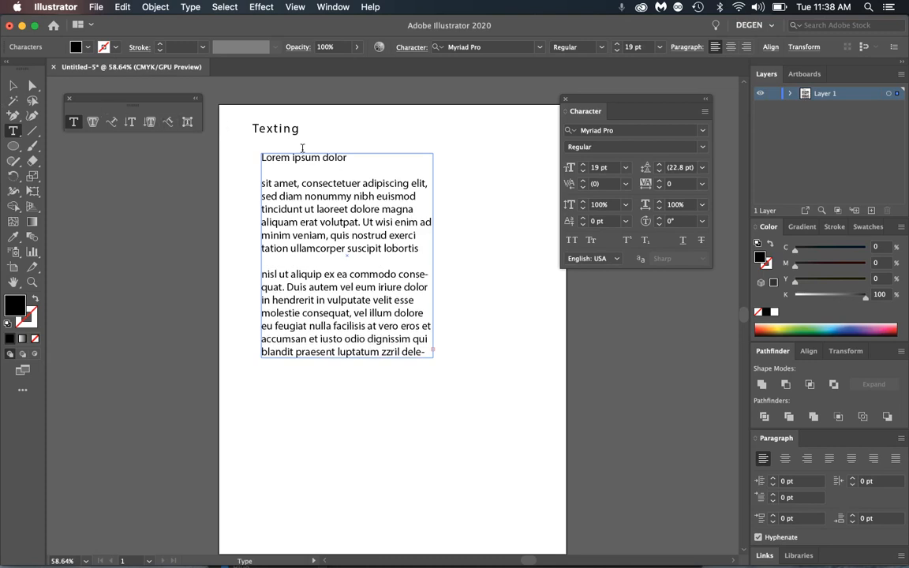
{"action": "left_click", "coordinate": [13, 86]}
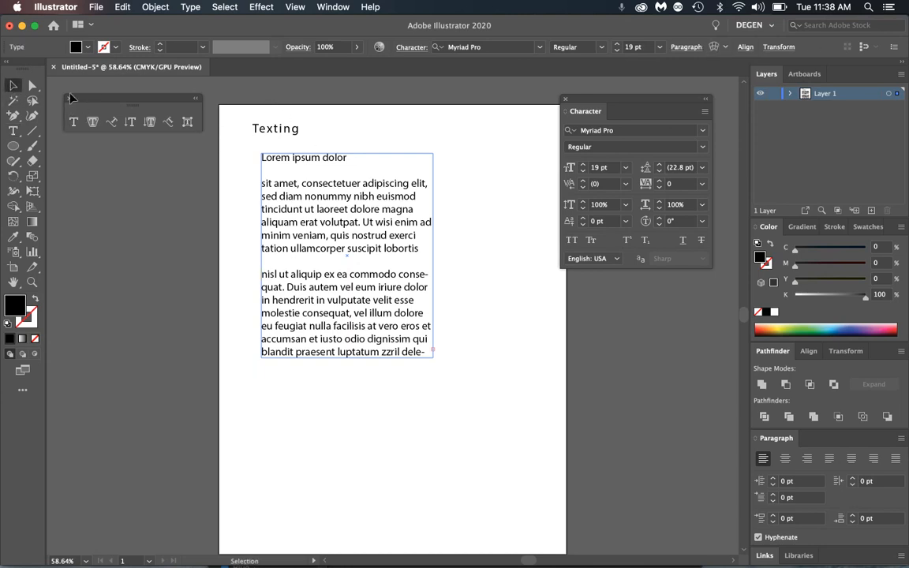
- Paste Lorem ipsum filler text after the 'Texting' heading and check the long line
{"action": "left_click", "coordinate": [280, 133]}
{"action": "double_click", "coordinate": [280, 132]}
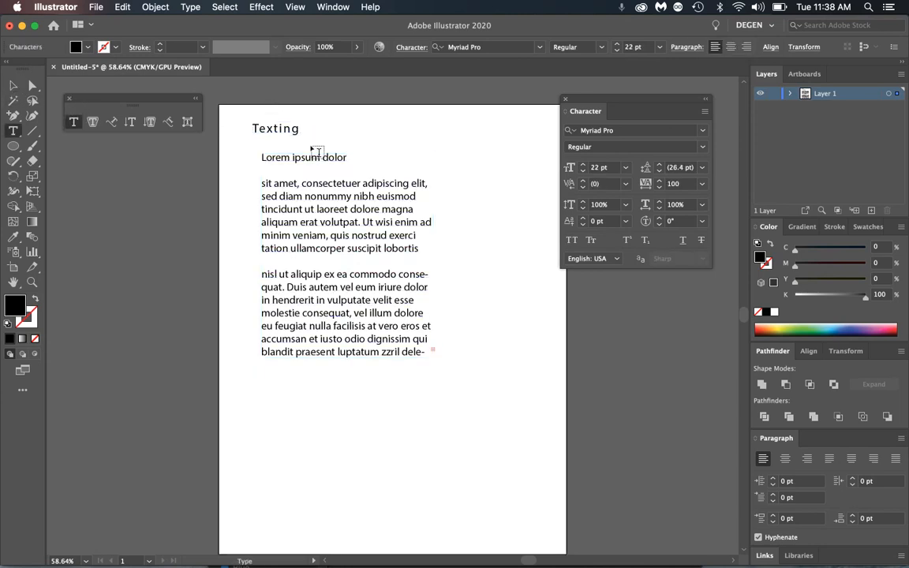
{"action": "key", "text": "super+v"}
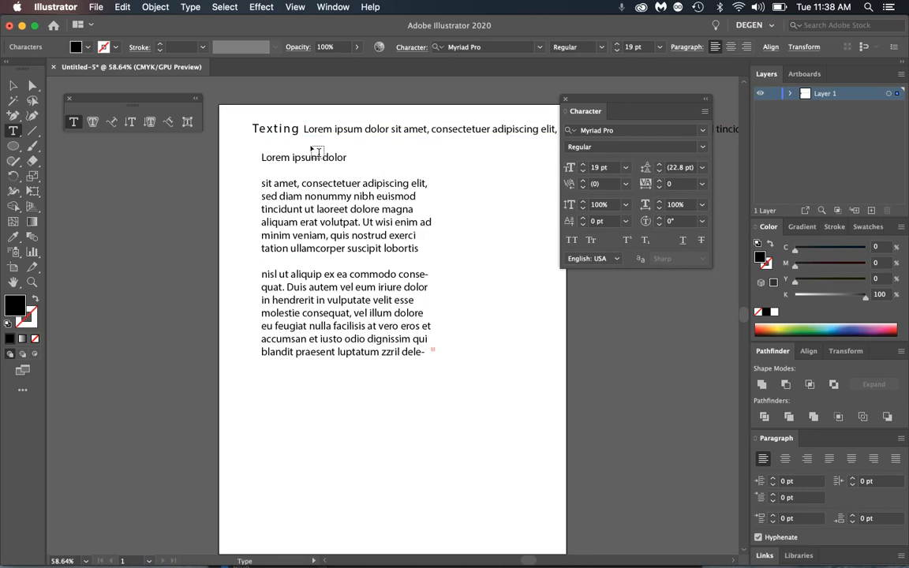
{"action": "key", "text": "Escape"}
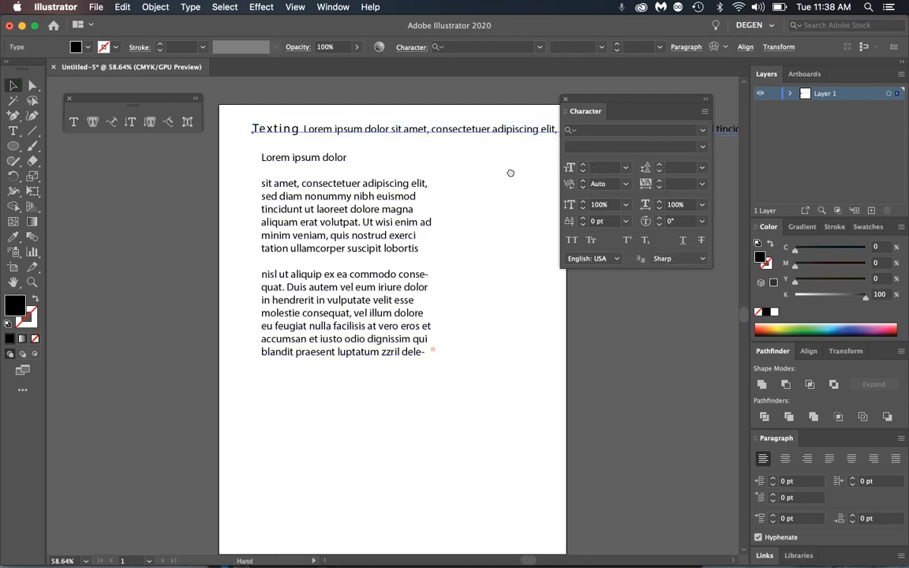
{"action": "left_click_drag", "start_coordinate": [511, 173], "coordinate": [126, 212]}
{"action": "left_click_drag", "start_coordinate": [474, 218], "coordinate": [251, 210]}
{"action": "left_click_drag", "start_coordinate": [493, 239], "coordinate": [489, 289]}
{"action": "left_click_drag", "start_coordinate": [300, 286], "coordinate": [510, 279]}
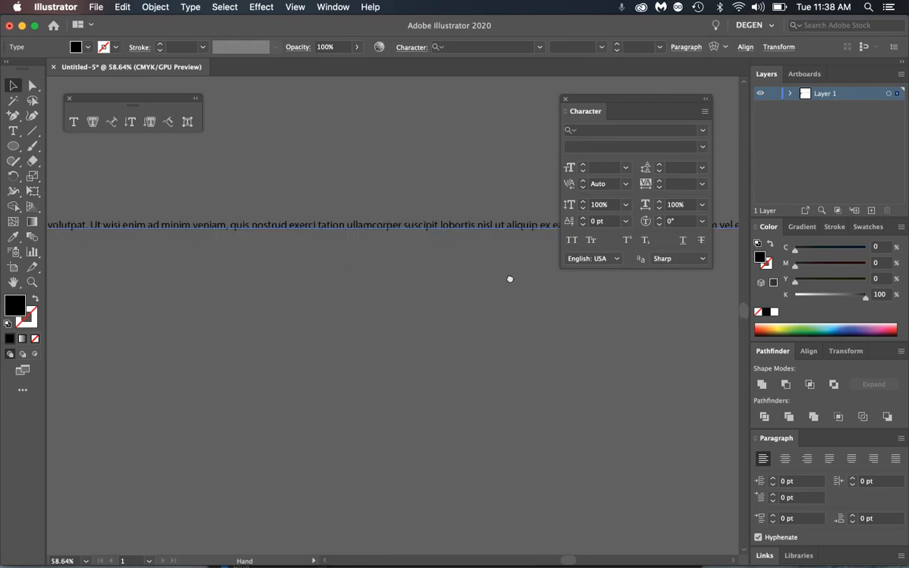
{"action": "left_click_drag", "start_coordinate": [157, 278], "coordinate": [444, 270]}
{"action": "left_click_drag", "start_coordinate": [208, 281], "coordinate": [408, 258]}
{"action": "left_click_drag", "start_coordinate": [278, 273], "coordinate": [267, 360]}
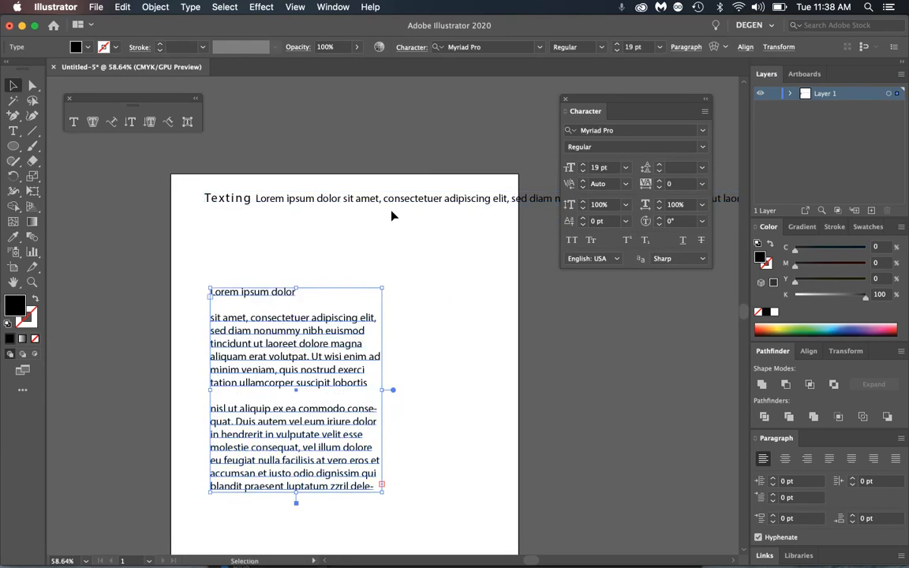
- Break the filler into five lines after adipiscing, dolore, quis and before ea commodo
{"action": "double_click", "coordinate": [479, 200]}
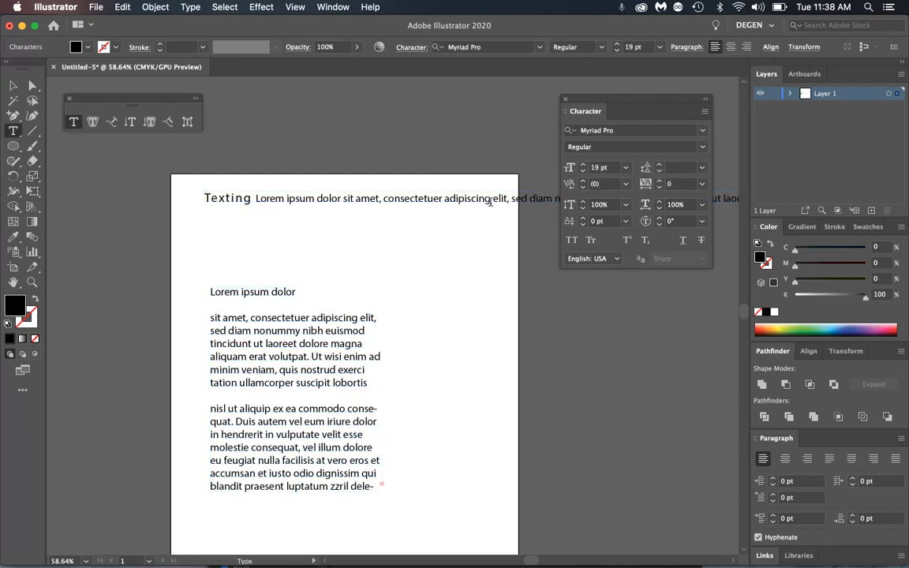
{"action": "key", "text": "Return"}
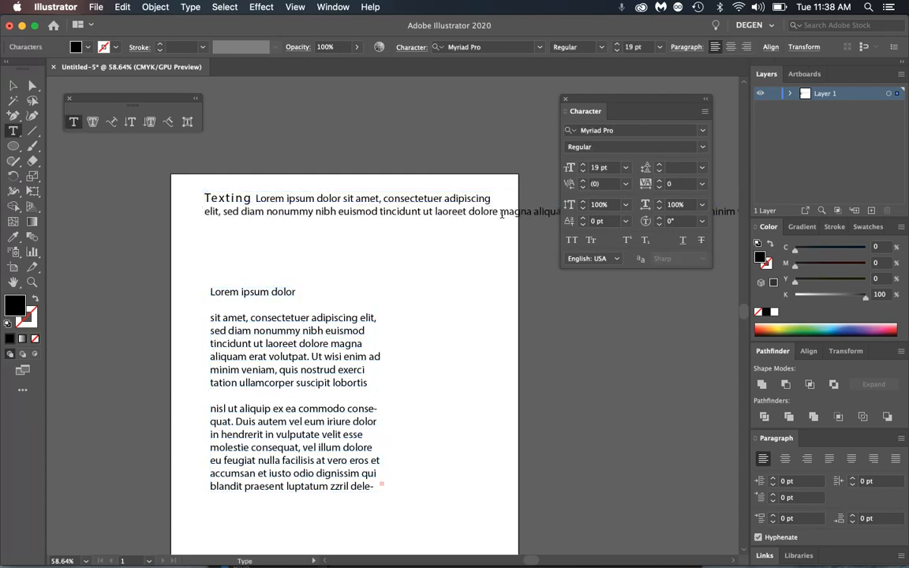
{"action": "left_click", "coordinate": [500, 211]}
{"action": "key", "text": "Return"}
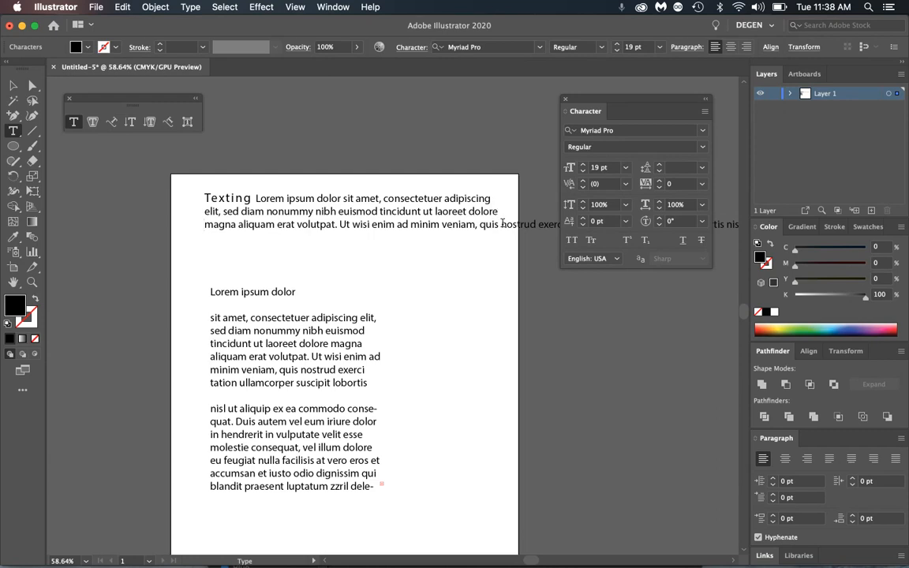
{"action": "left_click", "coordinate": [499, 225]}
{"action": "key", "text": "Return"}
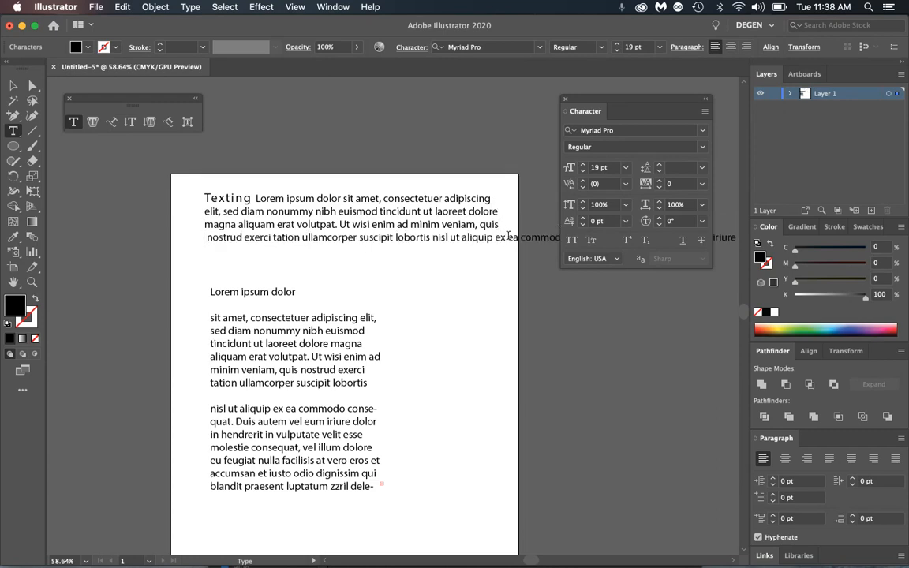
{"action": "left_click", "coordinate": [508, 238]}
{"action": "key", "text": "Return"}
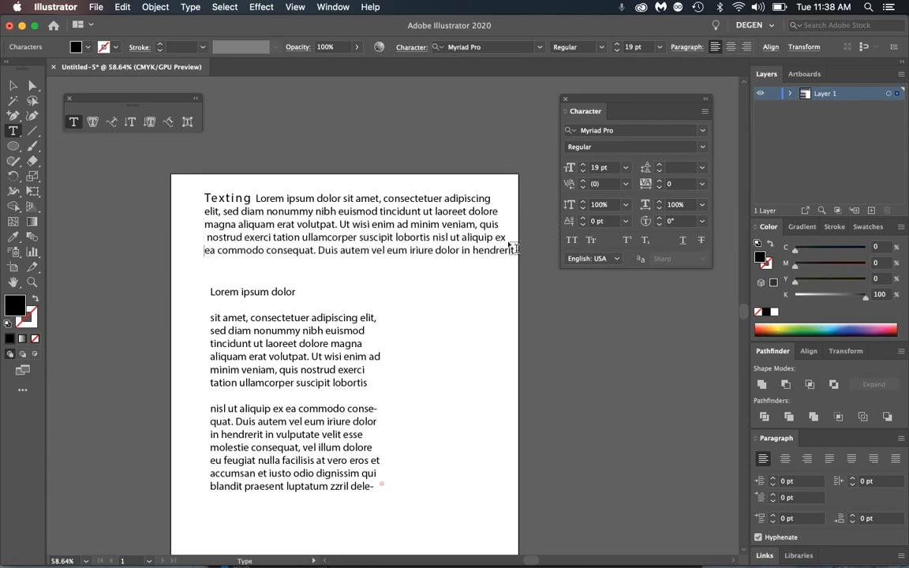
- Add a new point text below the paragraph
{"action": "left_click", "coordinate": [13, 85]}
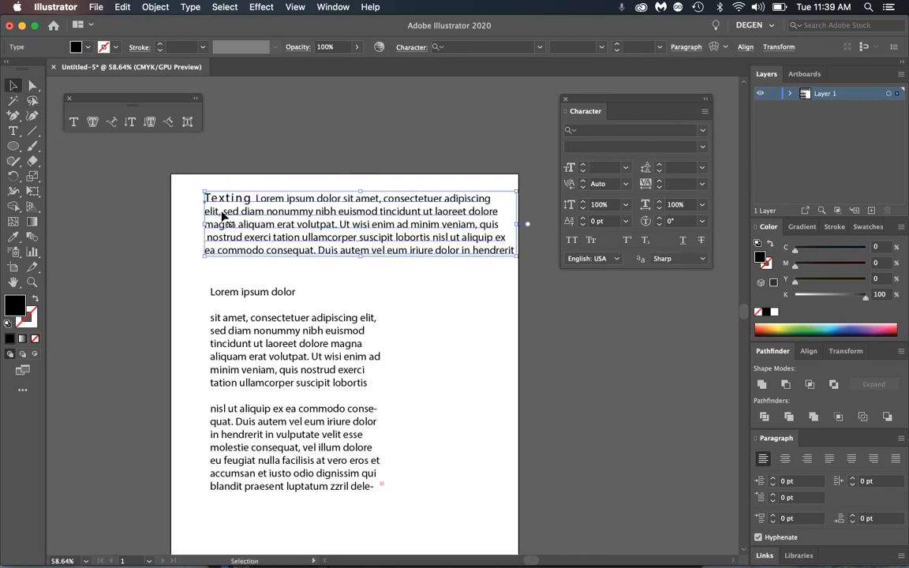
{"action": "left_click", "coordinate": [73, 122]}
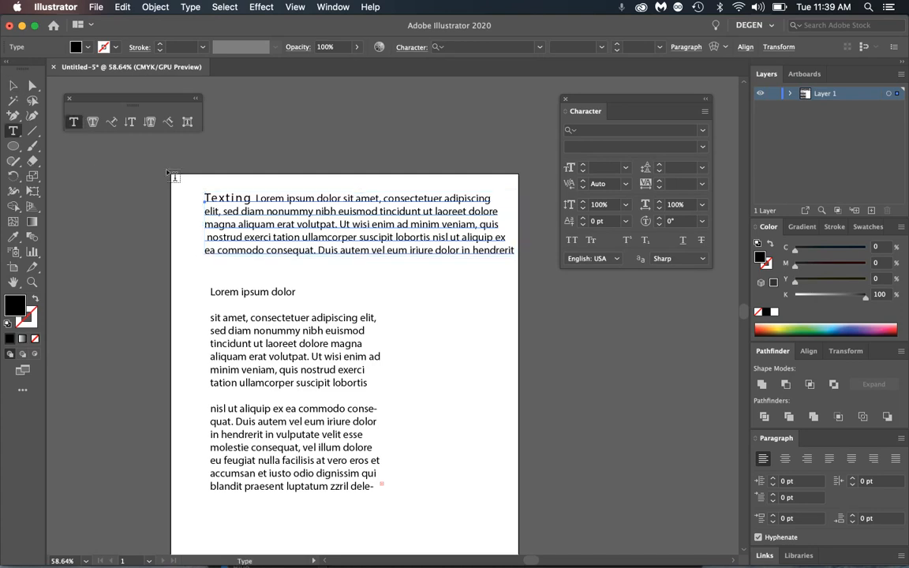
{"action": "left_click", "coordinate": [412, 282]}
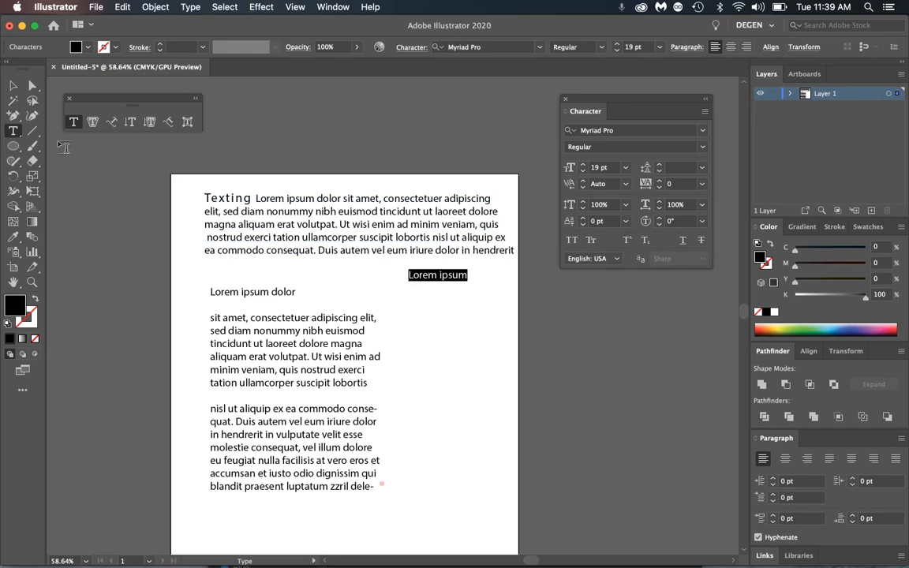
- Zoom in on the Lorem ipsum text and switch to Outline view
{"action": "left_click", "coordinate": [13, 85]}
{"action": "key", "text": "z"}
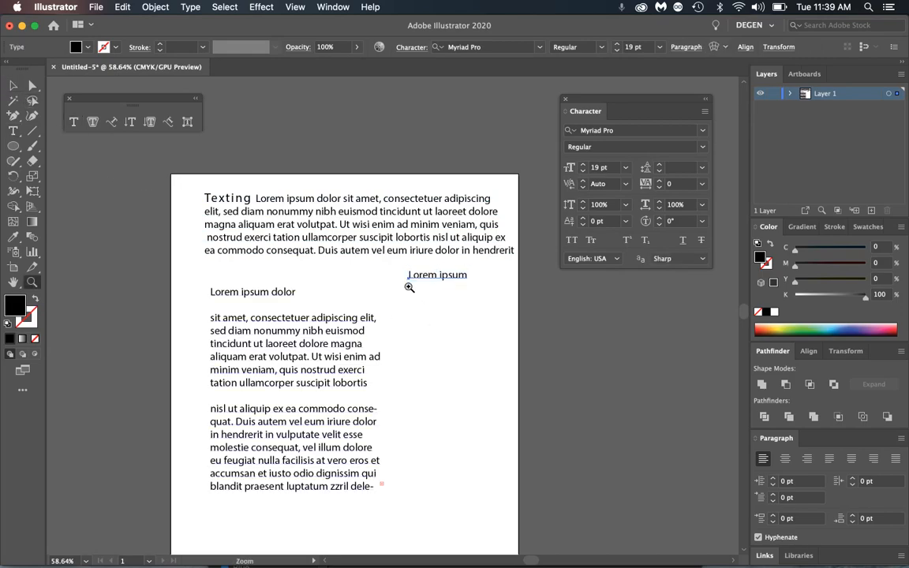
{"action": "left_click_drag", "start_coordinate": [410, 288], "coordinate": [668, 391]}
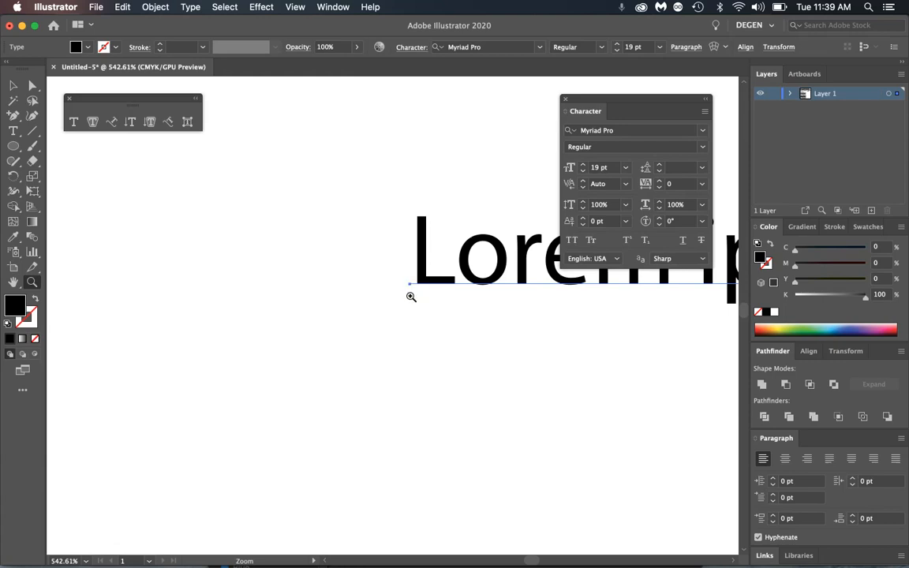
{"action": "key", "text": "super+y"}
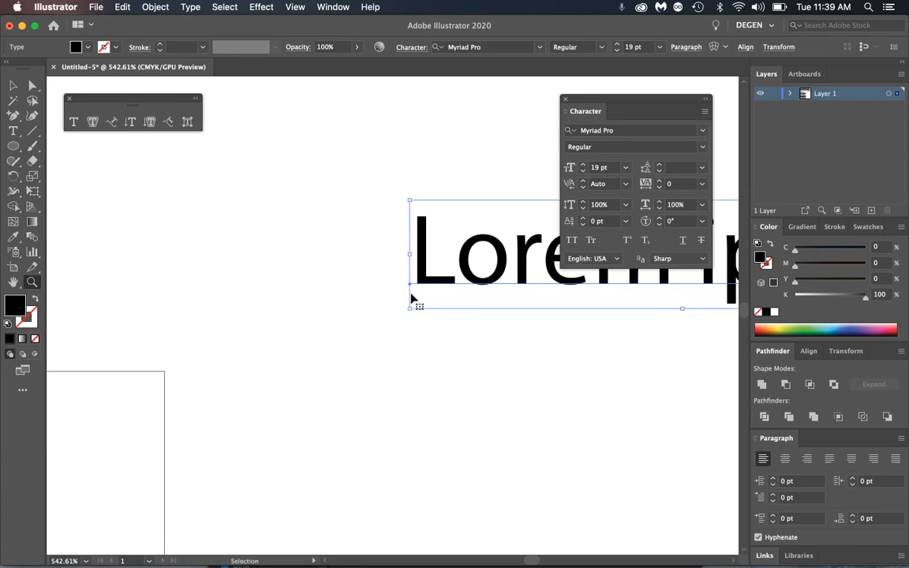
- Zoom closer on the corner of the L, then fit the whole artboard in the window
{"action": "left_click", "coordinate": [13, 84]}
{"action": "left_click", "coordinate": [345, 236]}
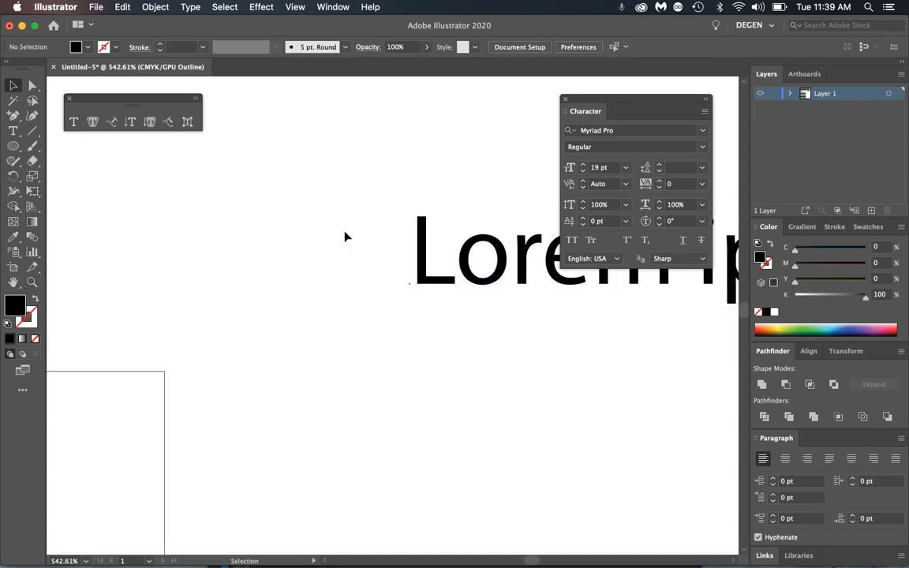
{"action": "key", "text": "z"}
{"action": "left_click_drag", "start_coordinate": [395, 274], "coordinate": [660, 431]}
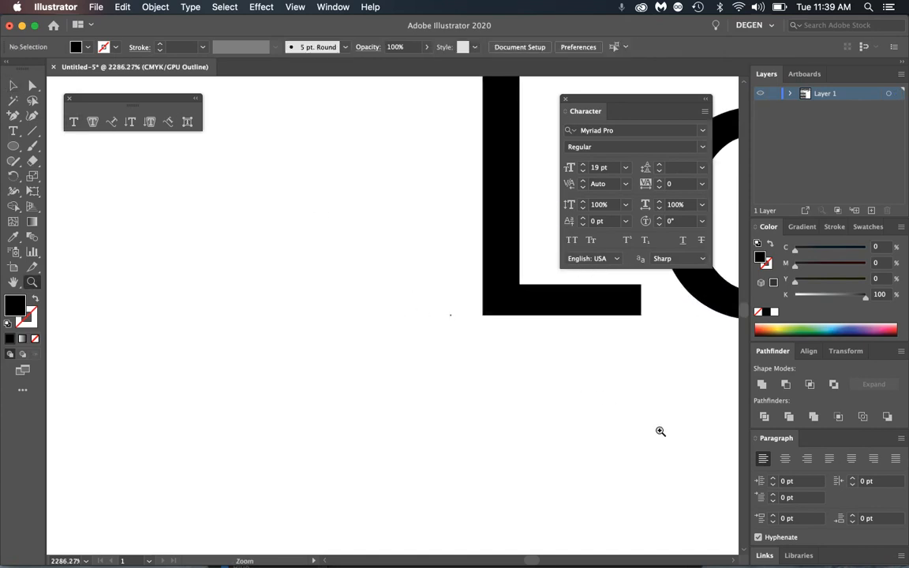
{"action": "left_click_drag", "start_coordinate": [454, 317], "coordinate": [684, 429]}
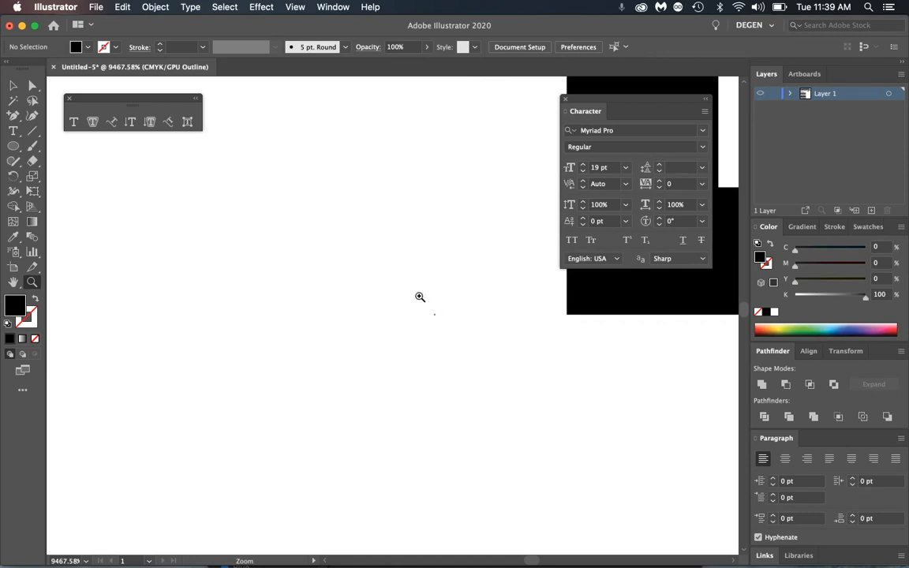
{"action": "key", "text": "super+0"}
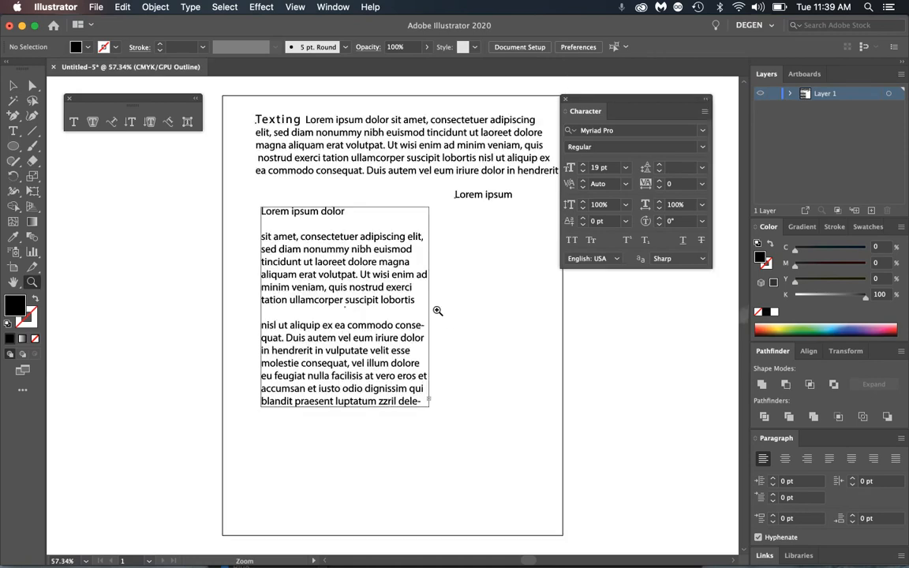
- Delete the stray 'Lorem ipsum' point text
{"action": "left_click", "coordinate": [20, 90]}
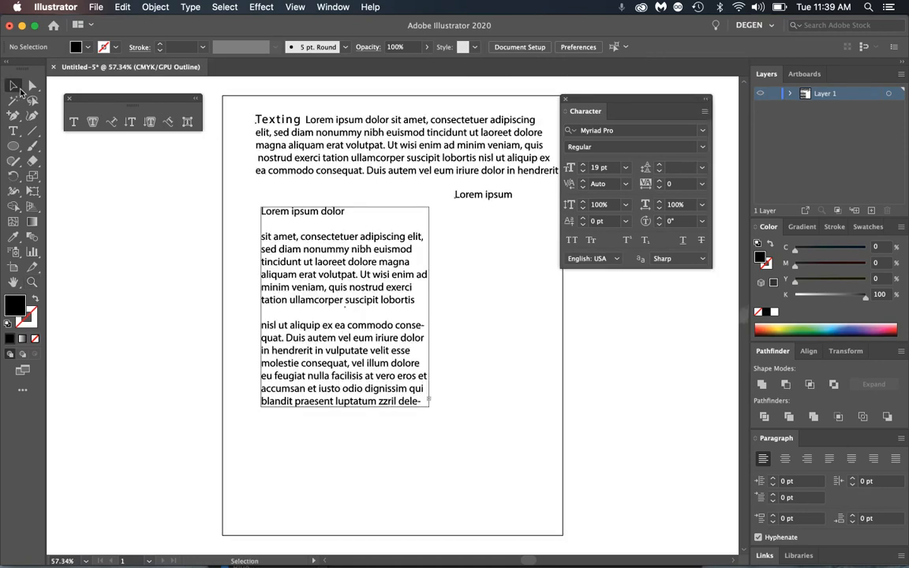
{"action": "double_click", "coordinate": [477, 196]}
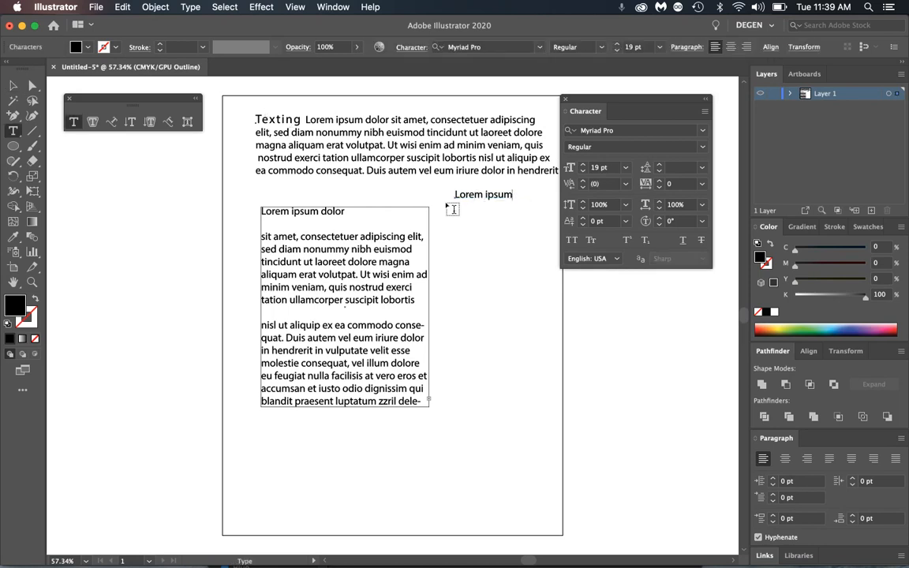
{"action": "left_click", "coordinate": [14, 84]}
{"action": "key", "text": "Delete"}
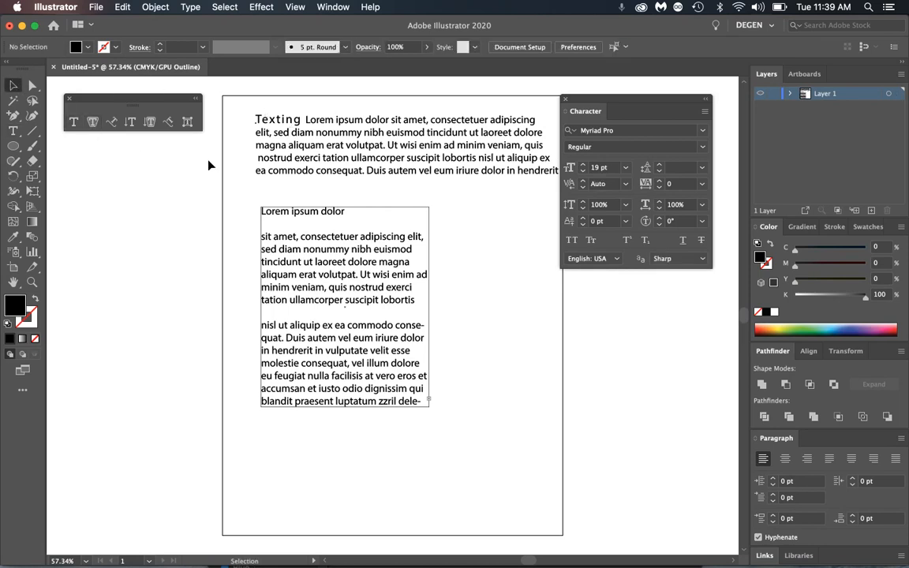
- Center-align the first line of the 'Texting' paragraph
{"action": "double_click", "coordinate": [268, 120]}
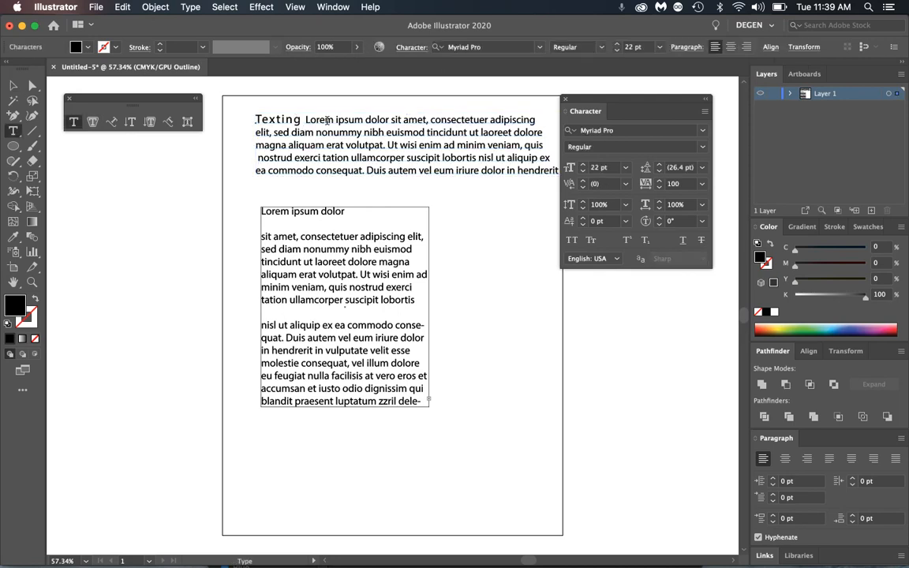
{"action": "triple_click", "coordinate": [327, 120]}
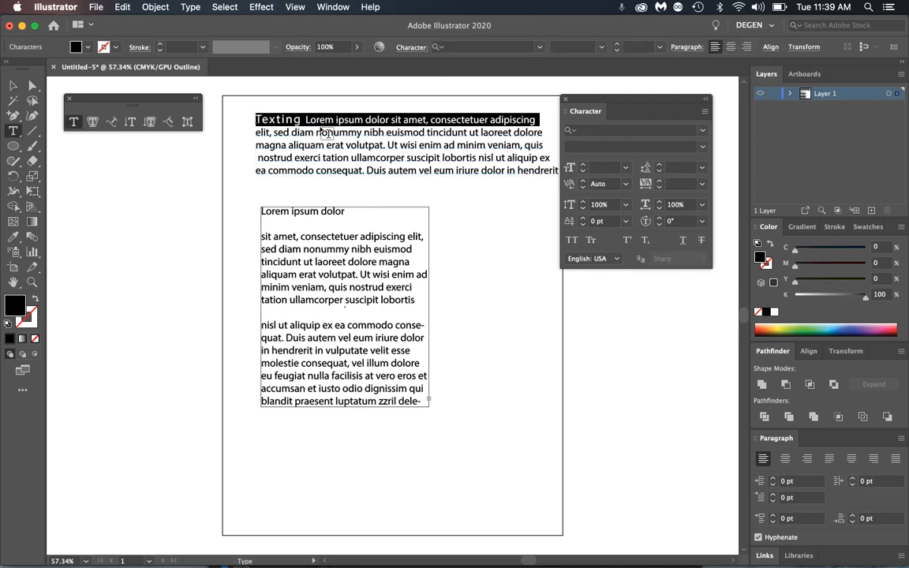
{"action": "left_click", "coordinate": [731, 47]}
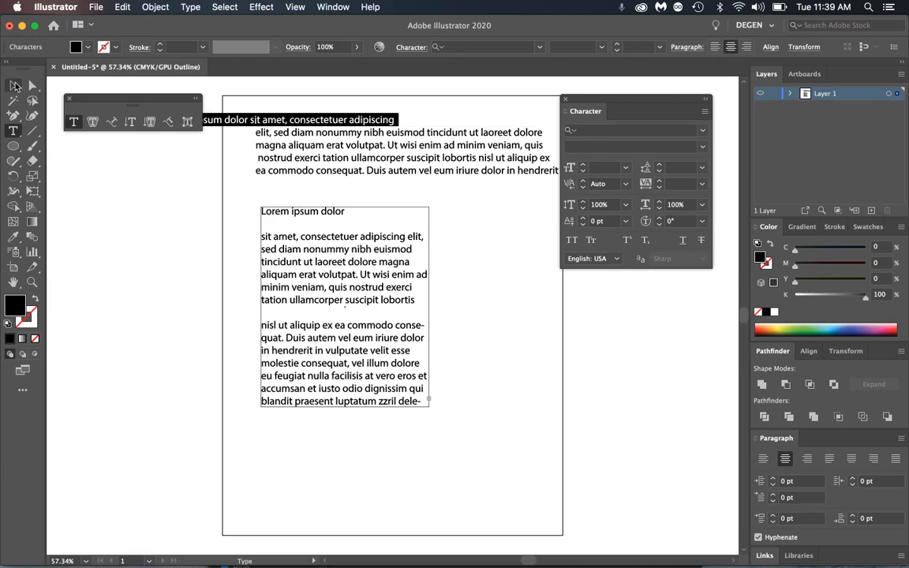
{"action": "left_click", "coordinate": [14, 85]}
{"action": "left_click_drag", "start_coordinate": [259, 133], "coordinate": [255, 241]}
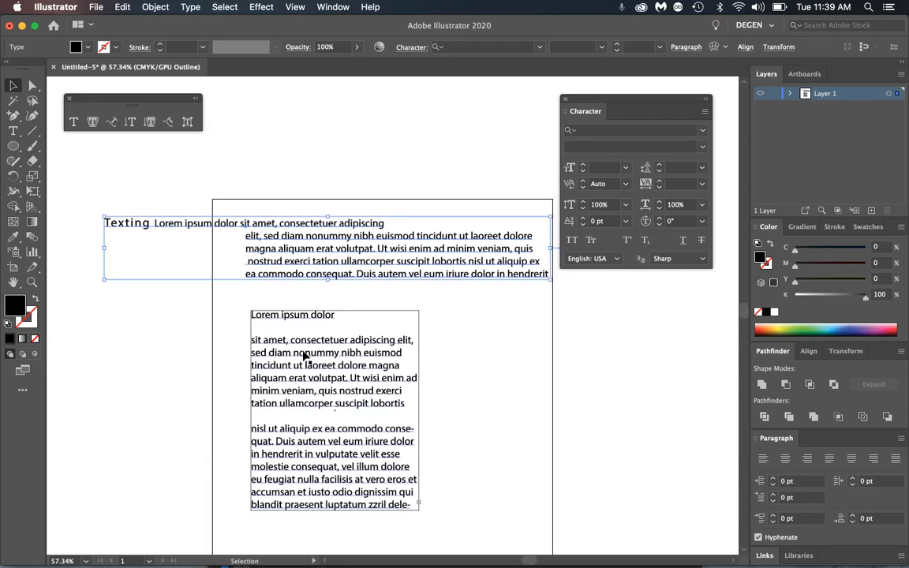
- Center-align the 'Lorem ipsum dolor' line after briefly trying right and left alignment
{"action": "triple_click", "coordinate": [313, 317]}
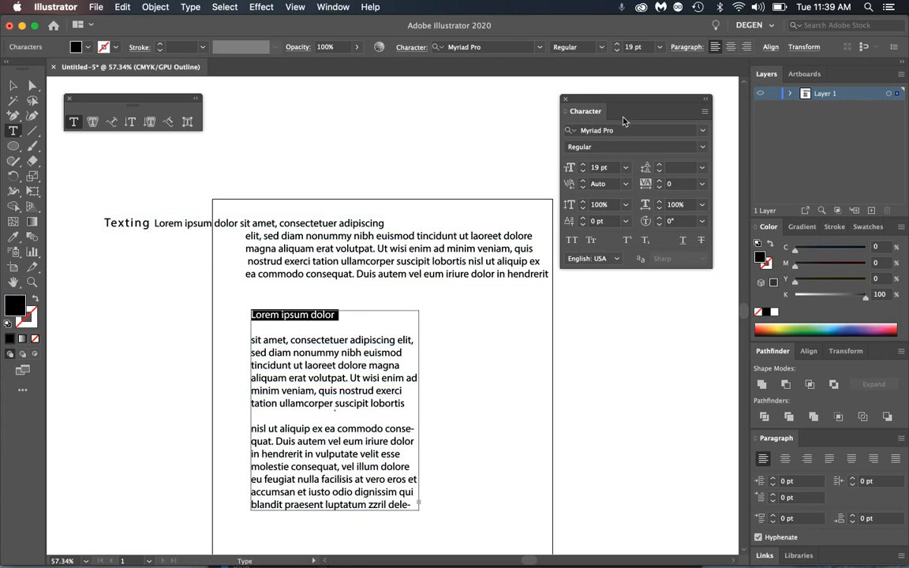
{"action": "left_click", "coordinate": [731, 47]}
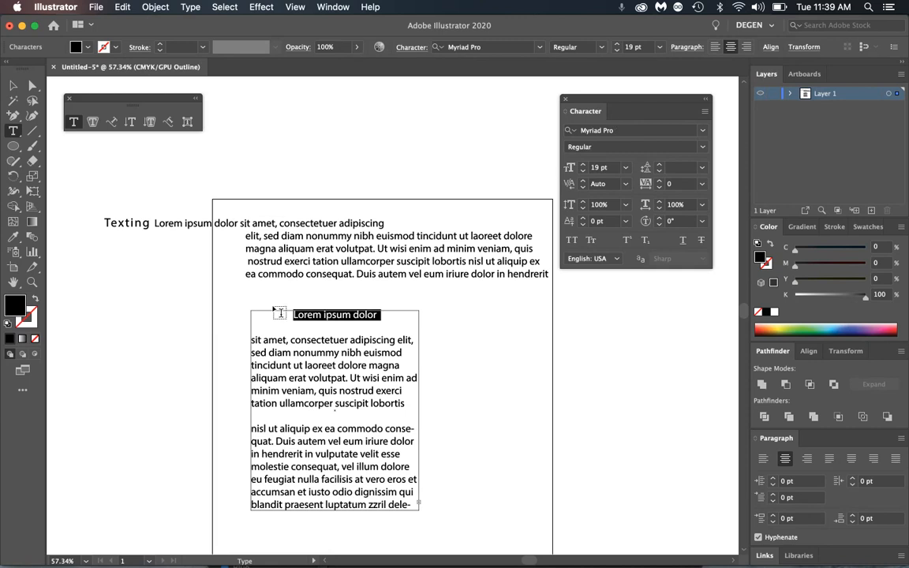
{"action": "left_click", "coordinate": [746, 48]}
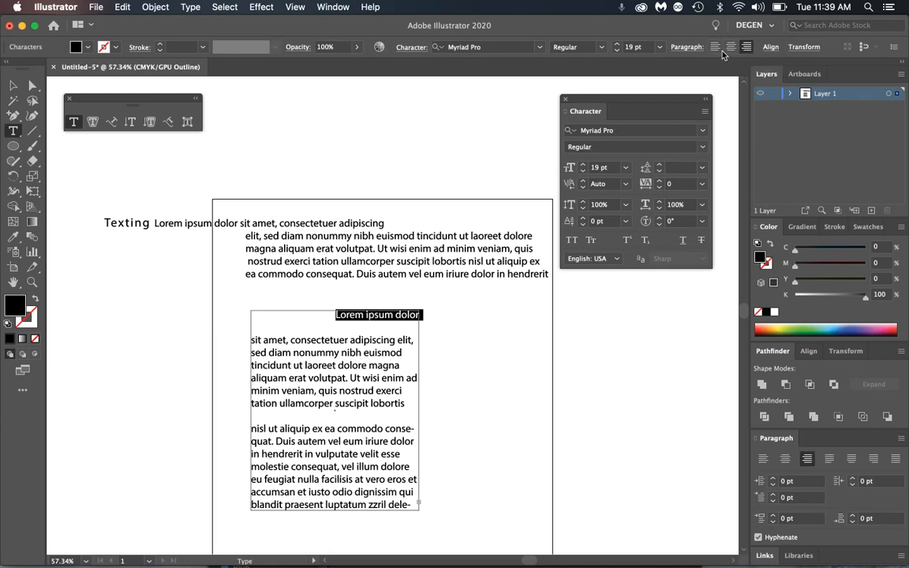
{"action": "left_click", "coordinate": [715, 48]}
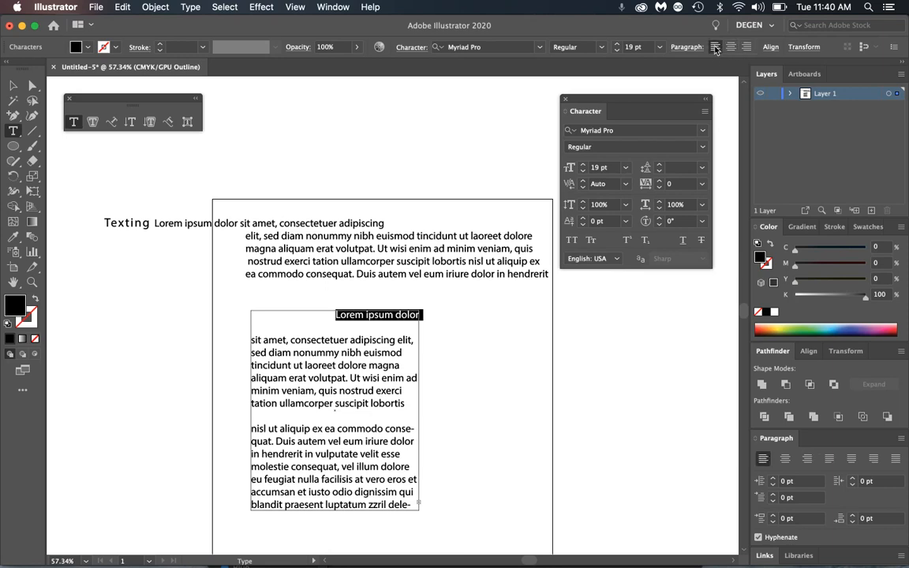
{"action": "left_click", "coordinate": [731, 48]}
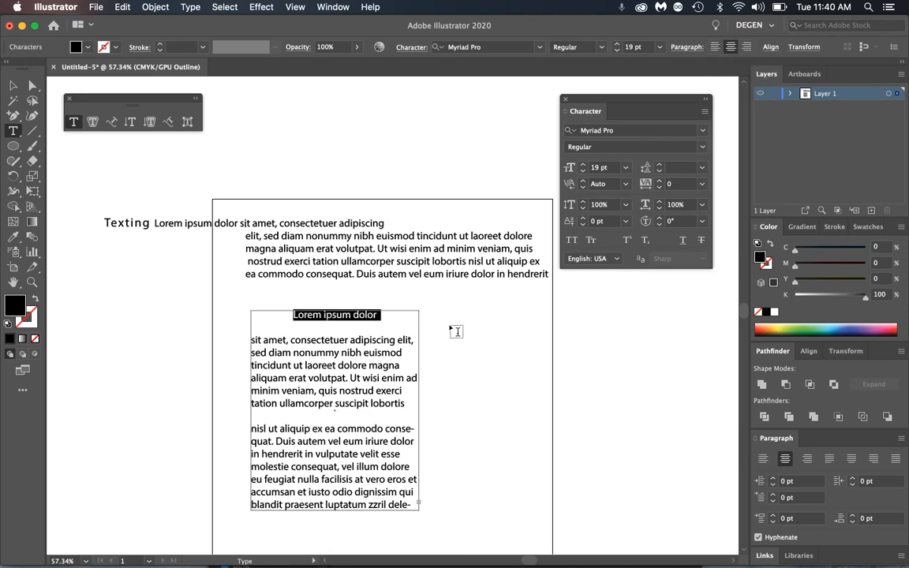
{"action": "left_click", "coordinate": [13, 85]}
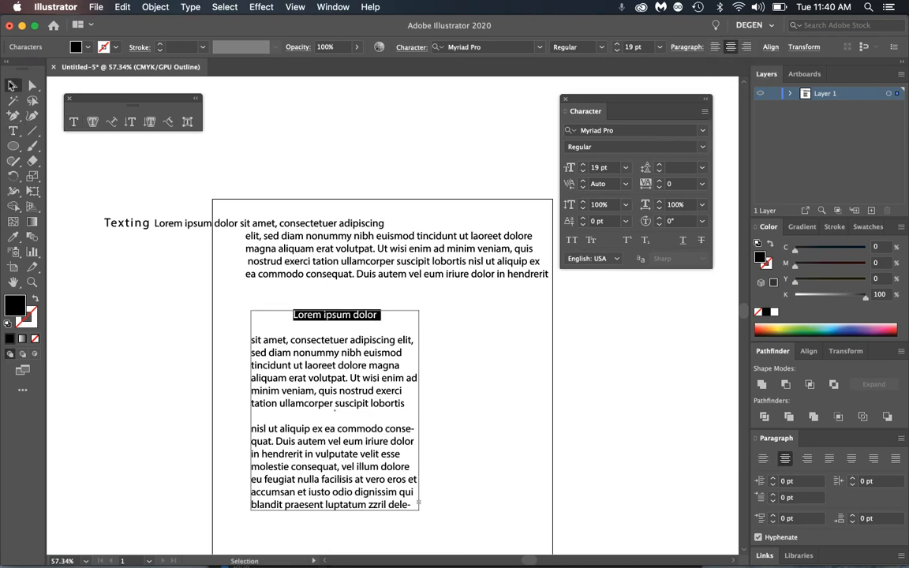
{"action": "left_click", "coordinate": [259, 339]}
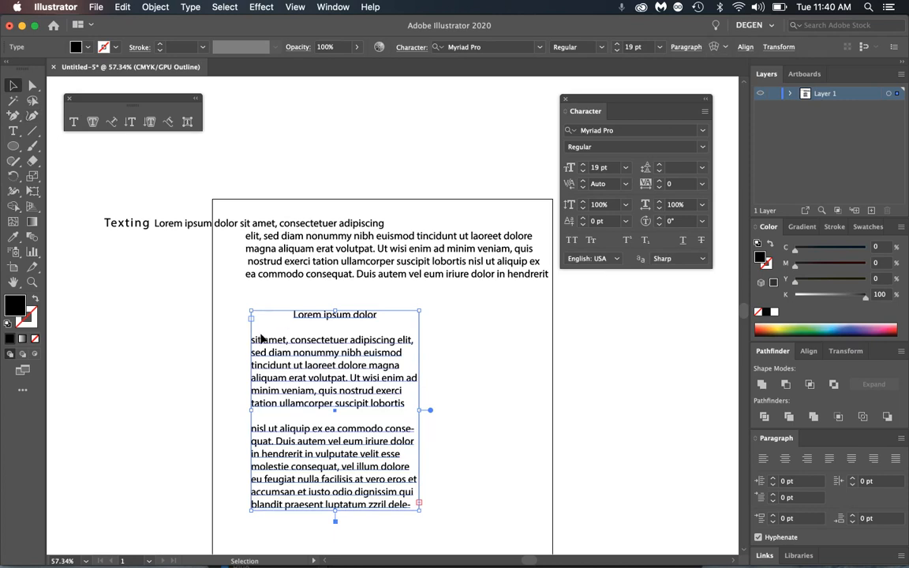
- Delete both old Texting text frames from the artboard
{"action": "left_click", "coordinate": [361, 277]}
{"action": "key", "text": "Delete"}
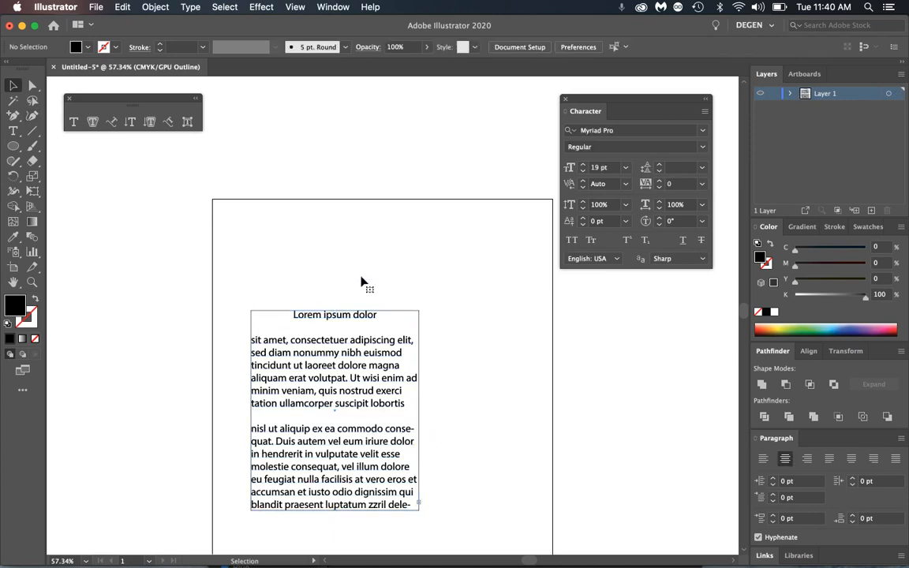
{"action": "left_click", "coordinate": [313, 364]}
{"action": "key", "text": "Delete"}
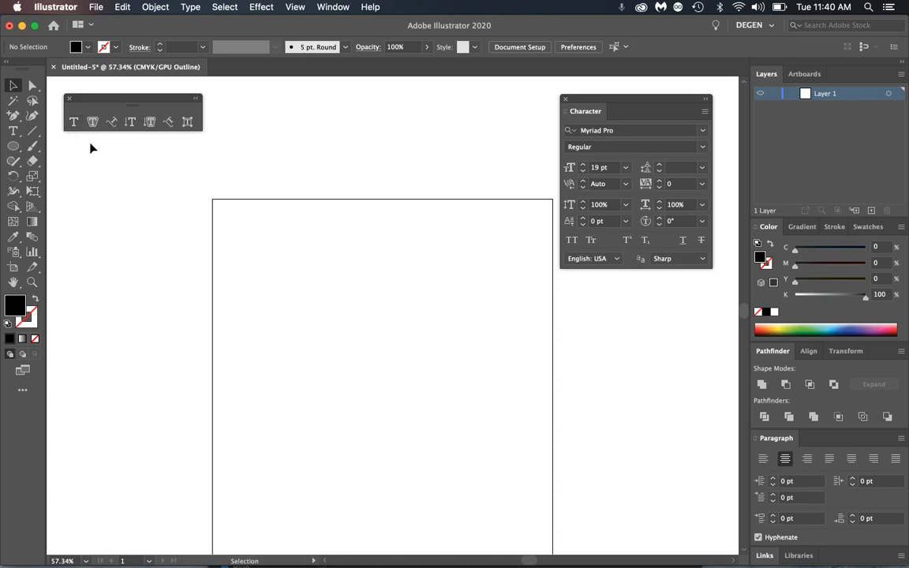
- Type a new point-text line 'The FORCE is STRONG', correcting the typos along the way
{"action": "left_click", "coordinate": [76, 124]}
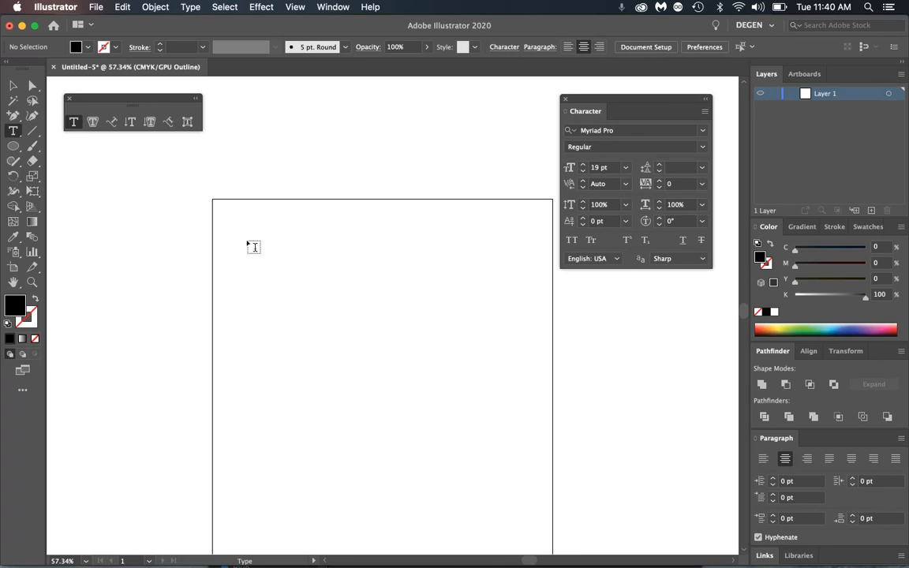
{"action": "left_click", "coordinate": [224, 235]}
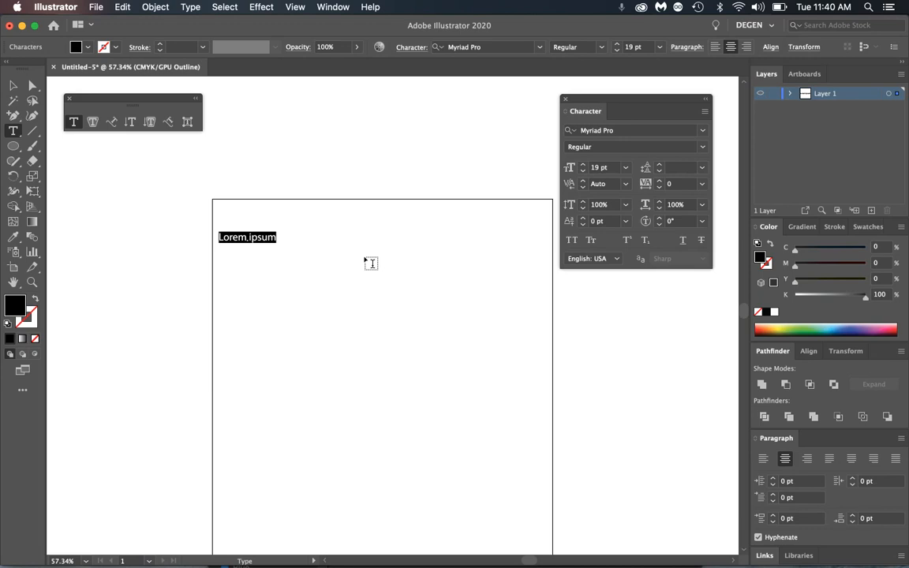
{"action": "type", "text": "The Fo"}
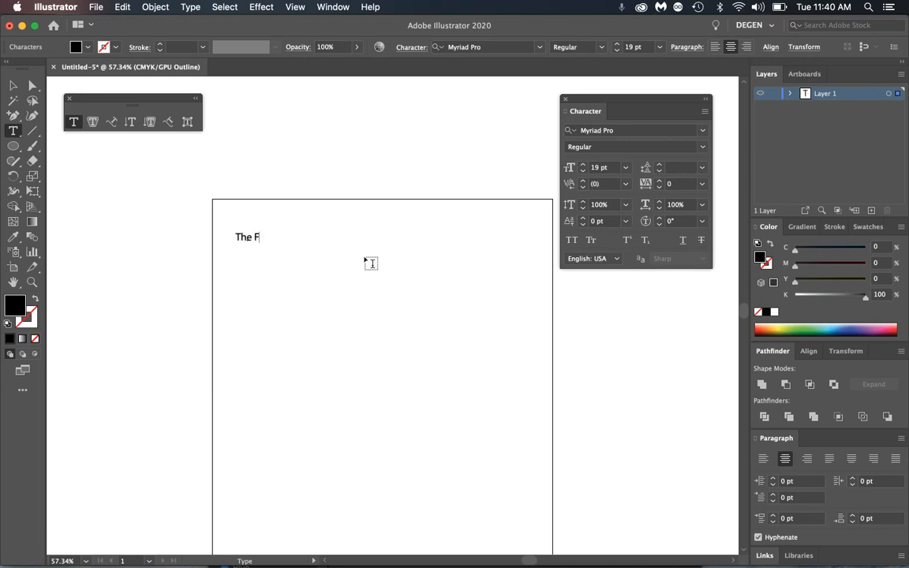
{"action": "key", "text": "BackSpace"}
{"action": "key", "text": "BackSpace"}
{"action": "type", "text": "FORCE is "}
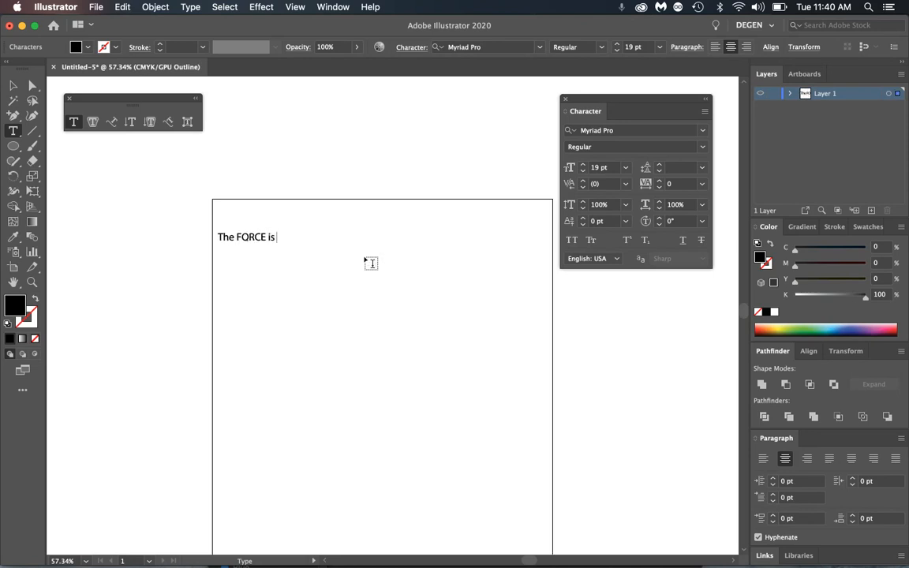
{"action": "type", "text": "STRING"}
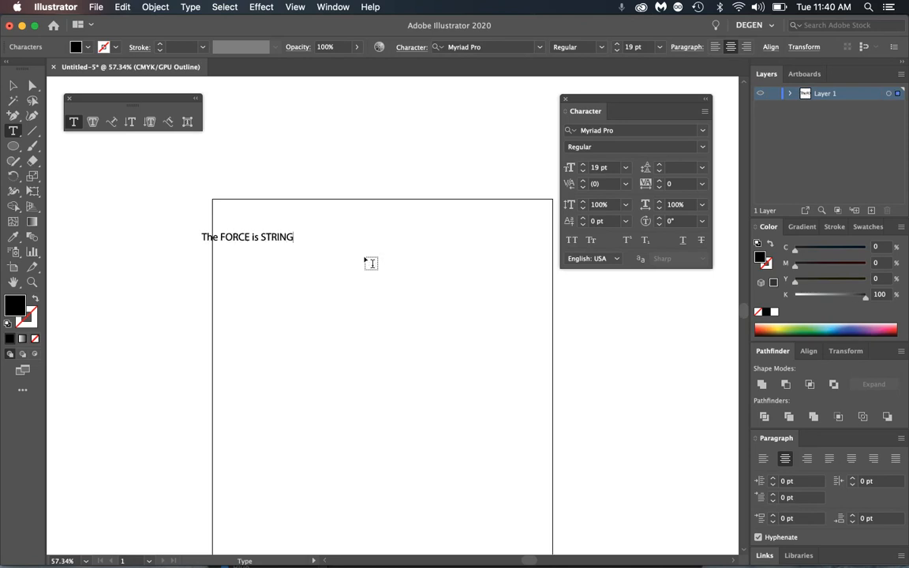
{"action": "key", "text": "BackSpace"}
{"action": "key", "text": "BackSpace"}
{"action": "key", "text": "BackSpace"}
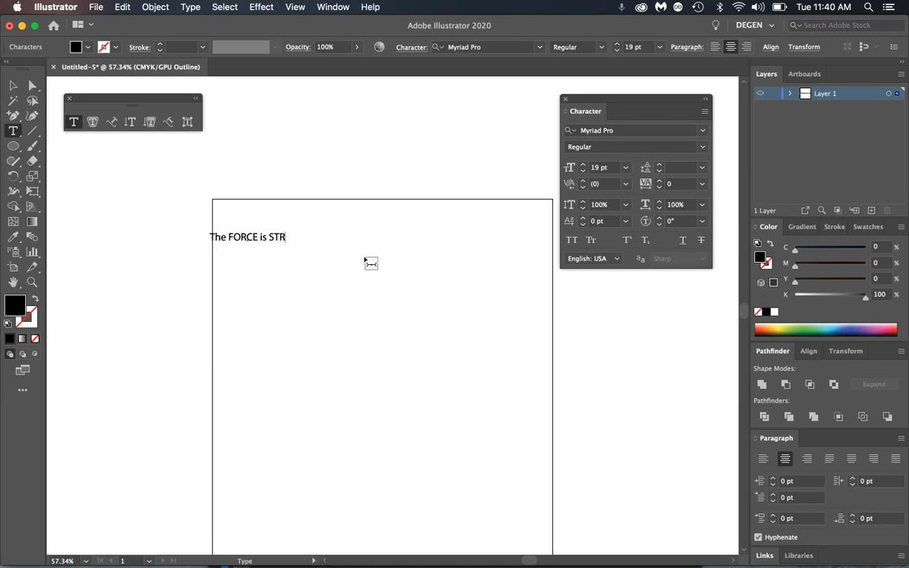
{"action": "type", "text": "ONG"}
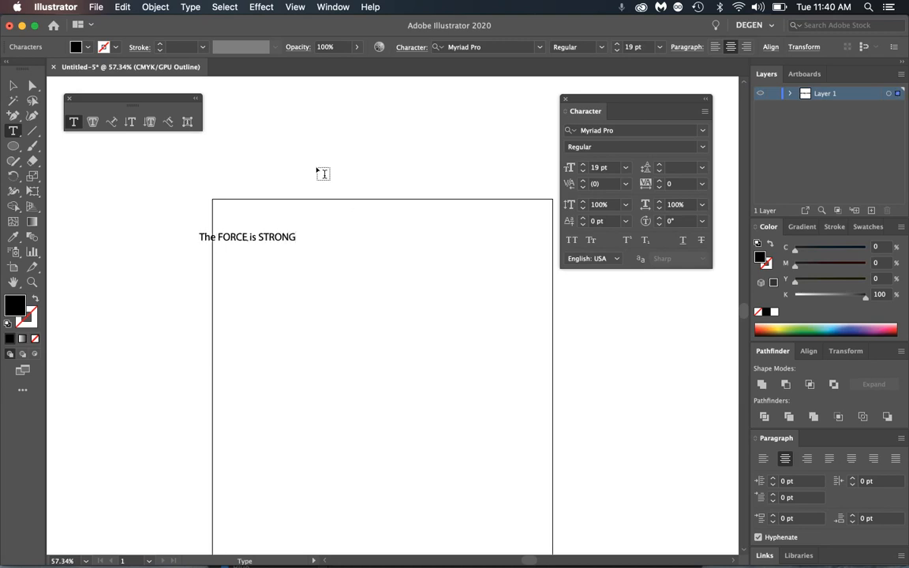
{"action": "left_click", "coordinate": [12, 85]}
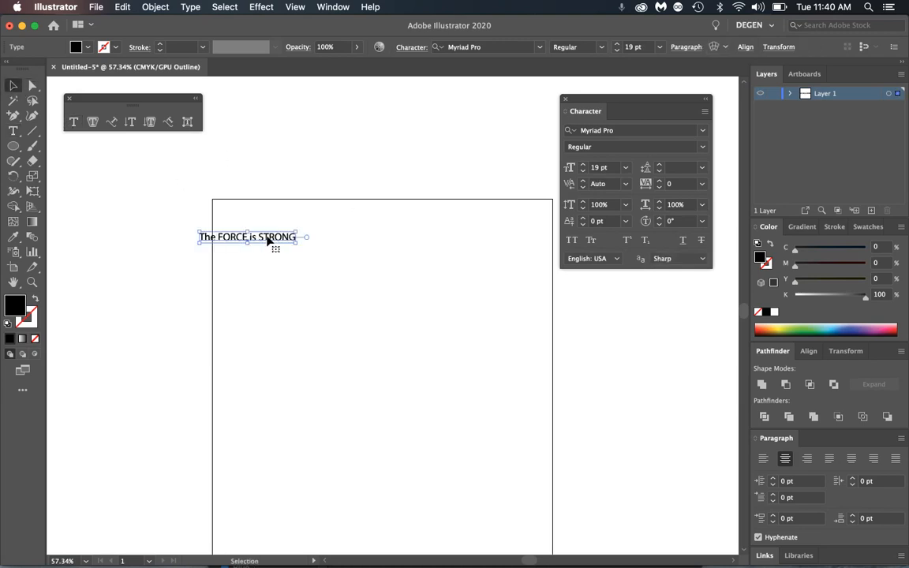
- Duplicate the text line into stacked copies and delete the extra fourth copy
{"action": "left_click_drag", "start_coordinate": [266, 240], "coordinate": [313, 270]}
{"action": "left_click", "coordinate": [421, 277]}
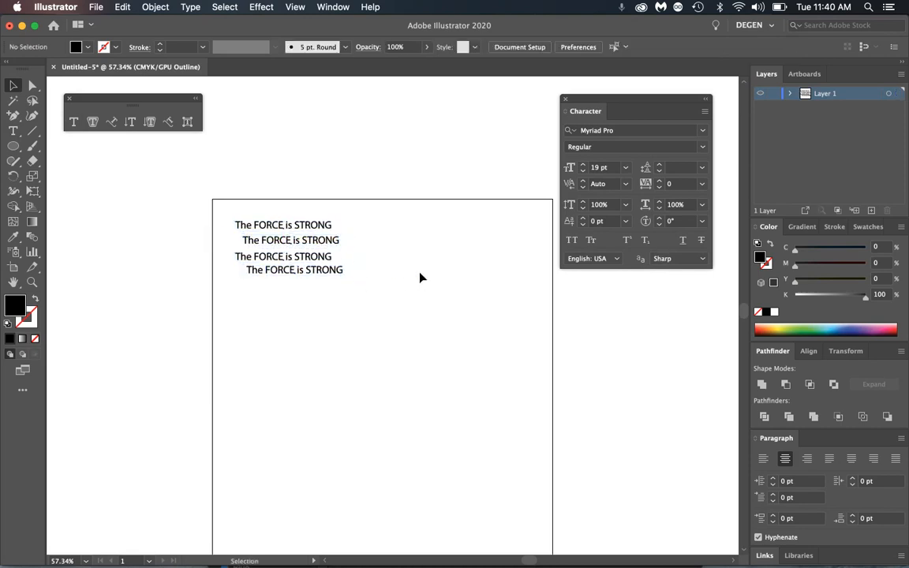
{"action": "left_click", "coordinate": [311, 271]}
{"action": "key", "text": "Delete"}
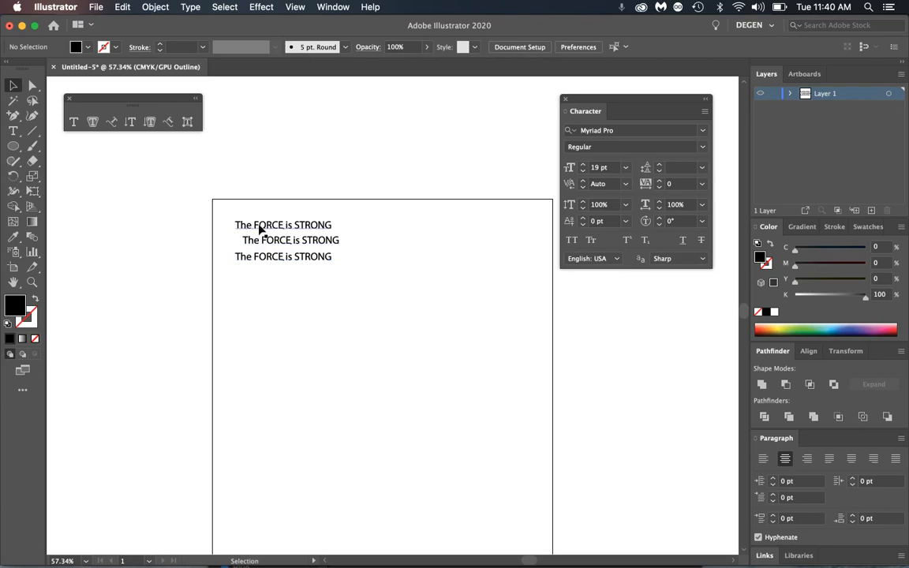
- Select all three lines together and scale them up to about 38 pt
{"action": "double_click", "coordinate": [259, 224]}
{"action": "left_click", "coordinate": [14, 86]}
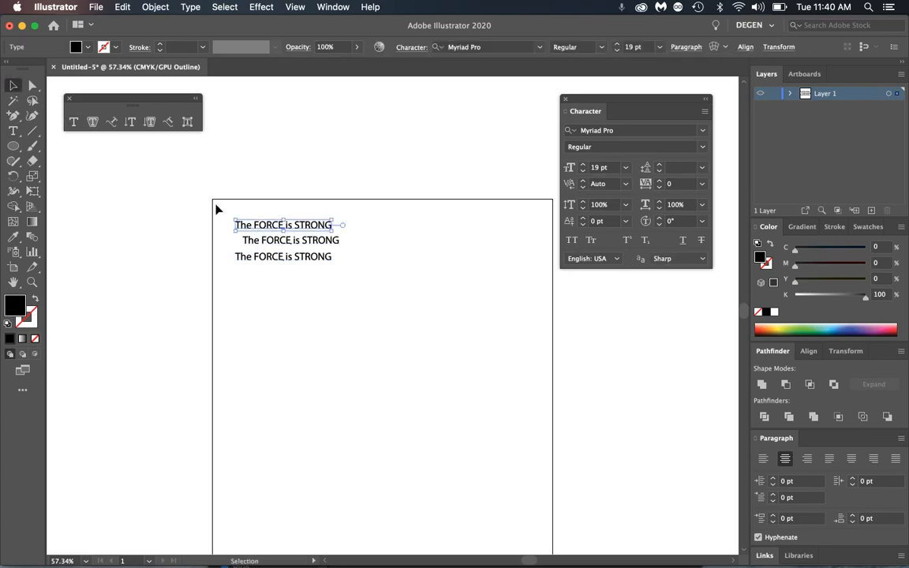
{"action": "left_click_drag", "start_coordinate": [217, 206], "coordinate": [442, 371]}
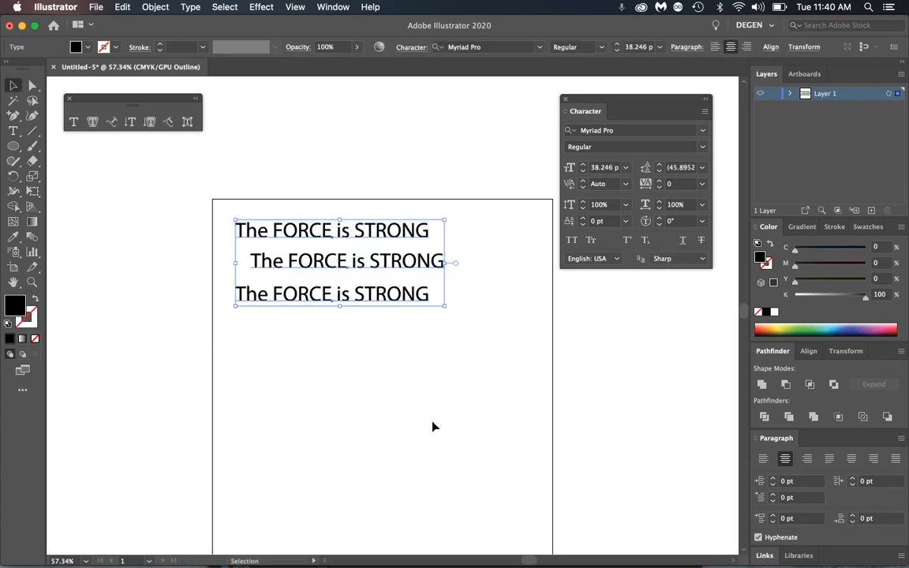
{"action": "left_click", "coordinate": [376, 404]}
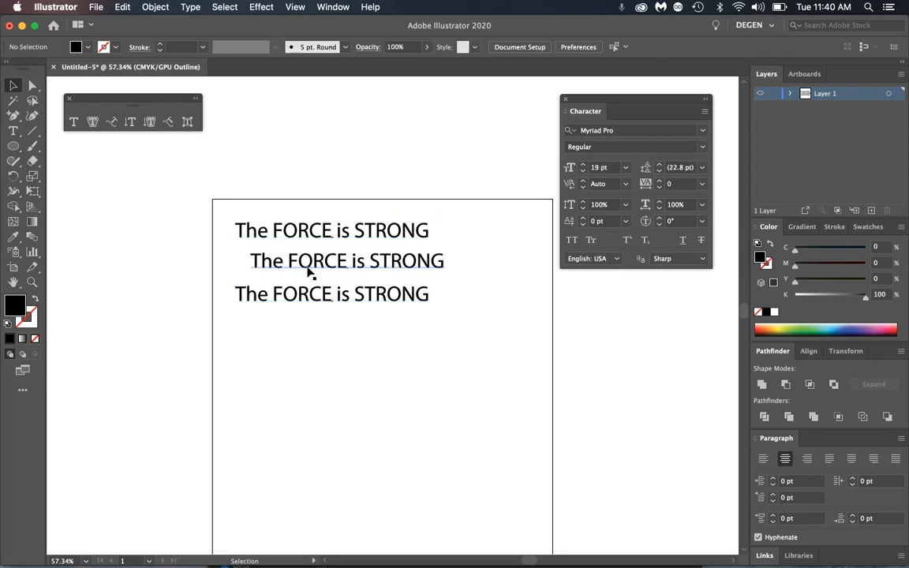
{"action": "left_click", "coordinate": [326, 235]}
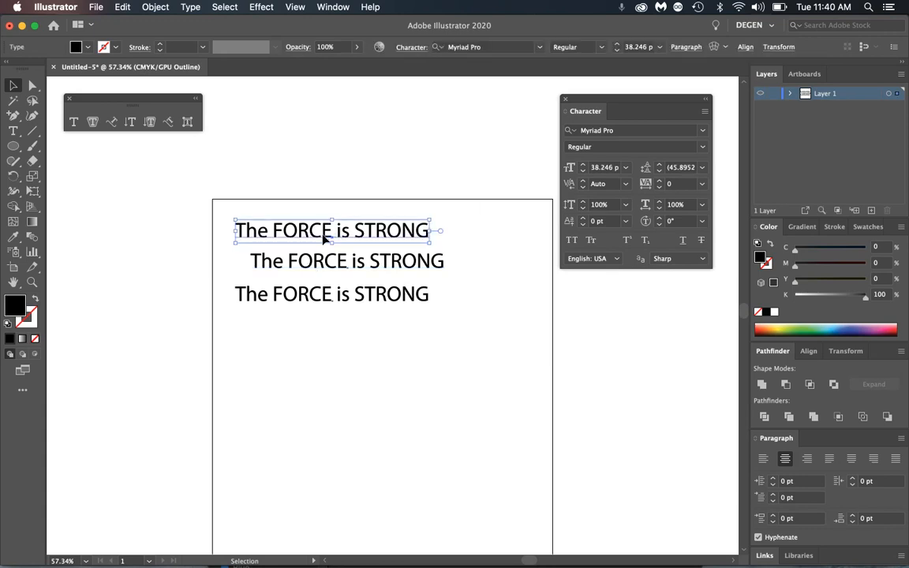
- Trim line one down to 'The' and line two down to 'FORCE'
{"action": "double_click", "coordinate": [273, 232]}
{"action": "left_click_drag", "start_coordinate": [275, 230], "coordinate": [449, 237]}
{"action": "key", "text": "BackSpace"}
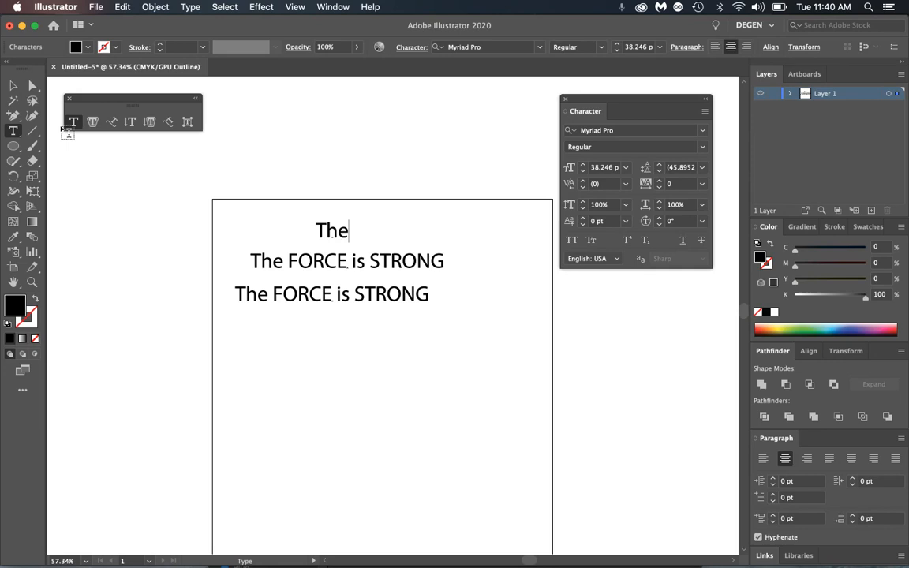
{"action": "left_click", "coordinate": [12, 86]}
{"action": "double_click", "coordinate": [295, 261]}
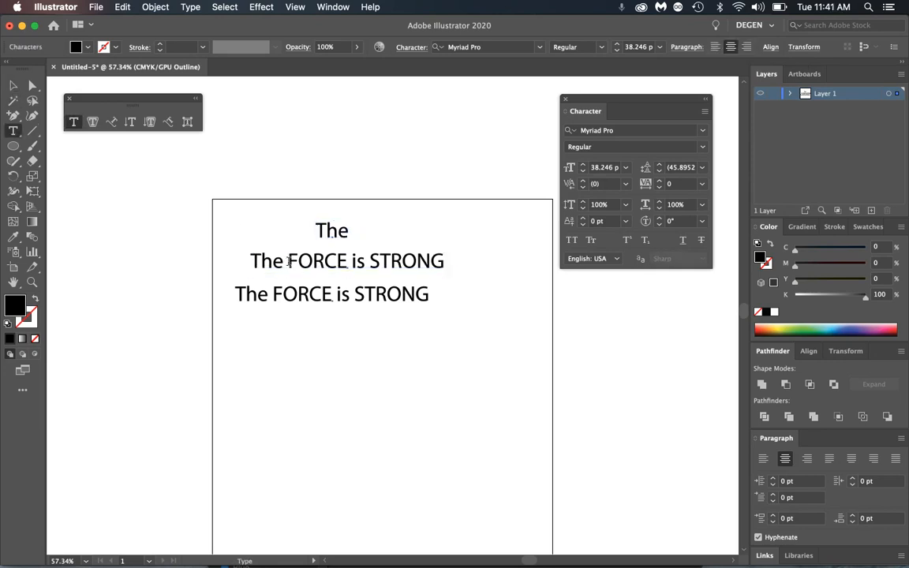
{"action": "left_click_drag", "start_coordinate": [289, 261], "coordinate": [250, 261]}
{"action": "key", "text": "BackSpace"}
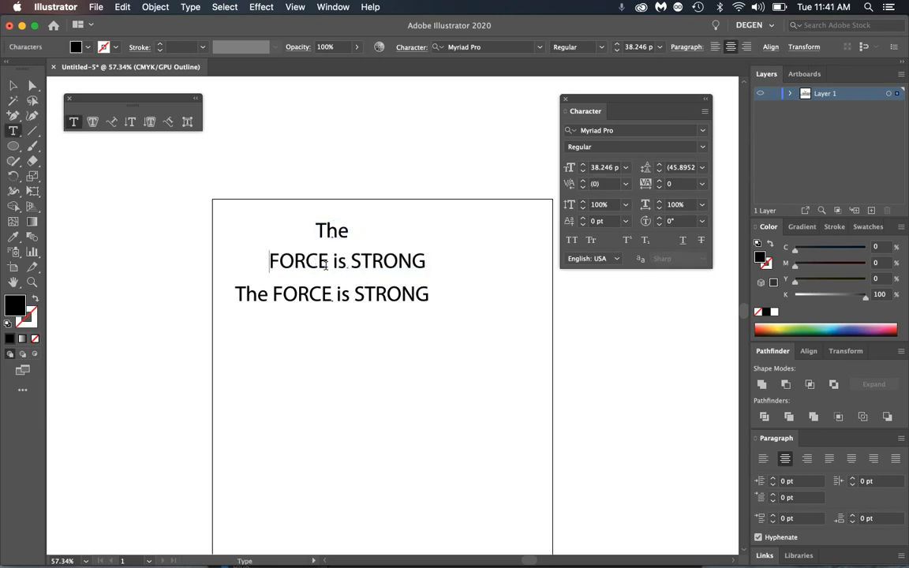
{"action": "left_click_drag", "start_coordinate": [328, 261], "coordinate": [475, 270]}
{"action": "key", "text": "BackSpace"}
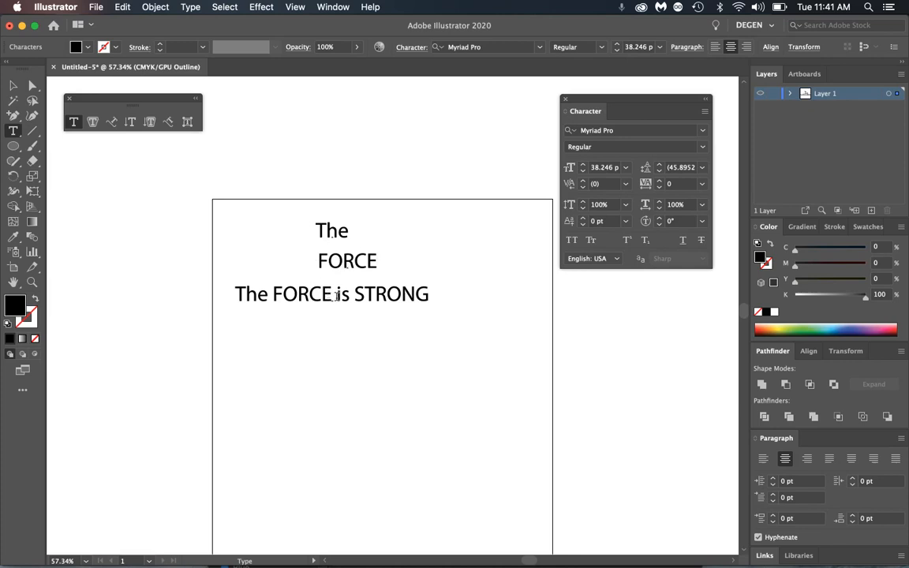
- Cut line three to 'is STRONG', duplicate it below, and delete 'is' from the copy
{"action": "left_click_drag", "start_coordinate": [337, 294], "coordinate": [218, 277]}
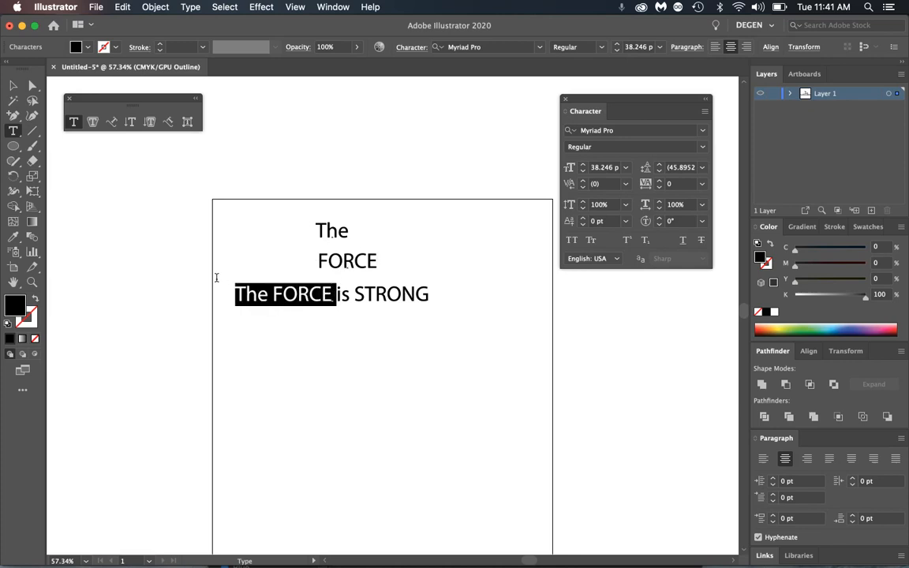
{"action": "key", "text": "BackSpace"}
{"action": "left_click", "coordinate": [14, 85]}
{"action": "left_click", "coordinate": [320, 294]}
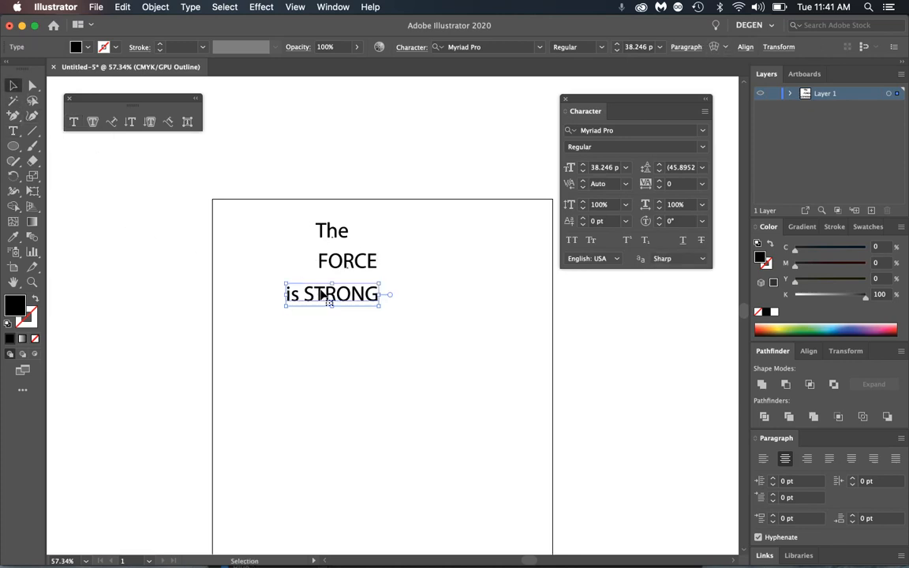
{"action": "left_click_drag", "start_coordinate": [327, 299], "coordinate": [449, 324]}
{"action": "key", "text": "t"}
{"action": "left_click", "coordinate": [370, 325]}
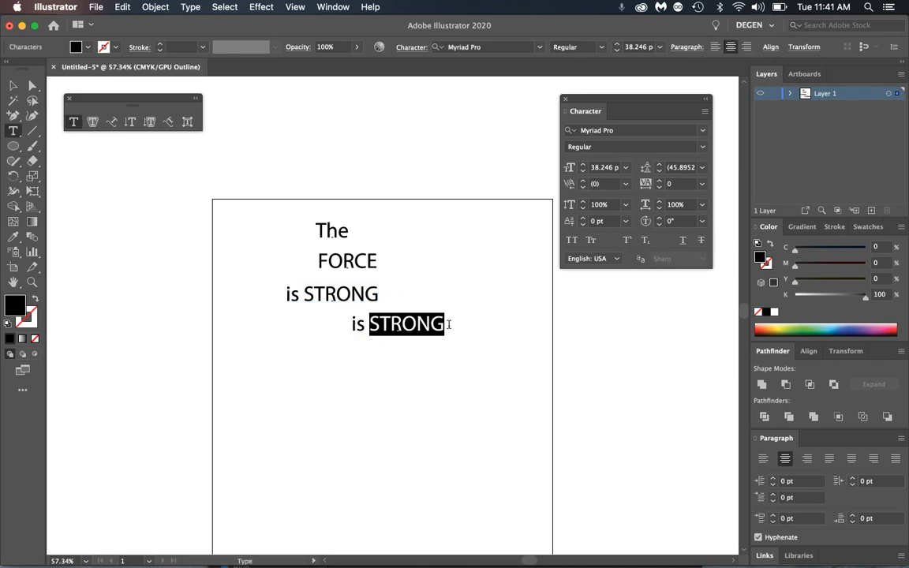
{"action": "left_click_drag", "start_coordinate": [369, 325], "coordinate": [403, 294]}
{"action": "key", "text": "BackSpace"}
{"action": "key", "text": "BackSpace"}
- Move FORCE up beside The and set it in Bold
{"action": "key", "text": "Escape"}
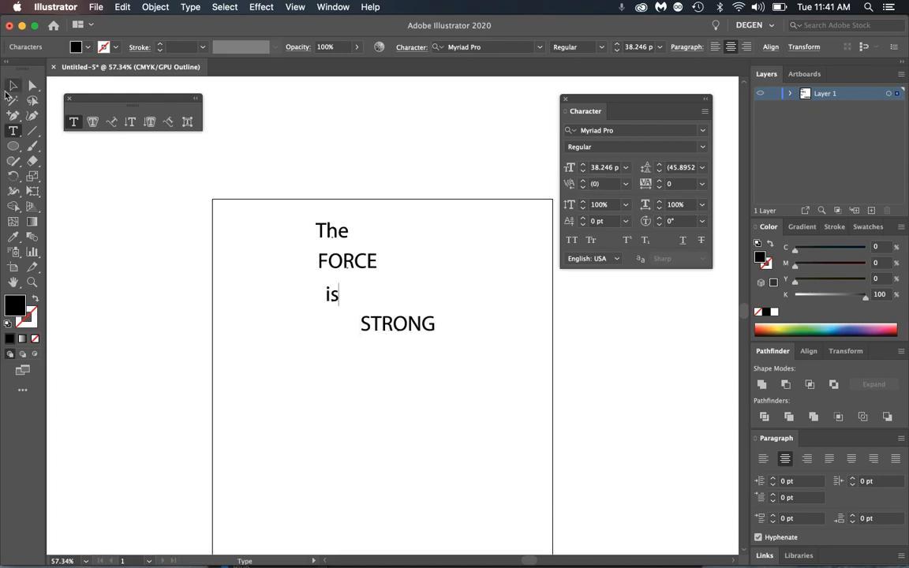
{"action": "left_click", "coordinate": [178, 213]}
{"action": "left_click_drag", "start_coordinate": [356, 271], "coordinate": [389, 240]}
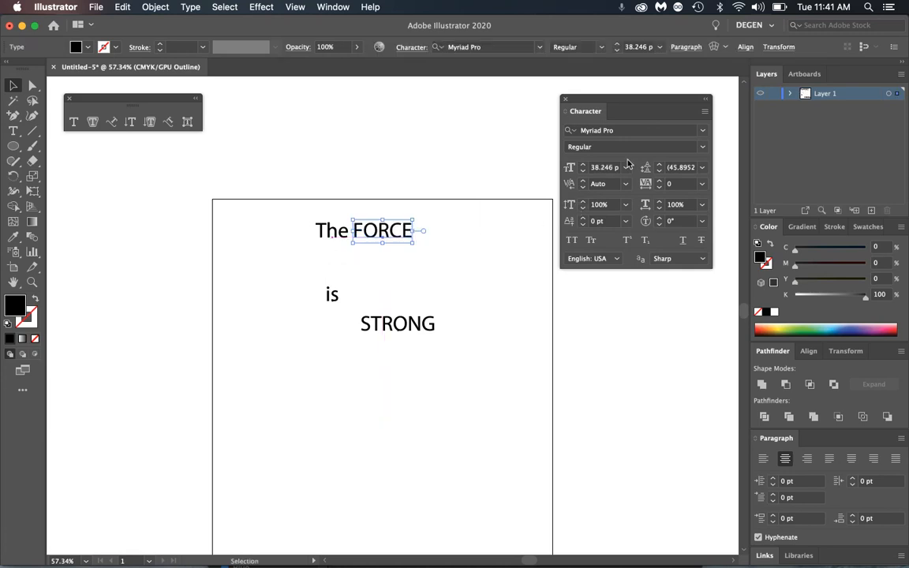
{"action": "left_click", "coordinate": [702, 147]}
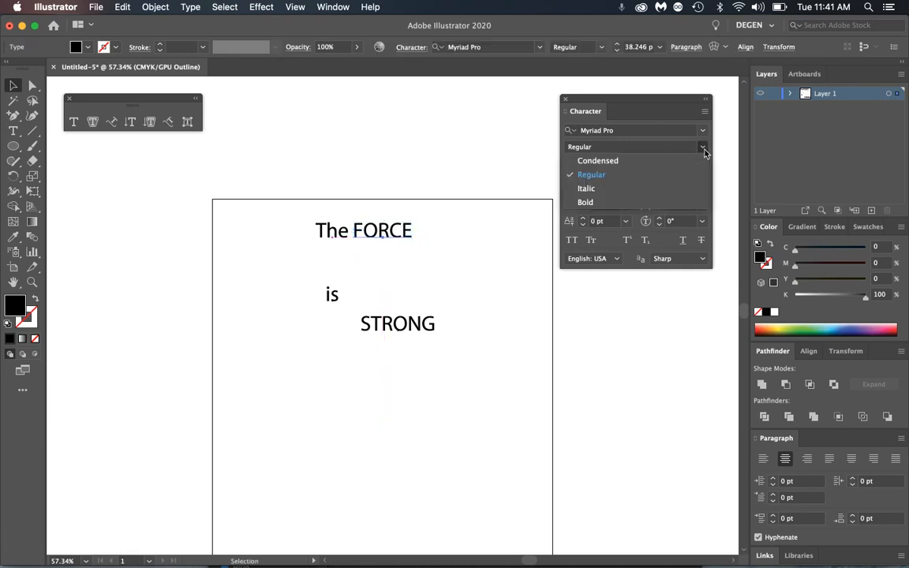
{"action": "left_click", "coordinate": [597, 206]}
- Place 'is' after FORCE and STRONG beneath, enlarging STRONG to about 56 pt Bold
{"action": "left_click", "coordinate": [352, 315]}
{"action": "left_click_drag", "start_coordinate": [335, 304], "coordinate": [421, 240]}
{"action": "left_click_drag", "start_coordinate": [379, 331], "coordinate": [334, 258]}
{"action": "left_click_drag", "start_coordinate": [392, 266], "coordinate": [429, 309]}
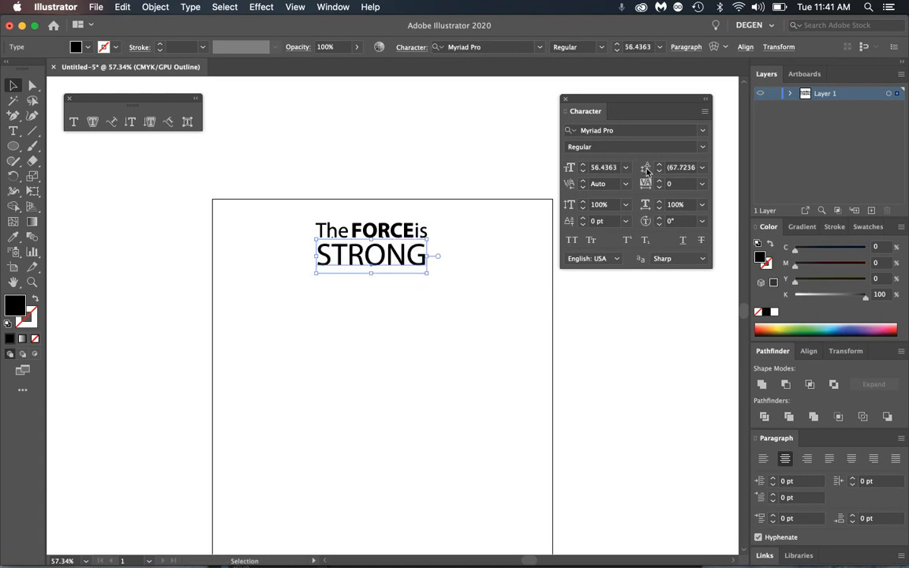
{"action": "left_click", "coordinate": [702, 147]}
{"action": "left_click", "coordinate": [590, 202]}
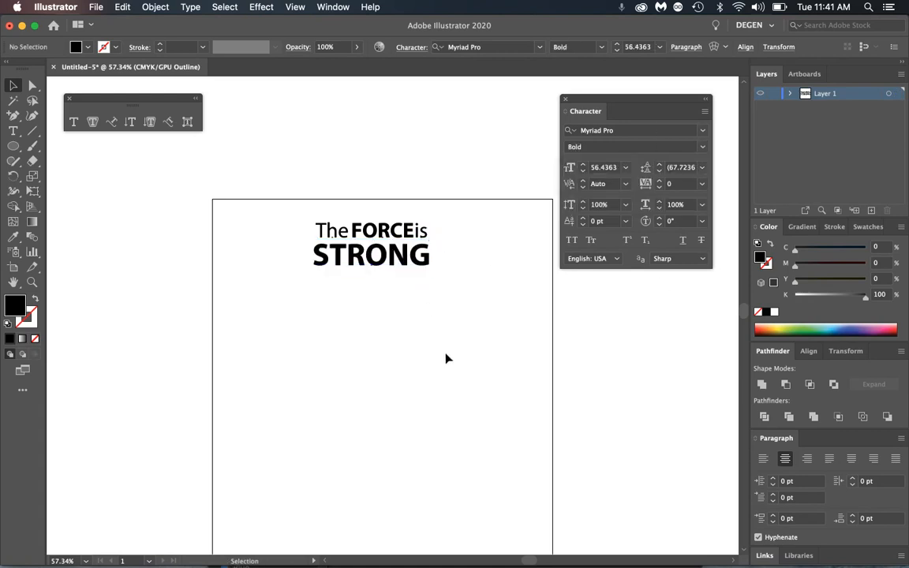
{"action": "left_click", "coordinate": [447, 359]}
- Colour FORCE green, return to full-colour preview, and nudge STRONG into place
{"action": "left_click", "coordinate": [370, 244]}
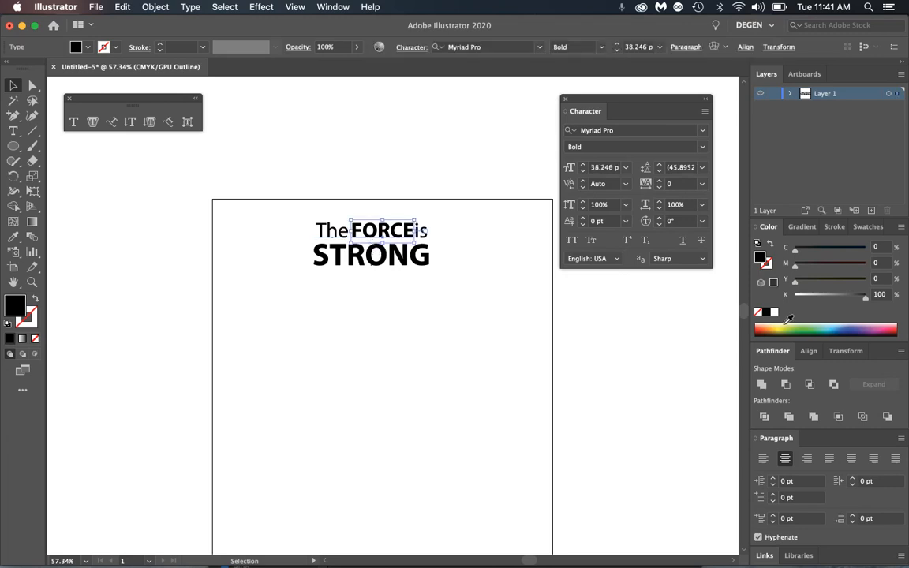
{"action": "left_click", "coordinate": [821, 326]}
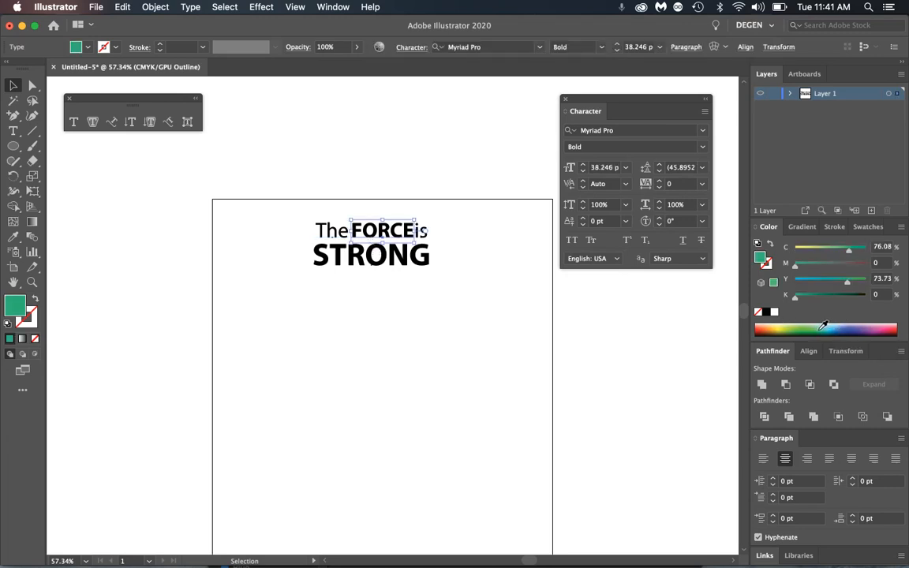
{"action": "key", "text": "super+y"}
{"action": "left_click", "coordinate": [371, 181]}
{"action": "key", "text": "z"}
{"action": "left_click_drag", "start_coordinate": [402, 213], "coordinate": [546, 294]}
{"action": "key", "text": "v"}
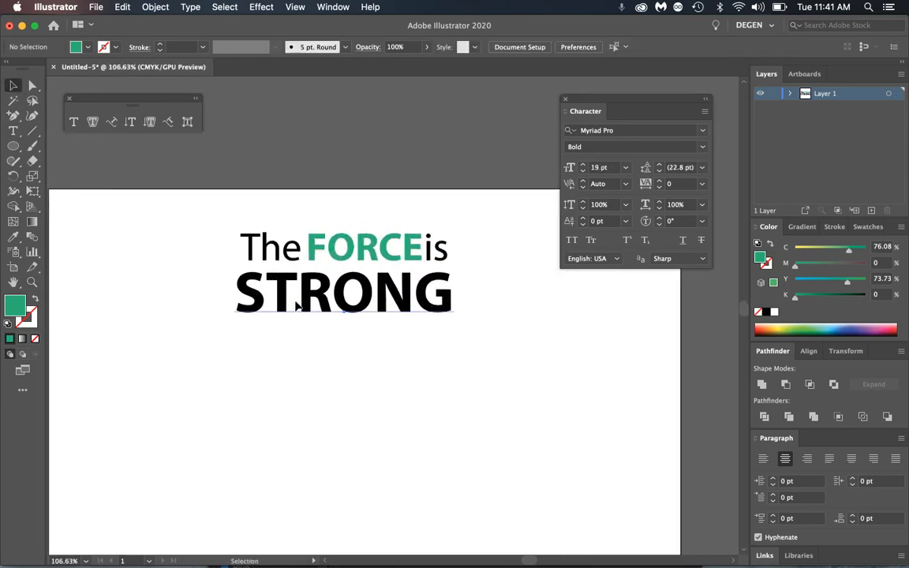
{"action": "left_click_drag", "start_coordinate": [296, 304], "coordinate": [300, 301]}
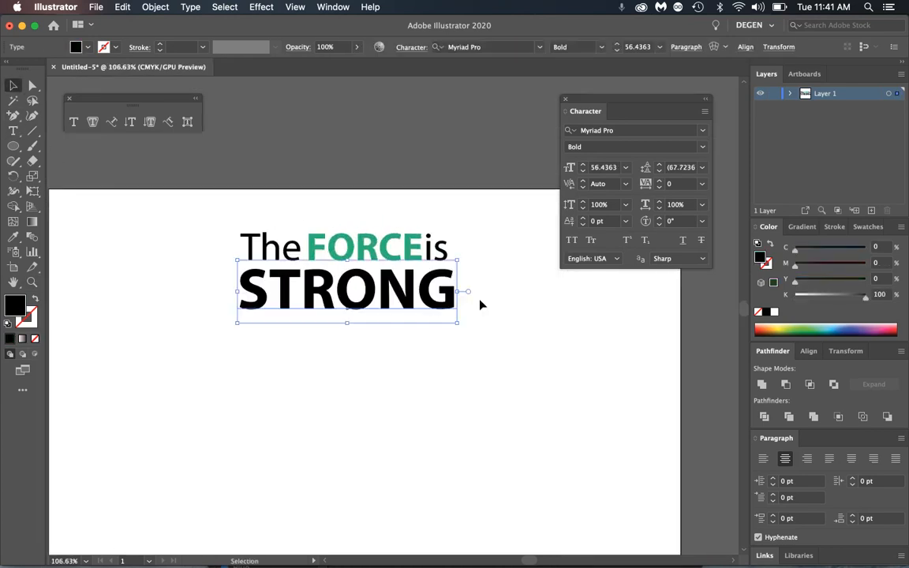
- Set 'is' to All Caps, briefly trying Small Caps and undoing it
{"action": "left_click", "coordinate": [444, 252]}
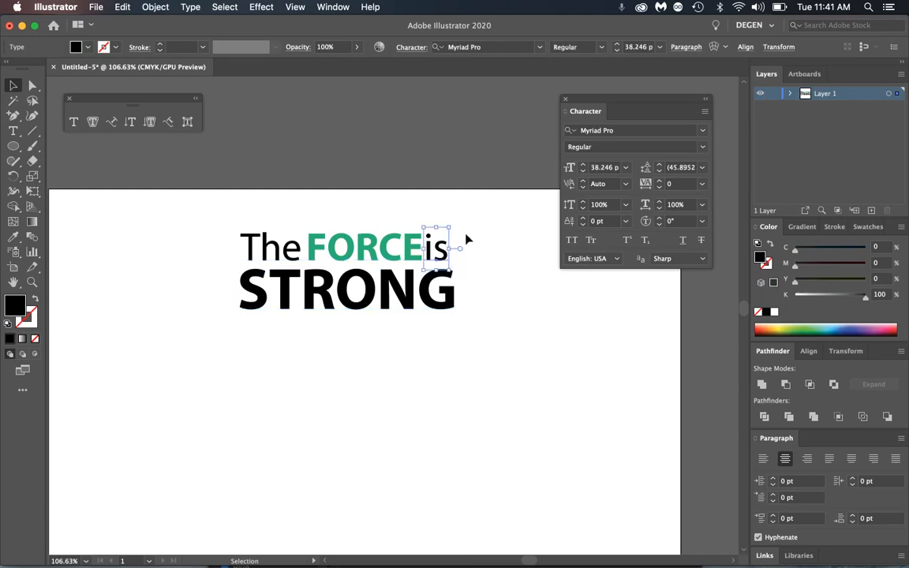
{"action": "left_click", "coordinate": [573, 241]}
{"action": "left_click", "coordinate": [590, 240]}
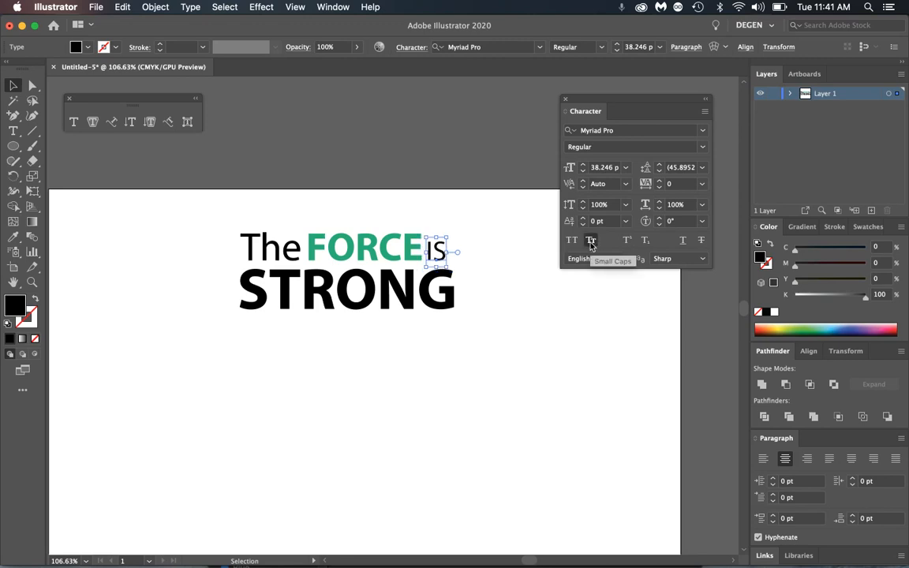
{"action": "key", "text": "super+z"}
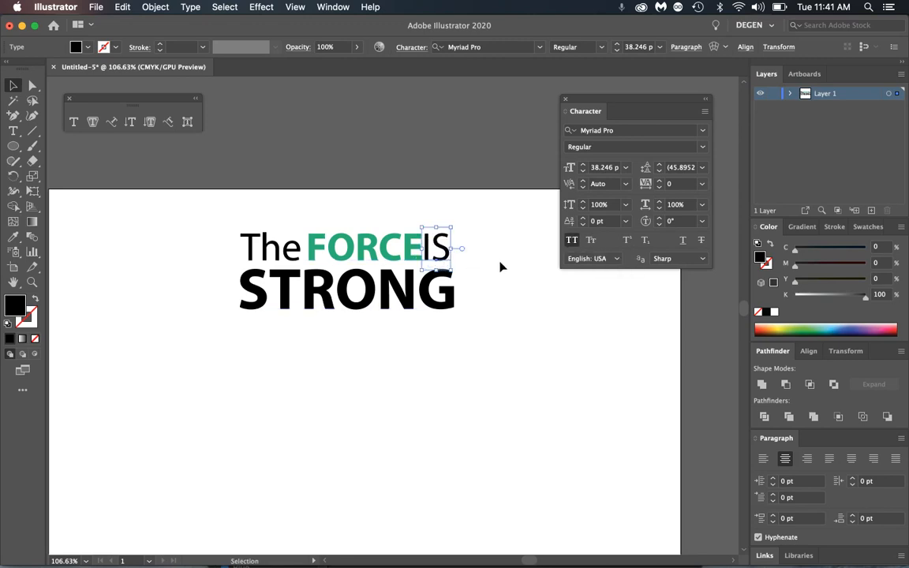
{"action": "left_click", "coordinate": [501, 266]}
{"action": "left_click", "coordinate": [396, 252]}
{"action": "left_click", "coordinate": [260, 245]}
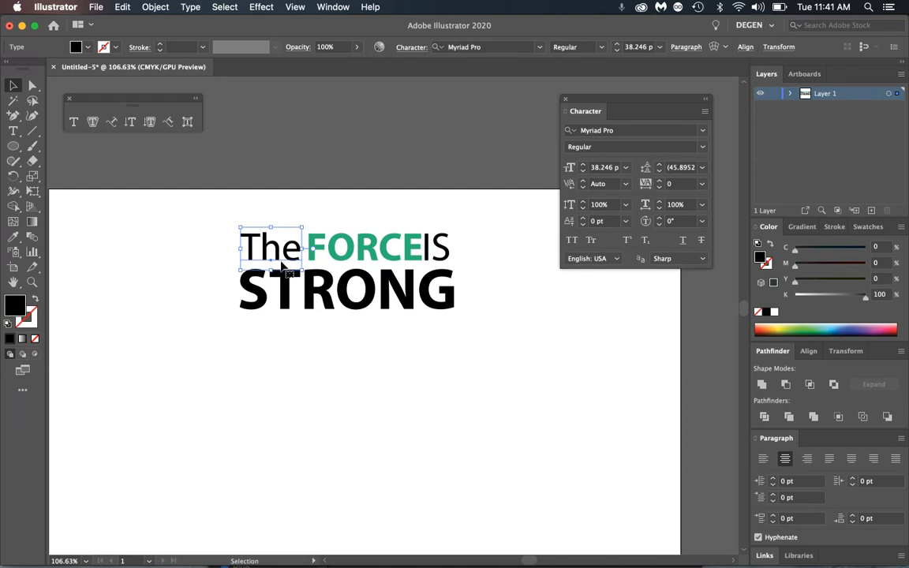
{"action": "left_click", "coordinate": [380, 308]}
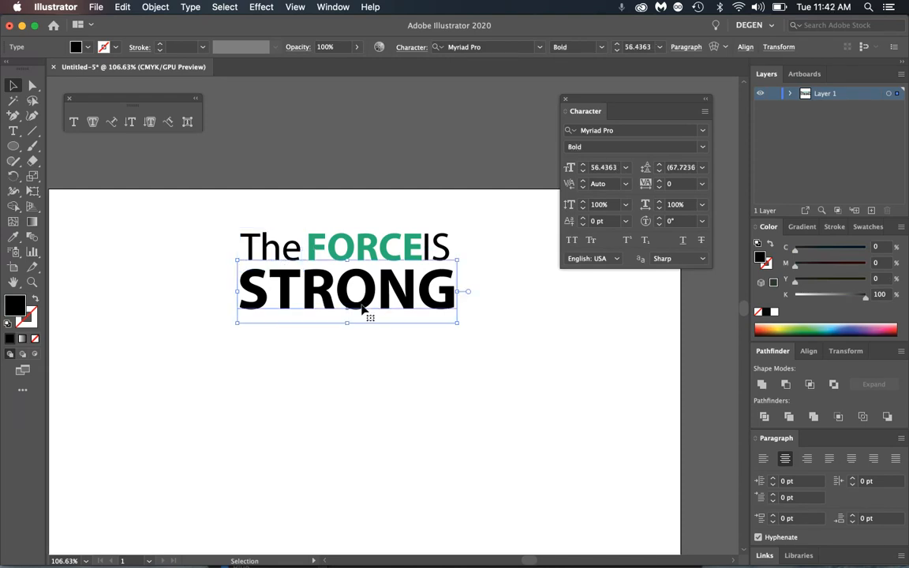
{"action": "left_click", "coordinate": [702, 204]}
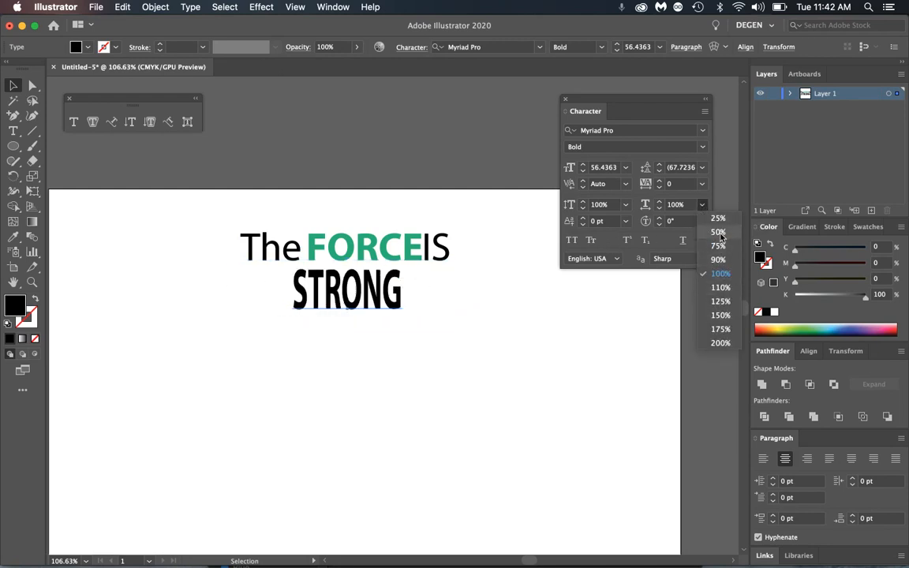
{"action": "left_click", "coordinate": [702, 184]}
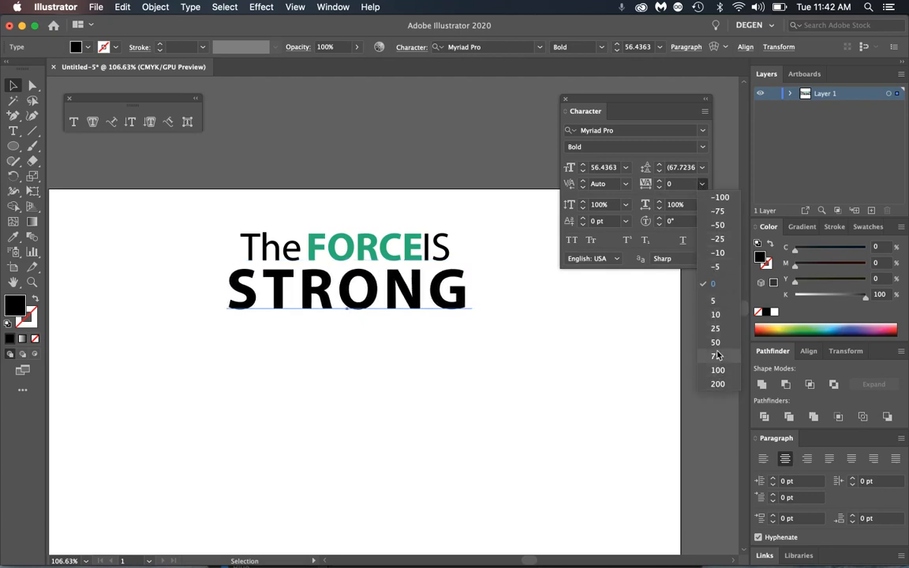
{"action": "left_click", "coordinate": [577, 319]}
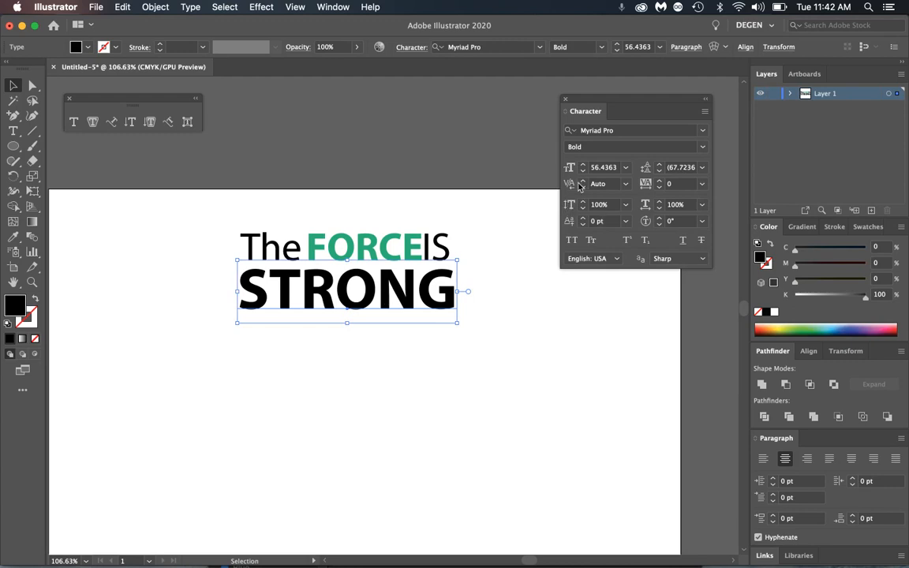
{"action": "left_click", "coordinate": [624, 185]}
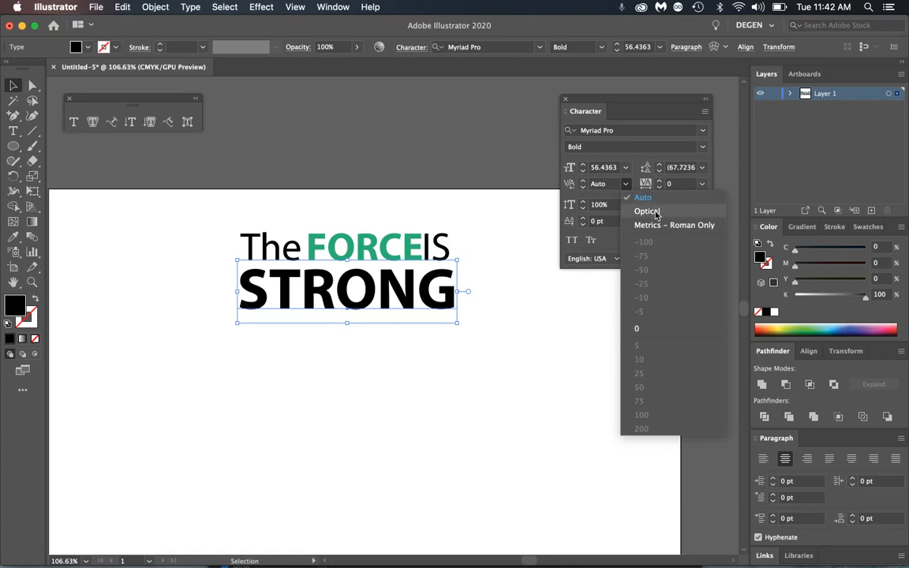
{"action": "left_click", "coordinate": [656, 213]}
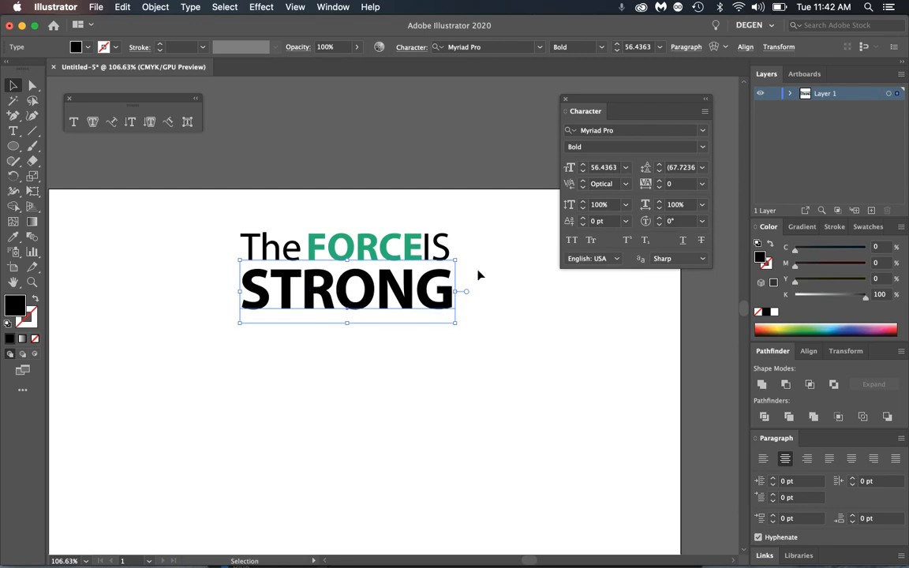
{"action": "left_click", "coordinate": [625, 187]}
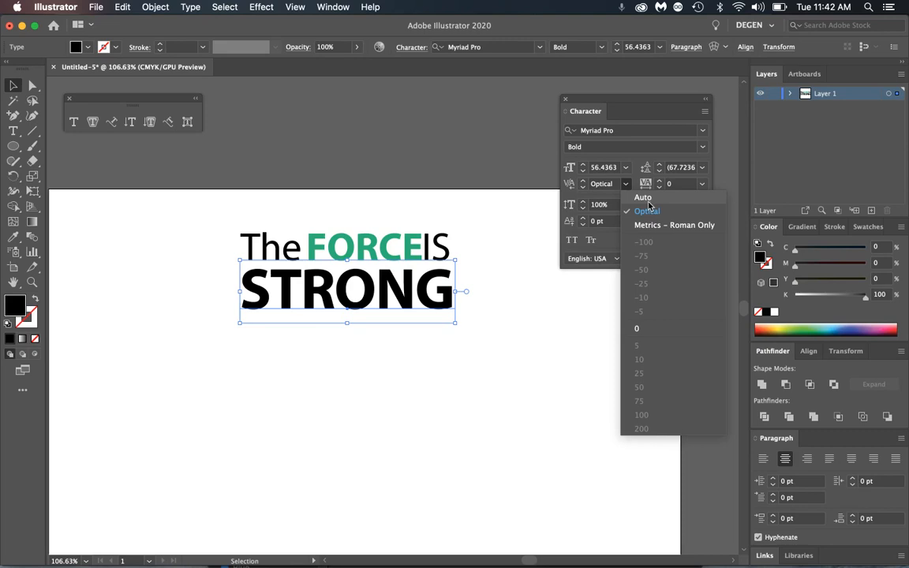
{"action": "left_click", "coordinate": [644, 198]}
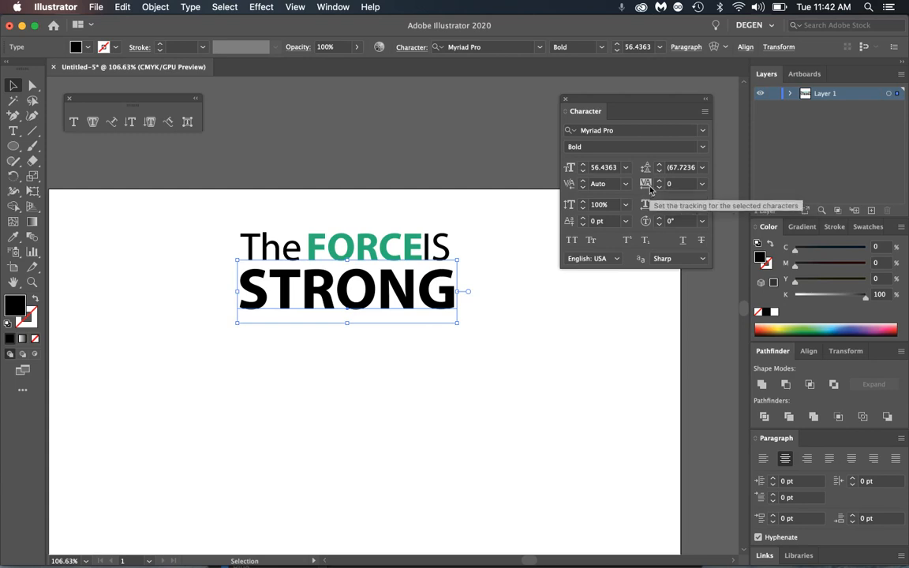
{"action": "left_click", "coordinate": [702, 186]}
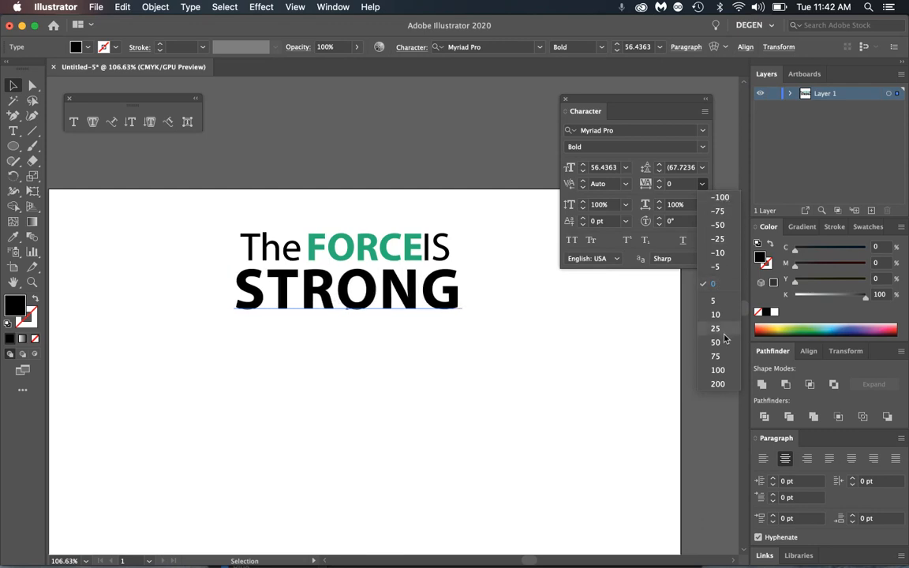
{"action": "left_click", "coordinate": [725, 387]}
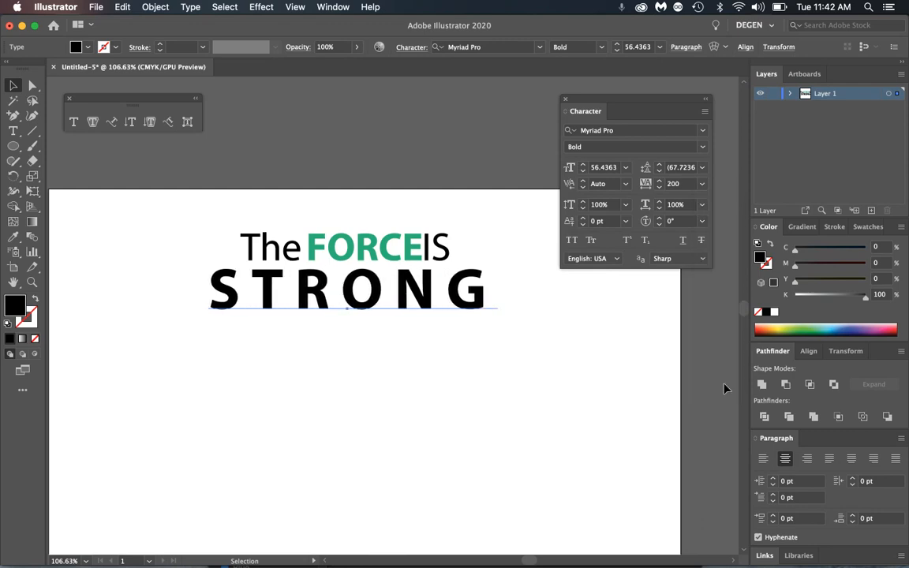
{"action": "left_click", "coordinate": [670, 184]}
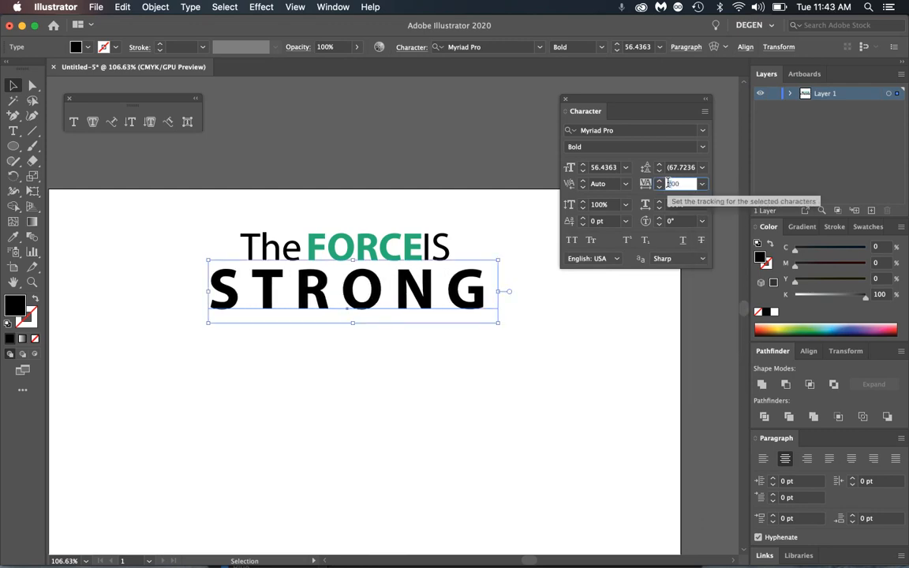
{"action": "key", "text": "Return"}
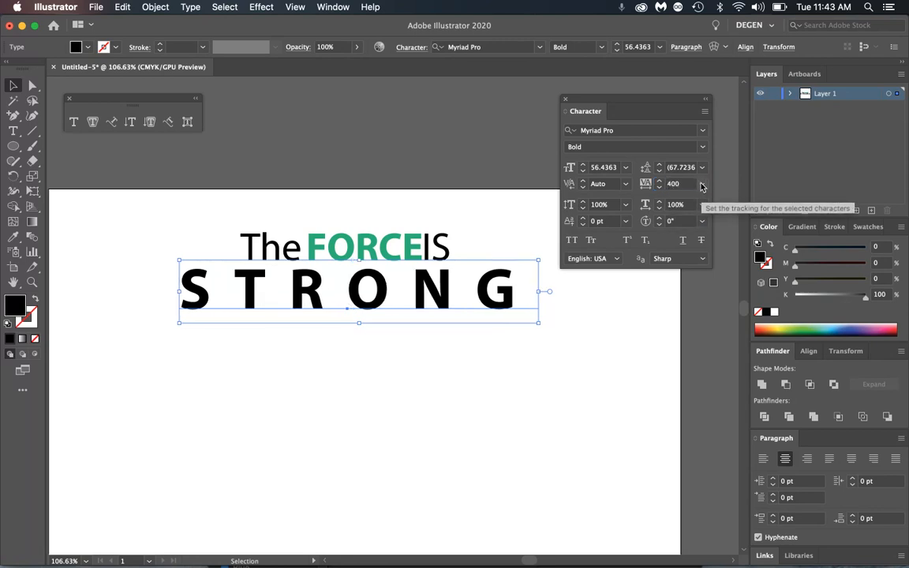
{"action": "left_click", "coordinate": [702, 185]}
{"action": "left_click", "coordinate": [716, 285]}
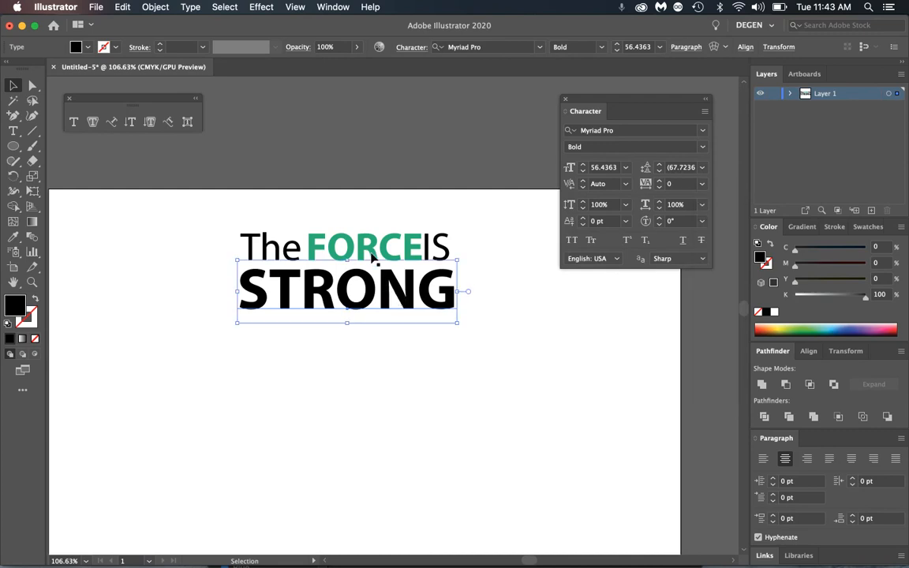
{"action": "left_click", "coordinate": [490, 290]}
{"action": "left_click", "coordinate": [432, 293]}
- Type 'whithin him' below STRONG and insert a hyphen to make 'whith-in him'
{"action": "double_click", "coordinate": [433, 294]}
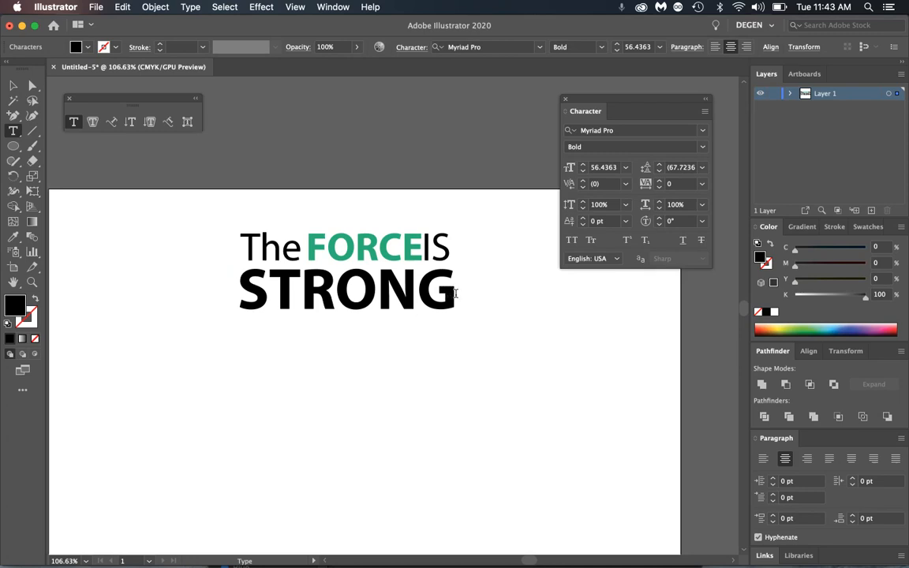
{"action": "type", "text": "whi"}
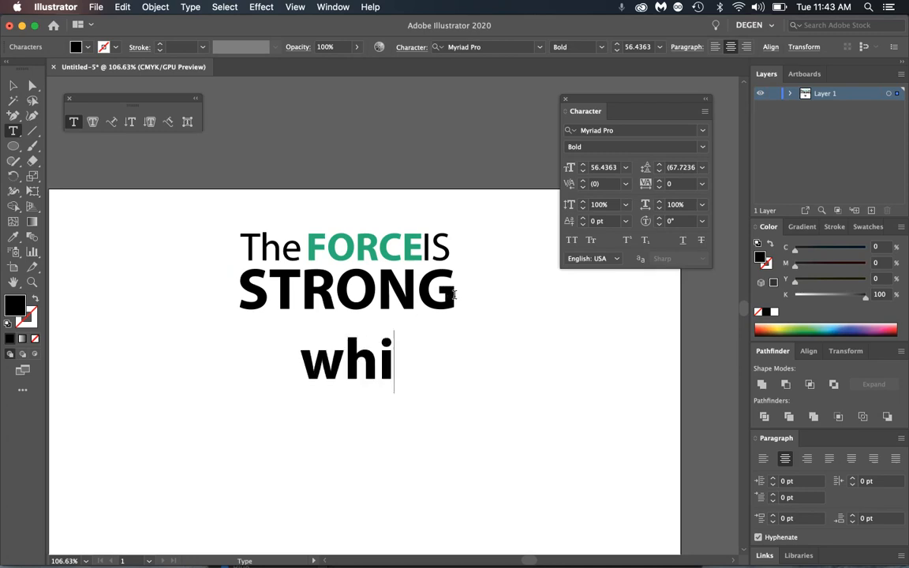
{"action": "type", "text": "thin him"}
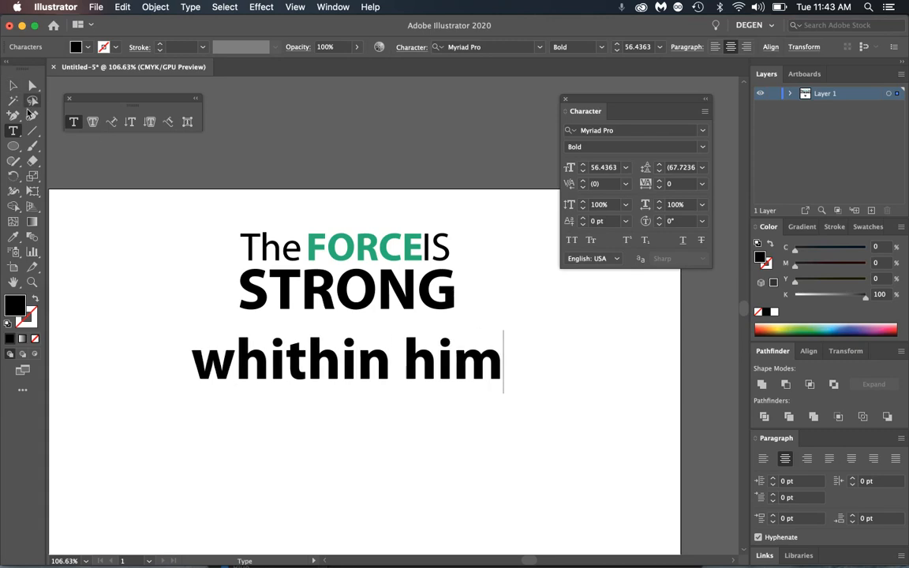
{"action": "left_click", "coordinate": [345, 367]}
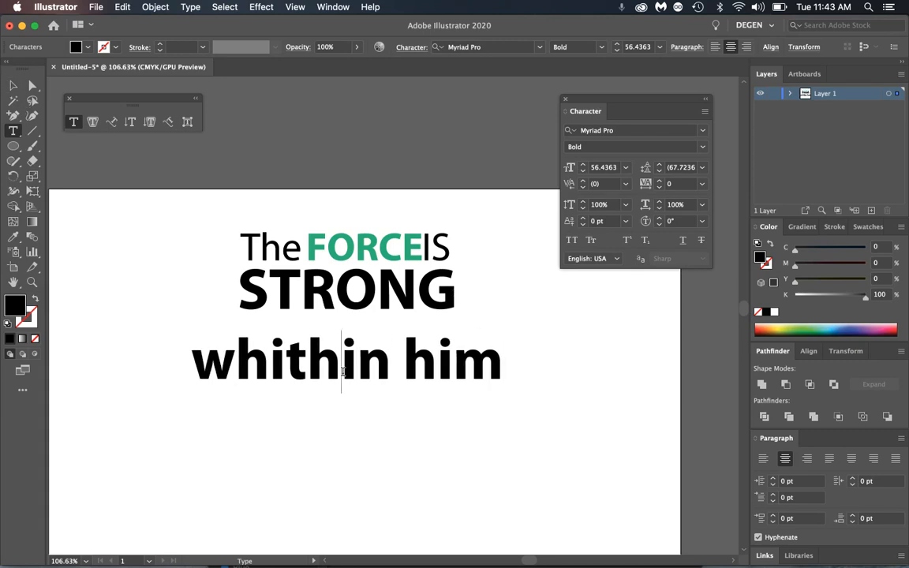
{"action": "type", "text": "-"}
{"action": "left_click", "coordinate": [13, 85]}
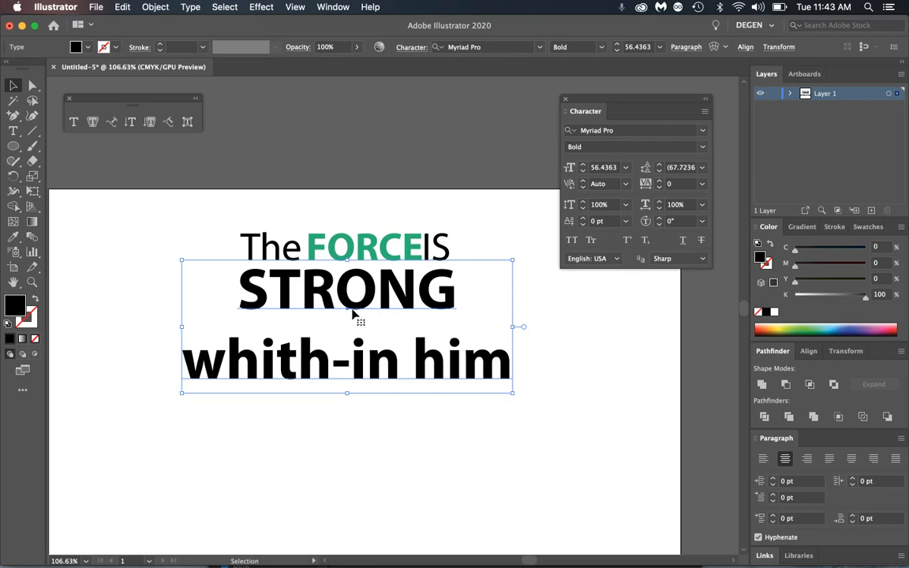
- Select the whole 'whith-in him' line and reduce its font size to 41 pt
{"action": "left_click", "coordinate": [703, 168]}
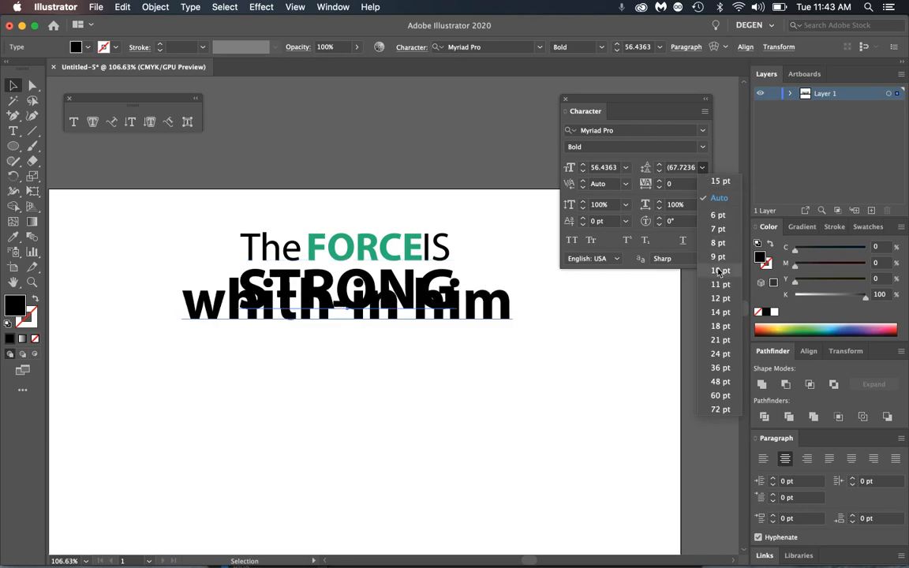
{"action": "left_click", "coordinate": [723, 385]}
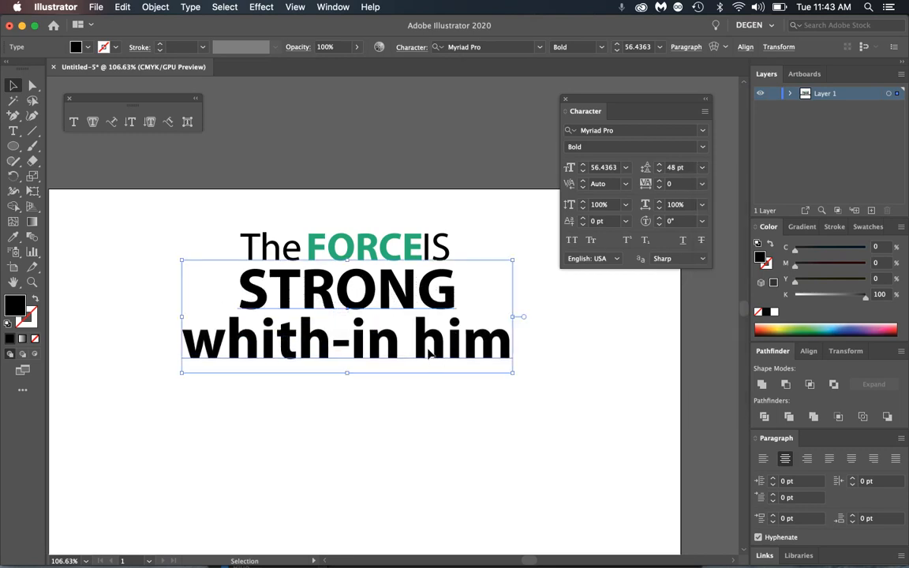
{"action": "double_click", "coordinate": [385, 320]}
{"action": "triple_click", "coordinate": [426, 347]}
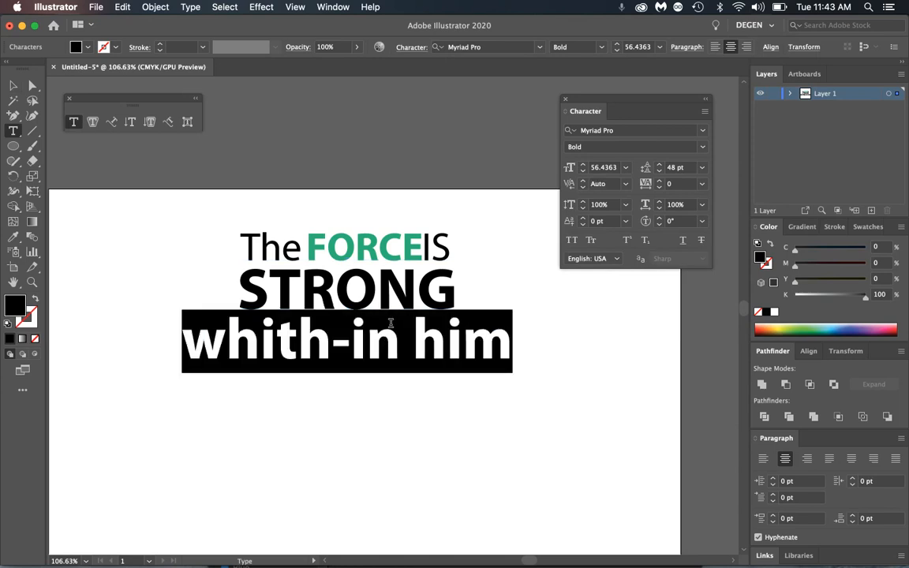
{"action": "left_click", "coordinate": [583, 170]}
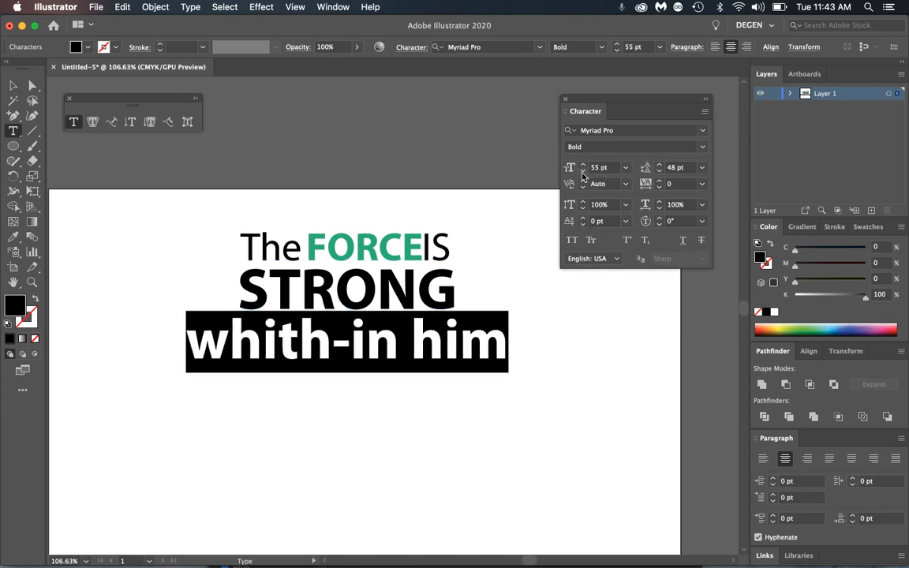
{"action": "left_click", "coordinate": [583, 171]}
{"action": "left_click", "coordinate": [582, 170]}
{"action": "left_click", "coordinate": [583, 171]}
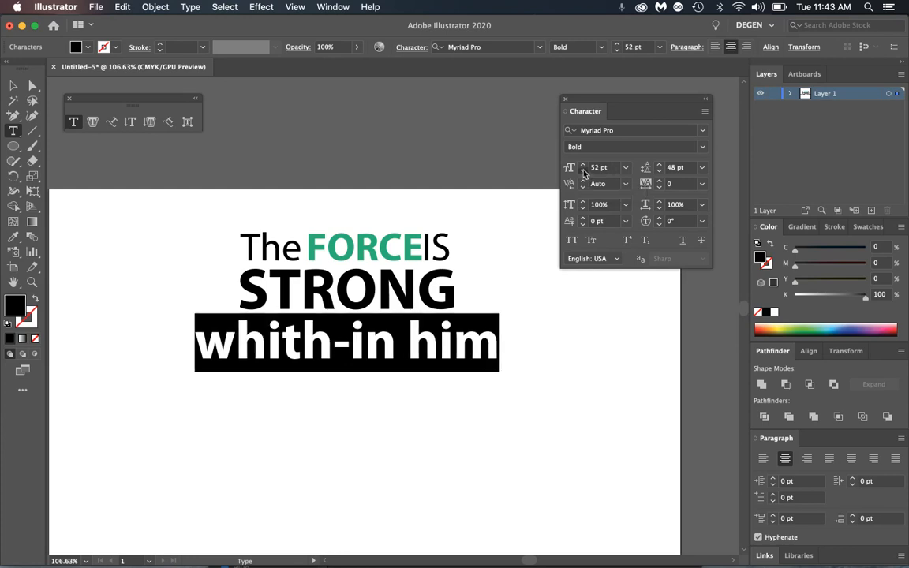
{"action": "left_click", "coordinate": [583, 172]}
{"action": "left_click", "coordinate": [584, 172]}
{"action": "left_click", "coordinate": [583, 171]}
{"action": "left_click", "coordinate": [584, 172]}
{"action": "left_click", "coordinate": [584, 172]}
{"action": "left_click", "coordinate": [583, 172]}
{"action": "left_click", "coordinate": [584, 171]}
{"action": "left_click", "coordinate": [583, 171]}
{"action": "left_click", "coordinate": [583, 171]}
{"action": "left_click", "coordinate": [583, 171]}
{"action": "left_click", "coordinate": [583, 172]}
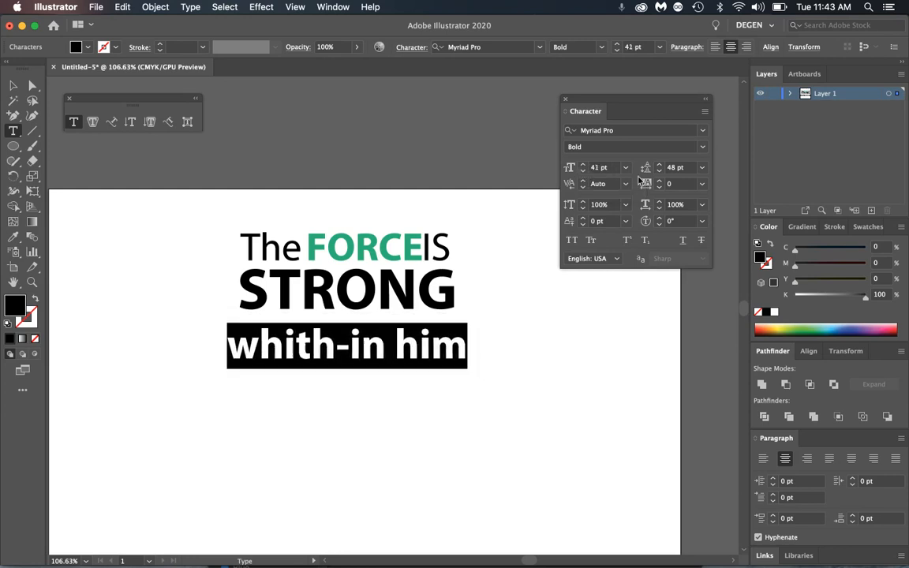
- Set the line's leading to 36 pt and change its style to Italic
{"action": "left_click", "coordinate": [703, 169]}
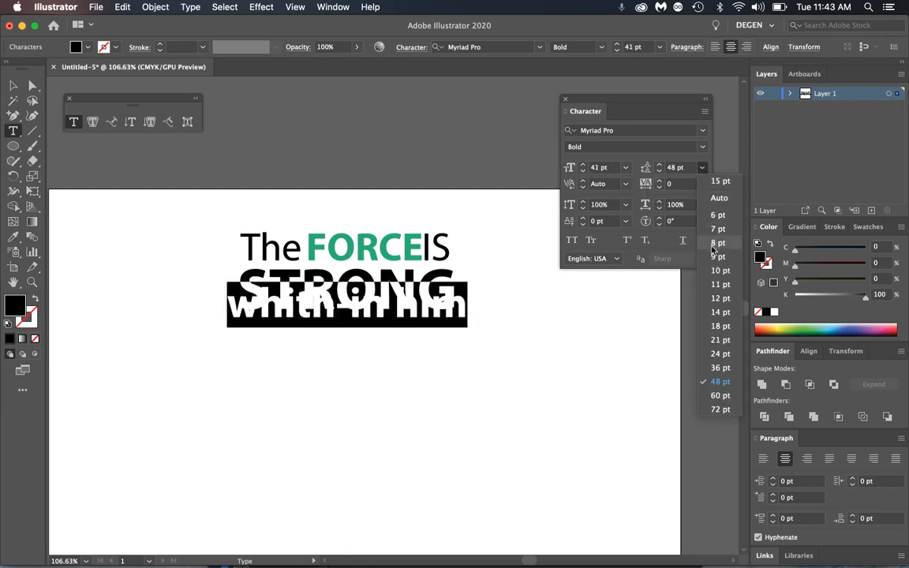
{"action": "left_click", "coordinate": [721, 368]}
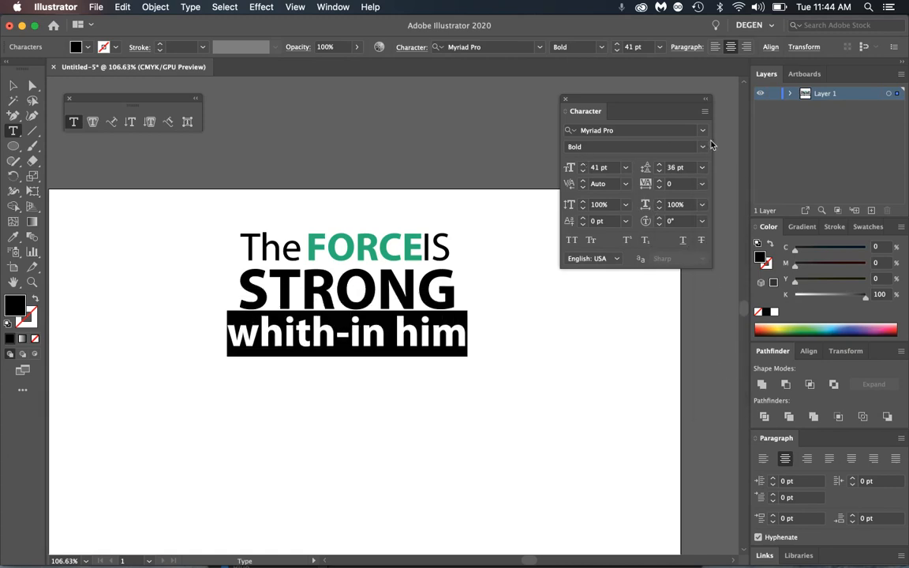
{"action": "left_click", "coordinate": [701, 146]}
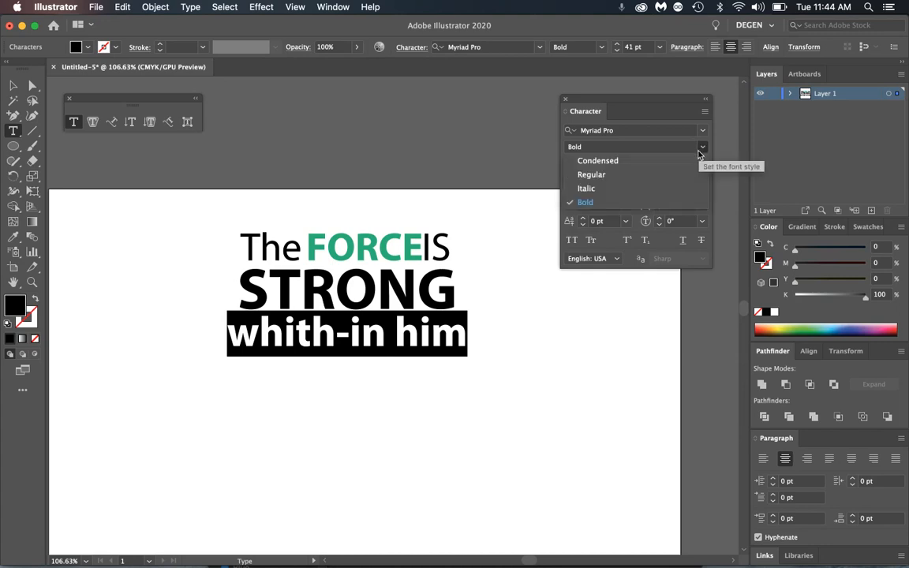
{"action": "left_click", "coordinate": [608, 190]}
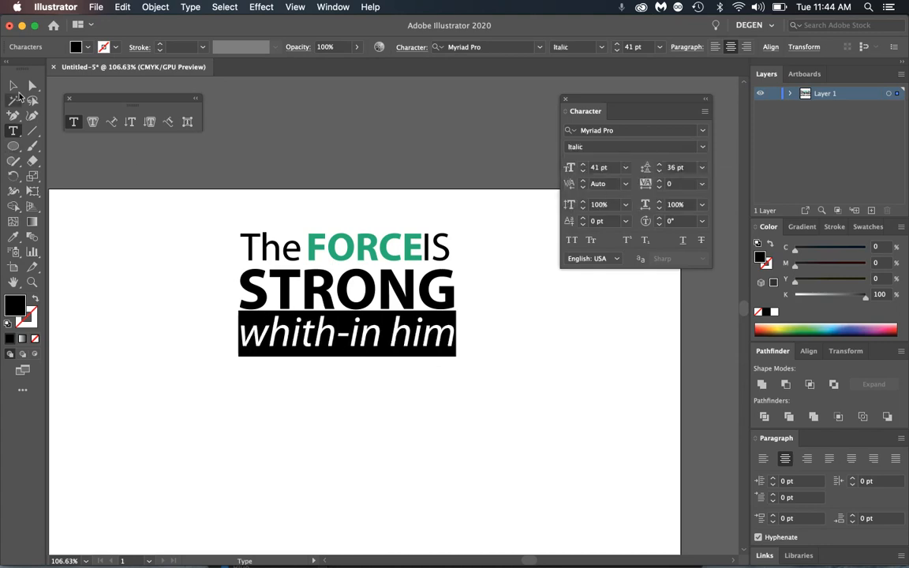
{"action": "left_click", "coordinate": [14, 86]}
{"action": "left_click", "coordinate": [134, 245]}
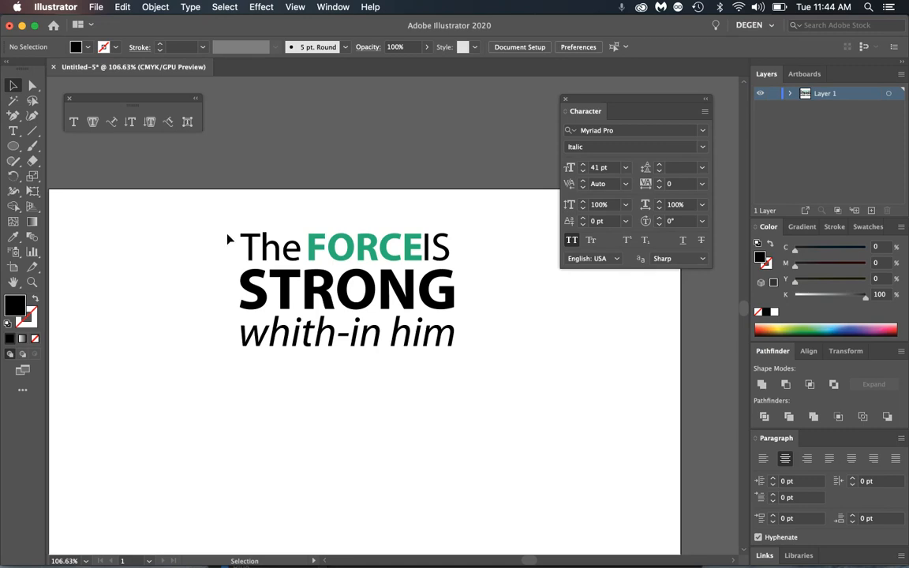
- Rotate 'The' 90° counter-clockwise and shrink it to fit beside FORCE
{"action": "left_click", "coordinate": [251, 248]}
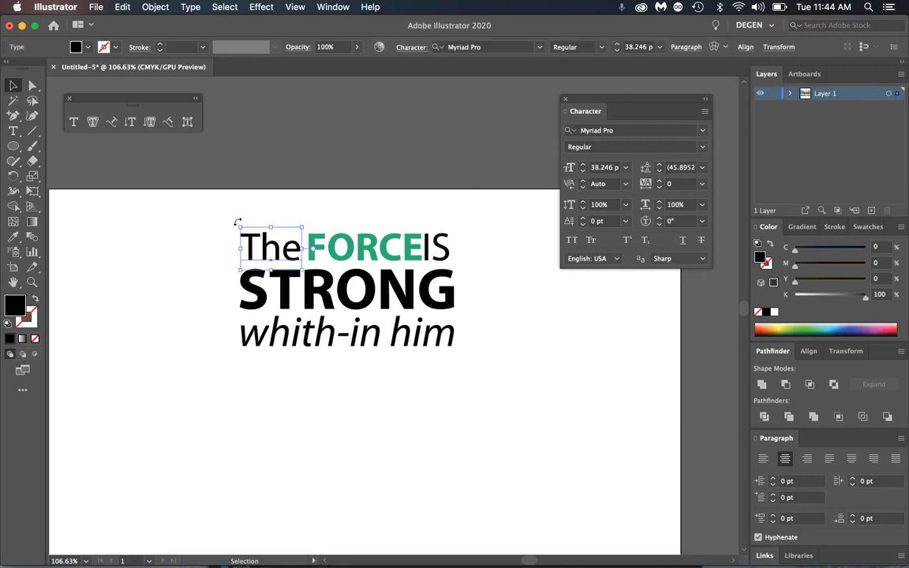
{"action": "left_click_drag", "start_coordinate": [238, 224], "coordinate": [246, 278]}
{"action": "mouse_move", "coordinate": [263, 234]}
{"action": "left_mouse_down"}
{"action": "mouse_move", "coordinate": [250, 228]}
{"action": "mouse_move", "coordinate": [270, 204]}
{"action": "mouse_move", "coordinate": [260, 229]}
{"action": "left_mouse_up"}
{"action": "left_click_drag", "start_coordinate": [313, 254], "coordinate": [246, 236]}
- Bring FORCE beside the rotated The, shrink The slightly more, then move IS over and widen it
{"action": "left_click", "coordinate": [237, 207]}
{"action": "left_click", "coordinate": [245, 240]}
{"action": "left_click", "coordinate": [262, 230]}
{"action": "left_click_drag", "start_coordinate": [436, 255], "coordinate": [466, 256]}
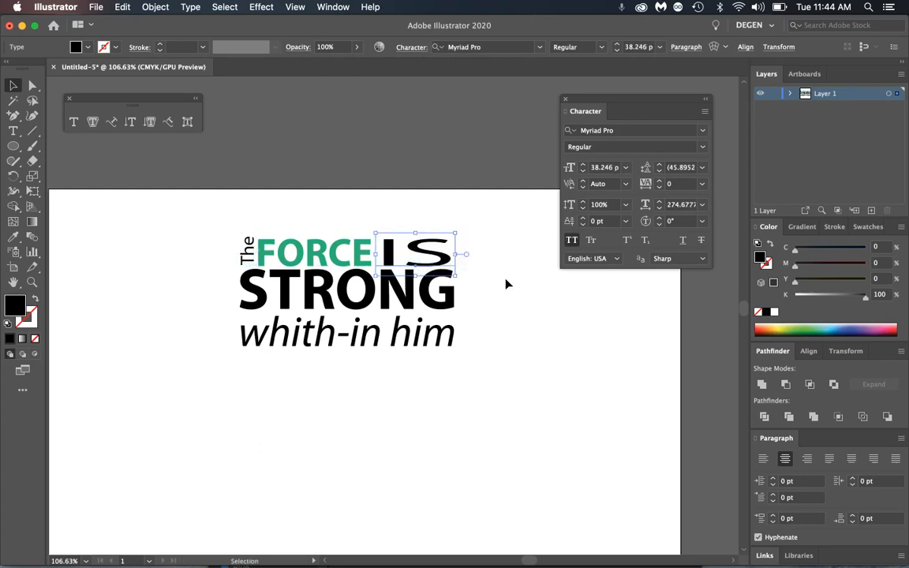
{"action": "left_click", "coordinate": [479, 232]}
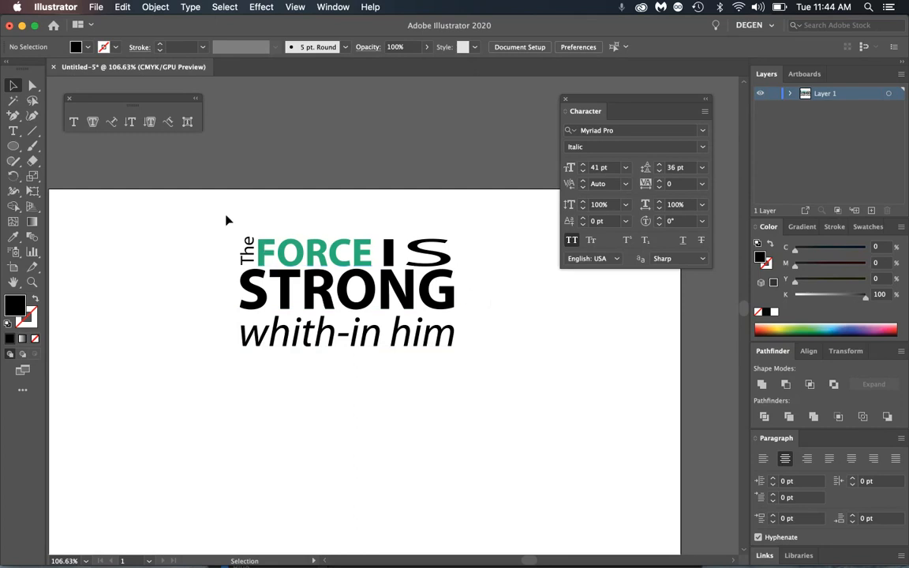
- Colour 'The' dark red and STRONG bright pink, then select the whole headline
{"action": "left_click", "coordinate": [248, 250]}
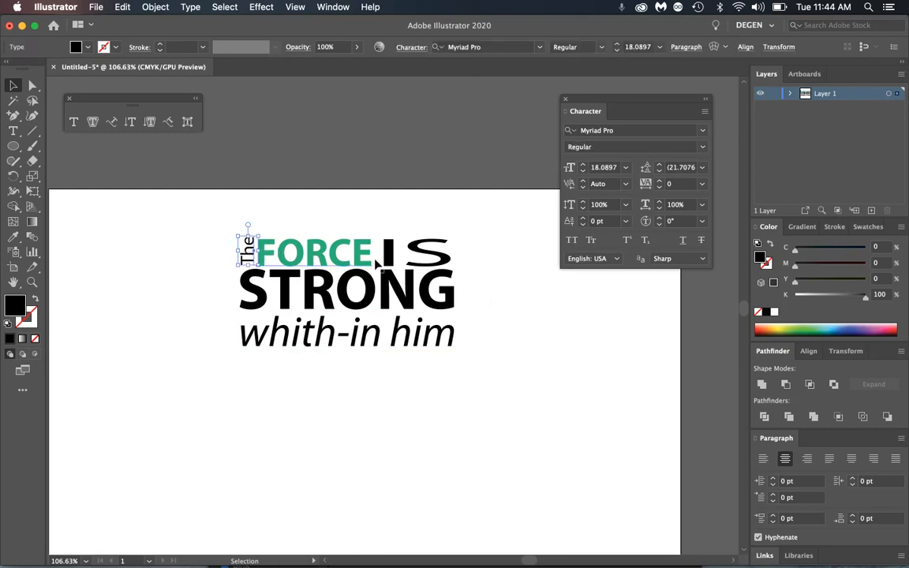
{"action": "left_click", "coordinate": [759, 324]}
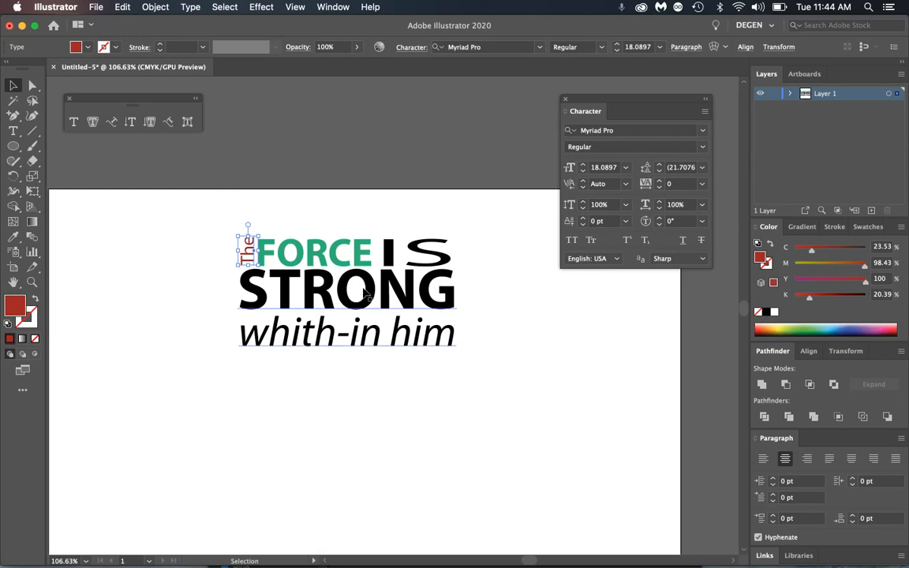
{"action": "left_click", "coordinate": [331, 272]}
{"action": "key", "text": "t"}
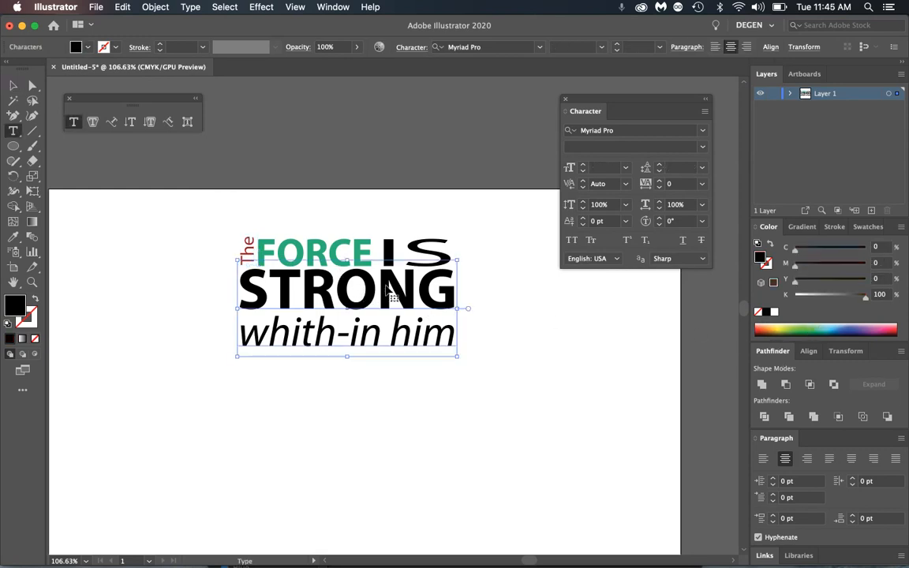
{"action": "double_click", "coordinate": [387, 285]}
{"action": "left_click", "coordinate": [867, 227]}
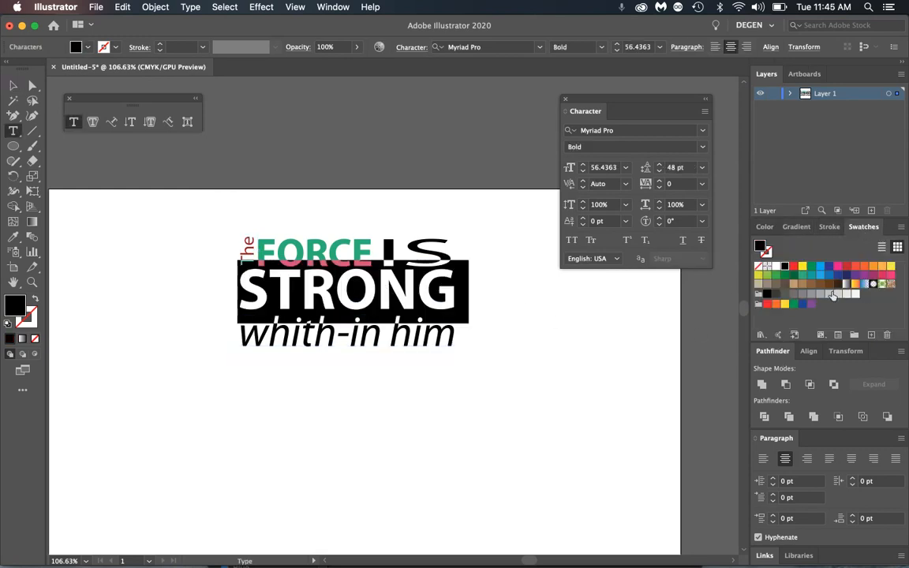
{"action": "left_click", "coordinate": [839, 266]}
{"action": "left_click", "coordinate": [423, 335]}
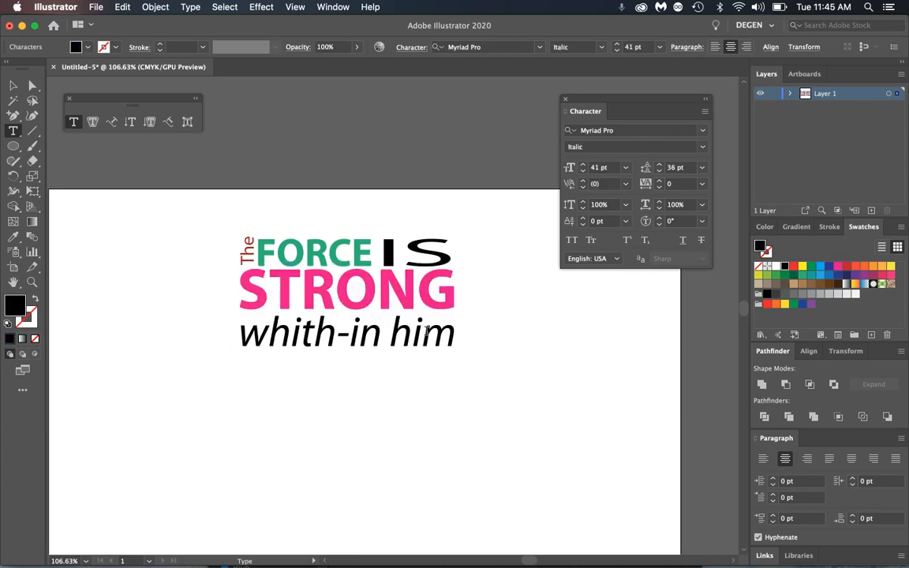
{"action": "left_click", "coordinate": [13, 85]}
{"action": "left_click", "coordinate": [204, 233]}
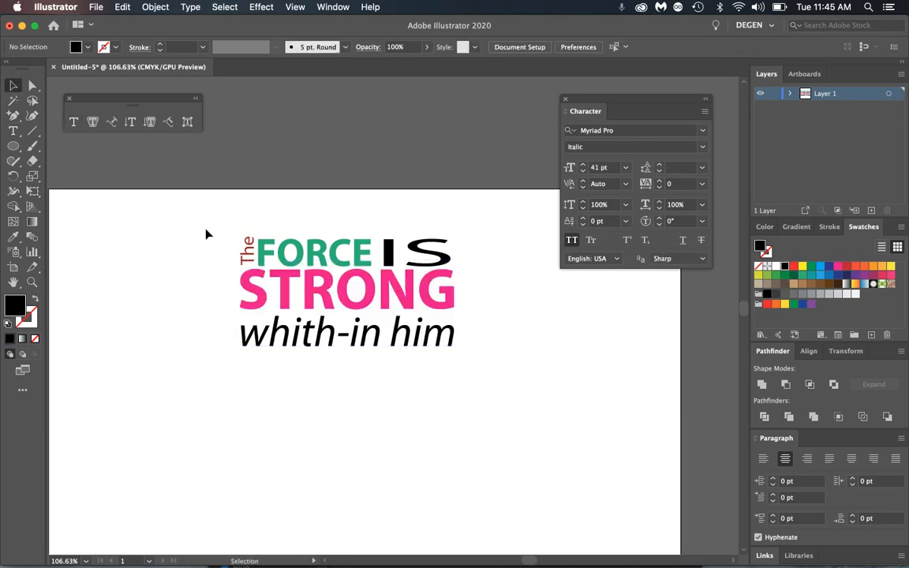
{"action": "left_click_drag", "start_coordinate": [258, 250], "coordinate": [497, 378]}
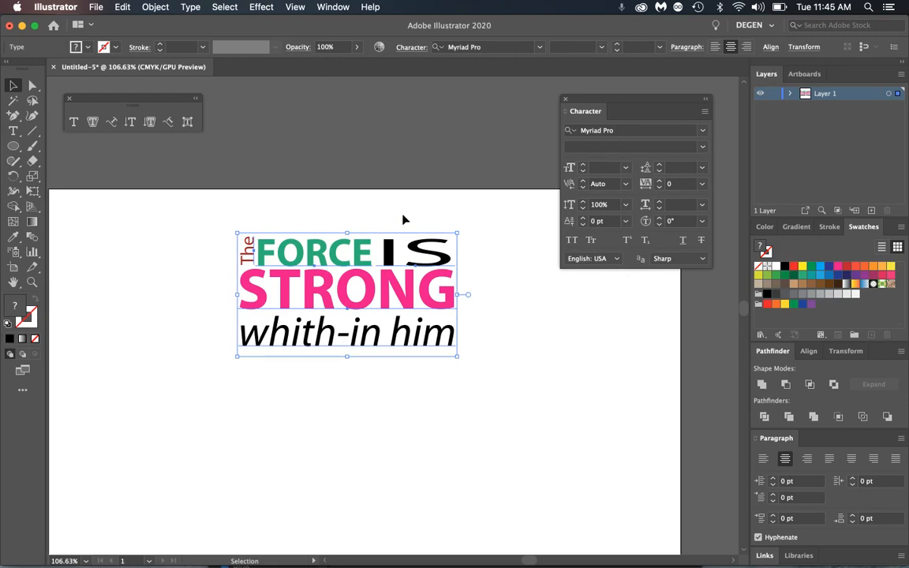
- Delete the headline, zoom to 100%, and drag out an area-type frame across the artboard
{"action": "key", "text": "Delete"}
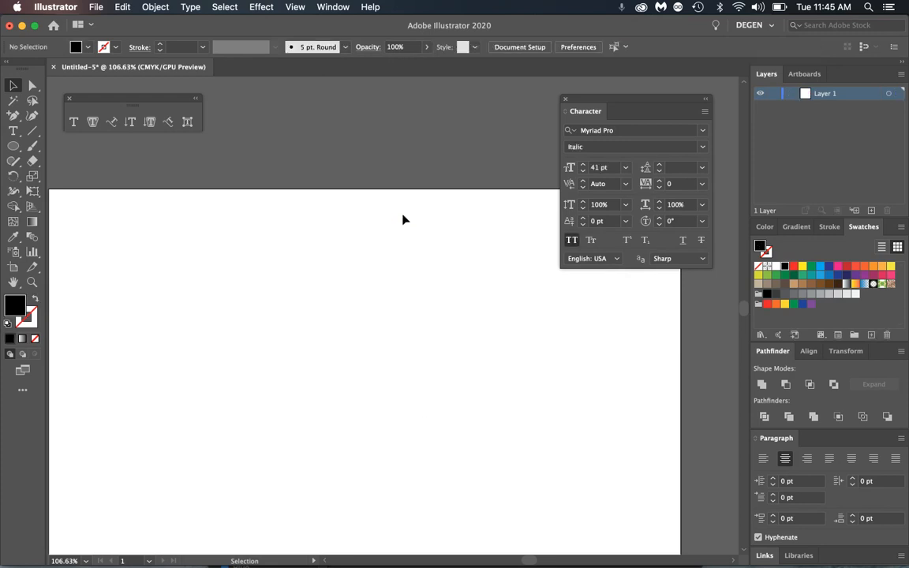
{"action": "left_click", "coordinate": [70, 123]}
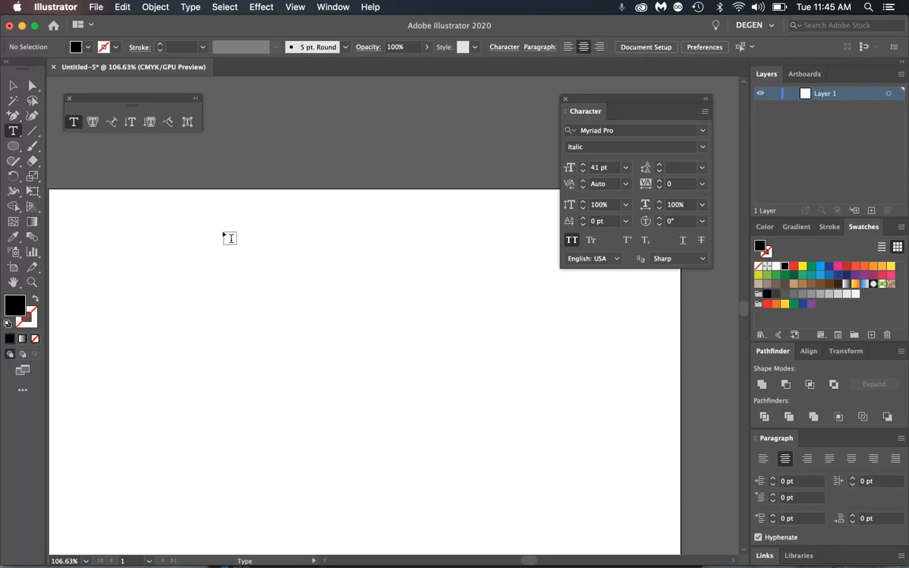
{"action": "scroll", "coordinate": [186, 254], "scroll_direction": "down", "scroll_amount": 1}
{"action": "key", "text": "super+minus"}
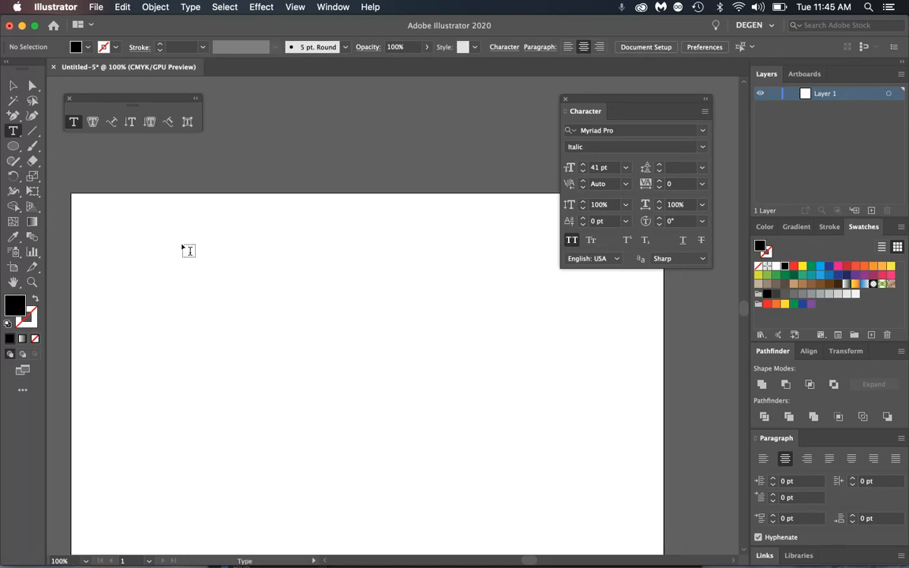
{"action": "left_click_drag", "start_coordinate": [269, 327], "coordinate": [267, 262]}
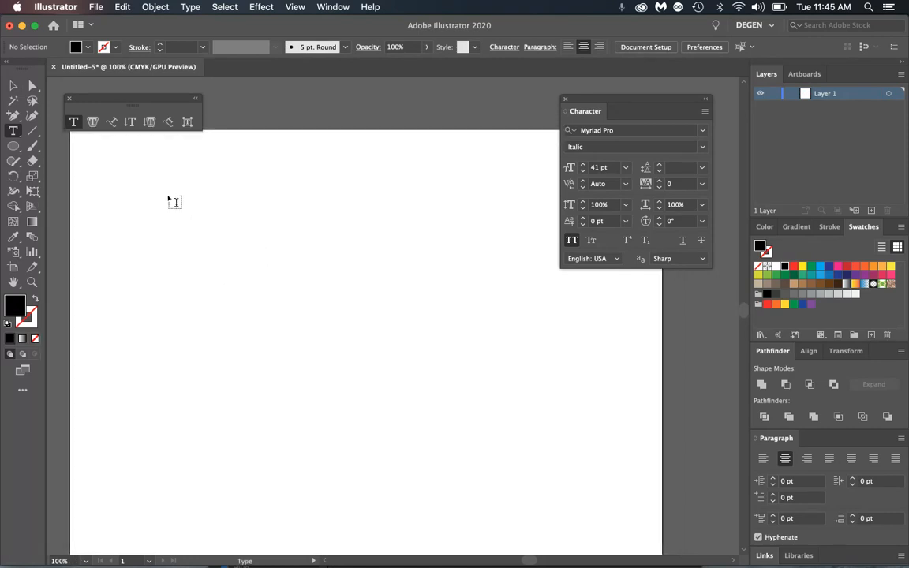
{"action": "left_click_drag", "start_coordinate": [165, 181], "coordinate": [513, 512]}
{"action": "key", "text": "super+c"}
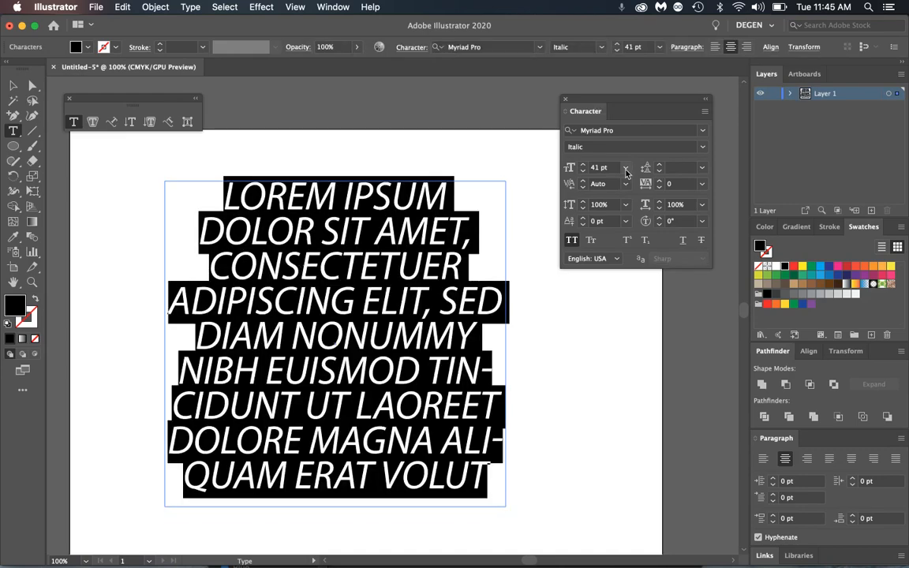
- Set Myriad Pro Regular, 18 pt, auto leading, paste placeholder text, and select it all
{"action": "left_click", "coordinate": [708, 150]}
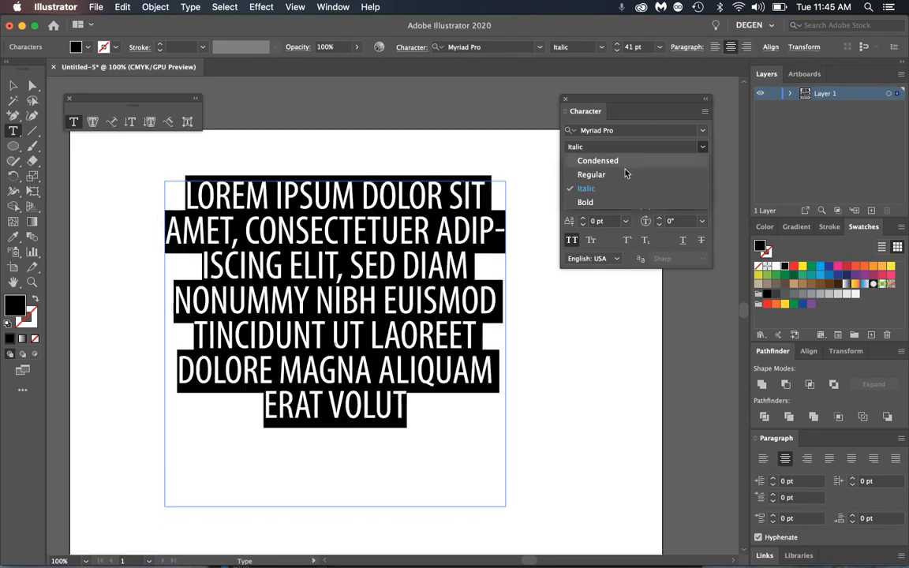
{"action": "left_click", "coordinate": [624, 175]}
{"action": "left_click", "coordinate": [626, 167]}
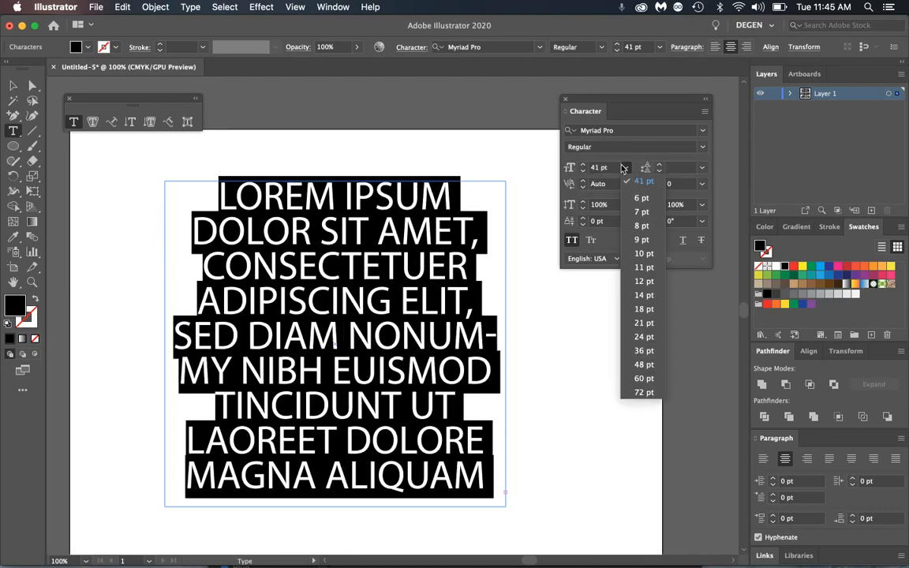
{"action": "left_click", "coordinate": [644, 309]}
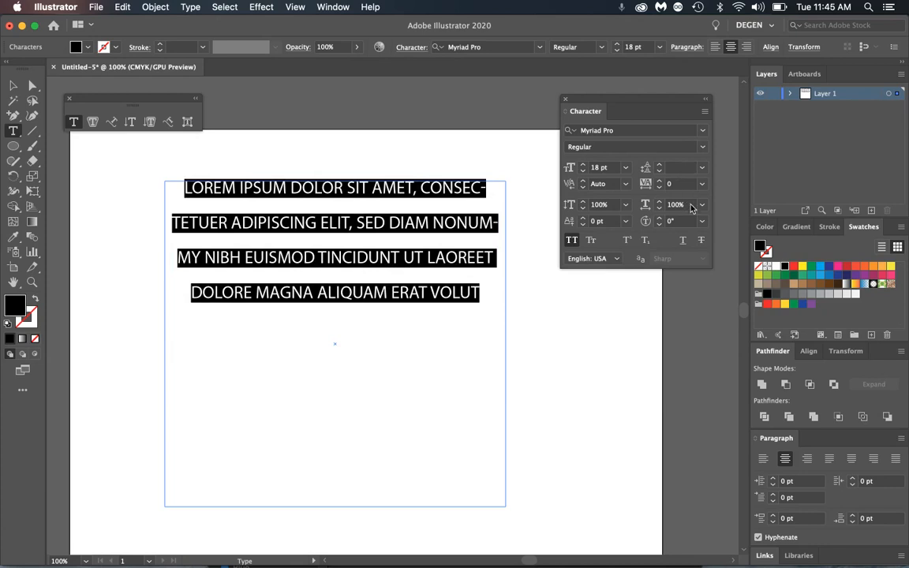
{"action": "left_click", "coordinate": [702, 167]}
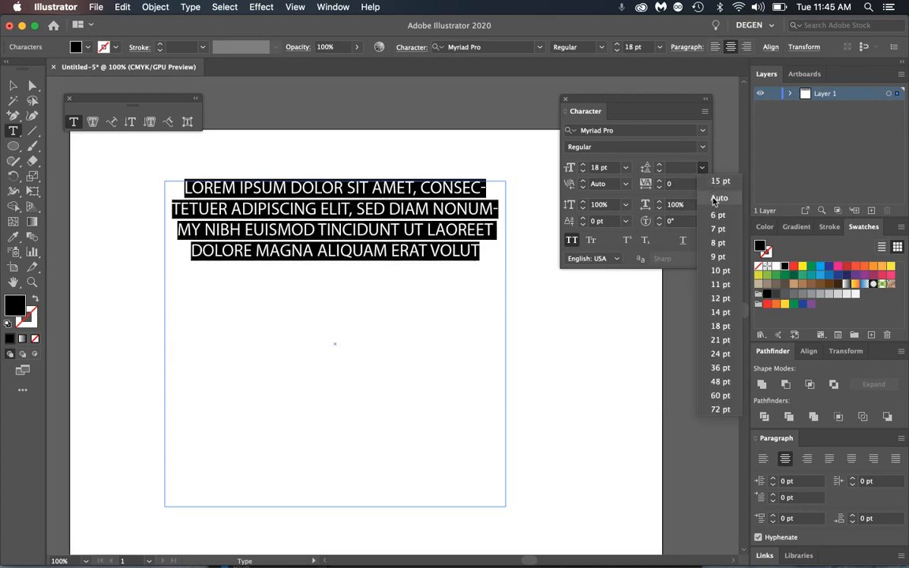
{"action": "left_click", "coordinate": [715, 199]}
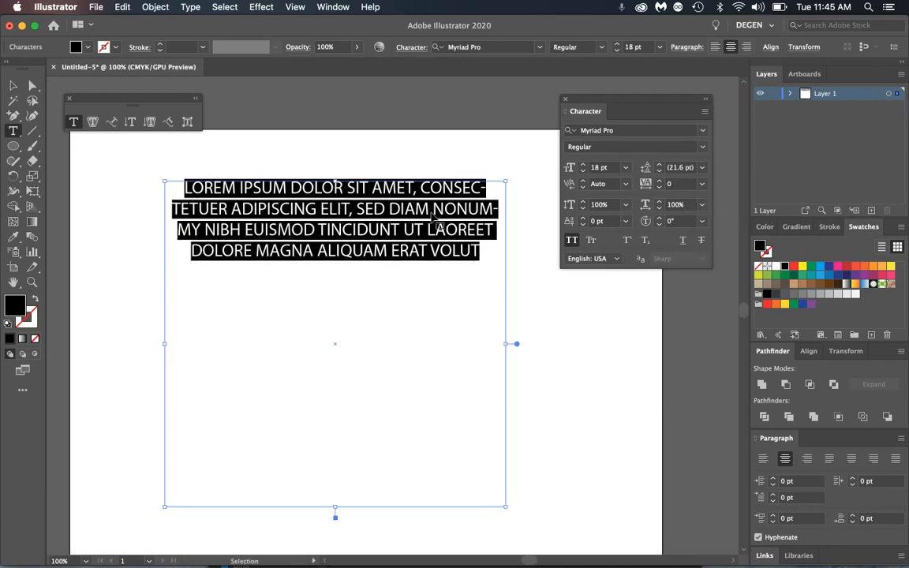
{"action": "key", "text": "super+v"}
{"action": "key", "text": "super+v"}
{"action": "key", "text": "super+v"}
{"action": "key", "text": "super+v"}
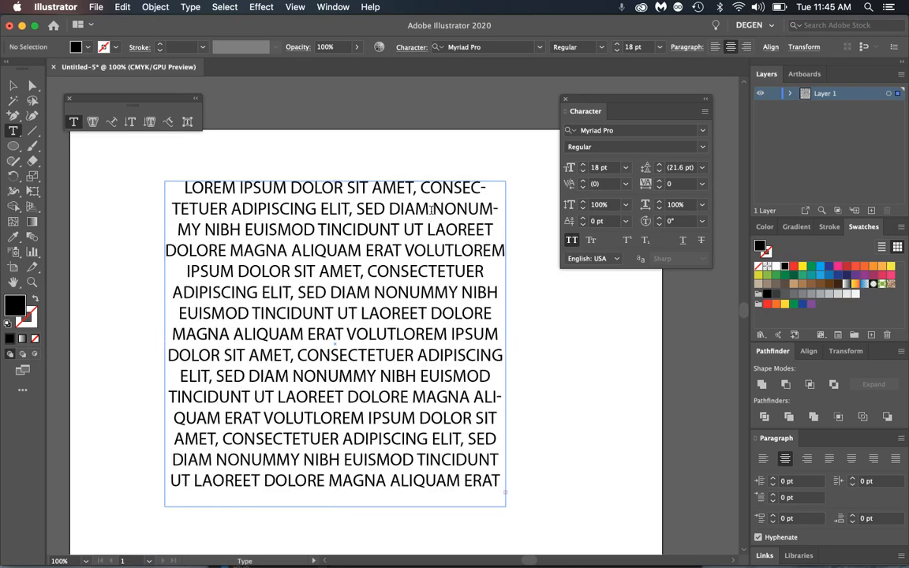
{"action": "key", "text": "super+a"}
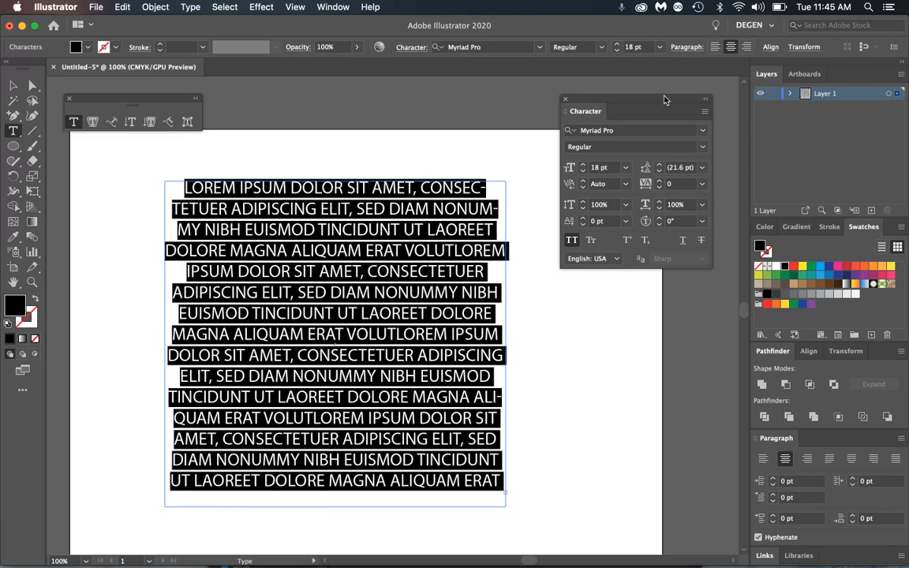
- Left-align the paragraph and leave automatic hyphenation turned on
{"action": "left_click", "coordinate": [715, 46]}
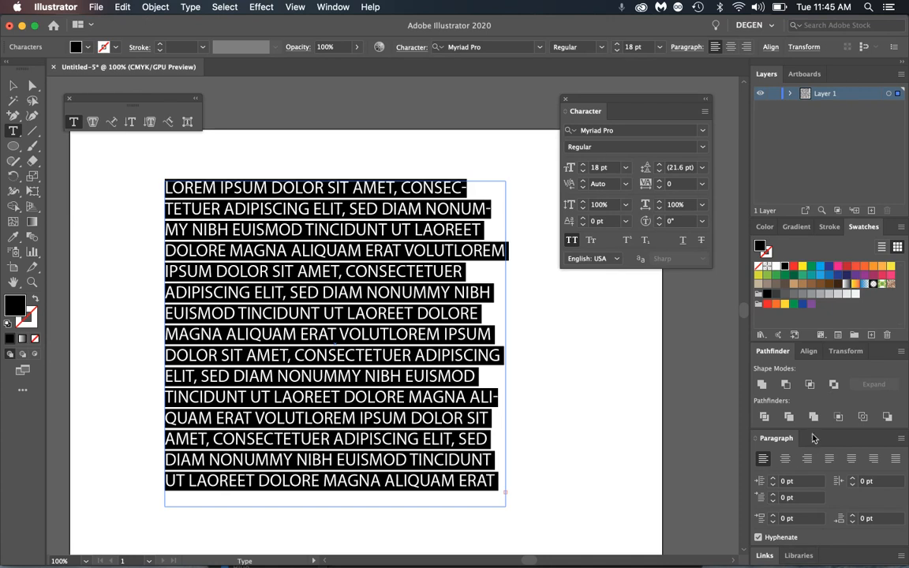
{"action": "left_click", "coordinate": [701, 49]}
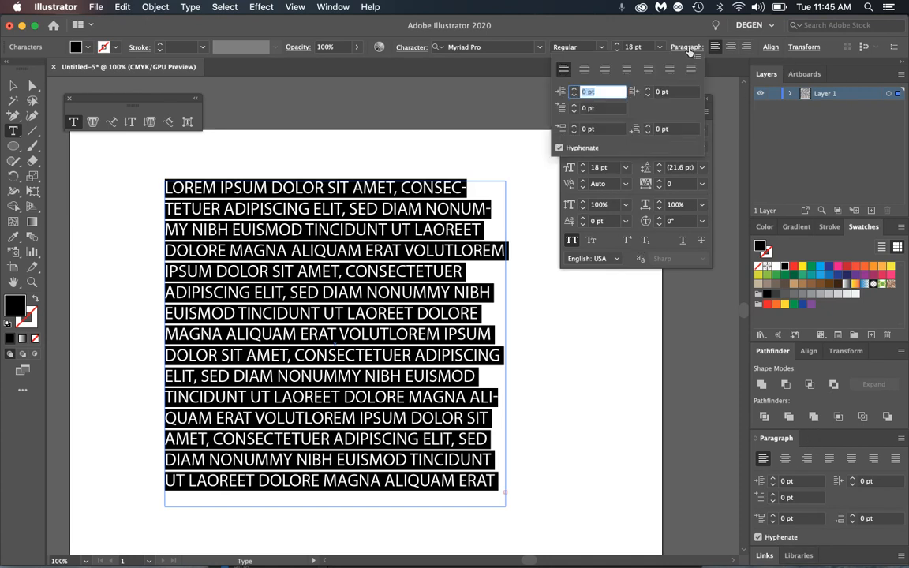
{"action": "left_click", "coordinate": [559, 148]}
{"action": "left_click", "coordinate": [559, 149]}
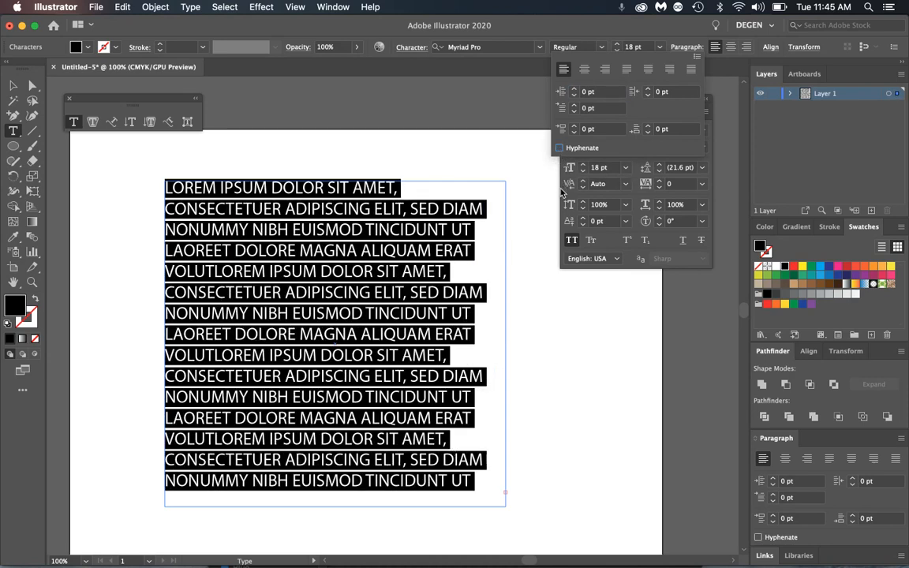
{"action": "left_click", "coordinate": [560, 148]}
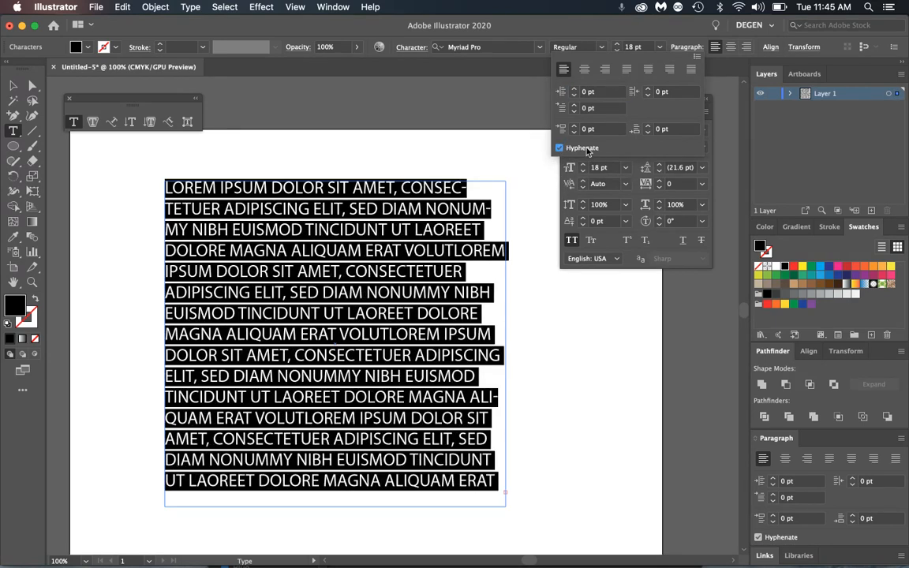
- Switch the text from All Caps back to normal mixed case and deselect it
{"action": "left_click", "coordinate": [17, 80]}
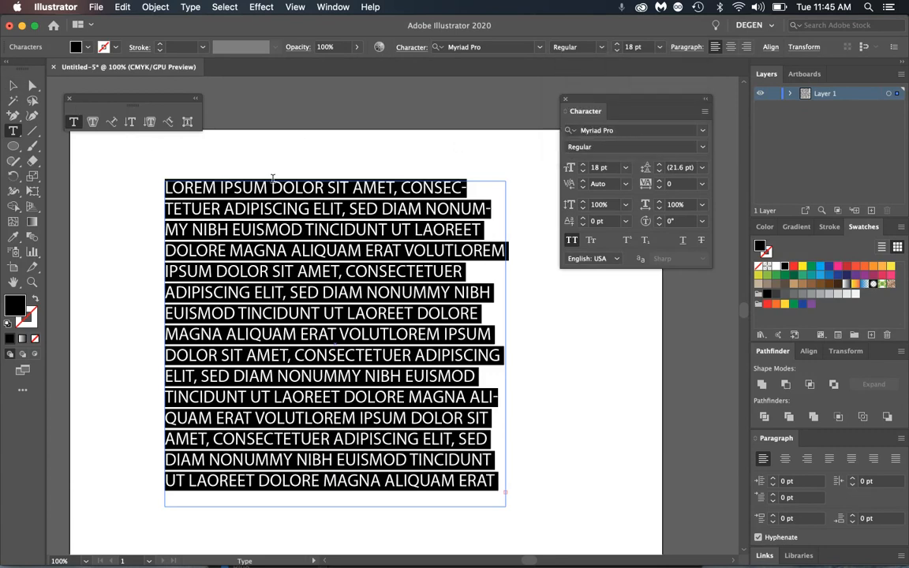
{"action": "left_click", "coordinate": [572, 240]}
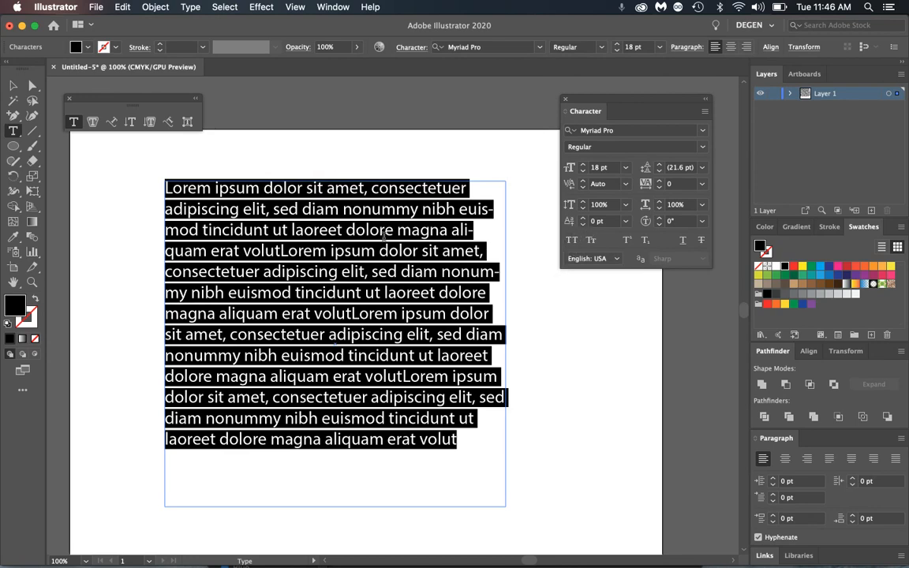
{"action": "left_click", "coordinate": [384, 235]}
- Select the opening phrase and change it to UPPERCASE, then to Sentence case
{"action": "left_click_drag", "start_coordinate": [163, 188], "coordinate": [369, 188]}
{"action": "left_click", "coordinate": [191, 7]}
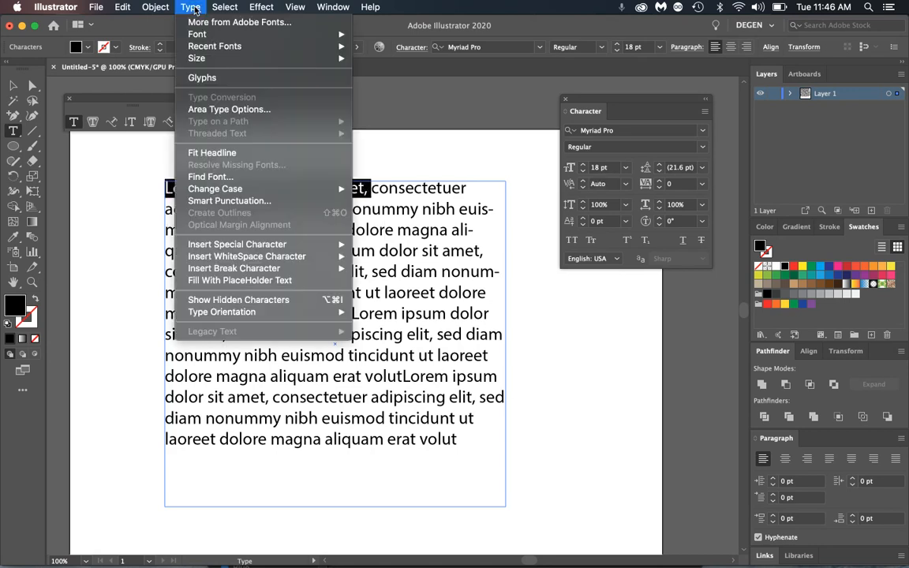
{"action": "mouse_move", "coordinate": [267, 188]}
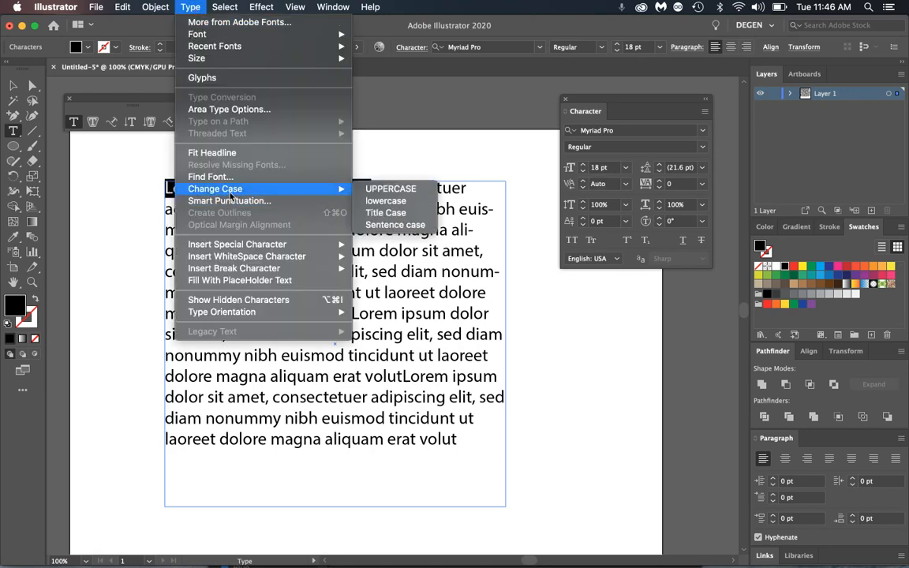
{"action": "left_click", "coordinate": [404, 190]}
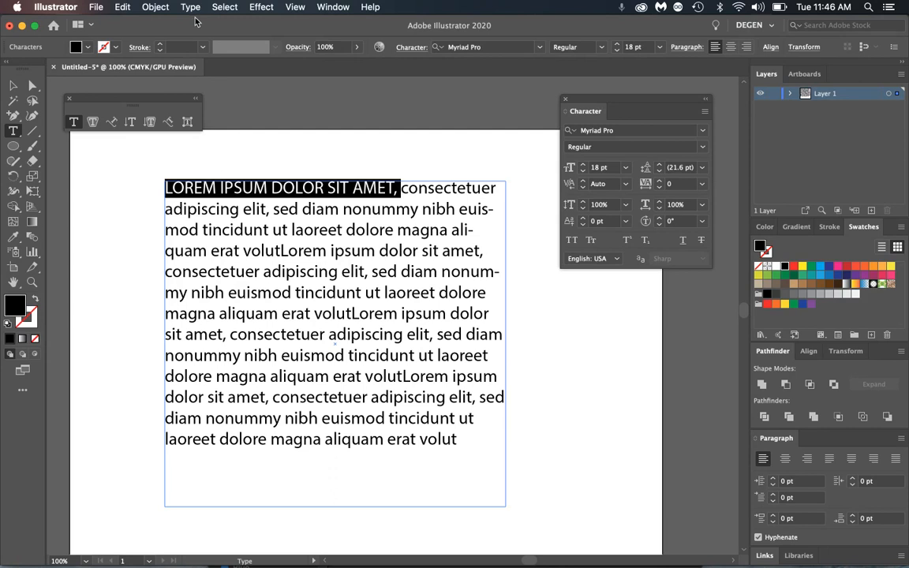
{"action": "left_click", "coordinate": [192, 8]}
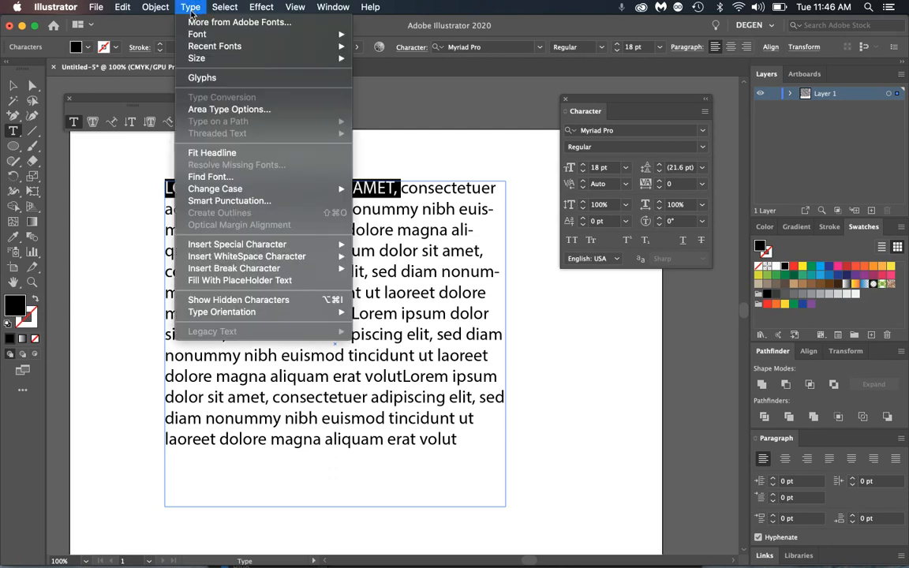
{"action": "mouse_move", "coordinate": [209, 191]}
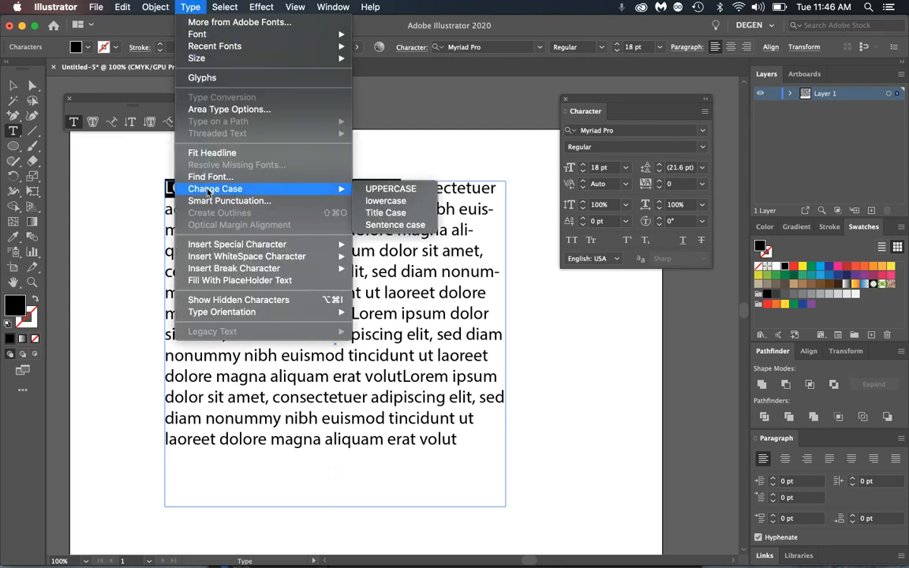
{"action": "left_click", "coordinate": [391, 225]}
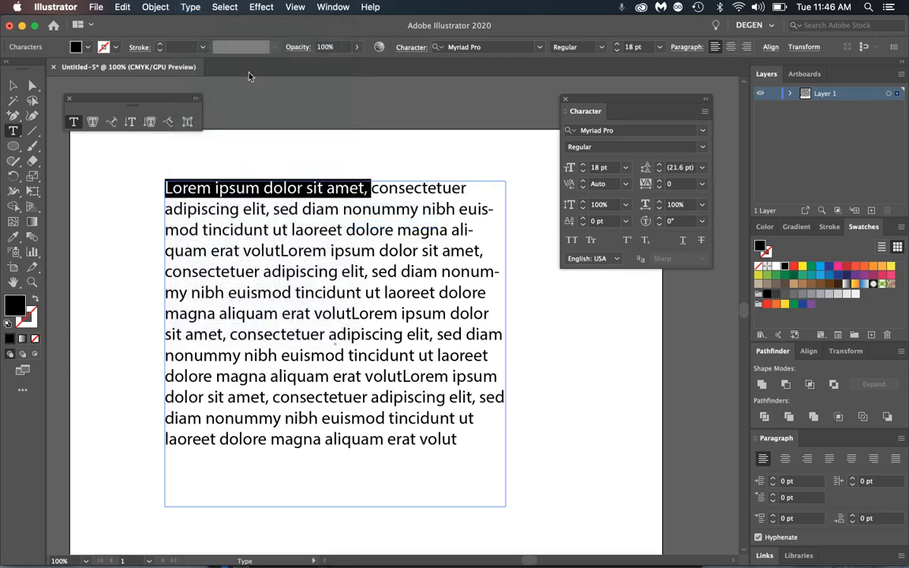
- Apply Title Case to the opening phrase, then delete it
{"action": "left_click", "coordinate": [190, 7]}
{"action": "mouse_move", "coordinate": [239, 190]}
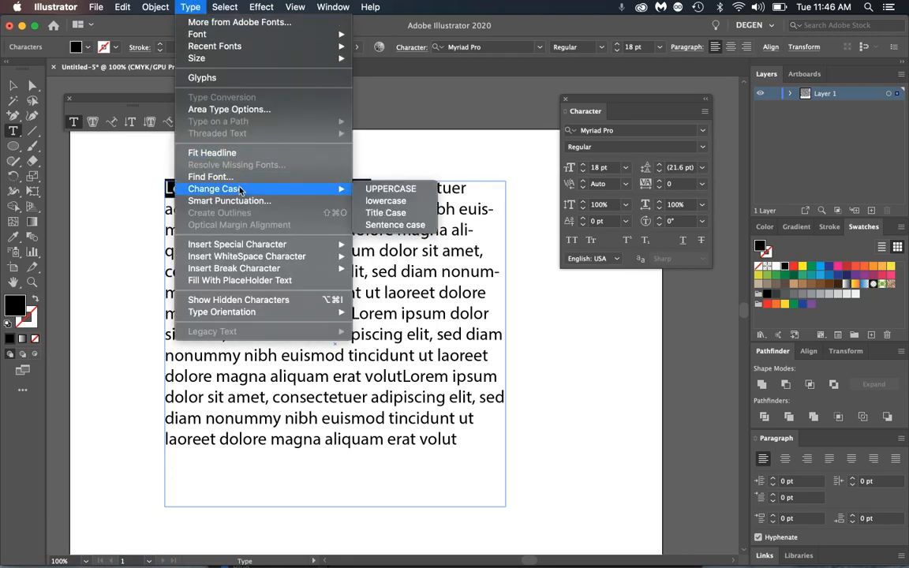
{"action": "left_click", "coordinate": [387, 212]}
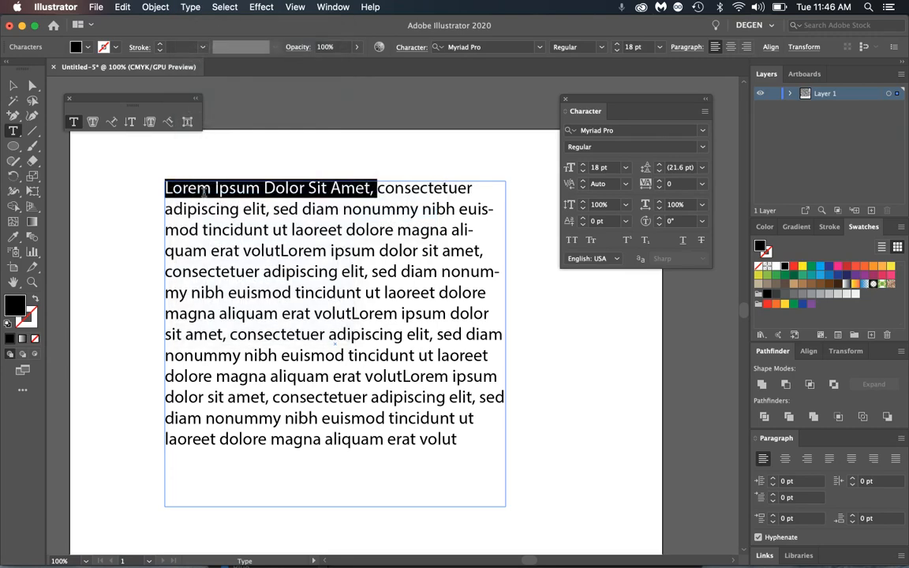
{"action": "left_click", "coordinate": [185, 7]}
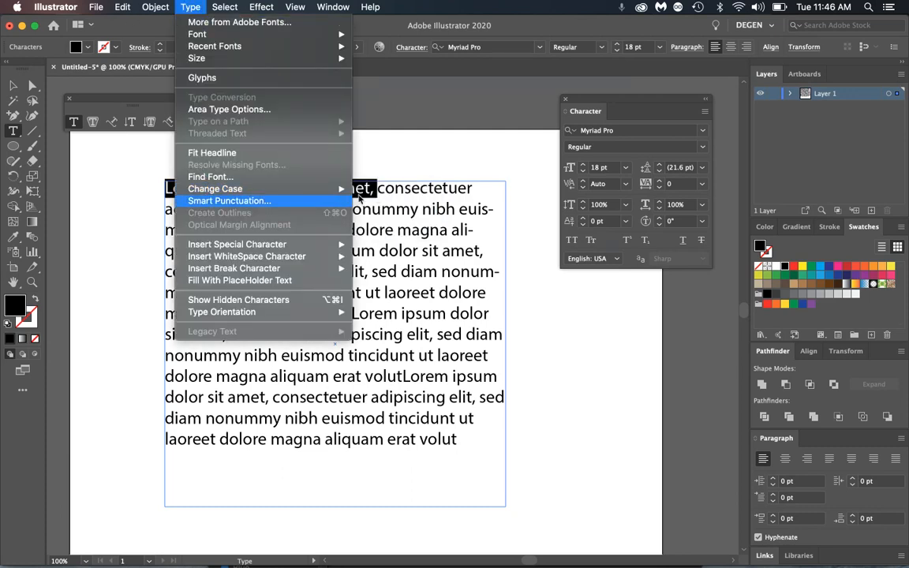
{"action": "mouse_move", "coordinate": [331, 189]}
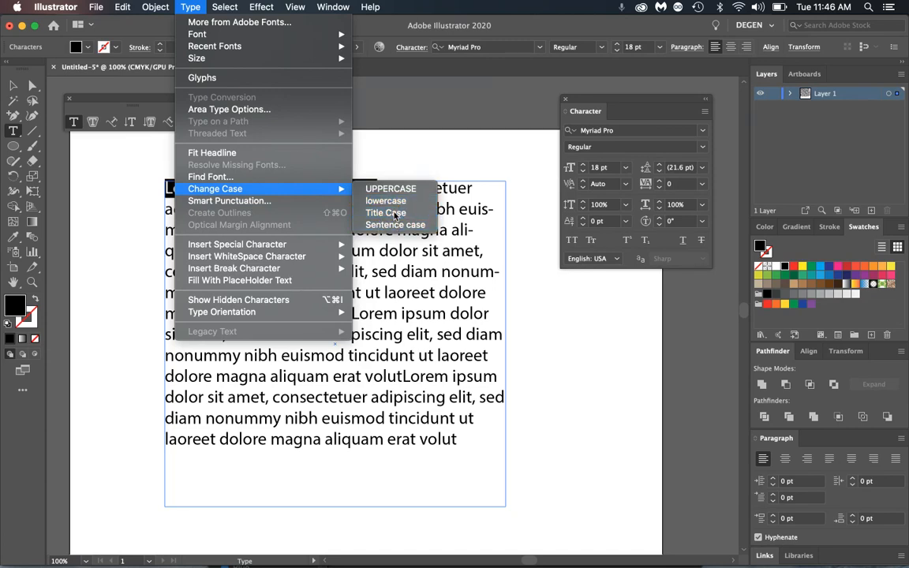
{"action": "left_click", "coordinate": [390, 212]}
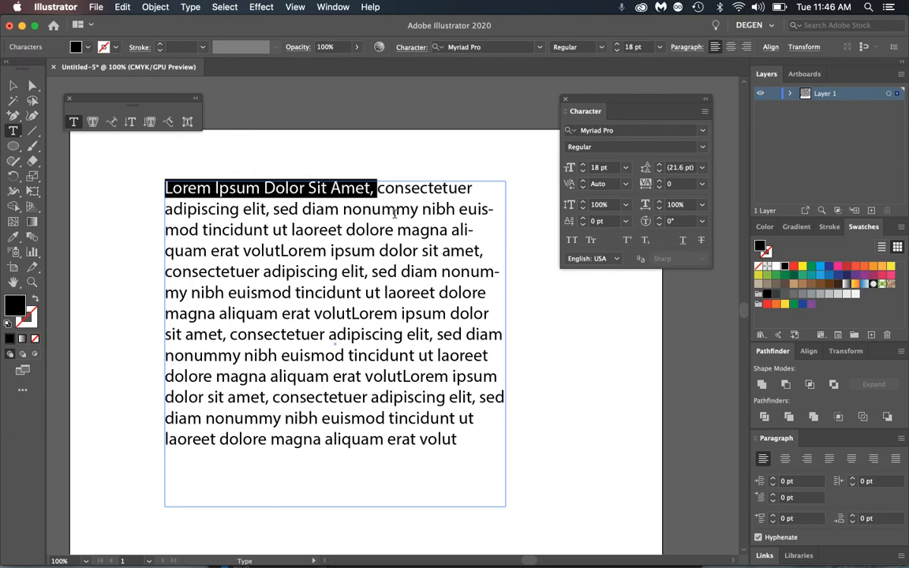
{"action": "key", "text": "BackSpace"}
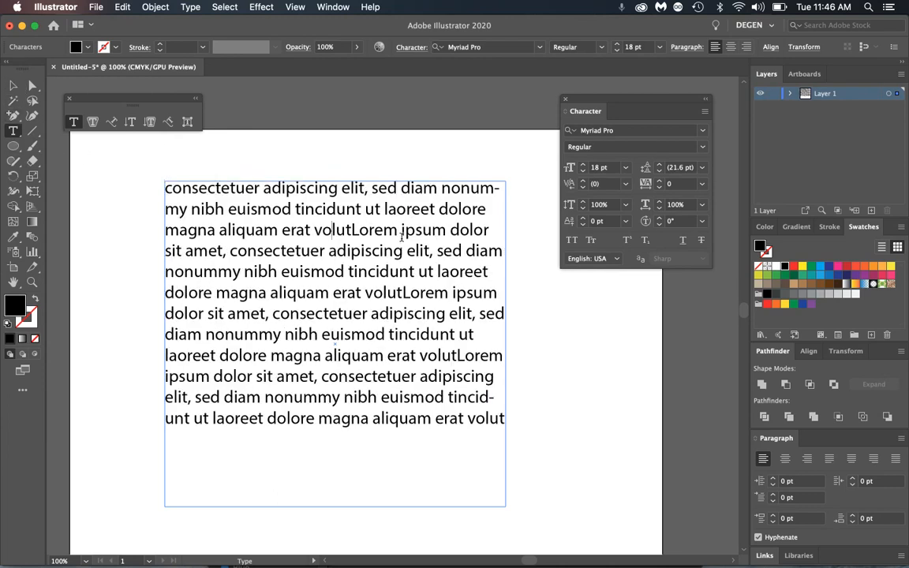
- Set all the paragraph text to 16 pt and paste an extra copy of it
{"action": "key", "text": "super+a"}
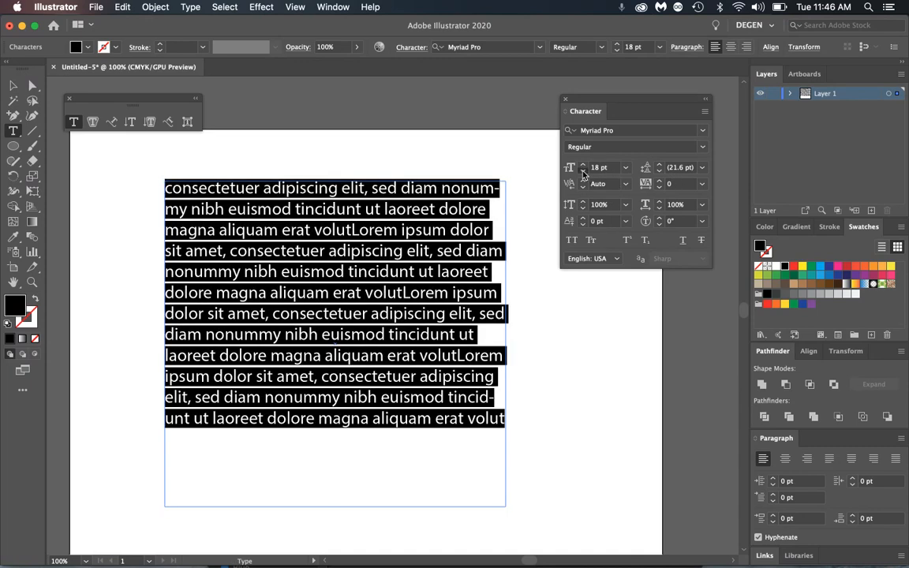
{"action": "left_click", "coordinate": [582, 172]}
{"action": "left_click", "coordinate": [582, 172]}
{"action": "key", "text": "super+c"}
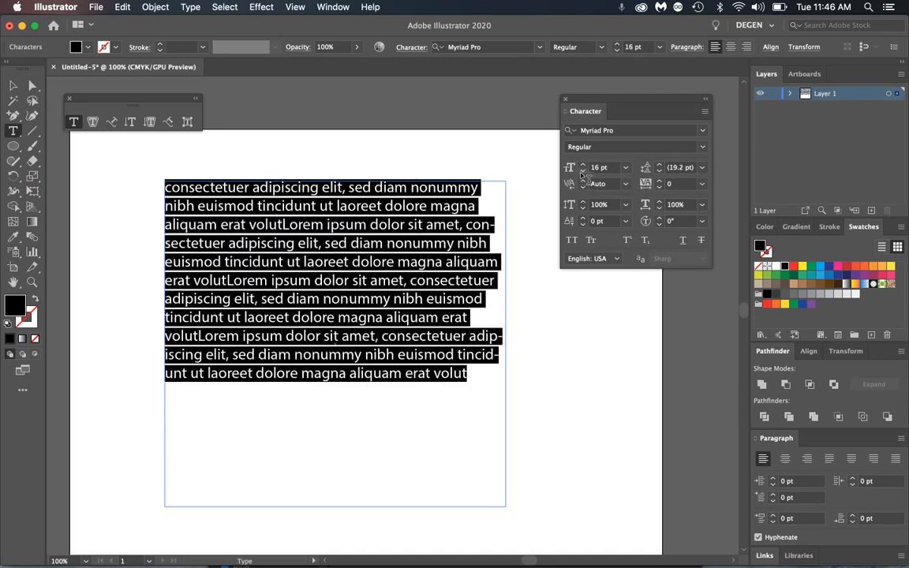
{"action": "key", "text": "super+v"}
{"action": "key", "text": "super+v"}
- Drag the text frame's bottom edge down so all the overflowing text fits
{"action": "key", "text": "v"}
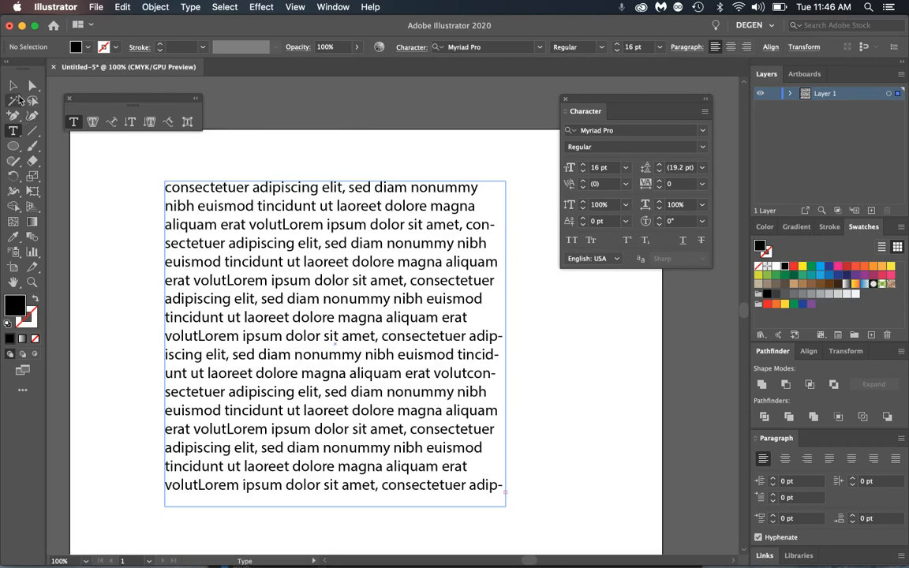
{"action": "left_click", "coordinate": [364, 376]}
{"action": "key", "text": "super+minus"}
{"action": "key", "text": "super+minus"}
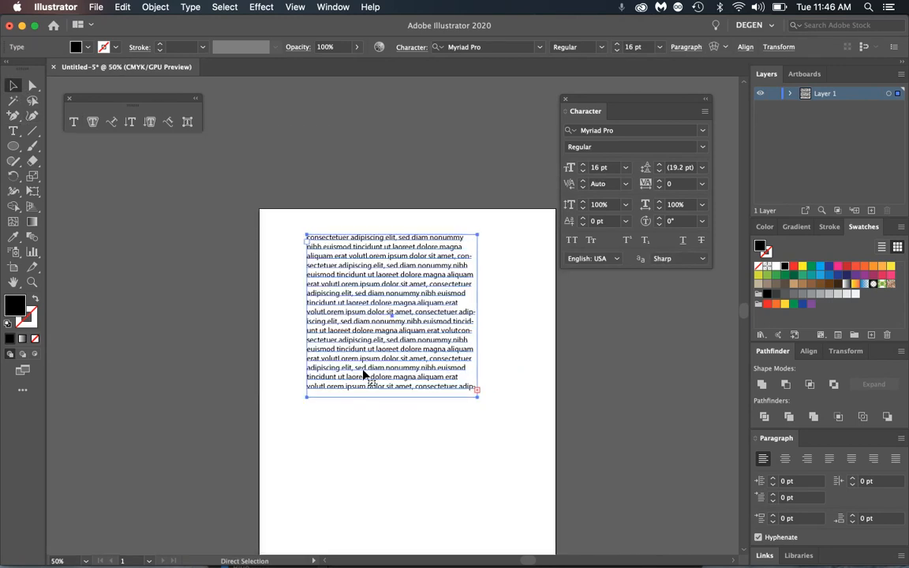
{"action": "left_click_drag", "start_coordinate": [392, 399], "coordinate": [402, 456]}
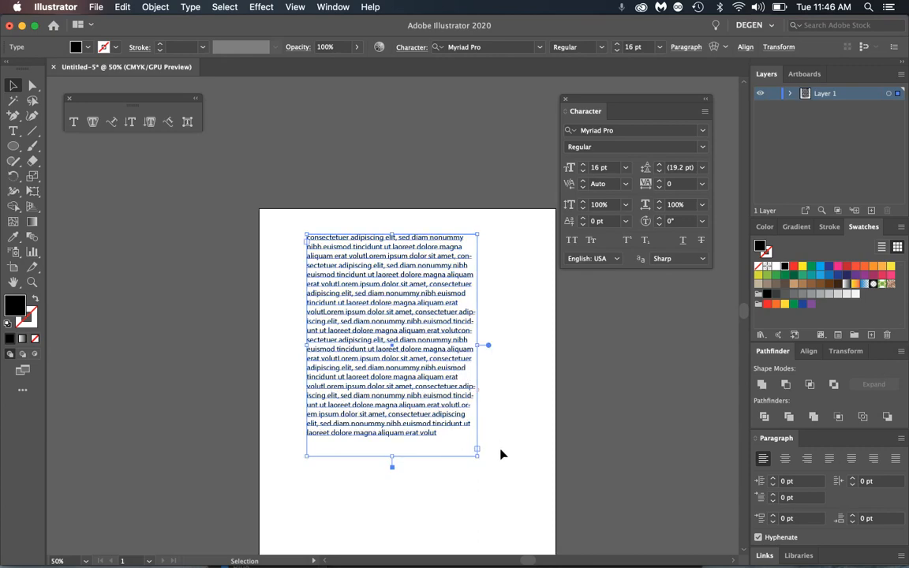
{"action": "key", "text": "super+plus"}
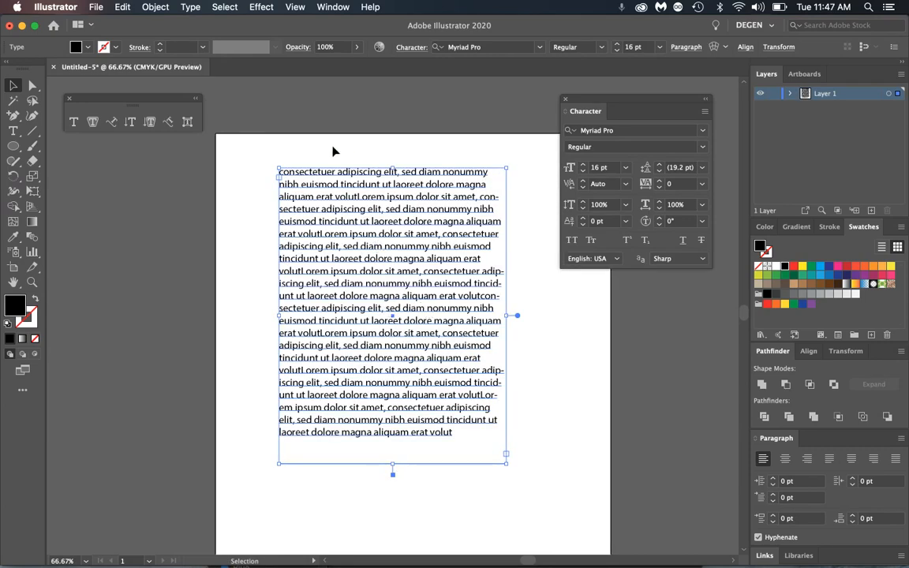
{"action": "left_click", "coordinate": [191, 8]}
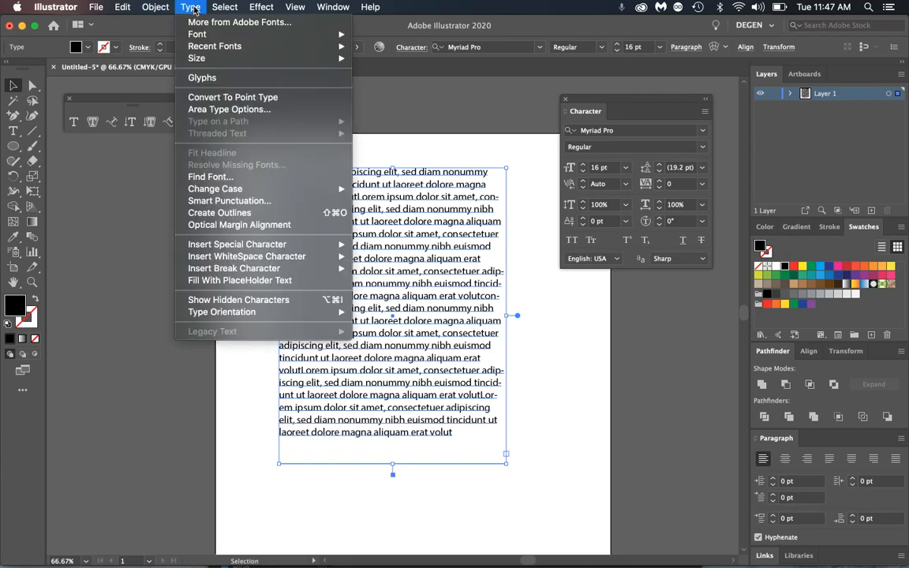
- In Area Type Options, turn on Preview and leave Auto Size unchecked
{"action": "left_click", "coordinate": [257, 109]}
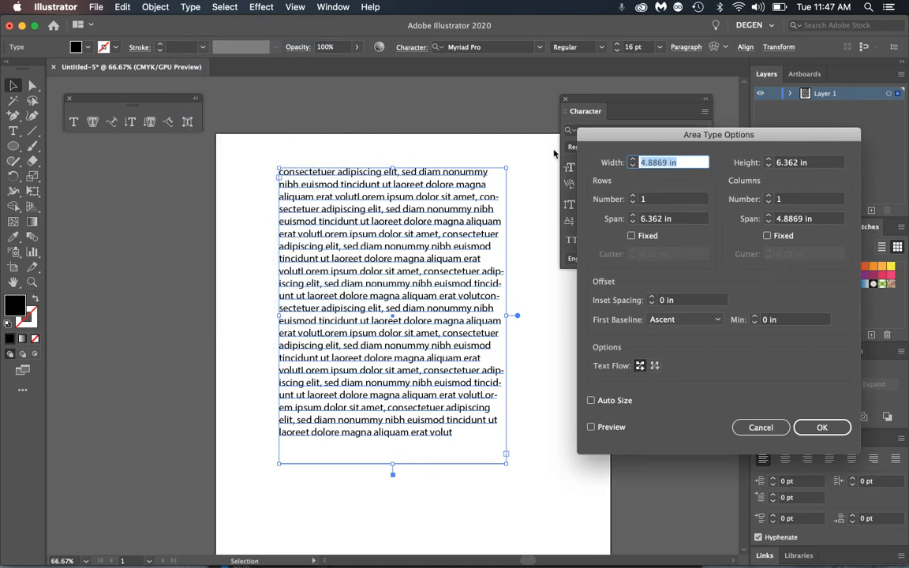
{"action": "left_click_drag", "start_coordinate": [600, 134], "coordinate": [570, 99]}
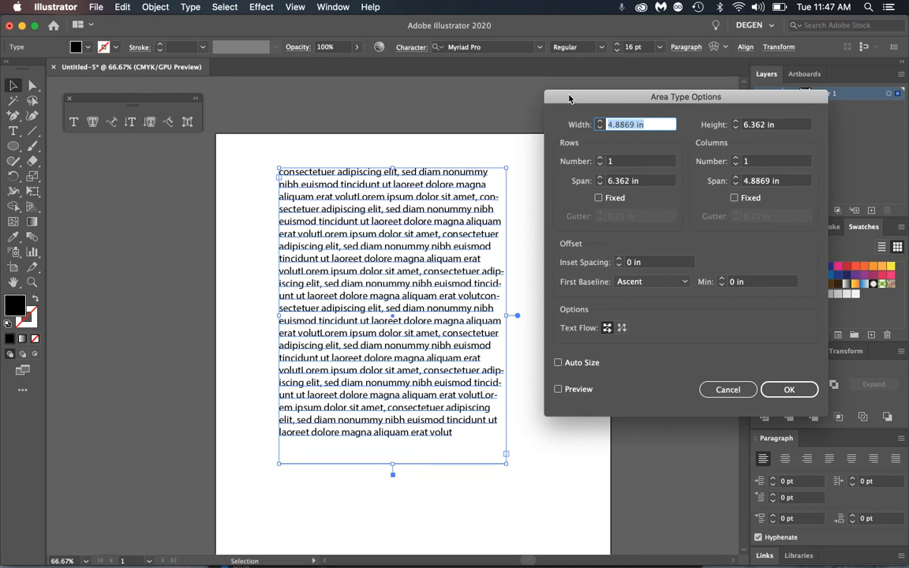
{"action": "left_click", "coordinate": [577, 391]}
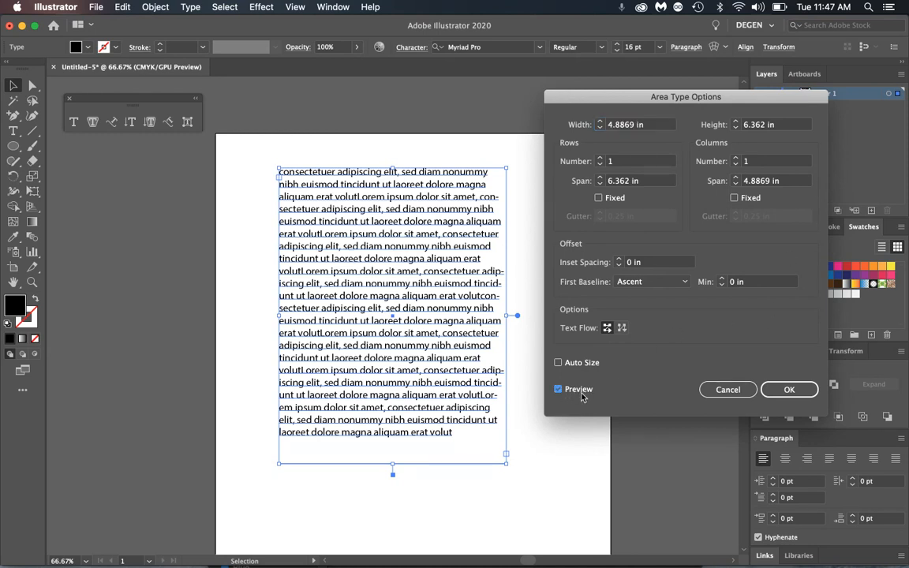
{"action": "left_click", "coordinate": [579, 365]}
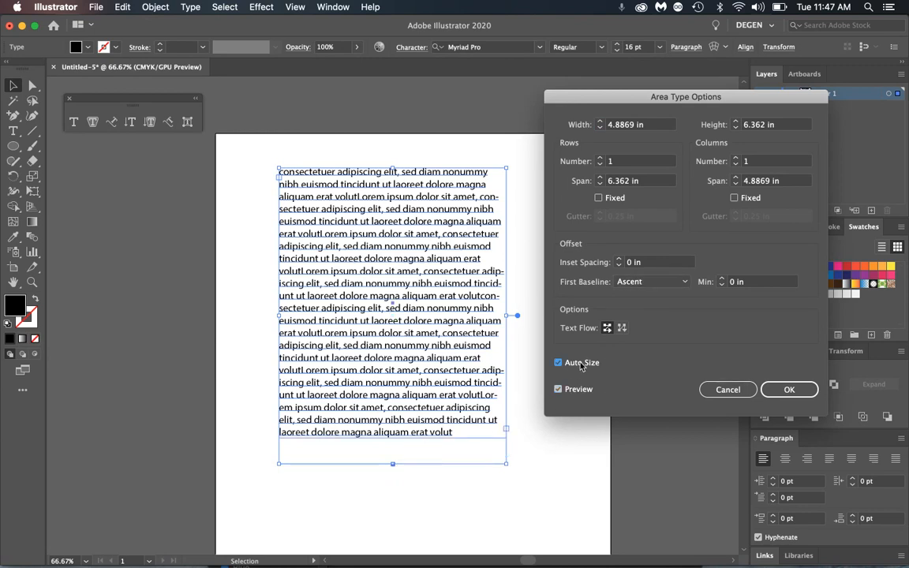
{"action": "left_click", "coordinate": [582, 365]}
{"action": "left_click", "coordinate": [580, 365]}
{"action": "left_click", "coordinate": [580, 365]}
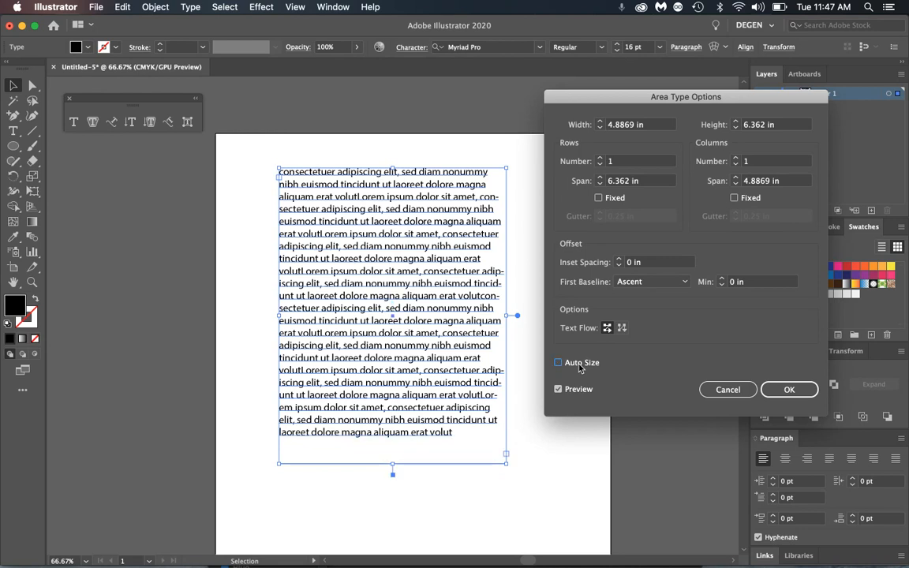
{"action": "left_click", "coordinate": [580, 367]}
{"action": "left_click", "coordinate": [578, 368]}
- Try 2, 1 and 3 columns, settling on 2 columns
{"action": "left_click", "coordinate": [736, 160]}
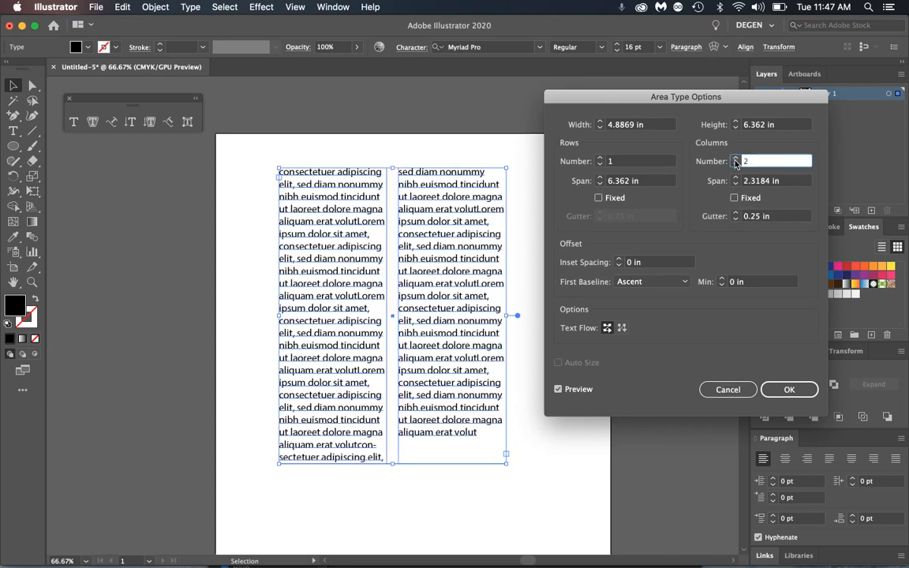
{"action": "left_click", "coordinate": [735, 164]}
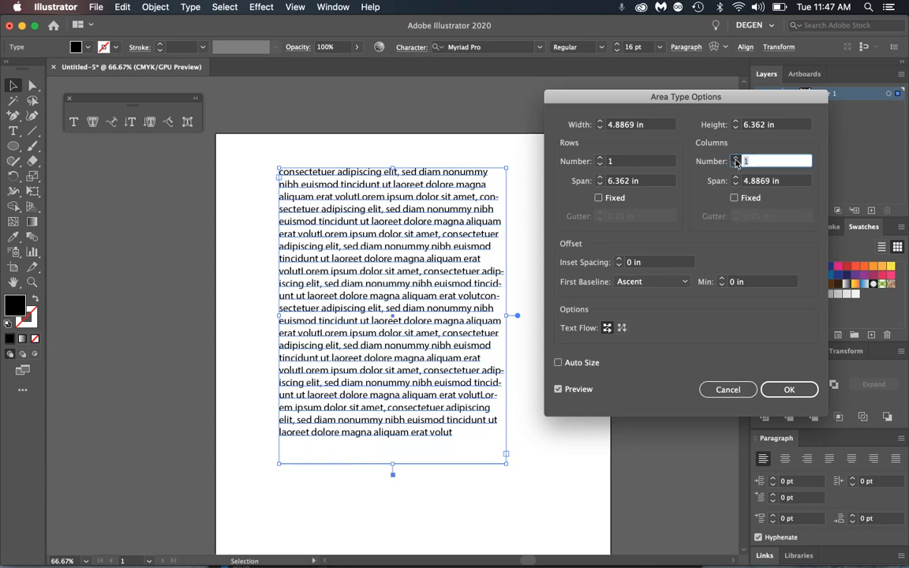
{"action": "left_click", "coordinate": [736, 160]}
{"action": "left_click", "coordinate": [736, 159]}
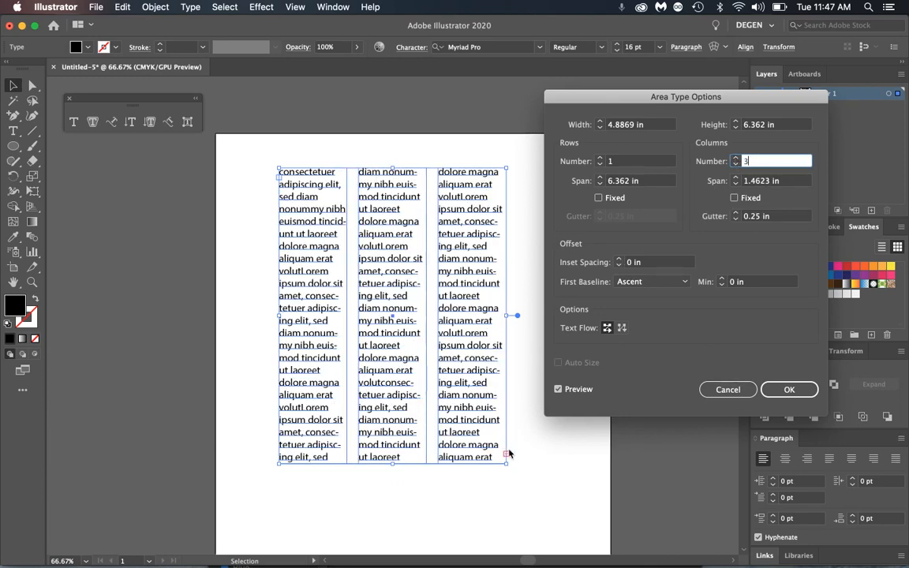
{"action": "left_click", "coordinate": [737, 164]}
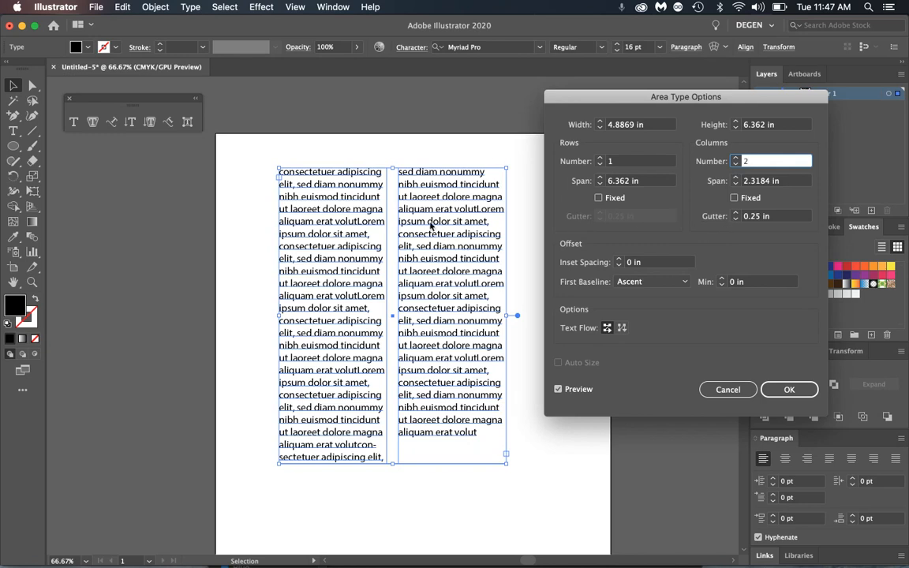
{"action": "left_click", "coordinate": [737, 219]}
{"action": "left_click", "coordinate": [736, 215]}
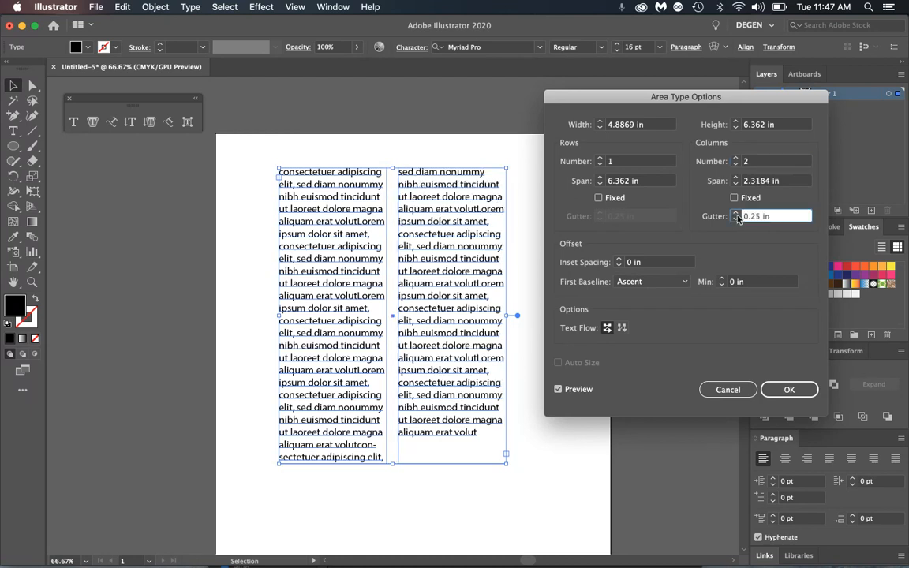
{"action": "left_click", "coordinate": [736, 219]}
{"action": "left_click", "coordinate": [736, 219]}
{"action": "left_click", "coordinate": [736, 219]}
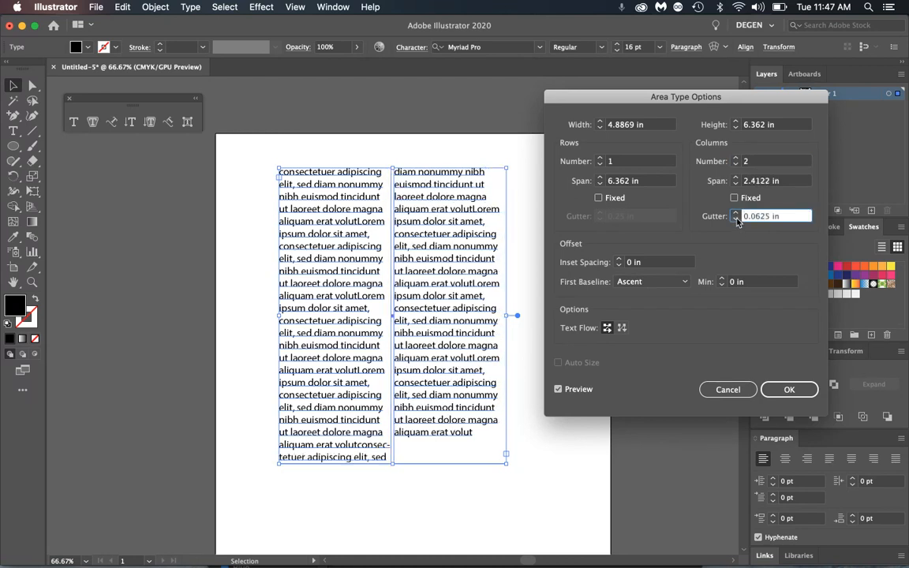
{"action": "left_click", "coordinate": [737, 214]}
{"action": "left_click", "coordinate": [737, 213]}
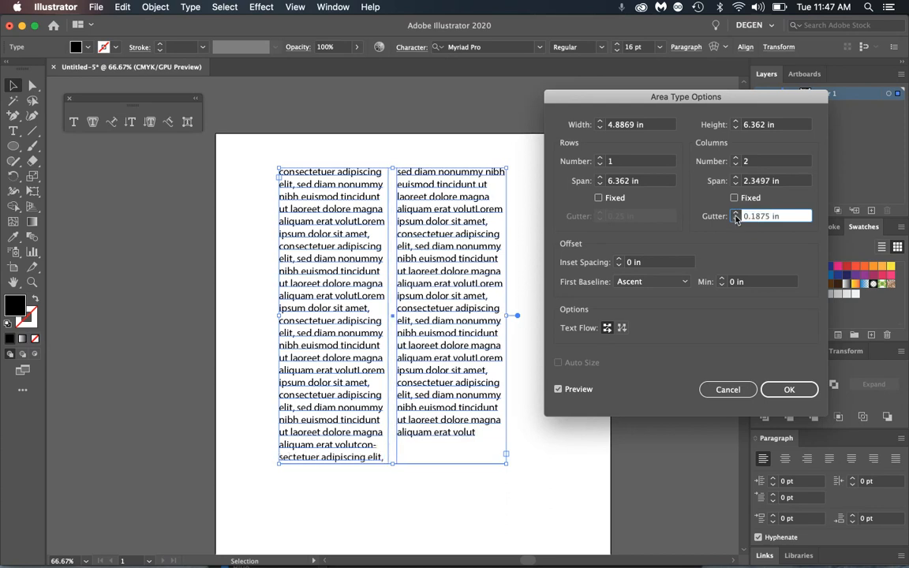
{"action": "left_click", "coordinate": [736, 219]}
{"action": "left_click", "coordinate": [736, 219]}
{"action": "left_click", "coordinate": [735, 214]}
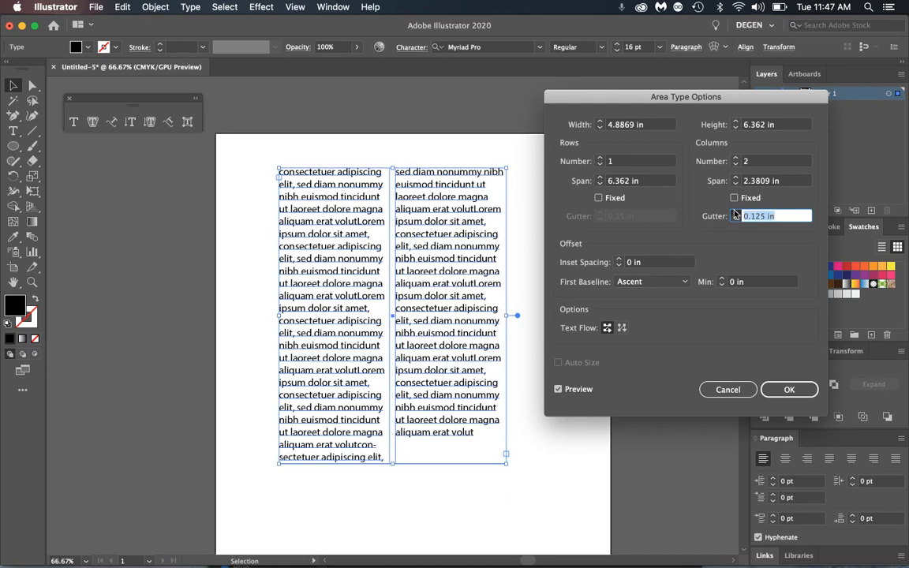
{"action": "left_click", "coordinate": [735, 214]}
{"action": "left_click", "coordinate": [735, 214]}
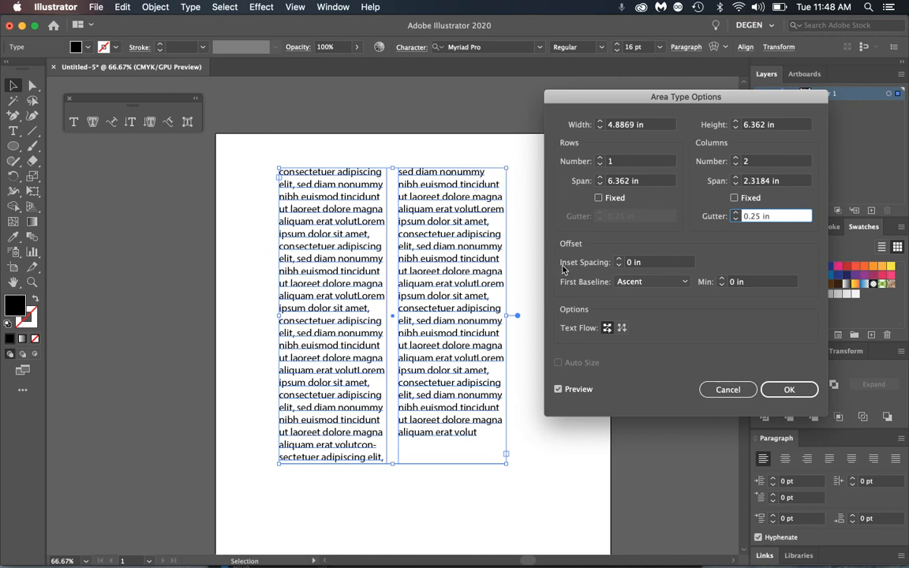
- Set Inset Spacing to 0.125 in and move the dialog aside to check the preview
{"action": "left_click", "coordinate": [628, 262]}
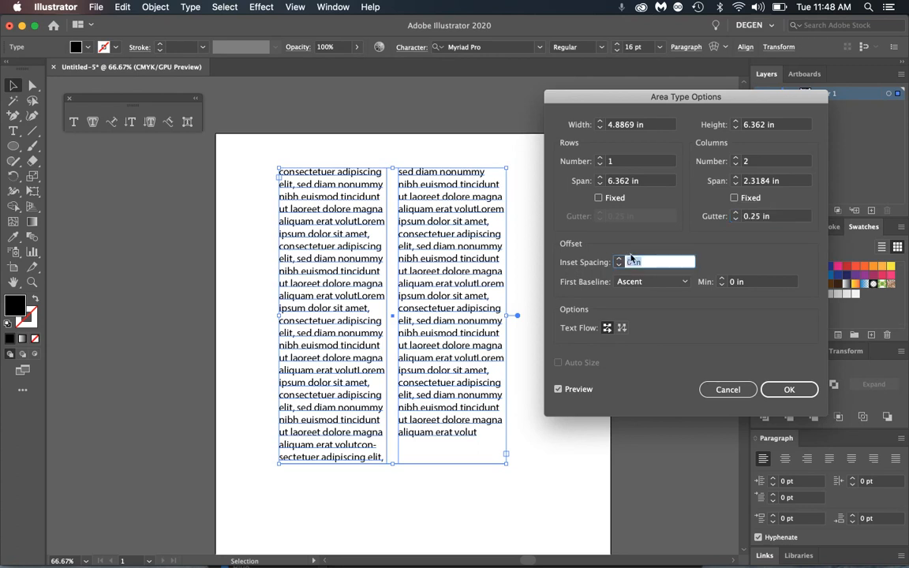
{"action": "type", "text": ".125"}
{"action": "key", "text": "Tab"}
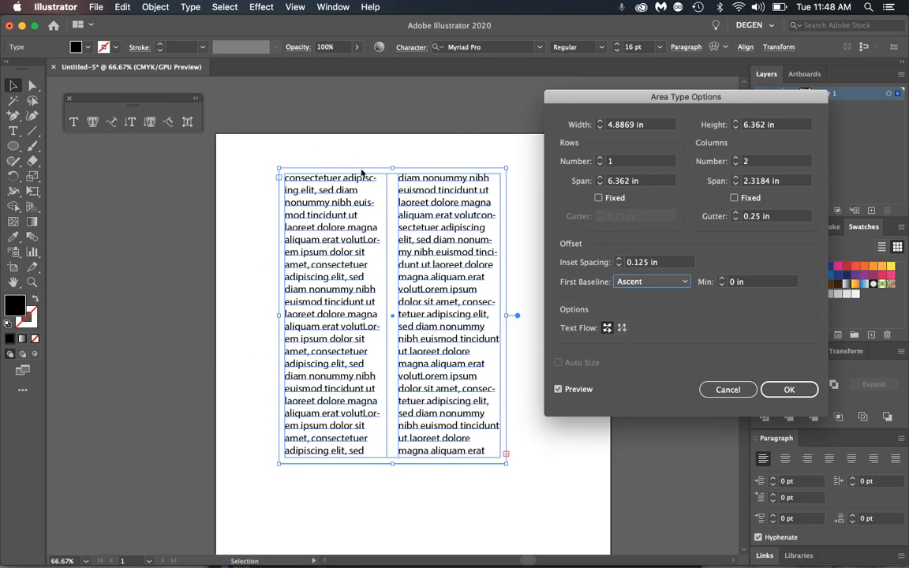
{"action": "left_click_drag", "start_coordinate": [589, 96], "coordinate": [531, 83]}
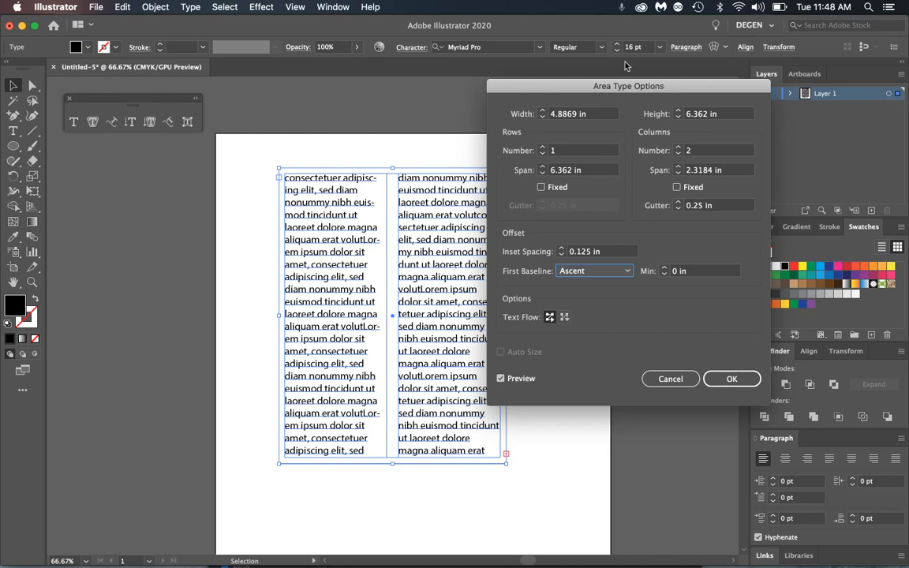
{"action": "left_click_drag", "start_coordinate": [565, 90], "coordinate": [552, 100]}
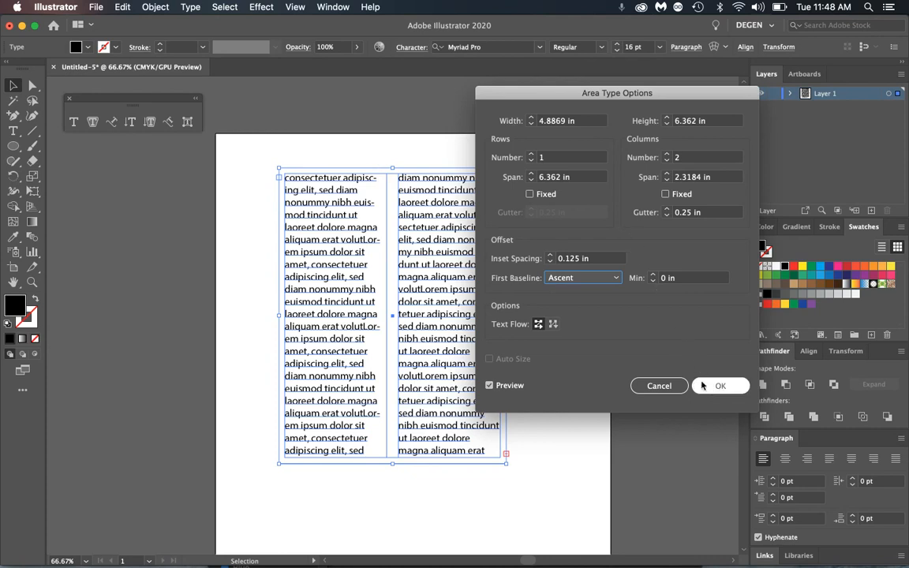
- Cancel the column changes, delete the text frame, and open and dock the Character Styles panel
{"action": "left_click", "coordinate": [658, 385]}
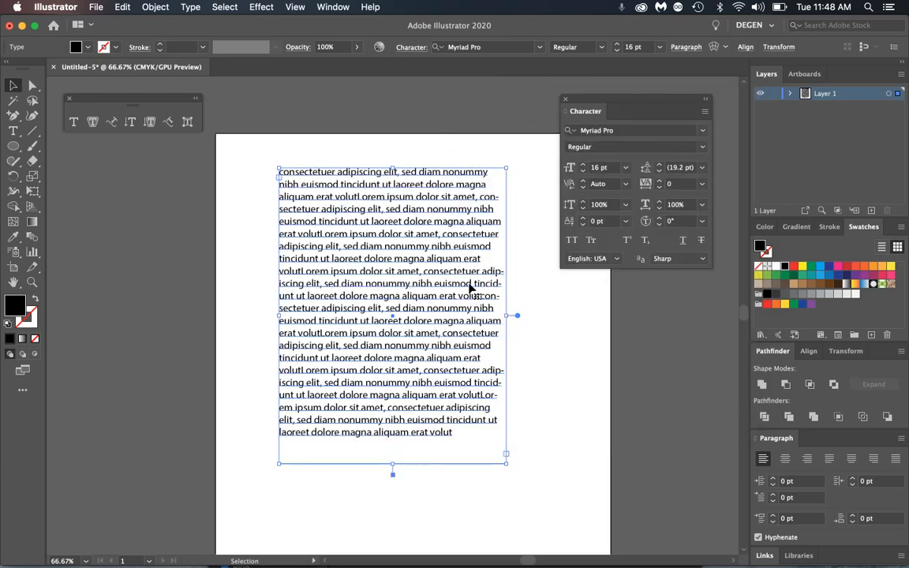
{"action": "key", "text": "Delete"}
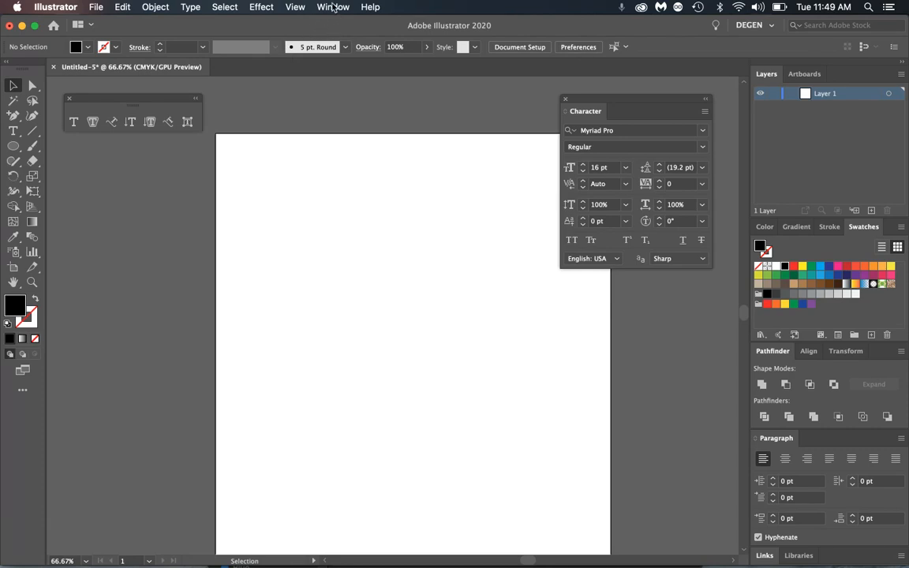
{"action": "left_click", "coordinate": [333, 7]}
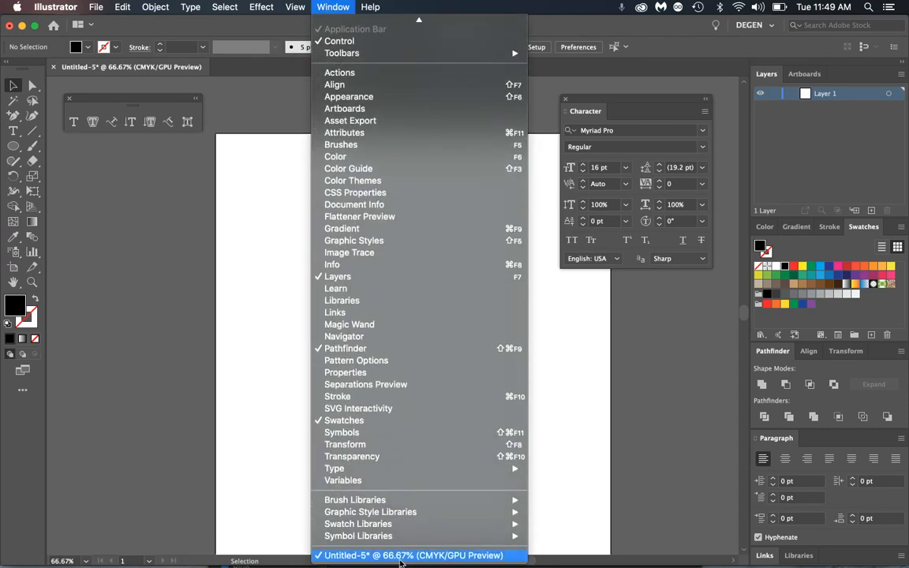
{"action": "mouse_move", "coordinate": [333, 472]}
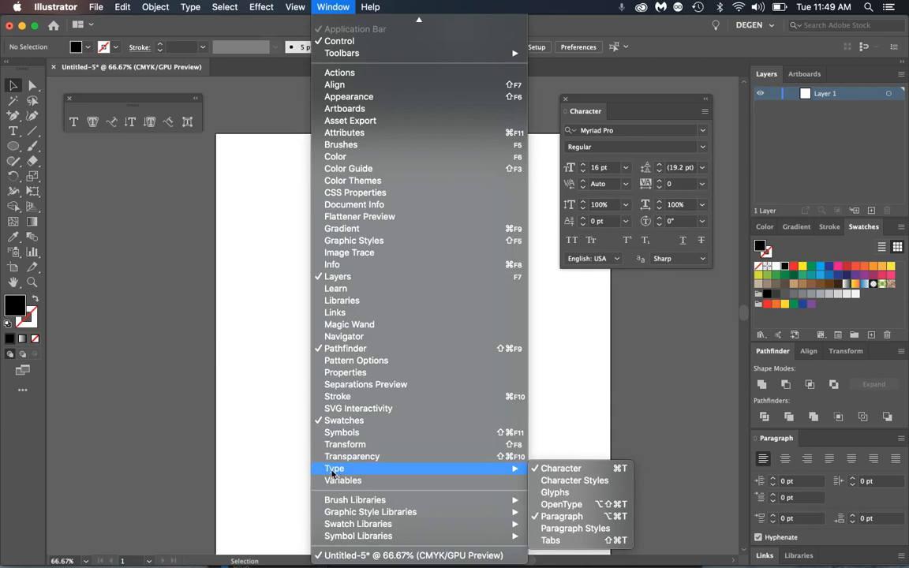
{"action": "left_click", "coordinate": [576, 481]}
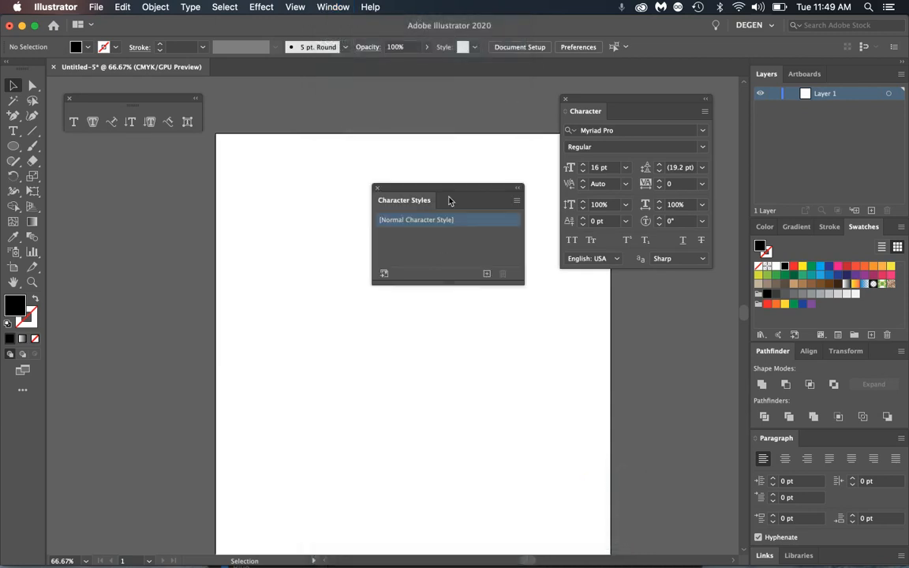
{"action": "left_click_drag", "start_coordinate": [442, 191], "coordinate": [576, 271]}
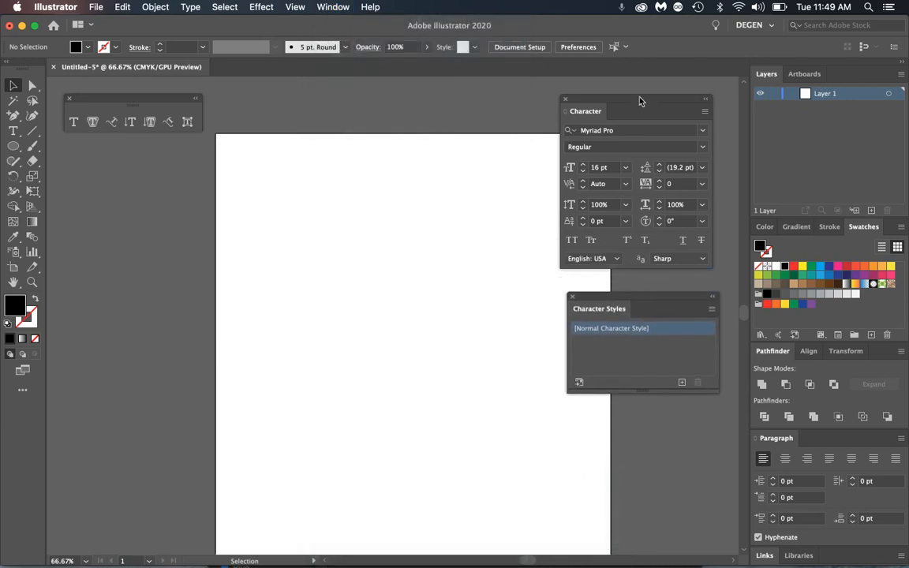
{"action": "left_click_drag", "start_coordinate": [640, 100], "coordinate": [689, 70]}
{"action": "left_click_drag", "start_coordinate": [624, 293], "coordinate": [659, 242]}
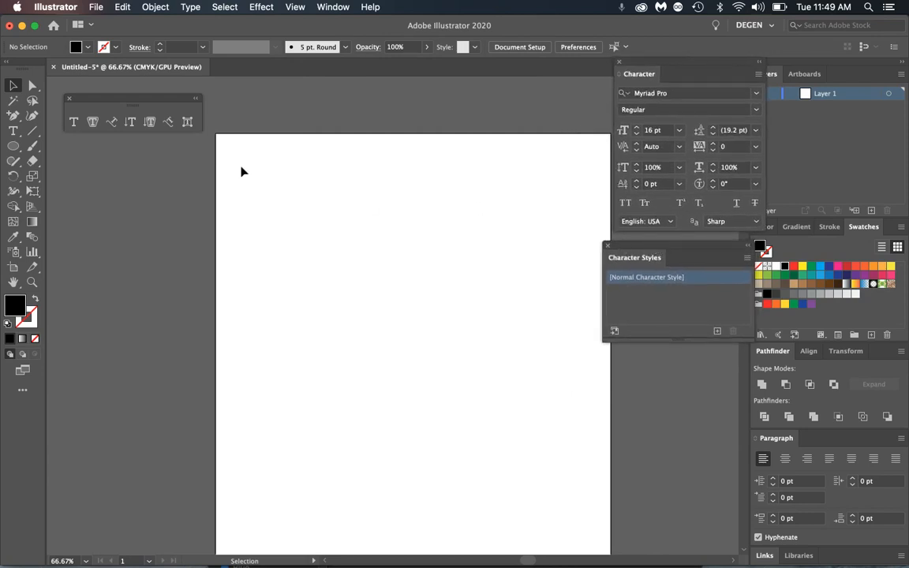
{"action": "left_click", "coordinate": [13, 131]}
- Type 'Main Header Style' as a new text line on the artboard and enlarge it
{"action": "left_click", "coordinate": [297, 213]}
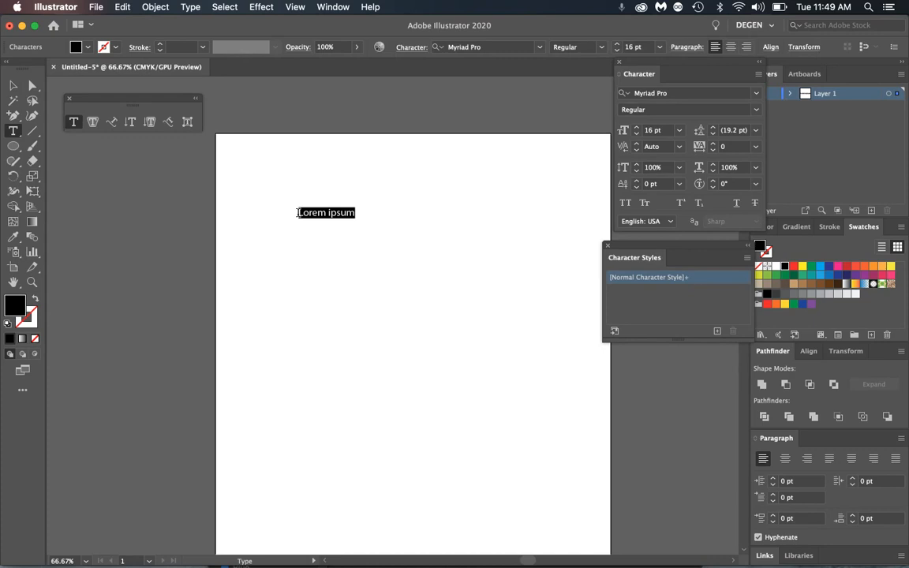
{"action": "type", "text": "MIN"}
{"action": "key", "text": "BackSpace"}
{"action": "key", "text": "BackSpace"}
{"action": "key", "text": "BackSpace"}
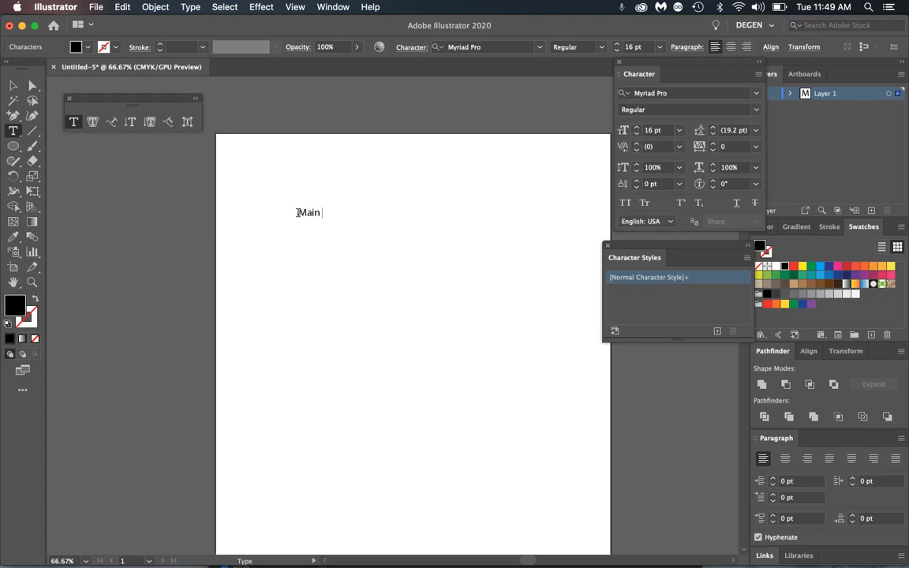
{"action": "type", "text": "ain Header Style"}
{"action": "left_click", "coordinate": [14, 85]}
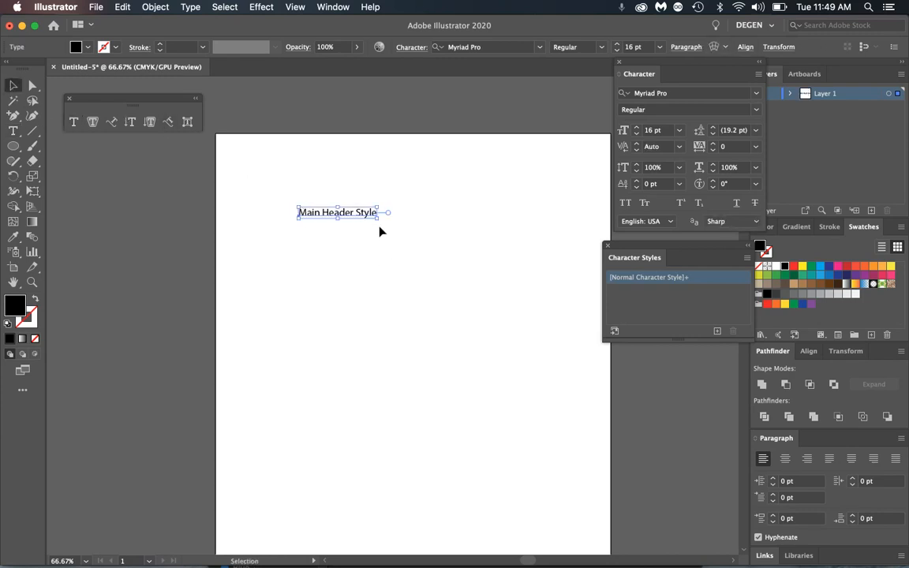
{"action": "left_click_drag", "start_coordinate": [377, 219], "coordinate": [445, 271]}
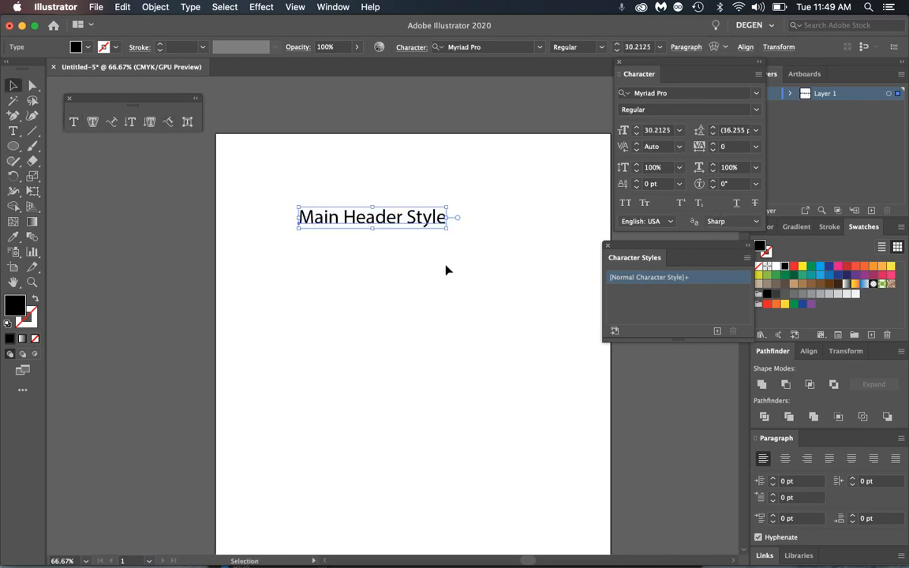
- Set the heading to 36 pt Myriad Pro Bold
{"action": "left_click", "coordinate": [679, 130]}
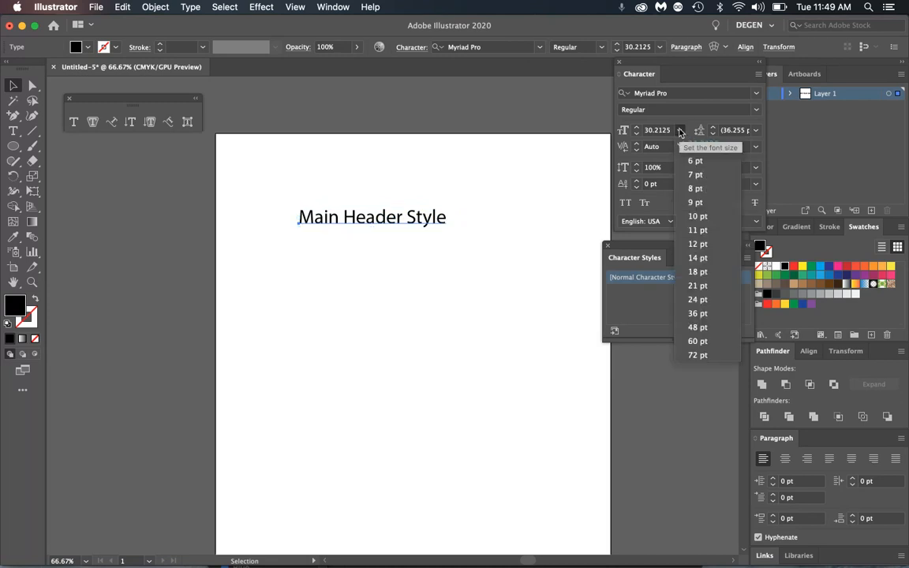
{"action": "left_click", "coordinate": [697, 314]}
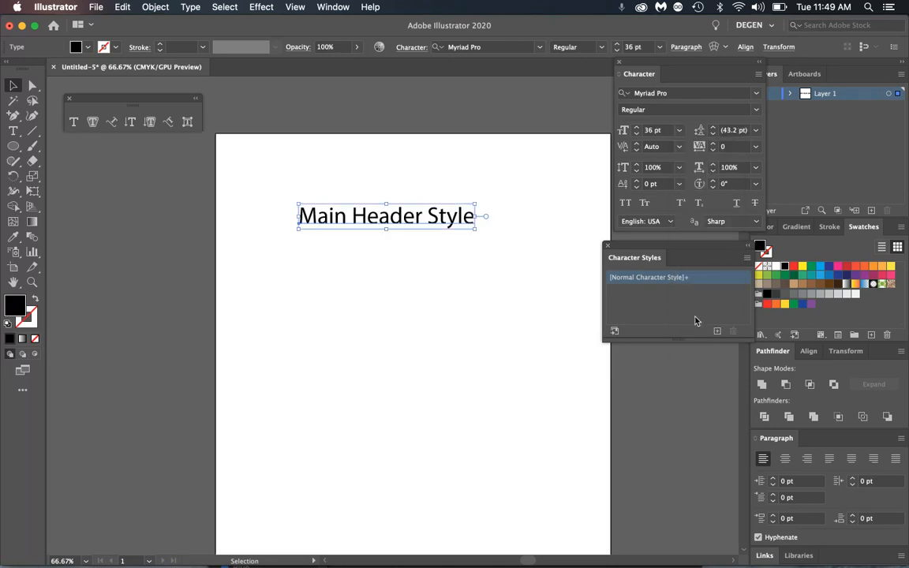
{"action": "left_click", "coordinate": [755, 113]}
{"action": "left_click", "coordinate": [654, 165]}
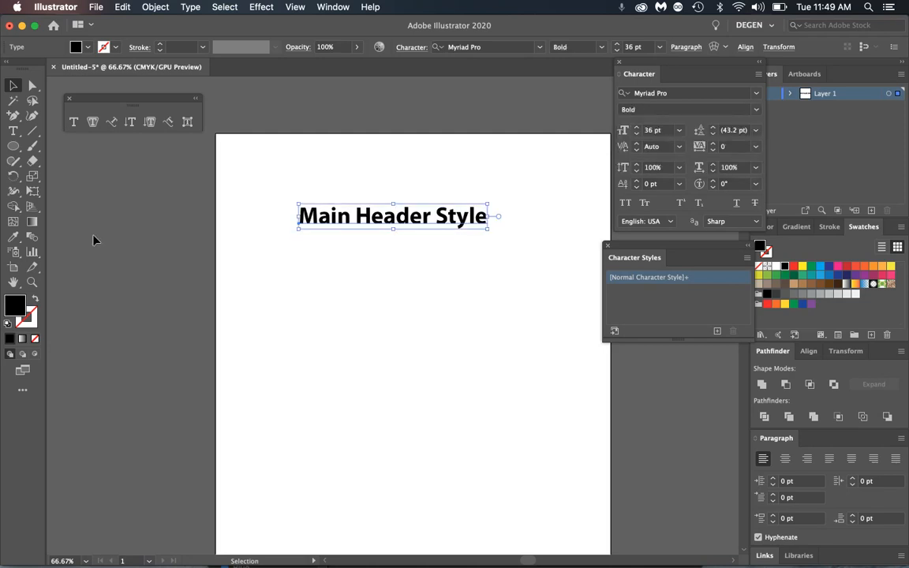
- Give the heading a 1 pt red stroke from the Swatches panel
{"action": "left_click", "coordinate": [27, 316]}
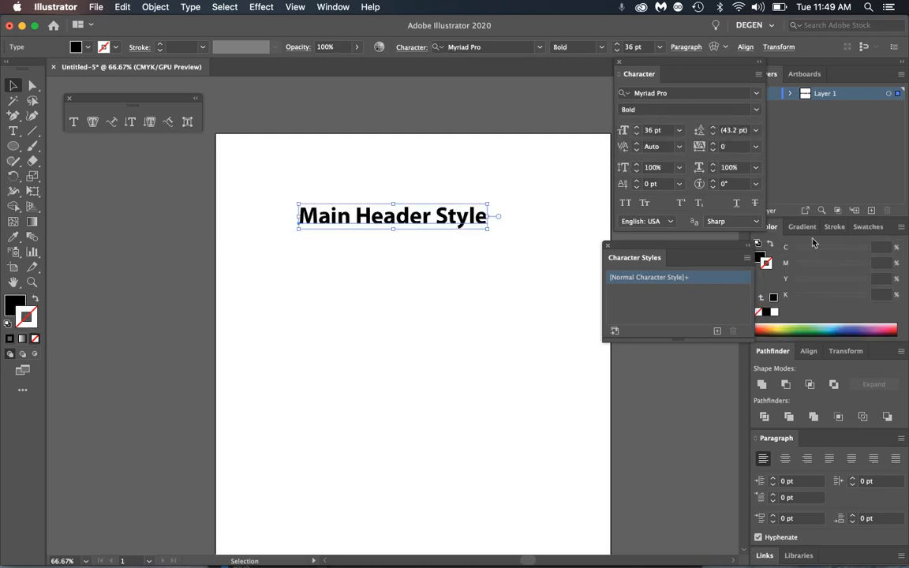
{"action": "left_click", "coordinate": [835, 226]}
{"action": "left_click", "coordinate": [864, 226]}
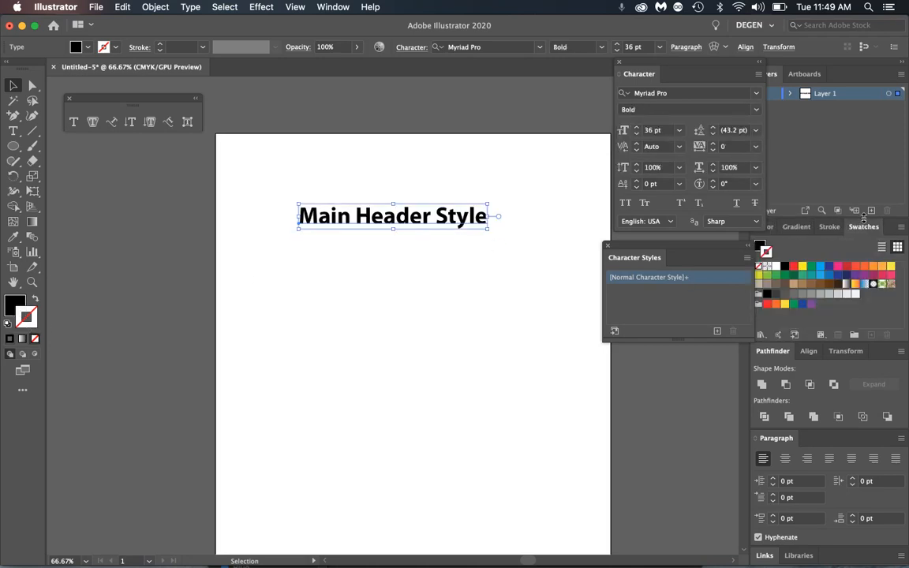
{"action": "left_click", "coordinate": [793, 266]}
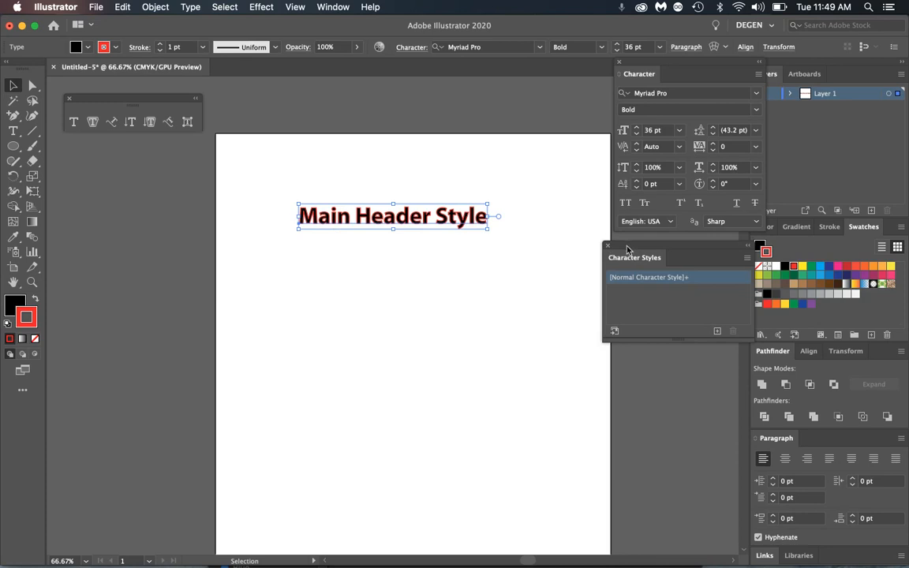
- Create a 'Main Header' character style from the heading, reviewing each settings tab before confirming
{"action": "left_click_drag", "start_coordinate": [627, 252], "coordinate": [436, 260]}
{"action": "left_click", "coordinate": [556, 271]}
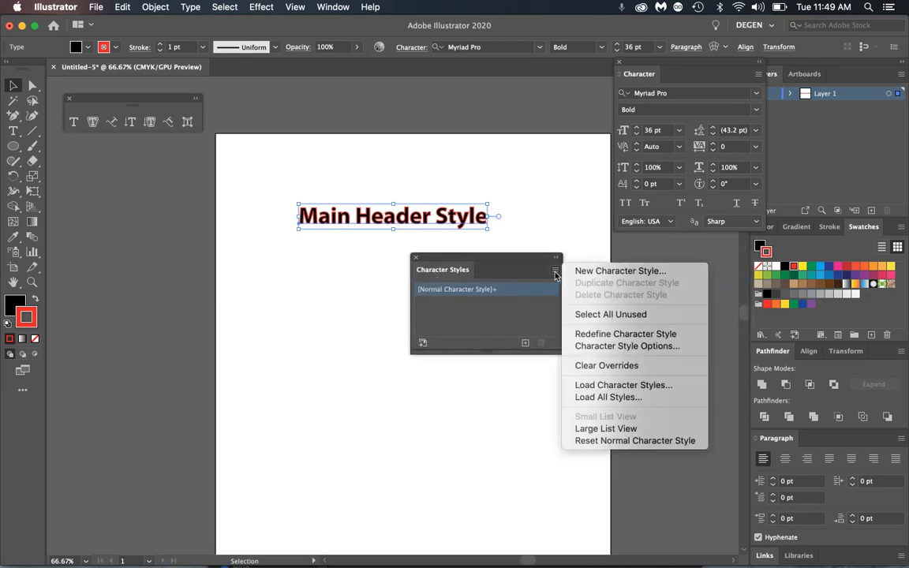
{"action": "left_click", "coordinate": [583, 271]}
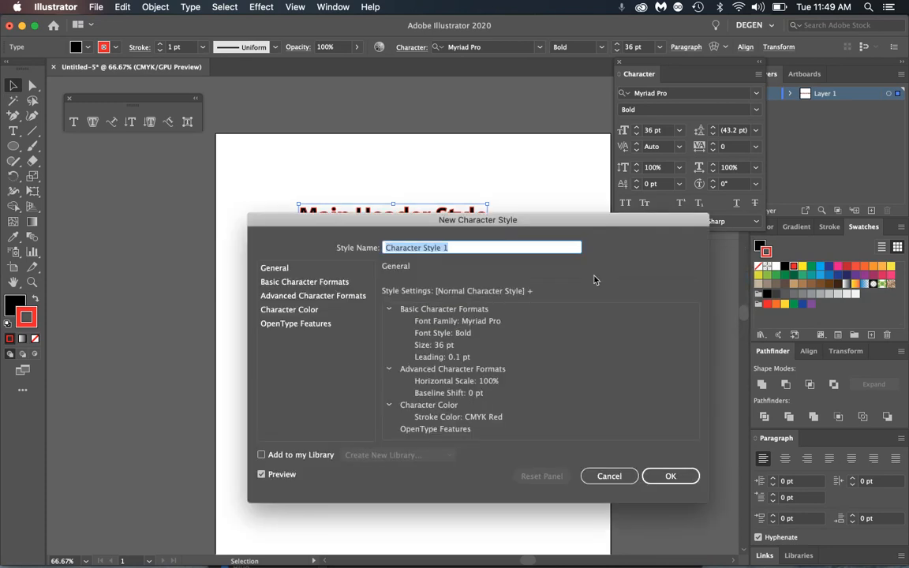
{"action": "left_click_drag", "start_coordinate": [401, 210], "coordinate": [583, 263]}
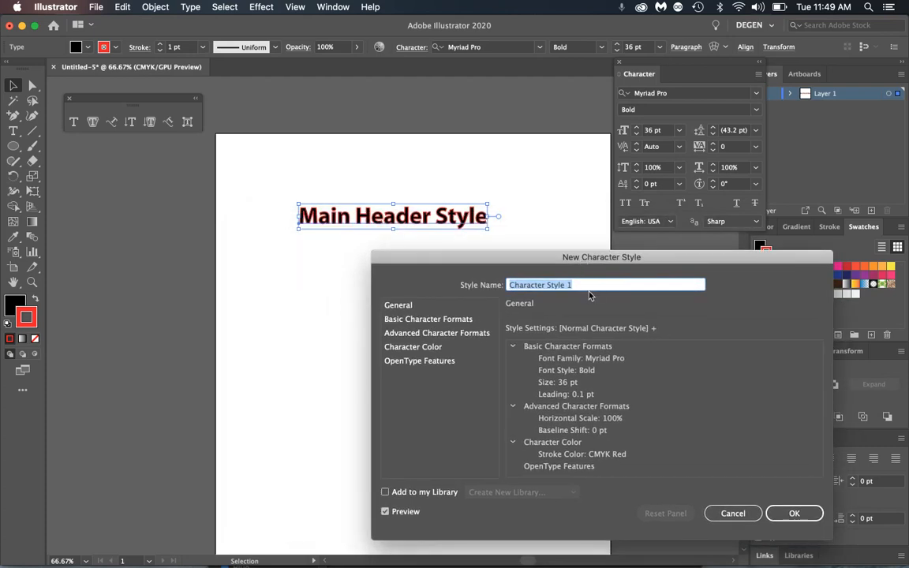
{"action": "type", "text": "Main Header"}
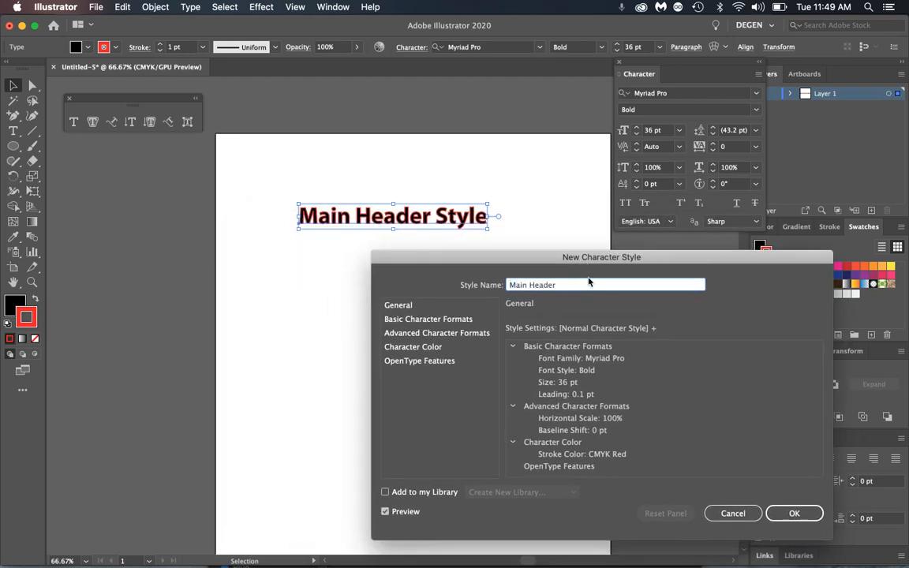
{"action": "left_click", "coordinate": [421, 320]}
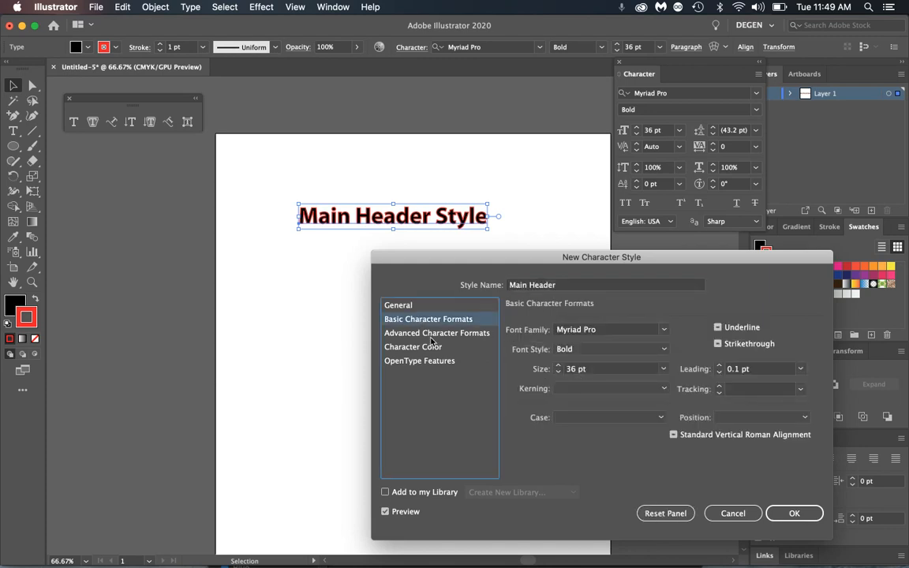
{"action": "left_click", "coordinate": [431, 335]}
{"action": "left_click", "coordinate": [431, 347]}
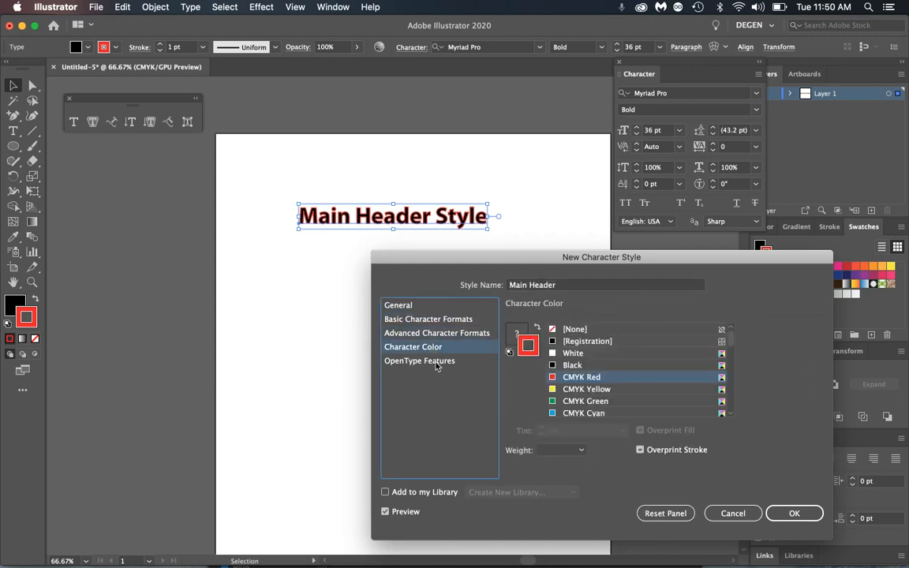
{"action": "left_click", "coordinate": [435, 362]}
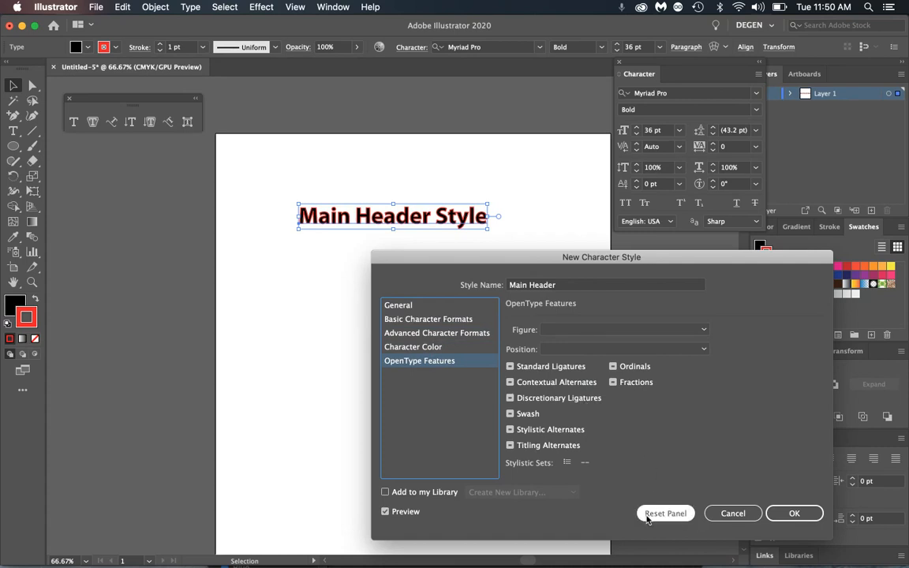
{"action": "left_click", "coordinate": [805, 514]}
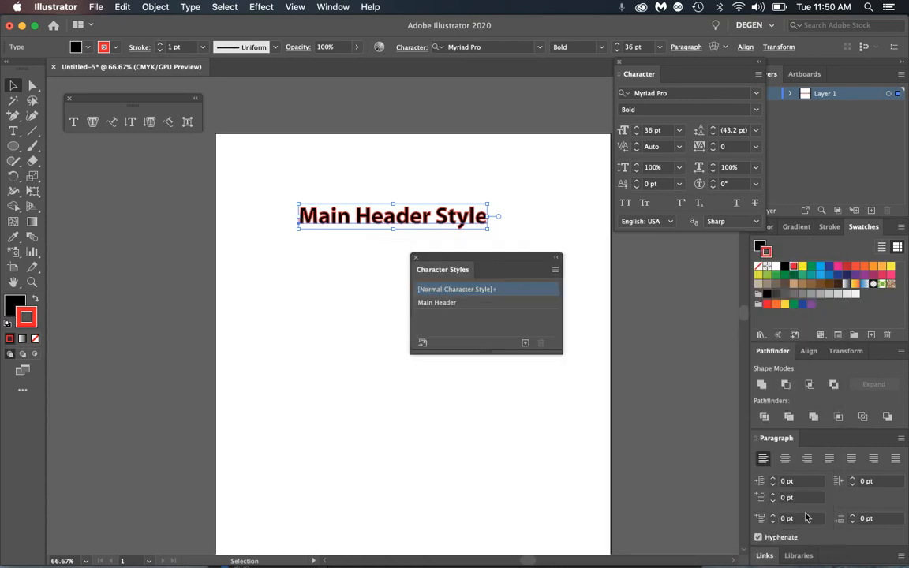
- Apply Main Header to the heading, then type 'header text' below it in Normal Character Style
{"action": "left_click", "coordinate": [461, 304]}
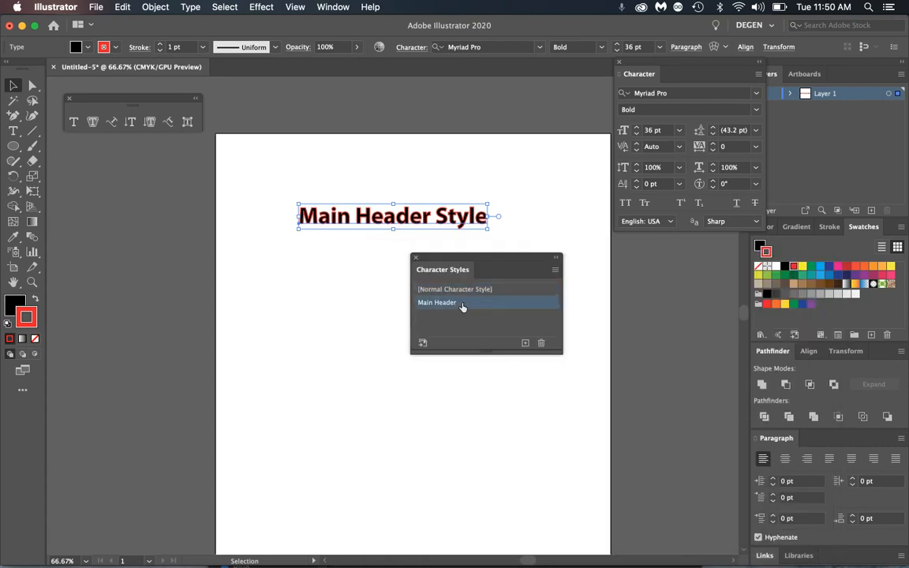
{"action": "left_click", "coordinate": [339, 304]}
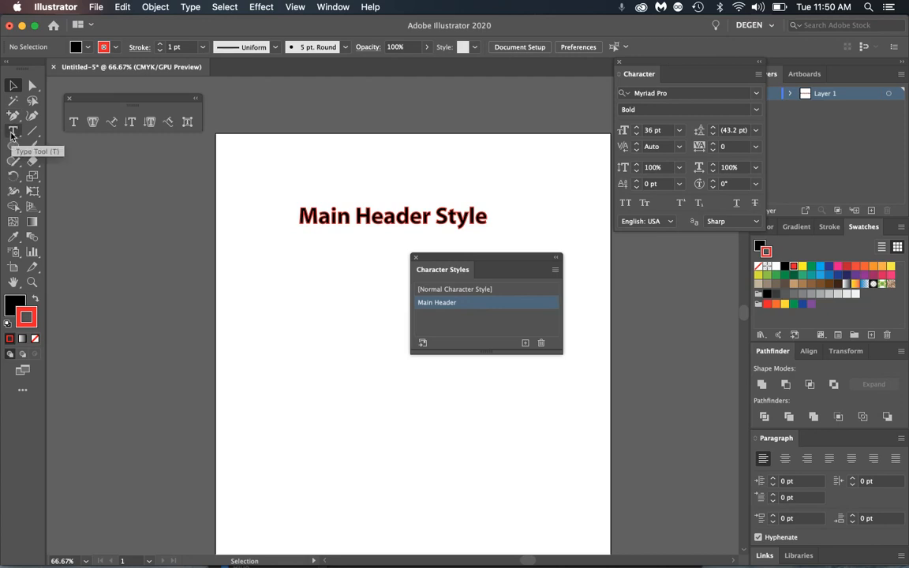
{"action": "left_click", "coordinate": [442, 289]}
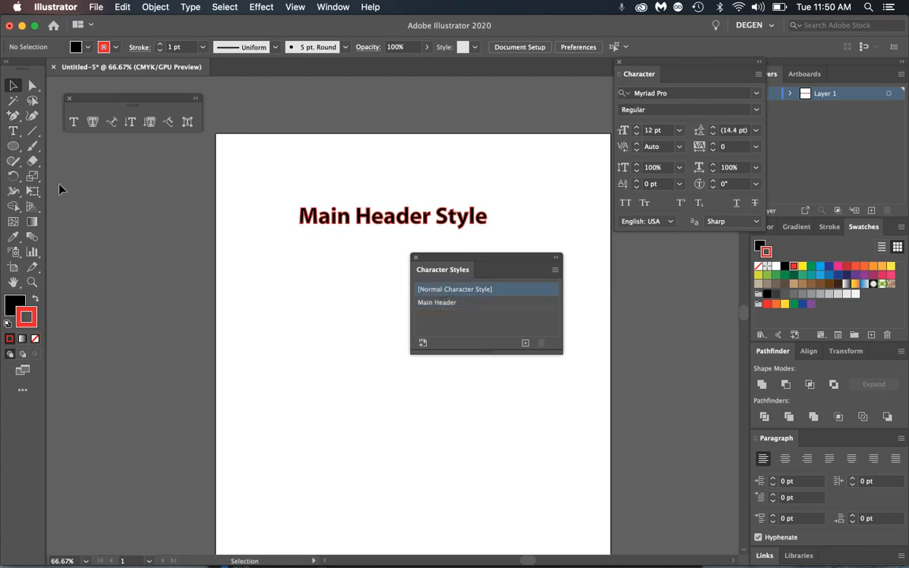
{"action": "left_click", "coordinate": [13, 131]}
{"action": "left_click", "coordinate": [300, 308]}
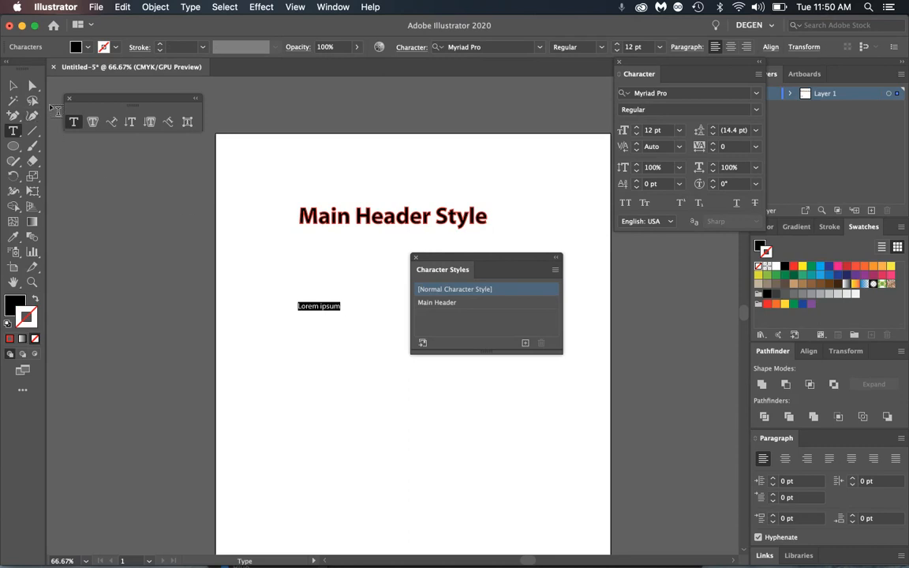
{"action": "type", "text": "header text"}
{"action": "left_click", "coordinate": [12, 85]}
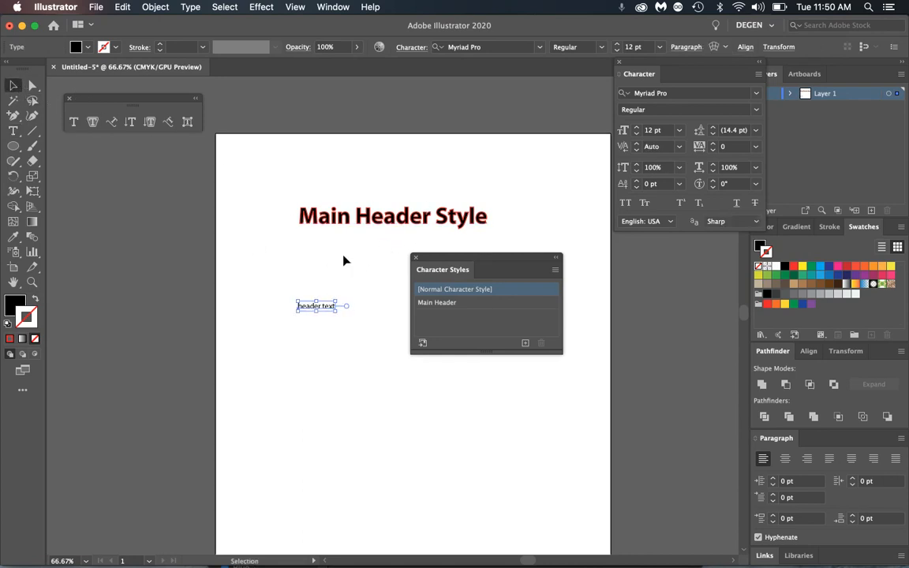
- Try Main Header on 'header text', then revert it to [Normal Character Style]
{"action": "left_click", "coordinate": [335, 294]}
{"action": "left_click", "coordinate": [319, 308]}
{"action": "left_click", "coordinate": [425, 303]}
{"action": "left_click_drag", "start_coordinate": [429, 266], "coordinate": [465, 268]}
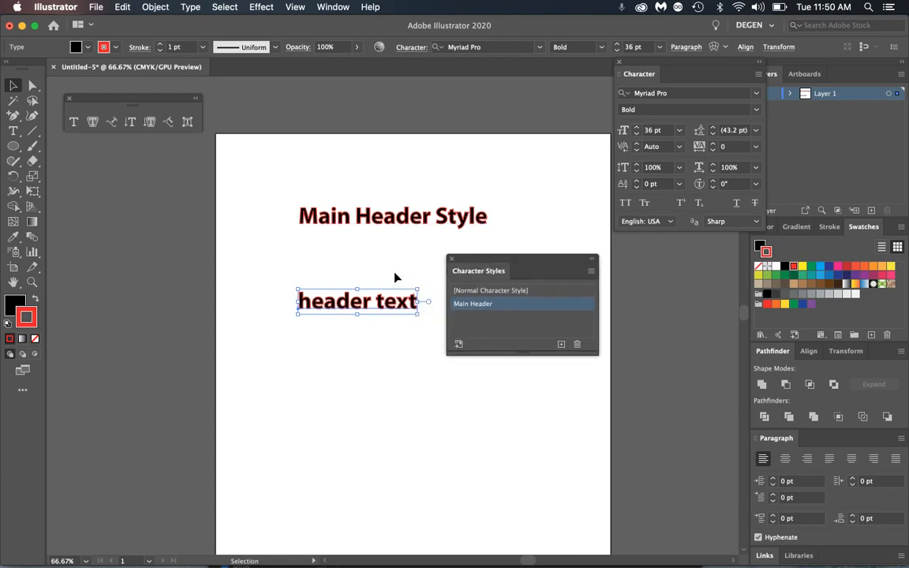
{"action": "left_click", "coordinate": [490, 292]}
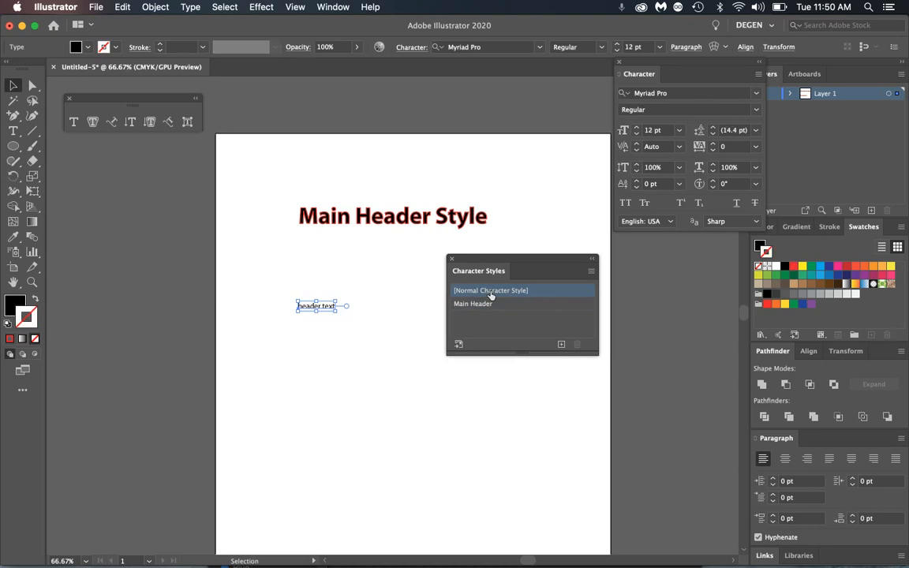
{"action": "left_click", "coordinate": [366, 331]}
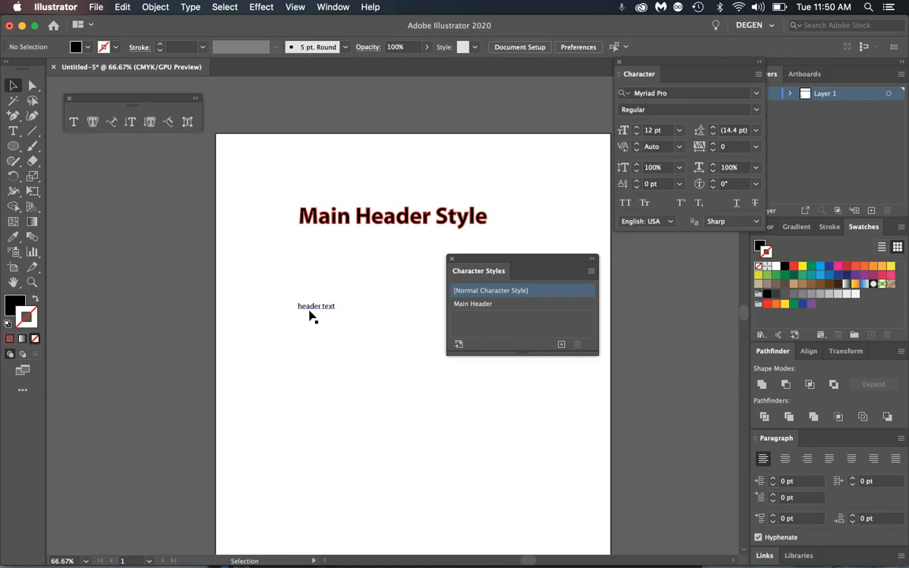
- Edit the Main Header character style so its stroke colour is CMYK Green
{"action": "left_click", "coordinate": [493, 305]}
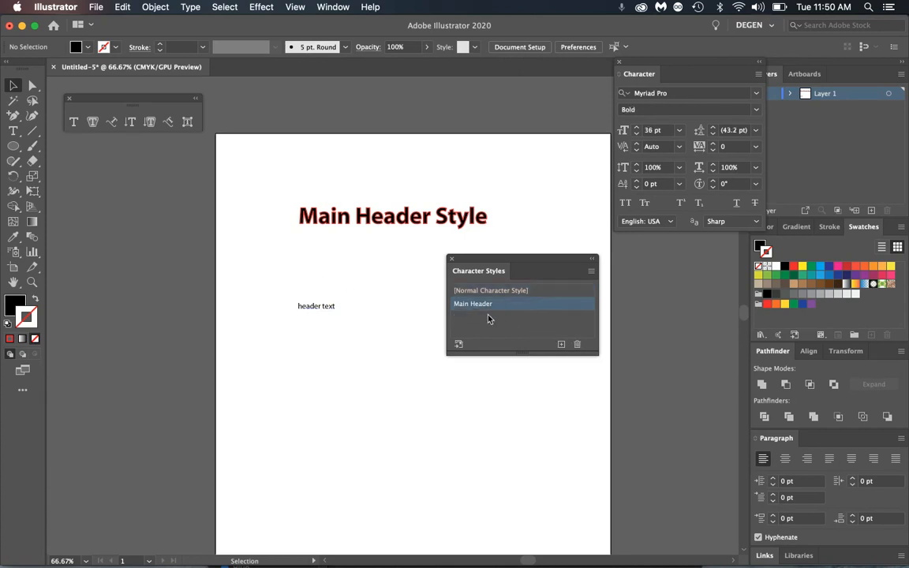
{"action": "double_click", "coordinate": [507, 307]}
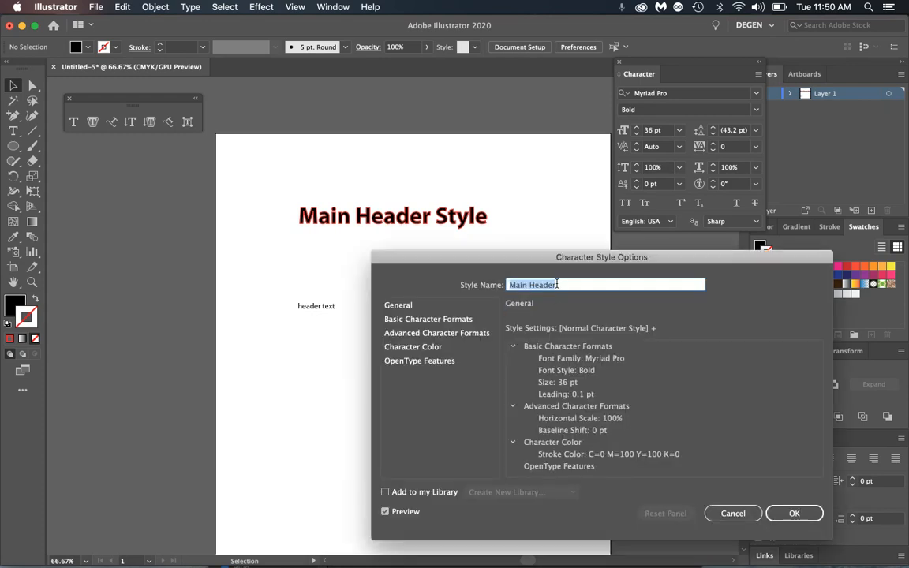
{"action": "left_click_drag", "start_coordinate": [555, 263], "coordinate": [477, 178]}
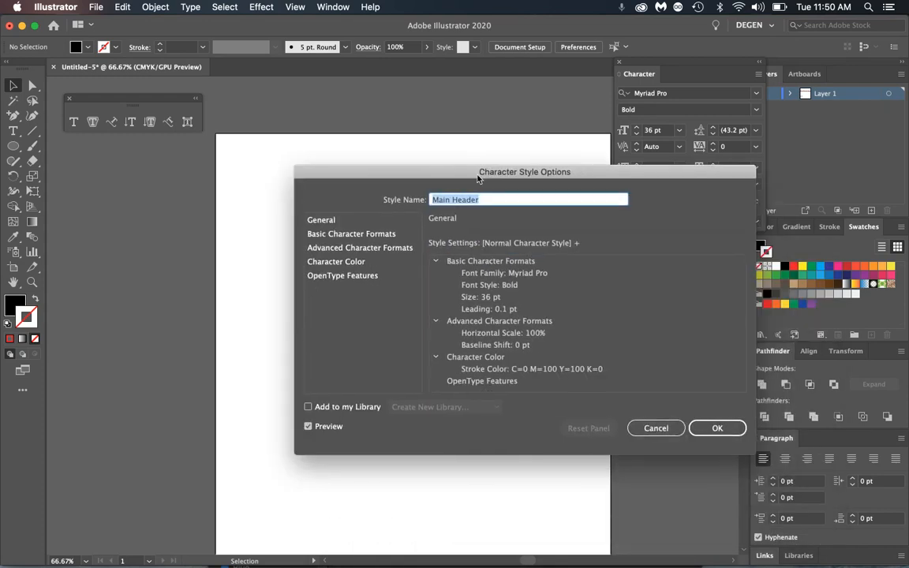
{"action": "left_click", "coordinate": [328, 276]}
{"action": "left_click", "coordinate": [336, 264]}
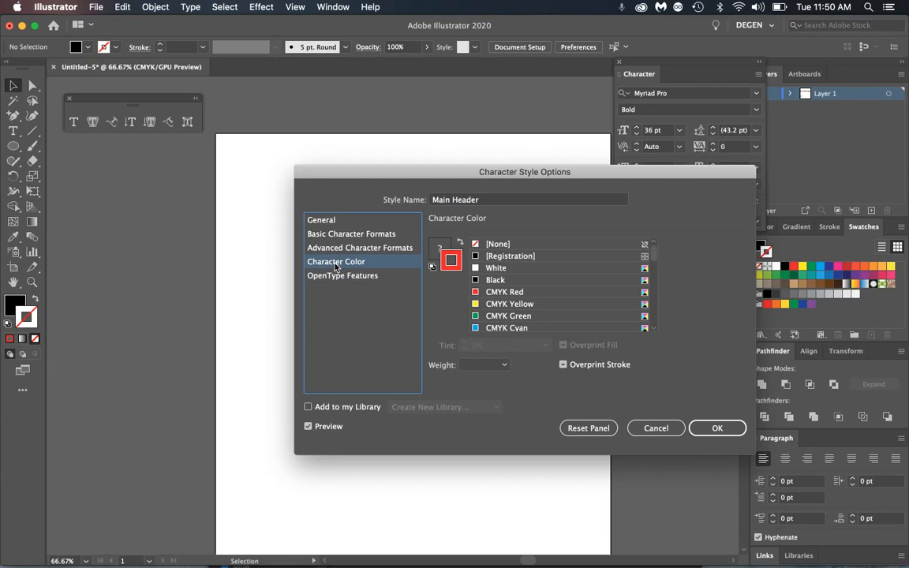
{"action": "left_click", "coordinate": [498, 317]}
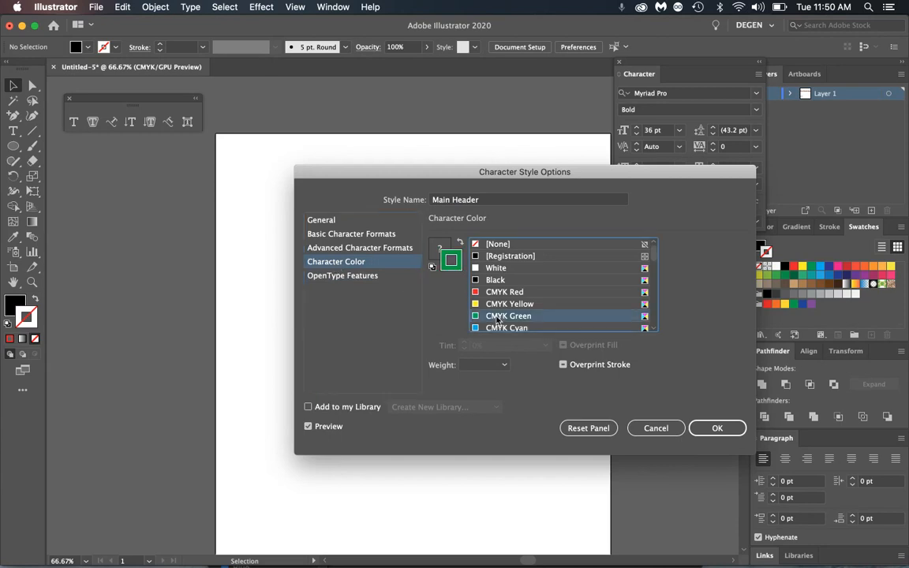
{"action": "left_click", "coordinate": [719, 428]}
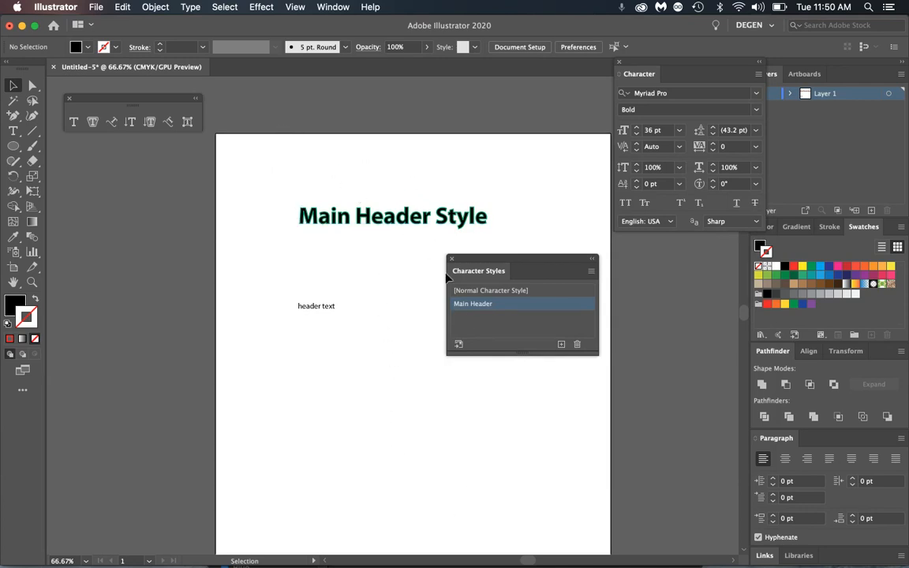
- Move the small text up under the heading and paste copies so it reads 'header text' three times
{"action": "left_click_drag", "start_coordinate": [466, 262], "coordinate": [553, 282]}
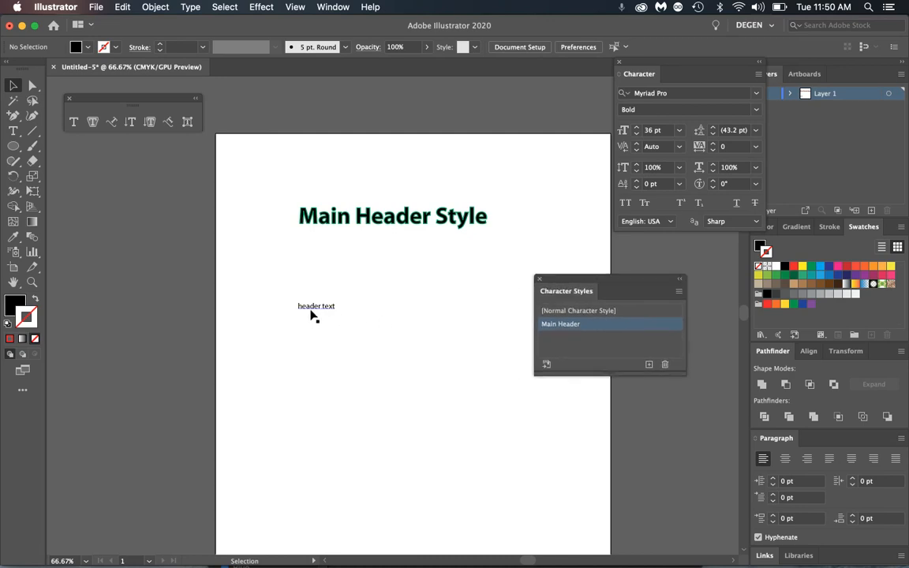
{"action": "left_click_drag", "start_coordinate": [310, 308], "coordinate": [371, 269]}
{"action": "double_click", "coordinate": [371, 269]}
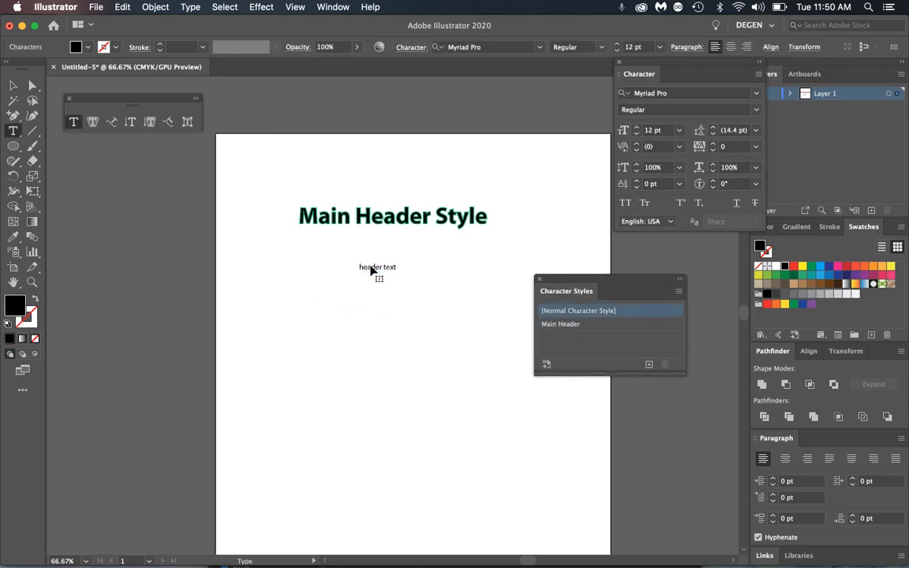
{"action": "key", "text": "super+a"}
{"action": "key", "text": "super+c"}
{"action": "key", "text": "super+v"}
{"action": "key", "text": "super+v"}
{"action": "key", "text": "super+v"}
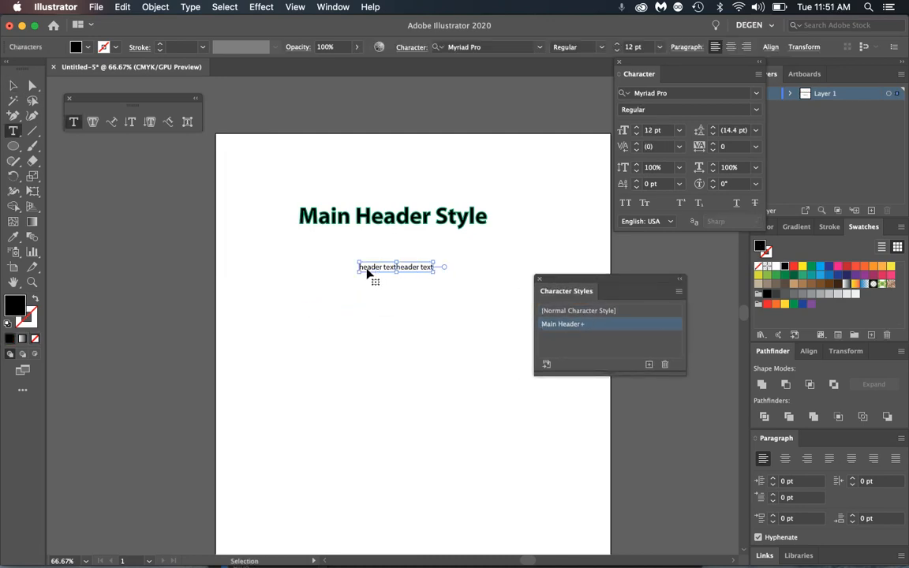
{"action": "left_click", "coordinate": [13, 85]}
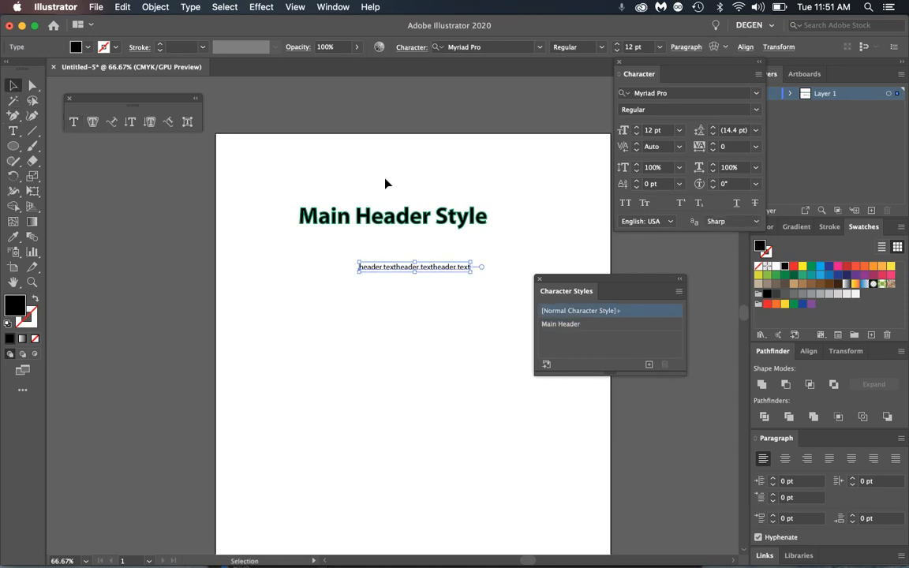
{"action": "left_click", "coordinate": [293, 6]}
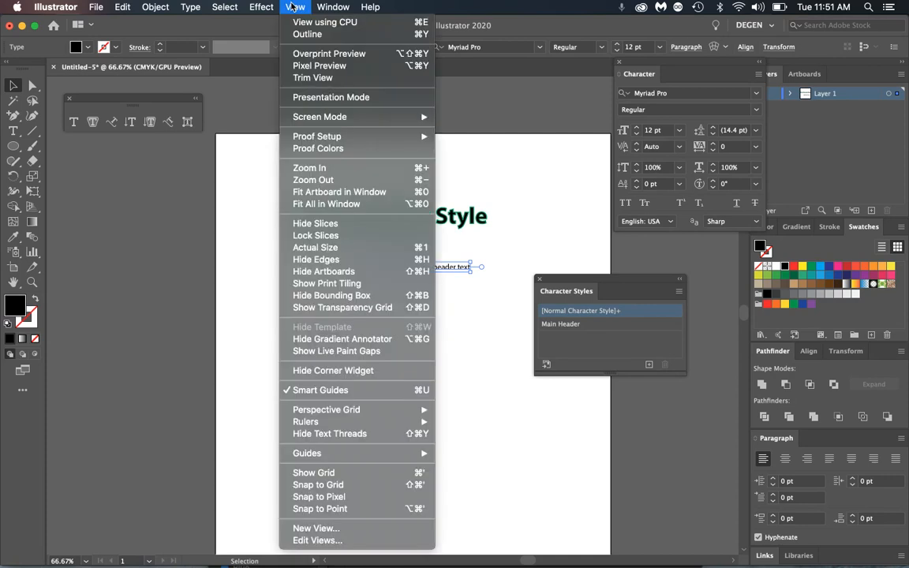
- Open the Glyphs panel from Window > Type and make it taller to show more Myriad Pro glyphs
{"action": "mouse_move", "coordinate": [333, 6]}
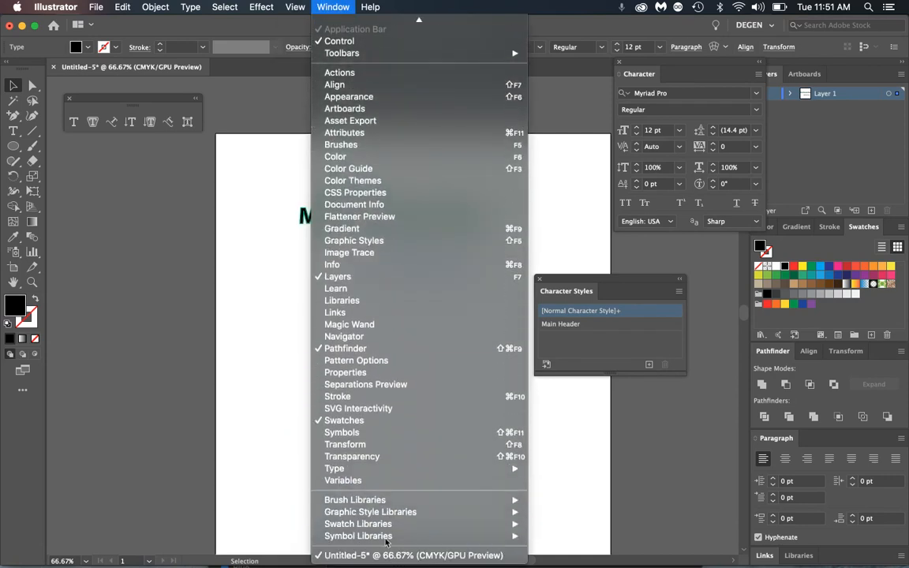
{"action": "mouse_move", "coordinate": [490, 470]}
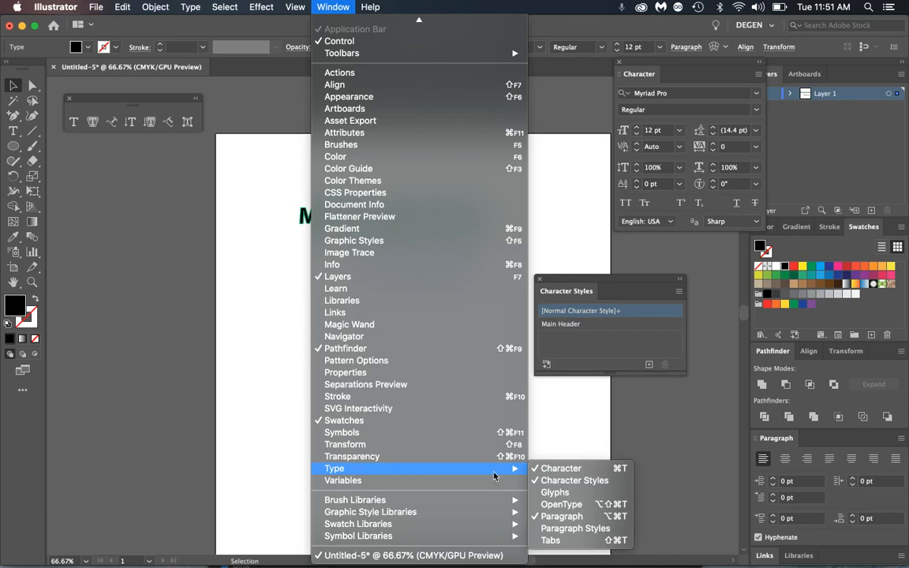
{"action": "left_click", "coordinate": [555, 492]}
{"action": "mouse_move", "coordinate": [99, 96]}
{"action": "left_mouse_down"}
{"action": "mouse_move", "coordinate": [110, 107]}
{"action": "mouse_move", "coordinate": [108, 87]}
{"action": "left_mouse_up"}
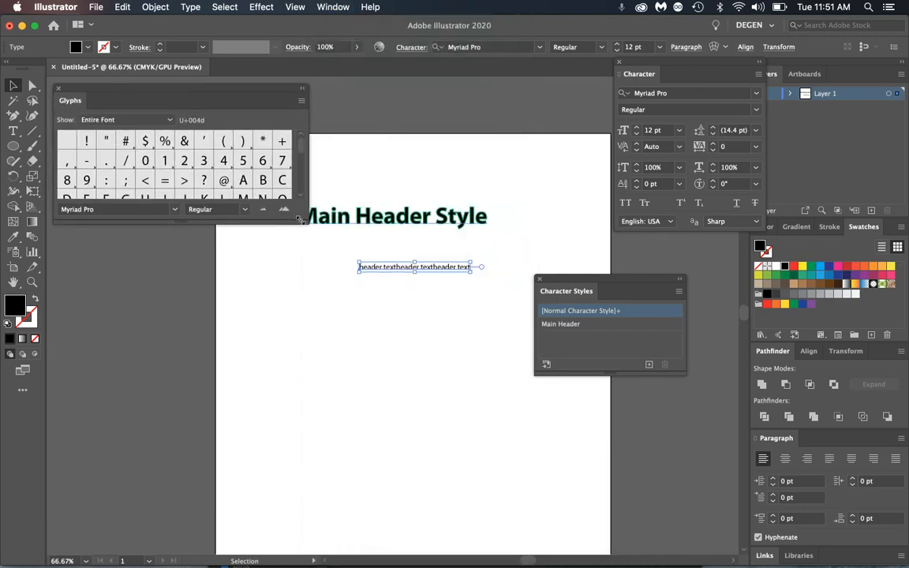
{"action": "left_click_drag", "start_coordinate": [300, 220], "coordinate": [308, 446]}
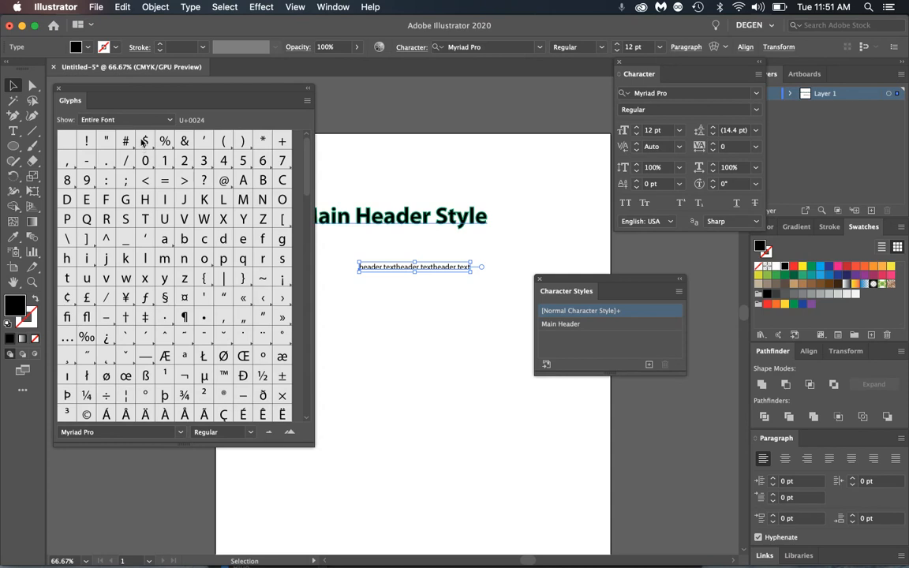
- Type 'ldhdhak' after 'header' and insert an œ from the Glyphs panel inside it
{"action": "triple_click", "coordinate": [397, 267]}
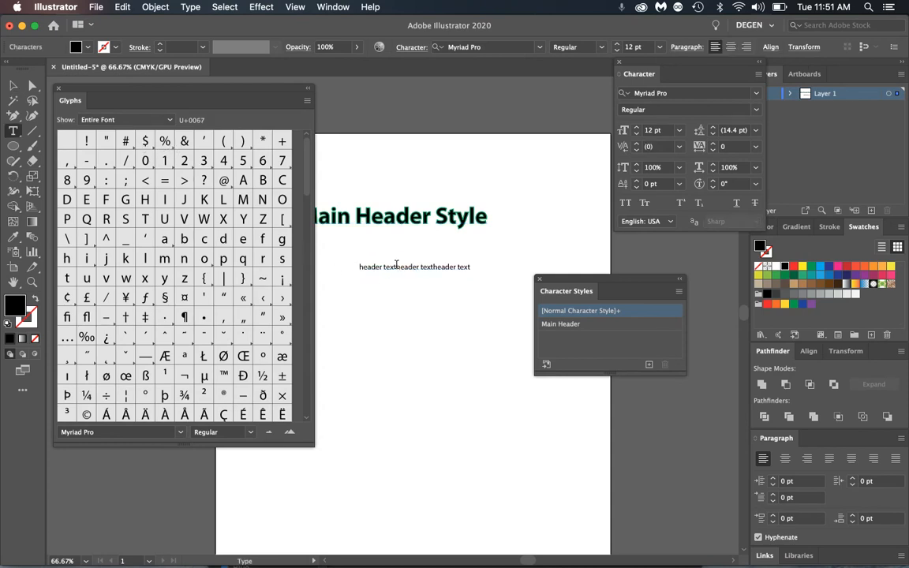
{"action": "left_click", "coordinate": [382, 268]}
{"action": "type", "text": "ldhdhak"}
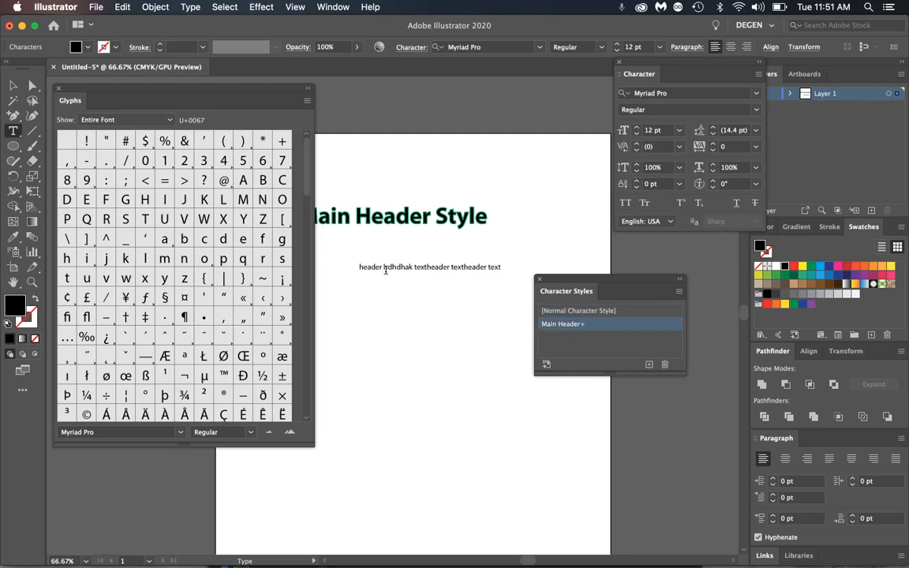
{"action": "left_click", "coordinate": [386, 267]}
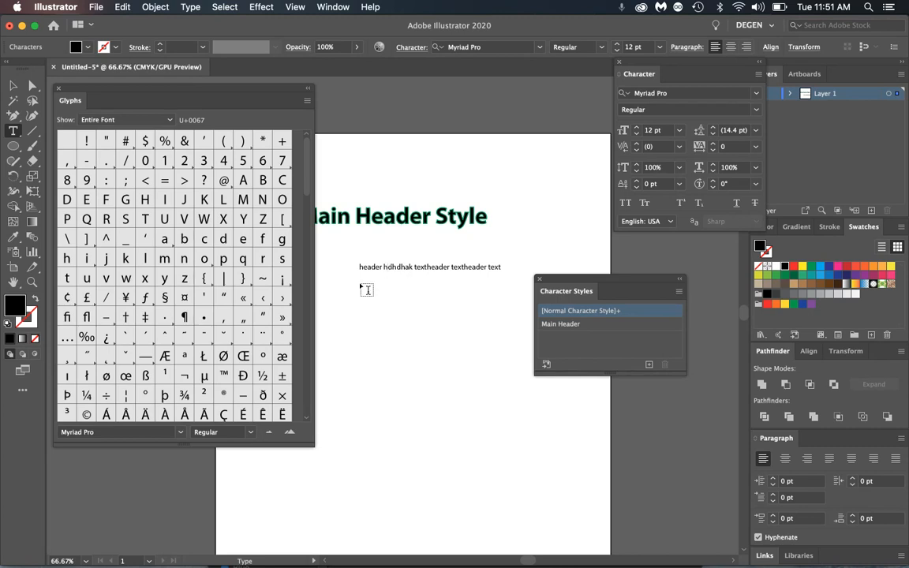
{"action": "double_click", "coordinate": [125, 377]}
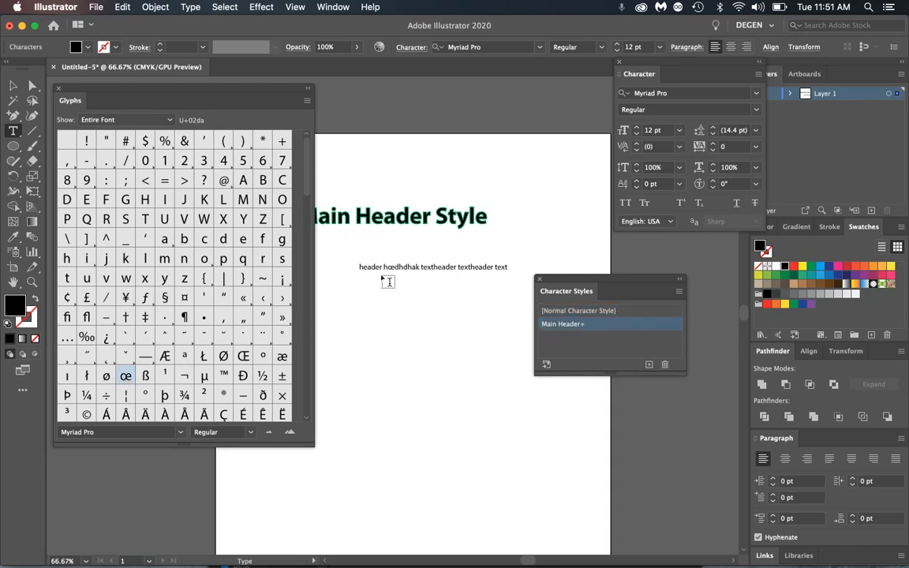
{"action": "left_click_drag", "start_coordinate": [386, 266], "coordinate": [395, 267]}
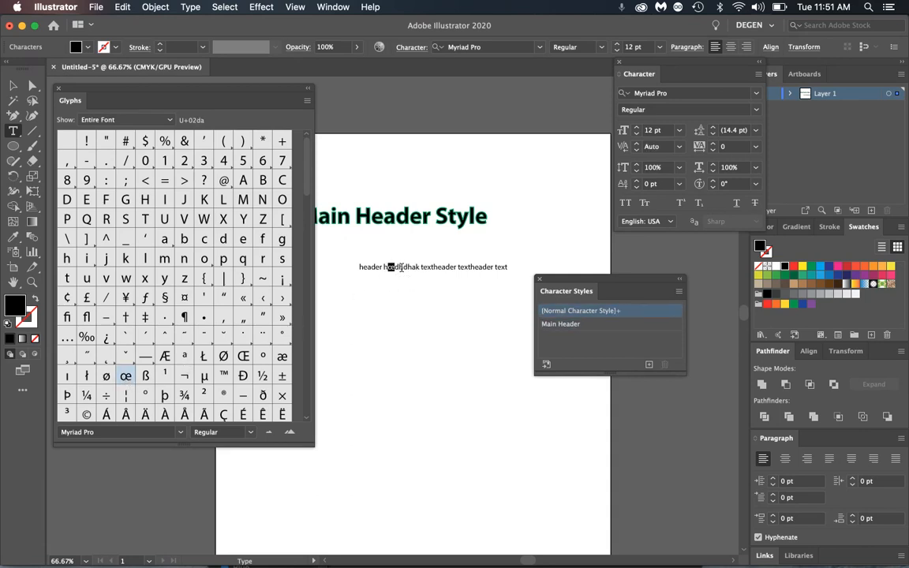
- Insert ™, © and ® symbols further along the line with Option+2, Option+G and Option+R
{"action": "left_click", "coordinate": [409, 267]}
{"action": "key", "text": "alt+2"}
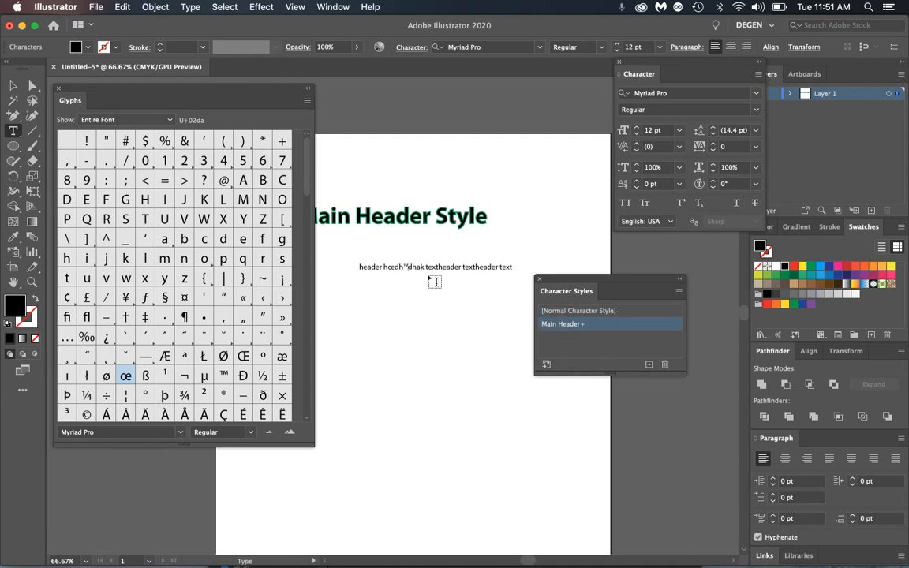
{"action": "key", "text": "alt+g"}
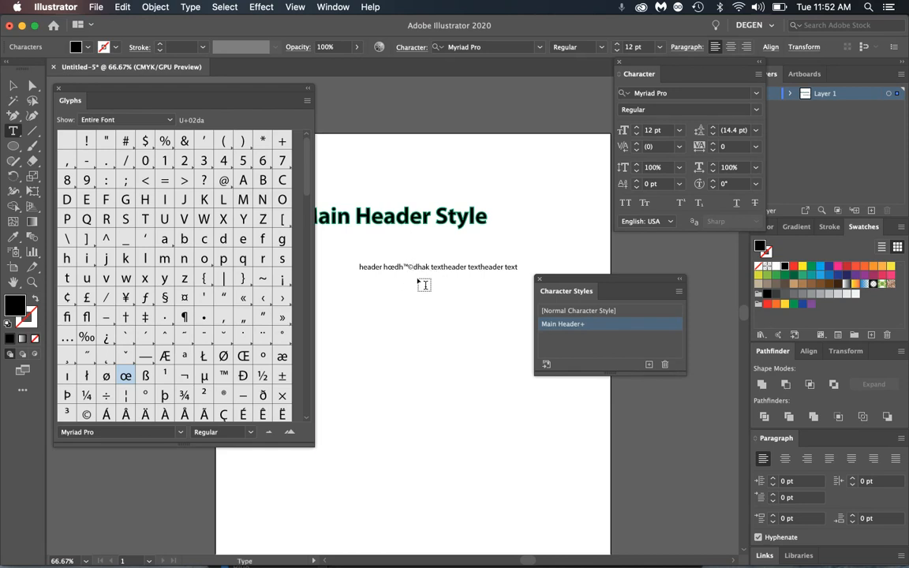
{"action": "key", "text": "alt+r"}
{"action": "left_click", "coordinate": [36, 283]}
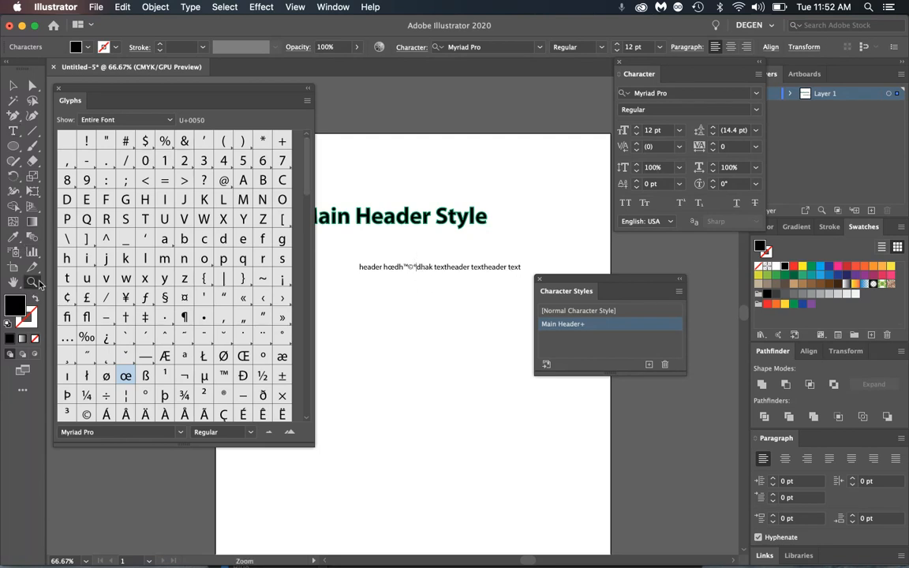
- Zoom in on the text line, insert a bullet (•) before 'textheader', then deselect
{"action": "left_click", "coordinate": [424, 254]}
{"action": "left_click", "coordinate": [385, 327]}
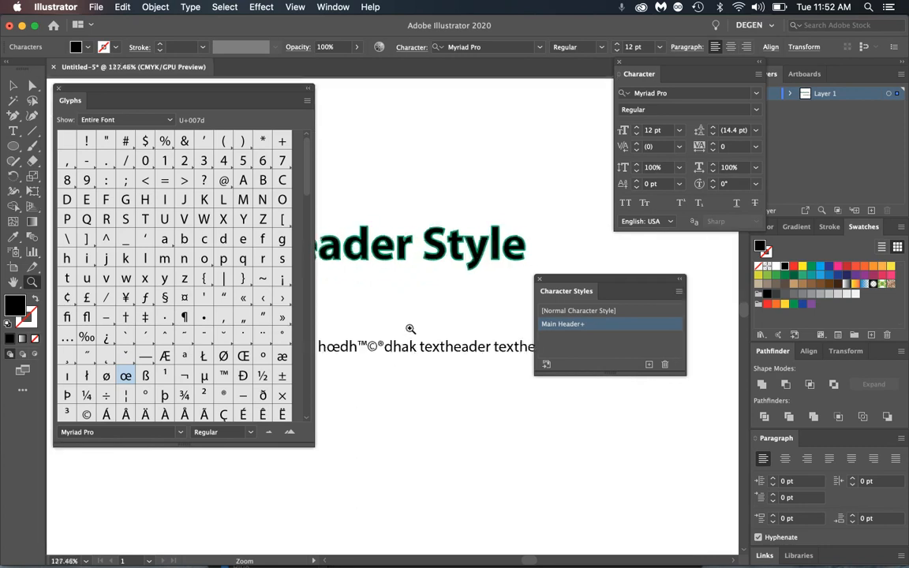
{"action": "left_click", "coordinate": [410, 328]}
{"action": "left_click", "coordinate": [13, 131]}
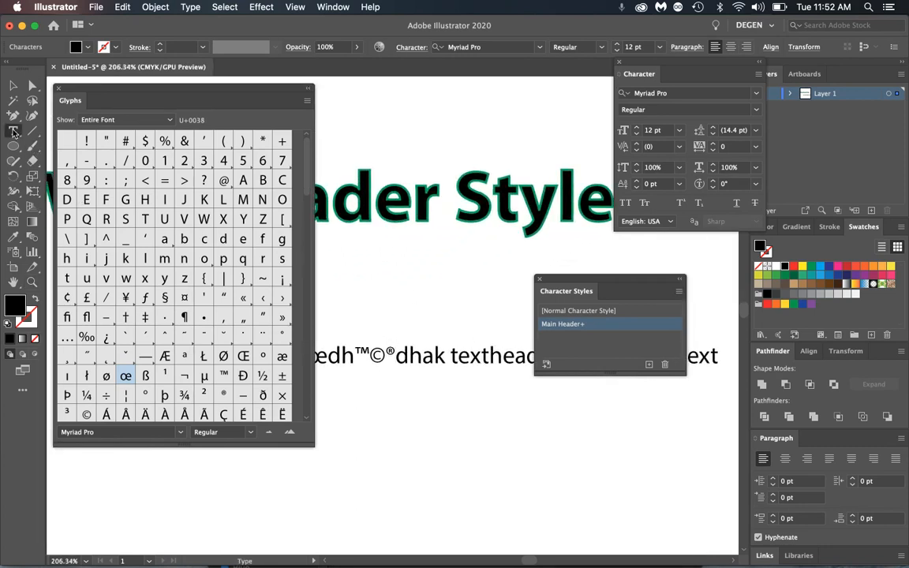
{"action": "left_click", "coordinate": [452, 358]}
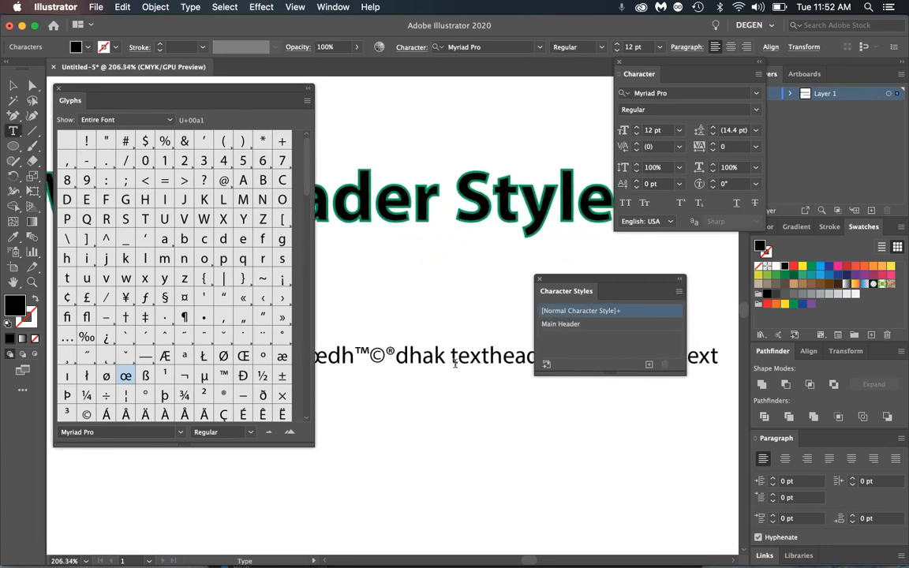
{"action": "key", "text": "alt"}
{"action": "type", "text": "•"}
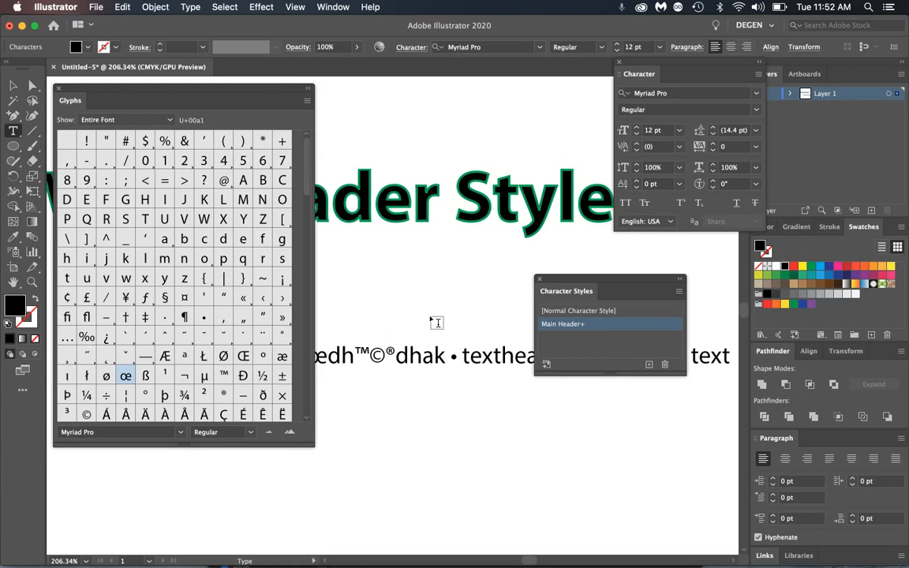
{"action": "left_click", "coordinate": [12, 85]}
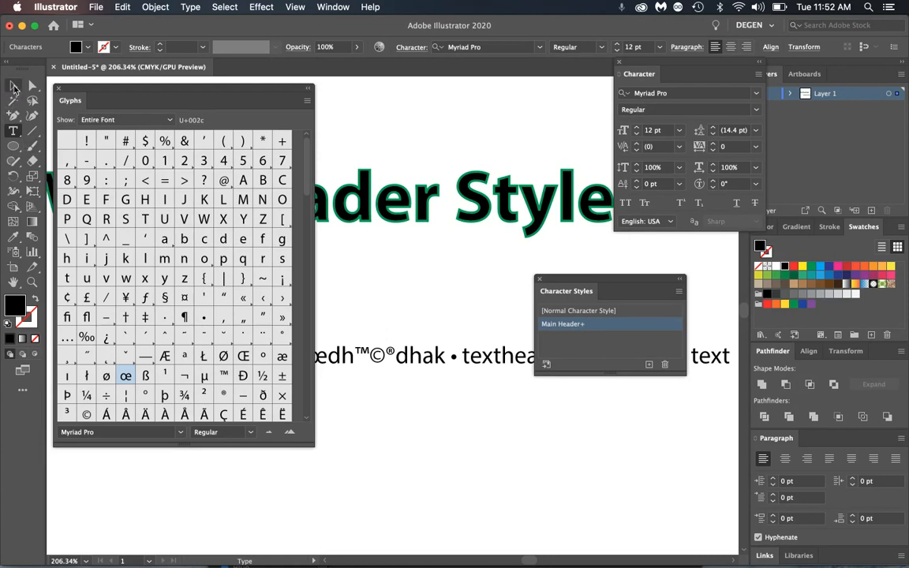
{"action": "left_click", "coordinate": [453, 268]}
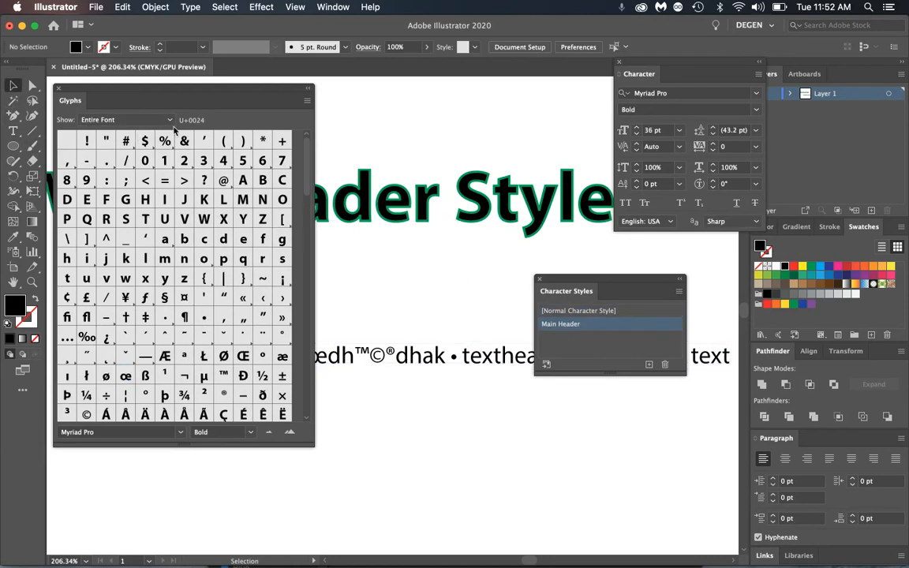
{"action": "left_click", "coordinate": [184, 436]}
{"action": "scroll", "coordinate": [126, 363], "scroll_direction": "down", "scroll_amount": 10}
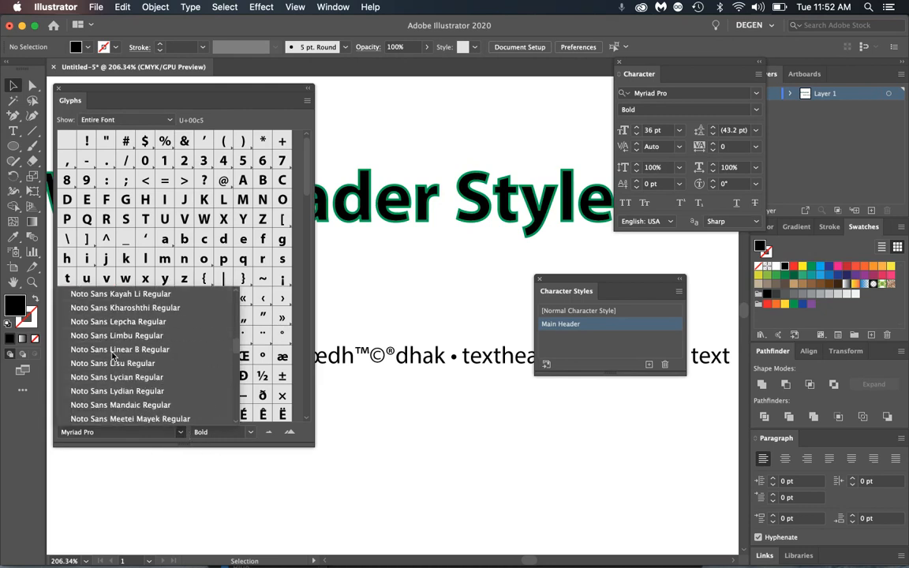
{"action": "scroll", "coordinate": [114, 359], "scroll_direction": "down", "scroll_amount": 10}
{"action": "left_click_drag", "start_coordinate": [235, 359], "coordinate": [240, 386]}
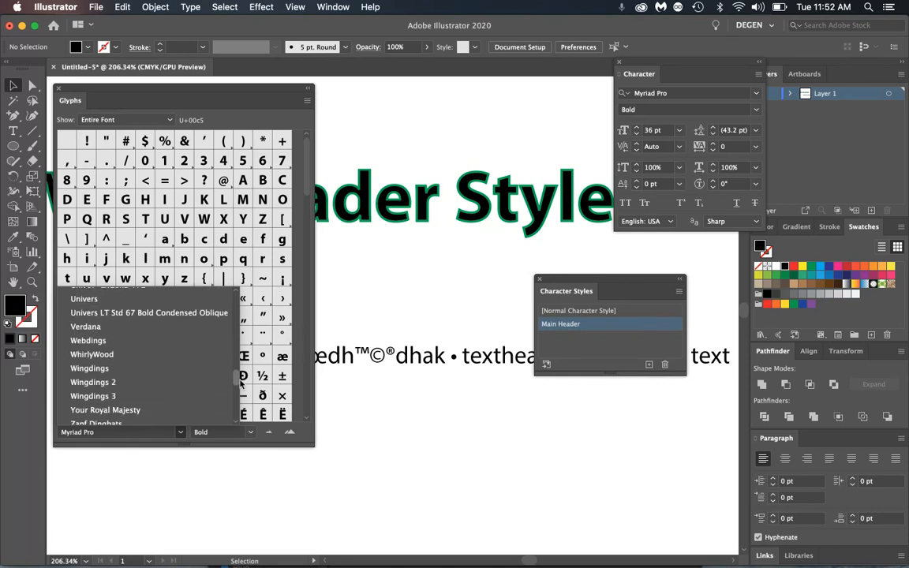
{"action": "left_click", "coordinate": [164, 435]}
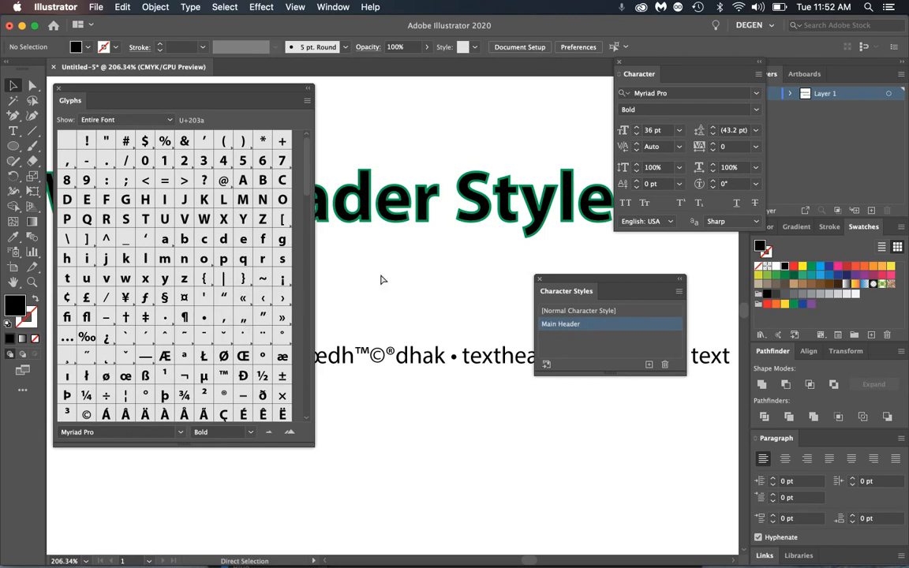
{"action": "key", "text": "super+0"}
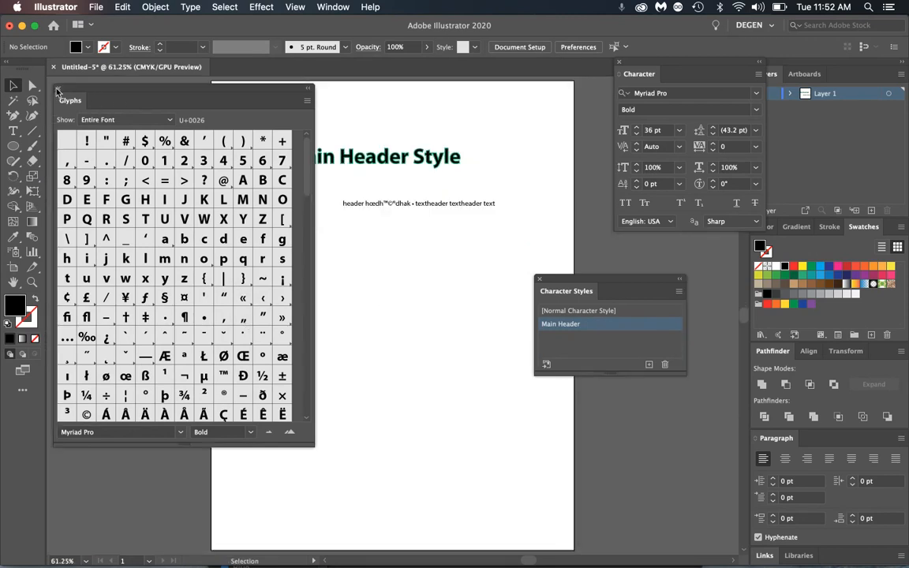
- Close the Glyphs panel and delete both marquee-selected text objects from the artboard
{"action": "left_click", "coordinate": [57, 90]}
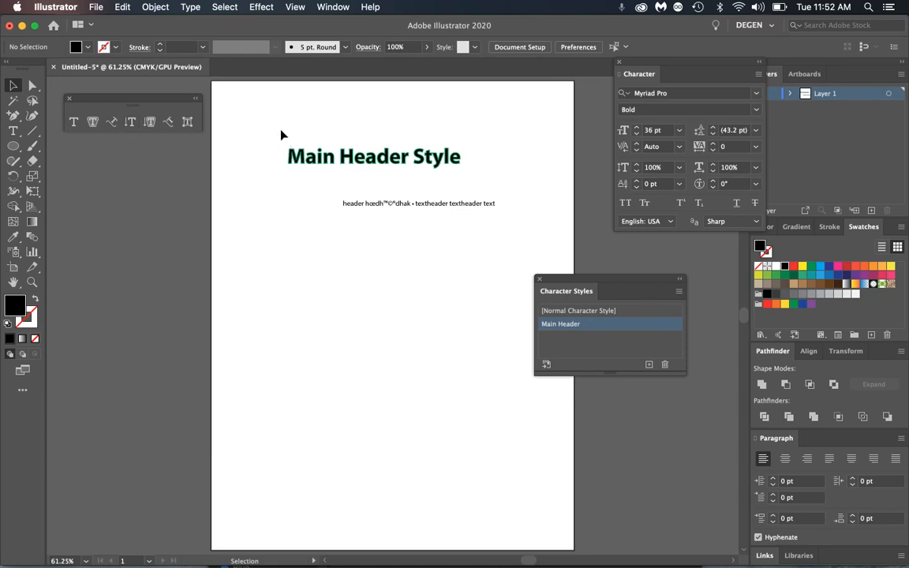
{"action": "left_click_drag", "start_coordinate": [282, 136], "coordinate": [499, 264]}
{"action": "key", "text": "Delete"}
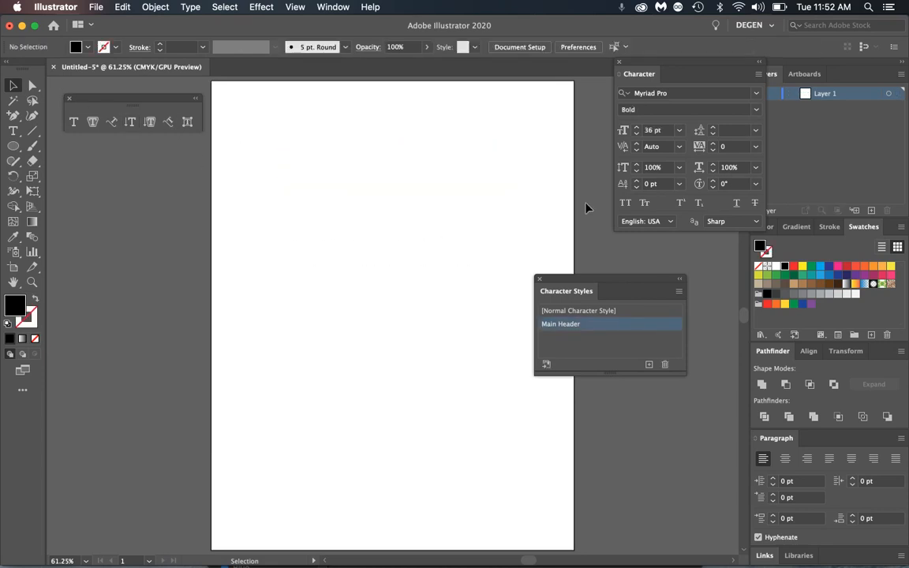
{"action": "left_click_drag", "start_coordinate": [582, 281], "coordinate": [649, 267]}
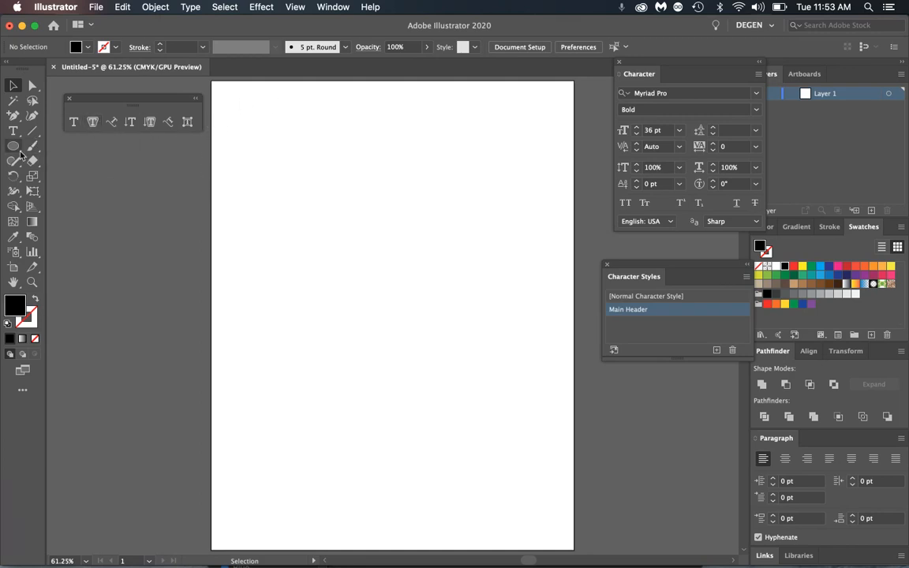
- Draw a closed Pen path with straight left and bottom sides and a wavy top, stroked with no fill
{"action": "left_click_drag", "start_coordinate": [13, 115], "coordinate": [44, 116]}
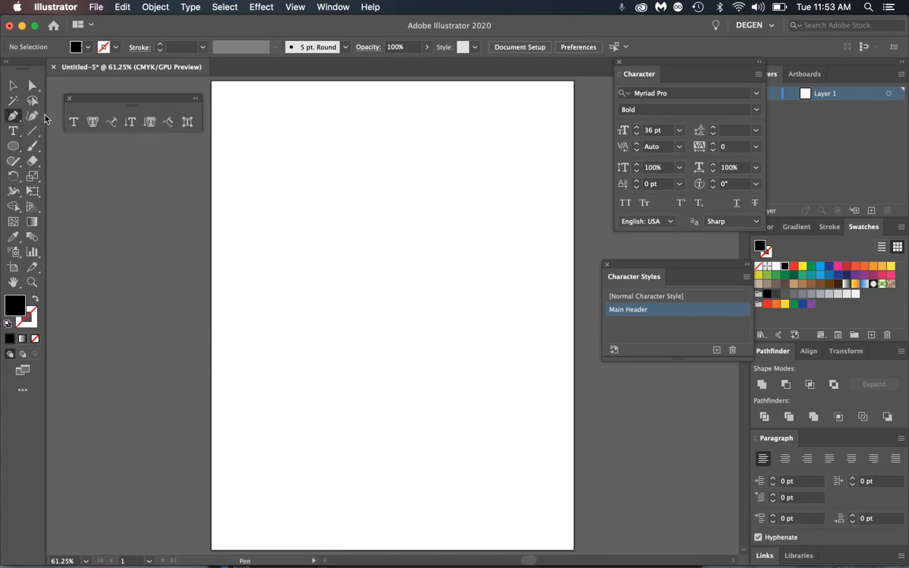
{"action": "left_click", "coordinate": [239, 172]}
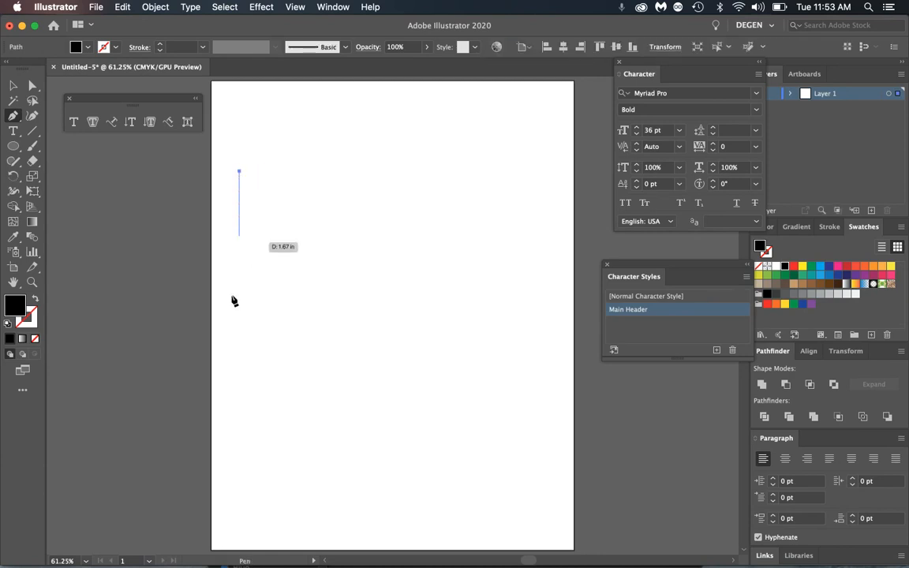
{"action": "left_click", "coordinate": [239, 321]}
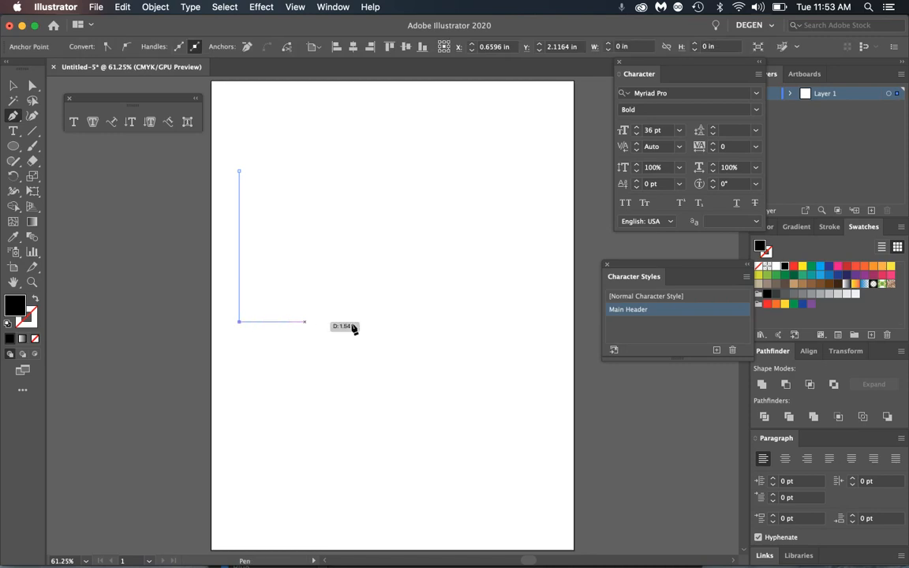
{"action": "left_click", "coordinate": [522, 322]}
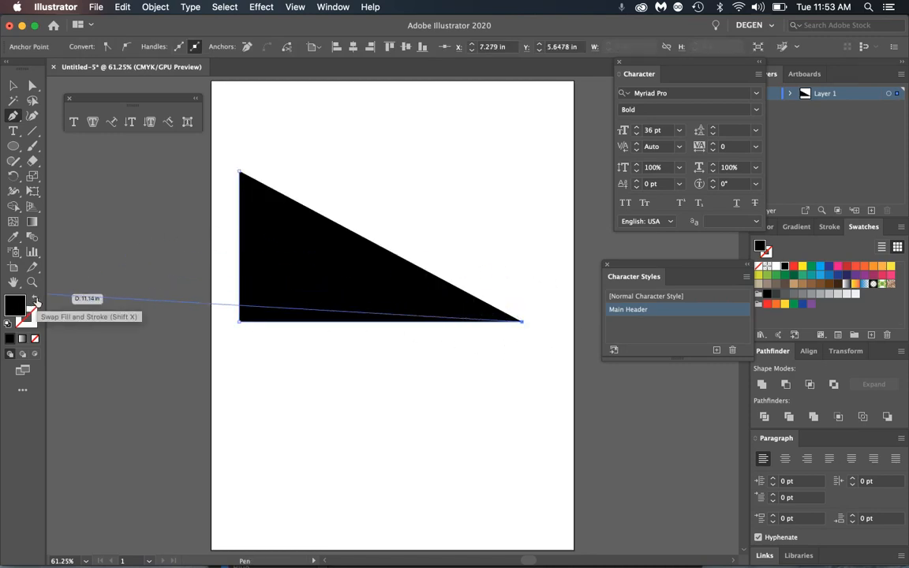
{"action": "left_click", "coordinate": [35, 300]}
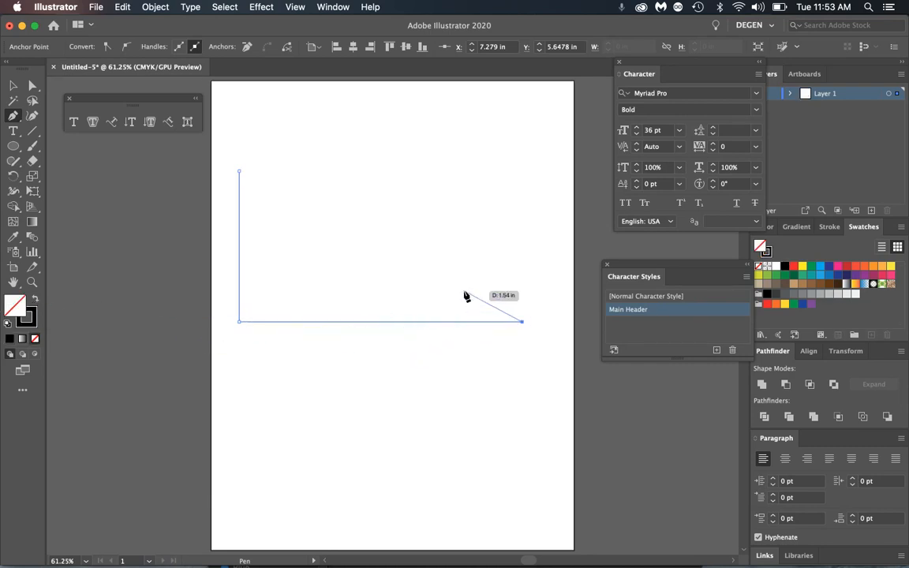
{"action": "left_click_drag", "start_coordinate": [454, 256], "coordinate": [398, 246]}
{"action": "left_click_drag", "start_coordinate": [346, 211], "coordinate": [340, 193]}
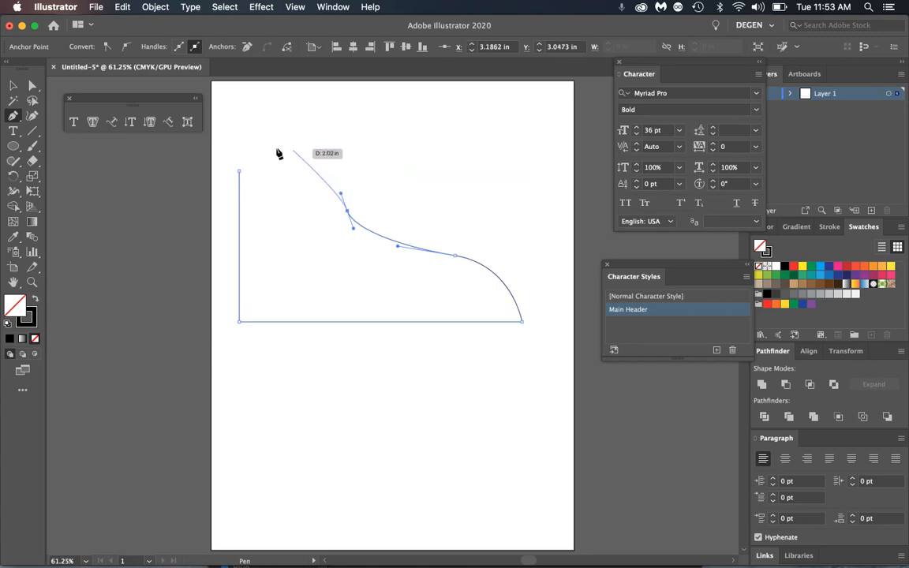
{"action": "left_click_drag", "start_coordinate": [240, 172], "coordinate": [183, 195]}
{"action": "left_click", "coordinate": [13, 86]}
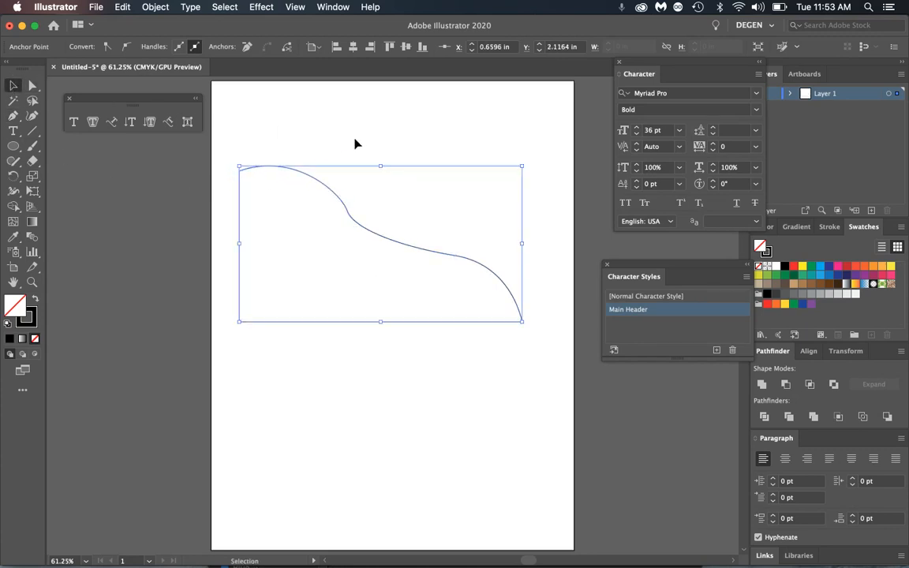
- Turn the wavy shape's edge into an area type container with the Area Type tool
{"action": "left_click", "coordinate": [353, 221]}
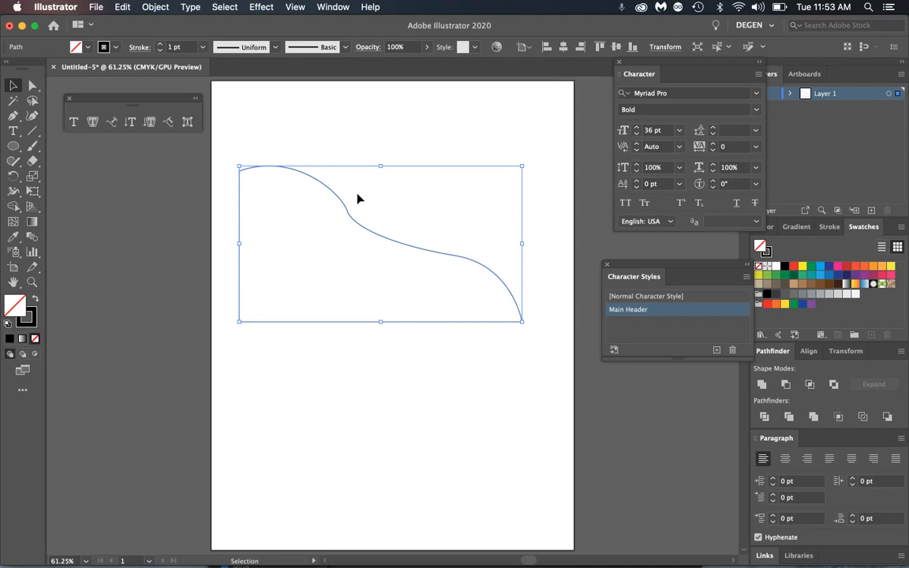
{"action": "left_click", "coordinate": [93, 123]}
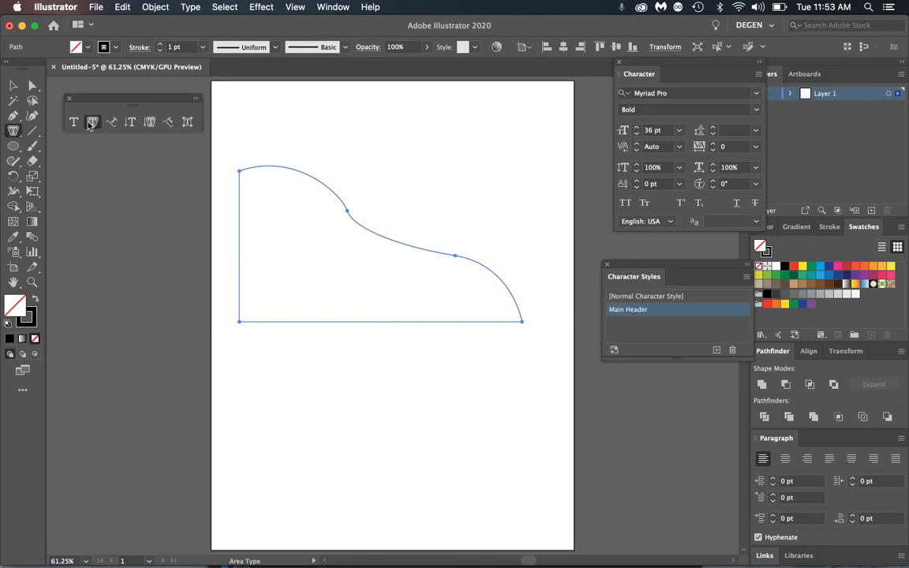
{"action": "left_click", "coordinate": [288, 234]}
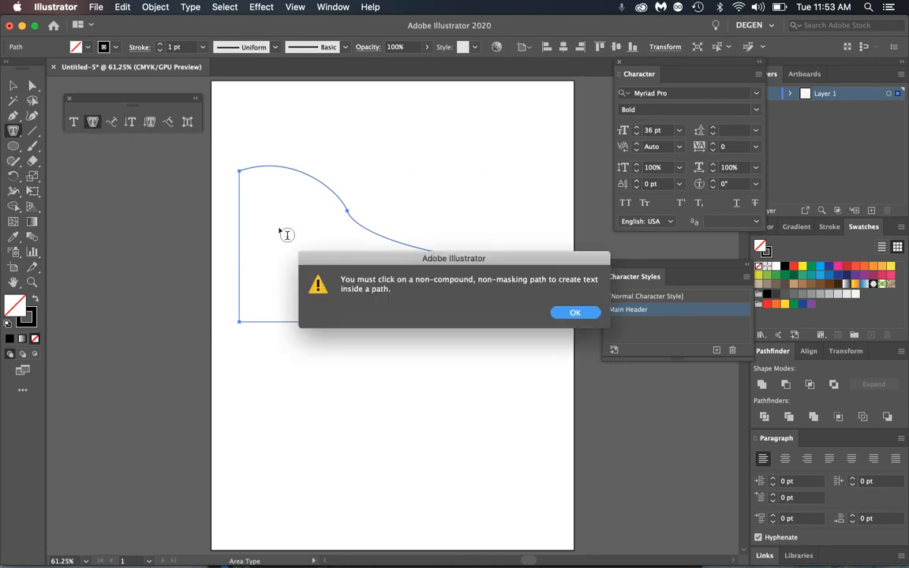
{"action": "left_click", "coordinate": [574, 313]}
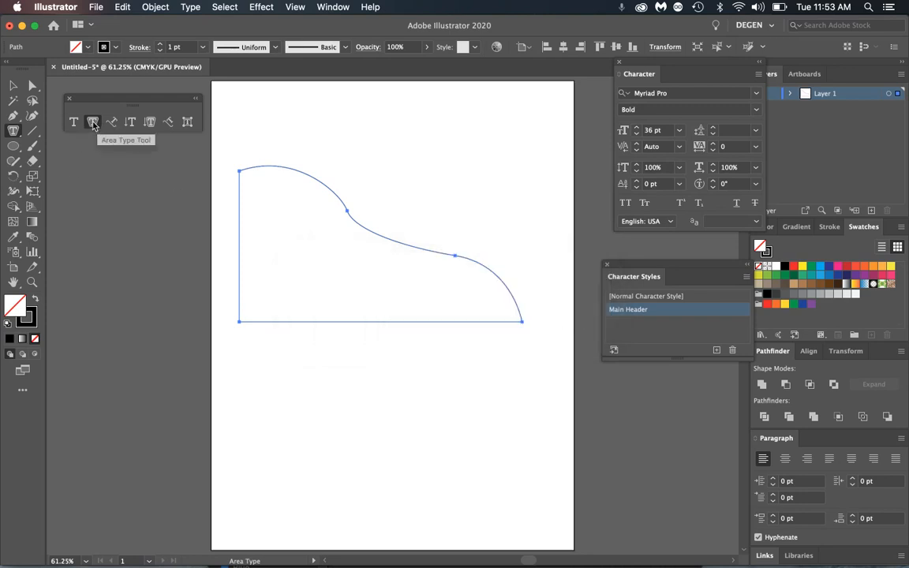
{"action": "left_click", "coordinate": [263, 174]}
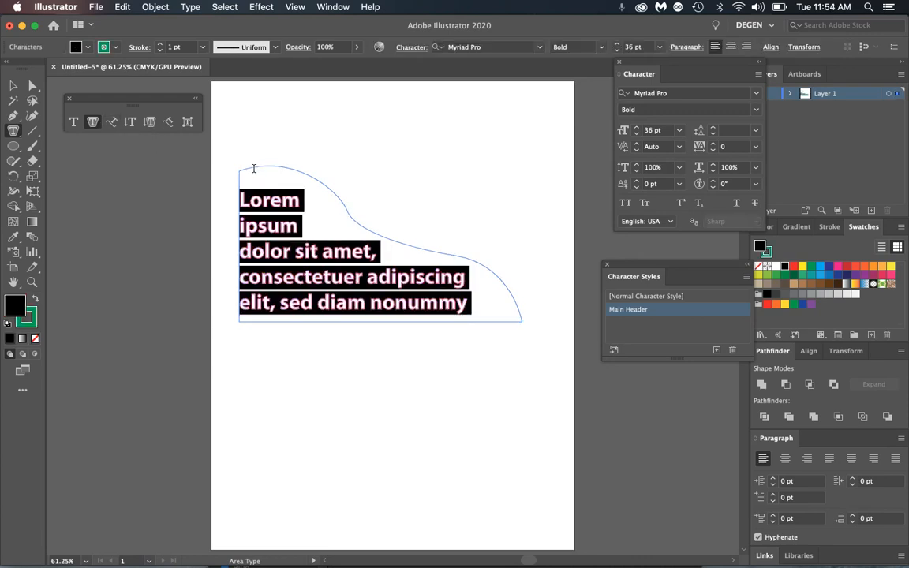
- Apply [Normal Character Style] and paste the Lorem ipsum text repeatedly to nearly fill the shape
{"action": "left_click", "coordinate": [659, 297]}
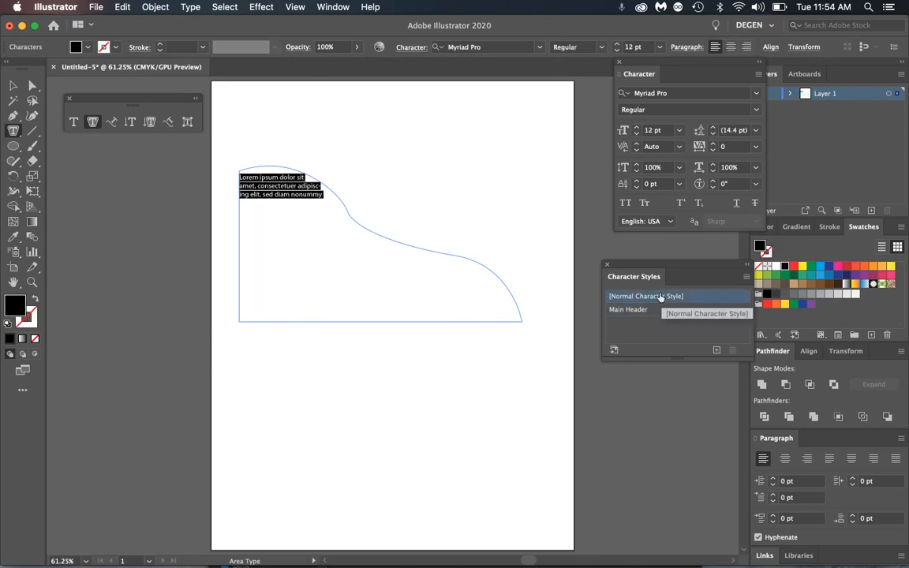
{"action": "key", "text": "super+c"}
{"action": "key", "text": "super+v"}
{"action": "key", "text": "super+v"}
{"action": "key", "text": "super+v"}
{"action": "key", "text": "super+v"}
{"action": "key", "text": "super+v"}
{"action": "key", "text": "super+v"}
{"action": "key", "text": "super+v"}
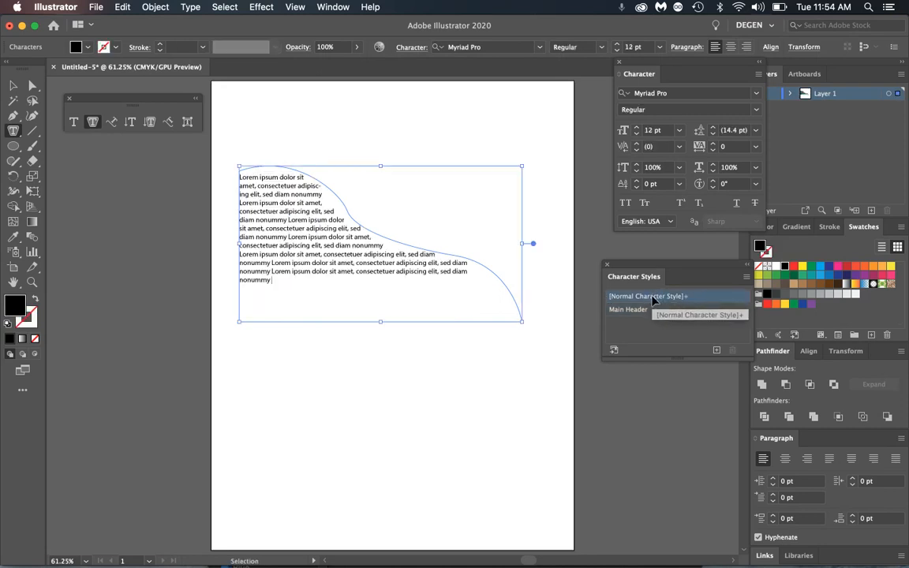
{"action": "key", "text": "super+v"}
{"action": "key", "text": "super+v"}
{"action": "key", "text": "super+v"}
{"action": "key", "text": "super+v"}
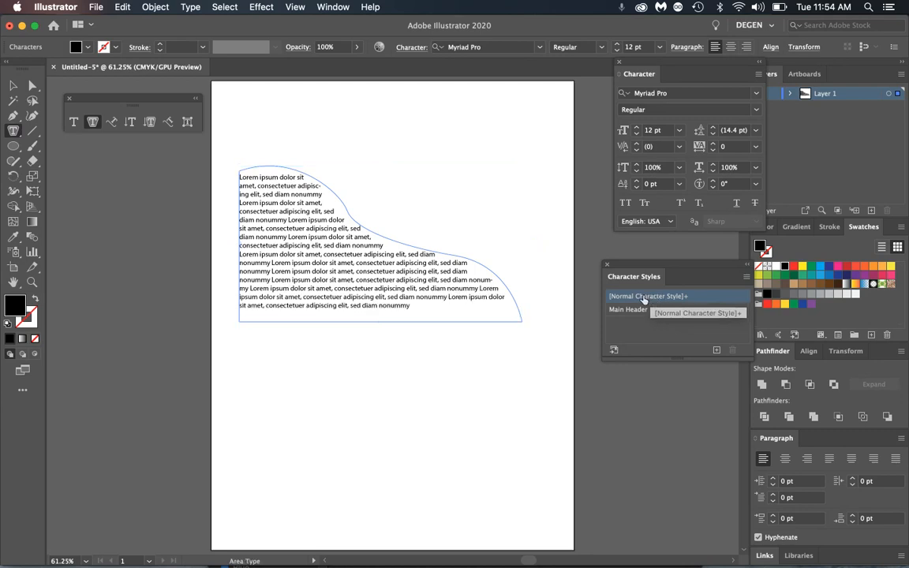
{"action": "left_click", "coordinate": [14, 86]}
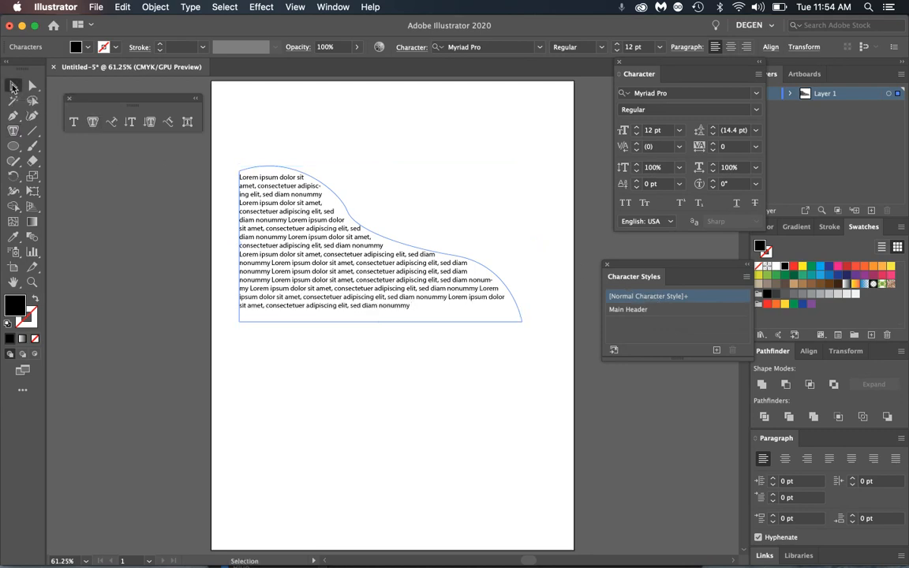
{"action": "left_click", "coordinate": [378, 147]}
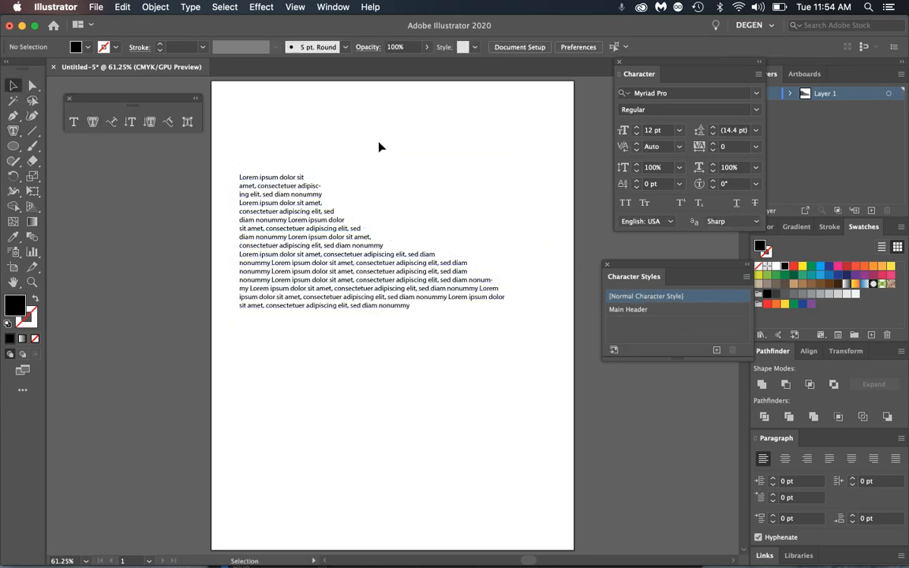
- Paste two more batches of placeholder text and move the text shape up and left
{"action": "left_click", "coordinate": [440, 267]}
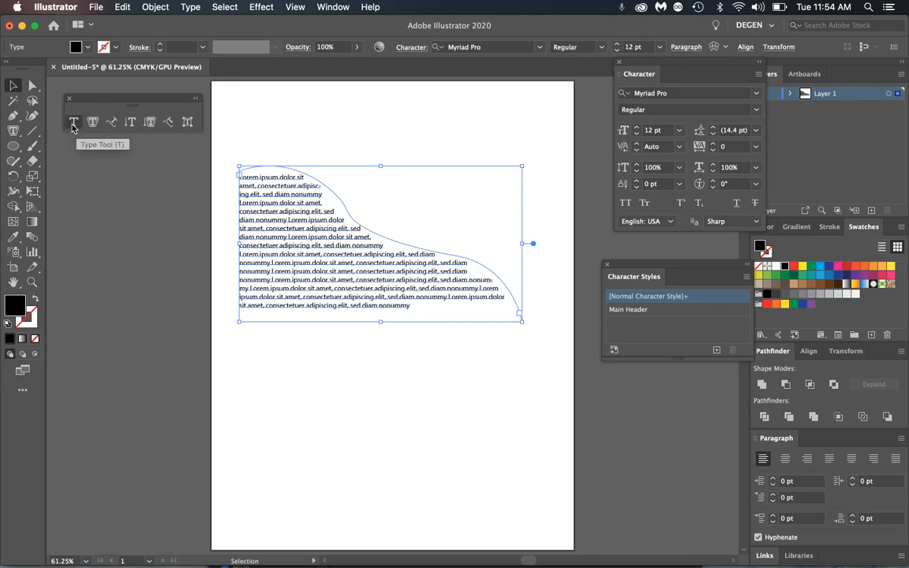
{"action": "key", "text": "super+shift+a"}
{"action": "double_click", "coordinate": [379, 297]}
{"action": "key", "text": "super+v"}
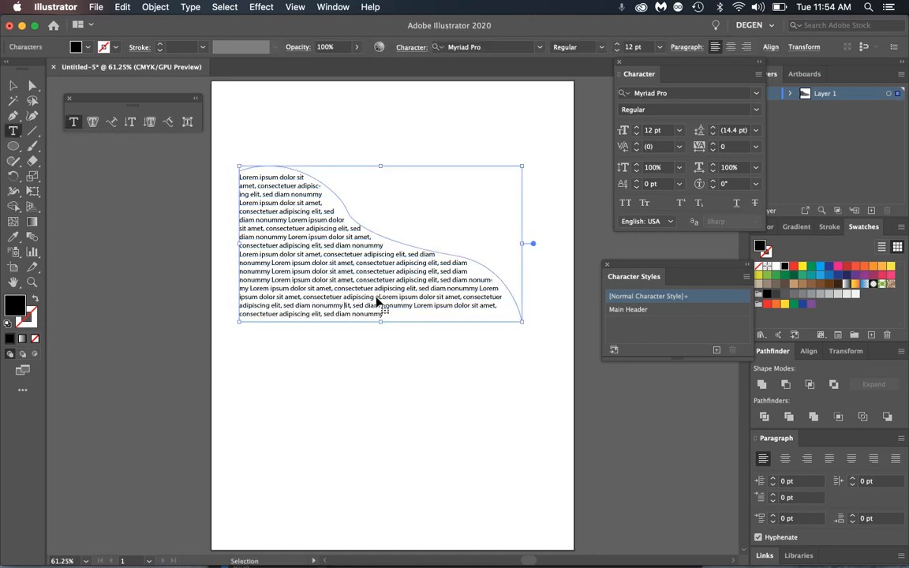
{"action": "key", "text": "super+v"}
{"action": "left_click", "coordinate": [14, 87]}
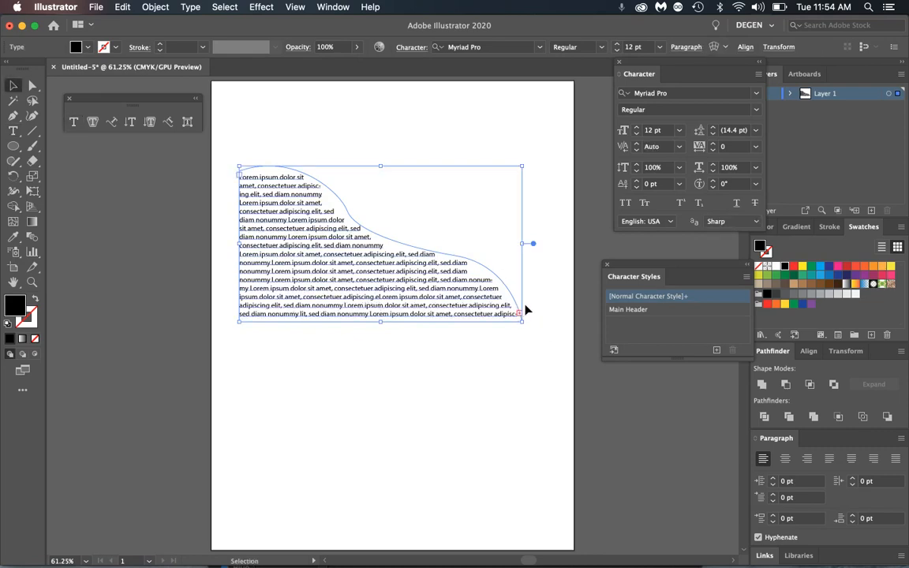
{"action": "left_click_drag", "start_coordinate": [505, 302], "coordinate": [497, 266]}
{"action": "left_click", "coordinate": [511, 341]}
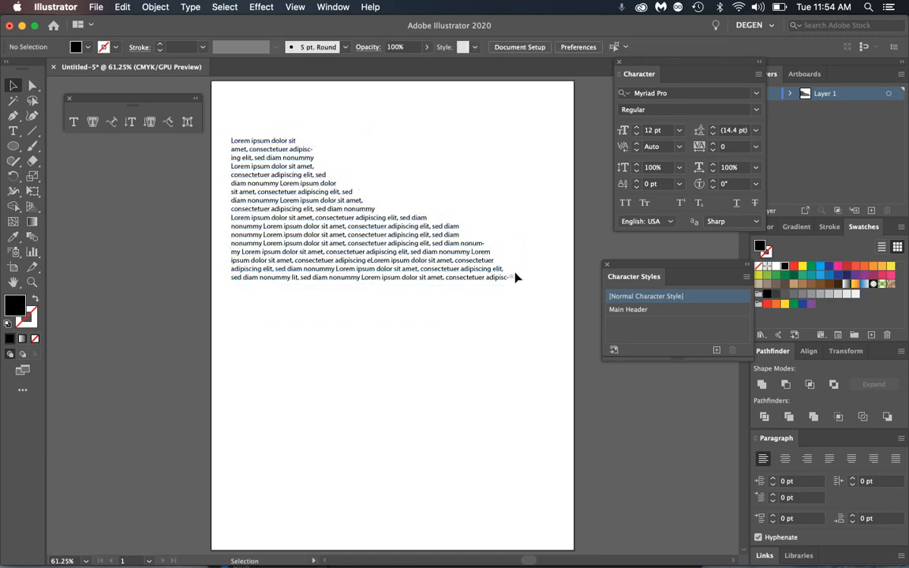
- Thread the overflow text into a new linked area below, then delete that area
{"action": "left_click", "coordinate": [513, 282]}
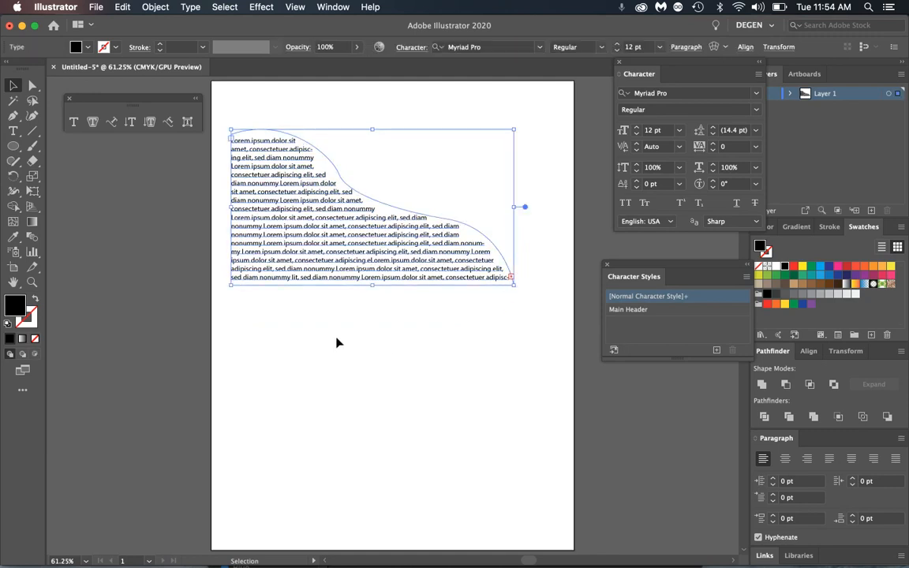
{"action": "double_click", "coordinate": [512, 279]}
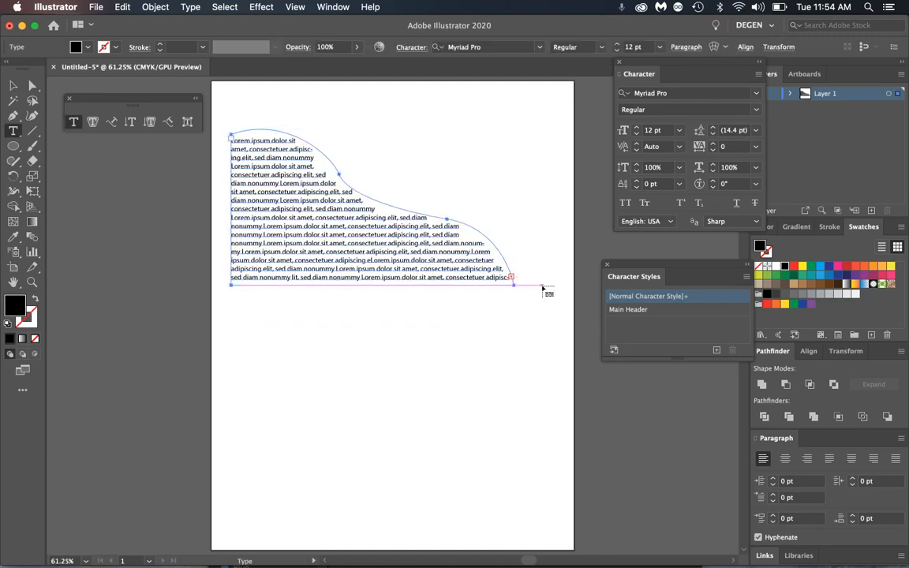
{"action": "left_click", "coordinate": [231, 309]}
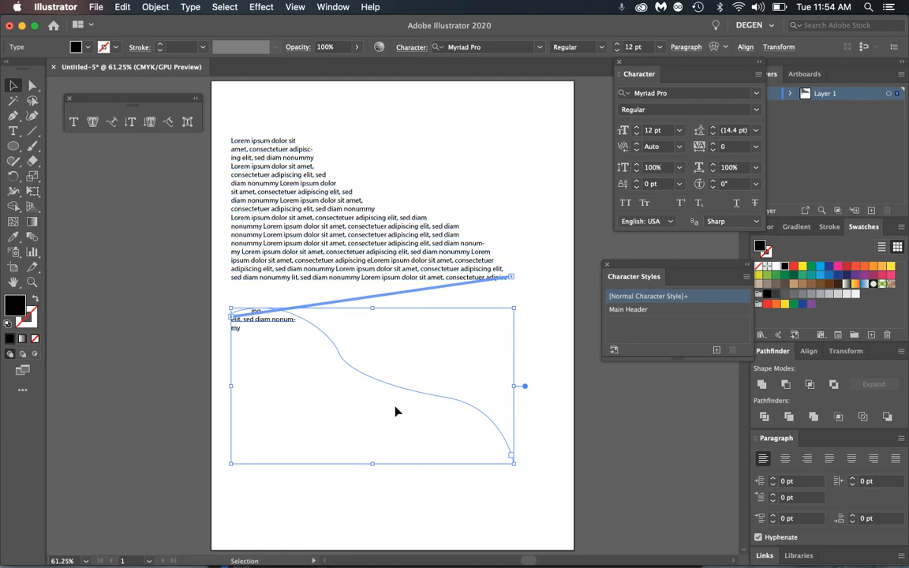
{"action": "key", "text": "Delete"}
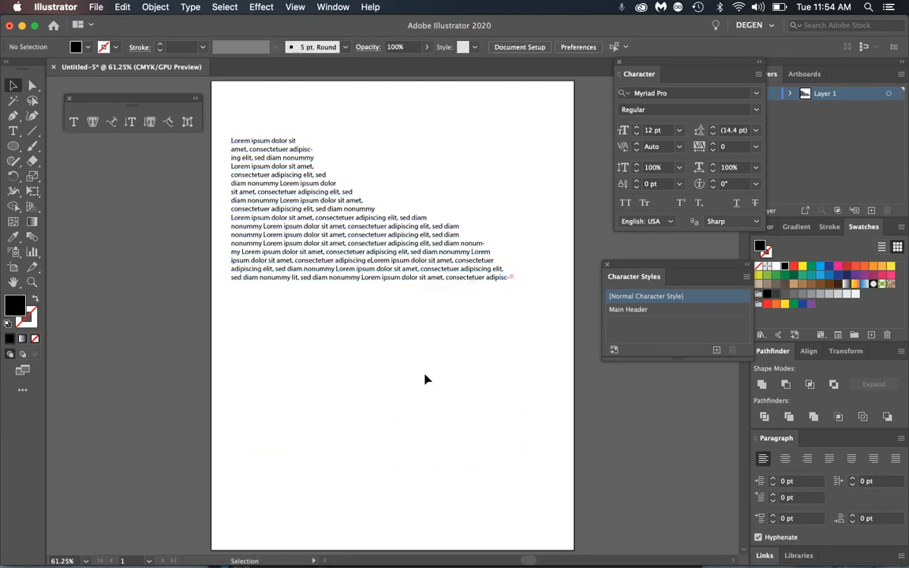
- Delete surplus text from the last lines so the text fits inside the shape
{"action": "double_click", "coordinate": [459, 278]}
{"action": "left_click_drag", "start_coordinate": [457, 269], "coordinate": [430, 245]}
{"action": "key", "text": "BackSpace"}
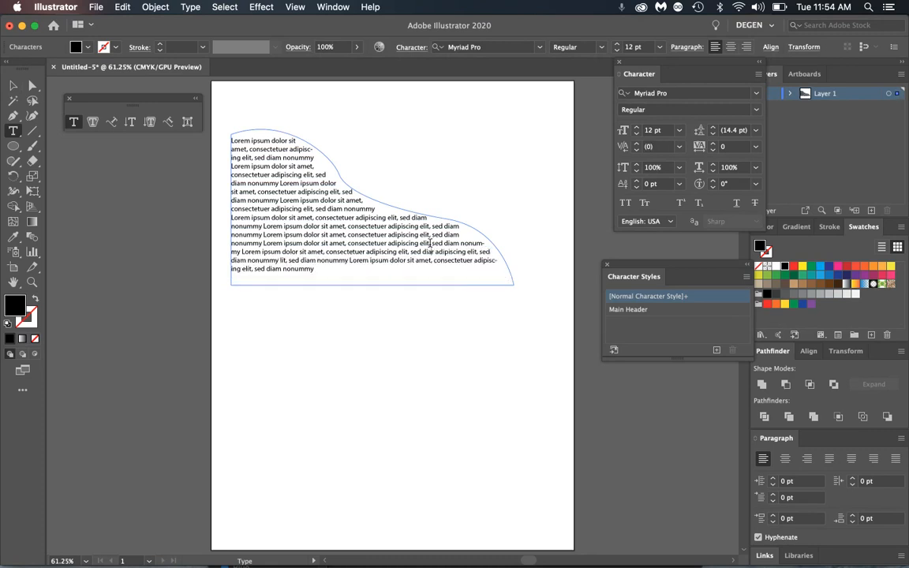
{"action": "left_click", "coordinate": [13, 85]}
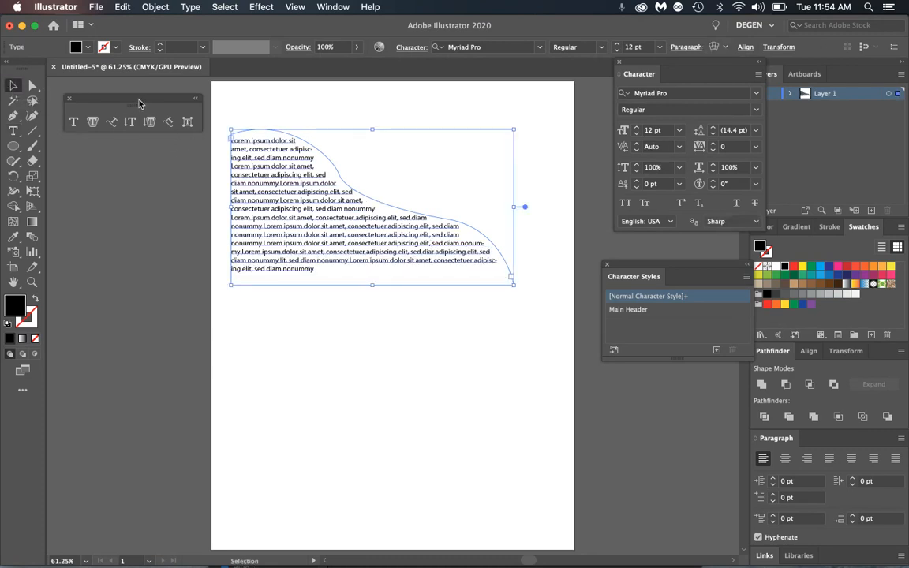
{"action": "left_click", "coordinate": [31, 87]}
- Drag the curve's anchor points to reshape the top edge so the paragraph reflows
{"action": "left_click", "coordinate": [357, 164]}
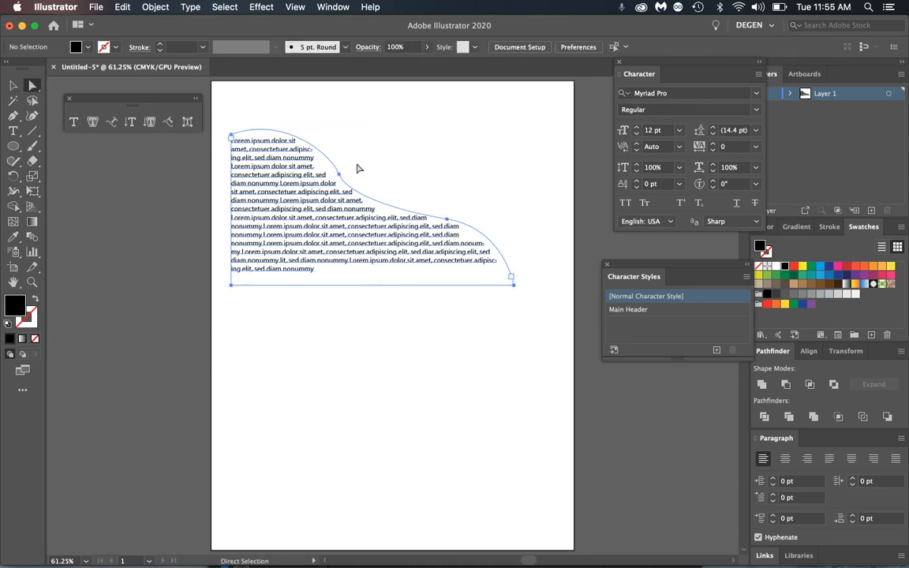
{"action": "left_click", "coordinate": [340, 174]}
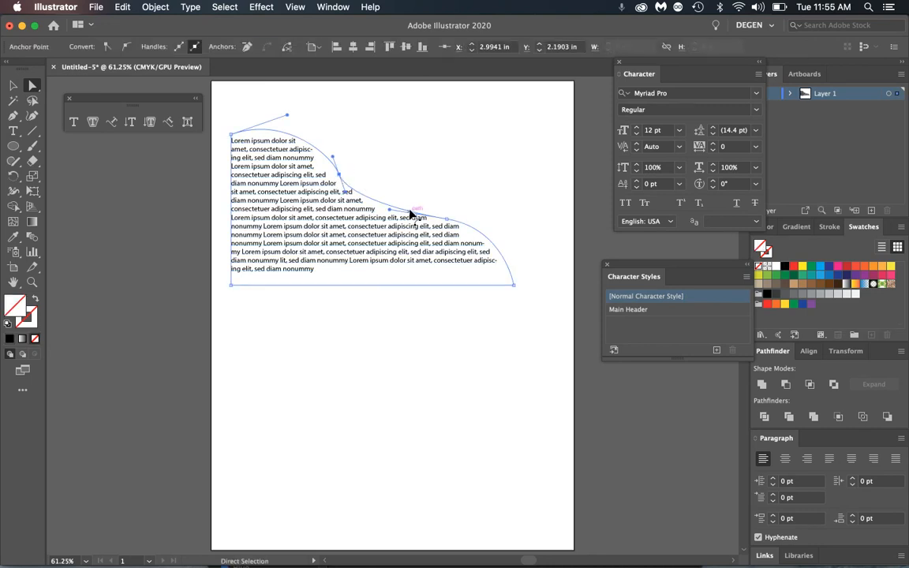
{"action": "left_click_drag", "start_coordinate": [339, 174], "coordinate": [321, 197]}
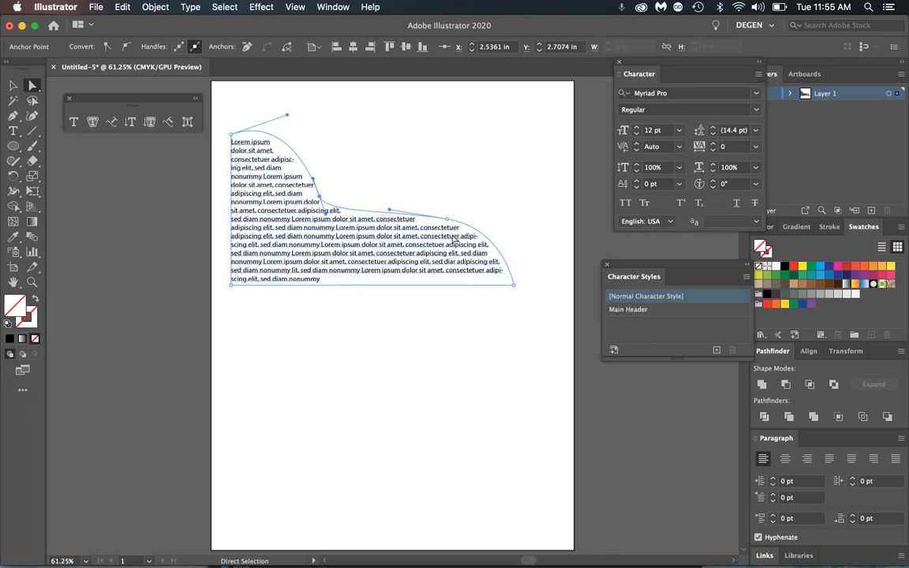
{"action": "left_click_drag", "start_coordinate": [447, 219], "coordinate": [443, 234]}
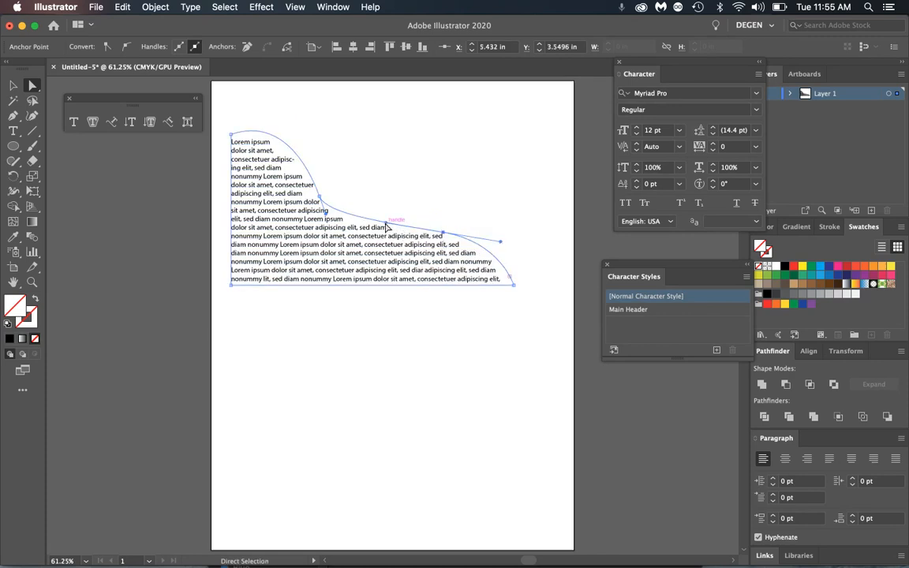
{"action": "mouse_move", "coordinate": [386, 222]}
{"action": "left_mouse_down"}
{"action": "mouse_move", "coordinate": [365, 197]}
{"action": "mouse_move", "coordinate": [386, 206]}
{"action": "mouse_move", "coordinate": [386, 196]}
{"action": "mouse_move", "coordinate": [387, 205]}
{"action": "left_mouse_up"}
{"action": "left_click", "coordinate": [14, 85]}
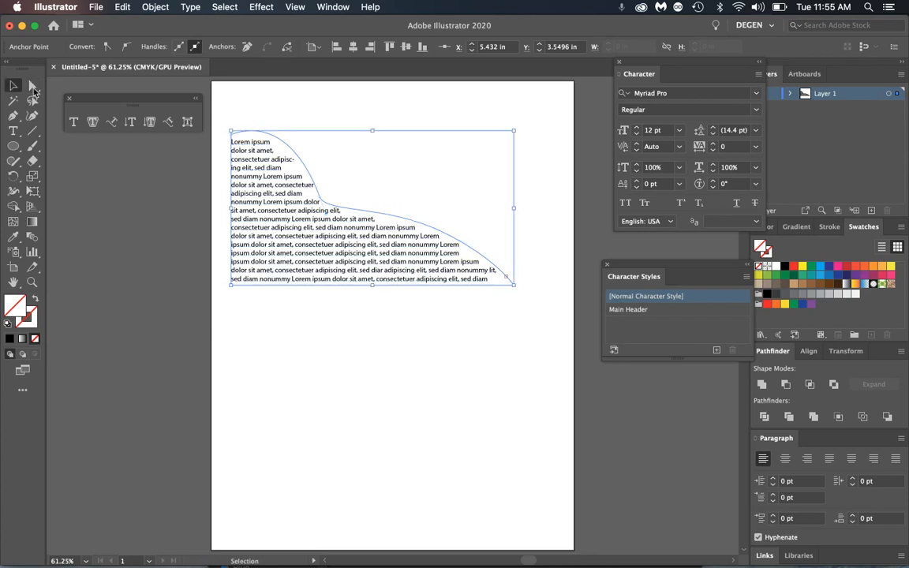
{"action": "left_click", "coordinate": [260, 188]}
- Make 'Lorem ipsum dolor sit amet,' a centred 16 pt heading, removing a fragment and adding a line break
{"action": "triple_click", "coordinate": [249, 151]}
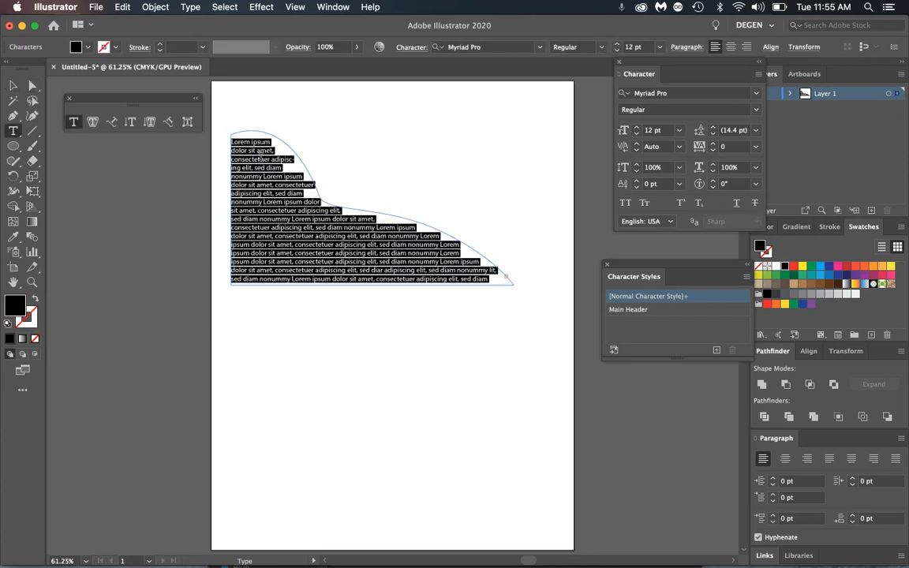
{"action": "left_click_drag", "start_coordinate": [276, 154], "coordinate": [225, 141]}
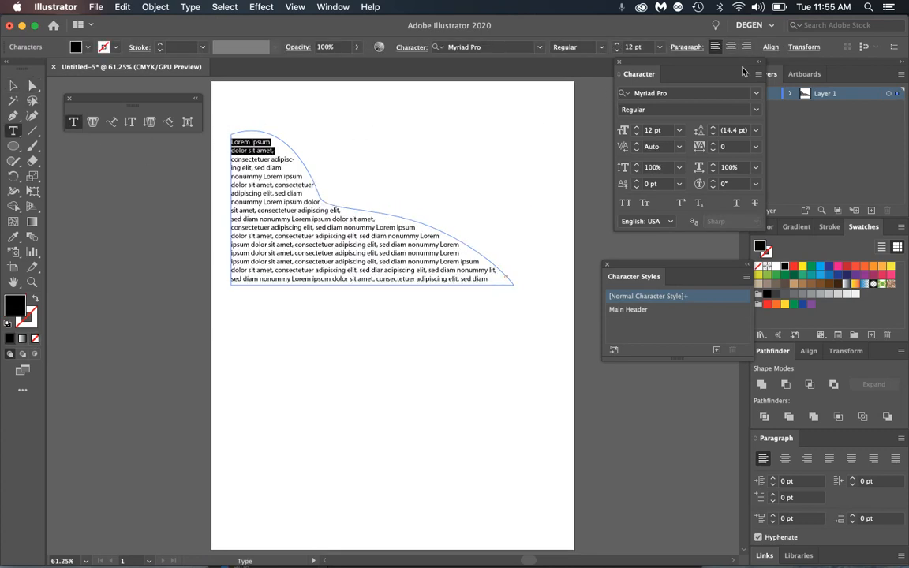
{"action": "key", "text": "super+shift+c"}
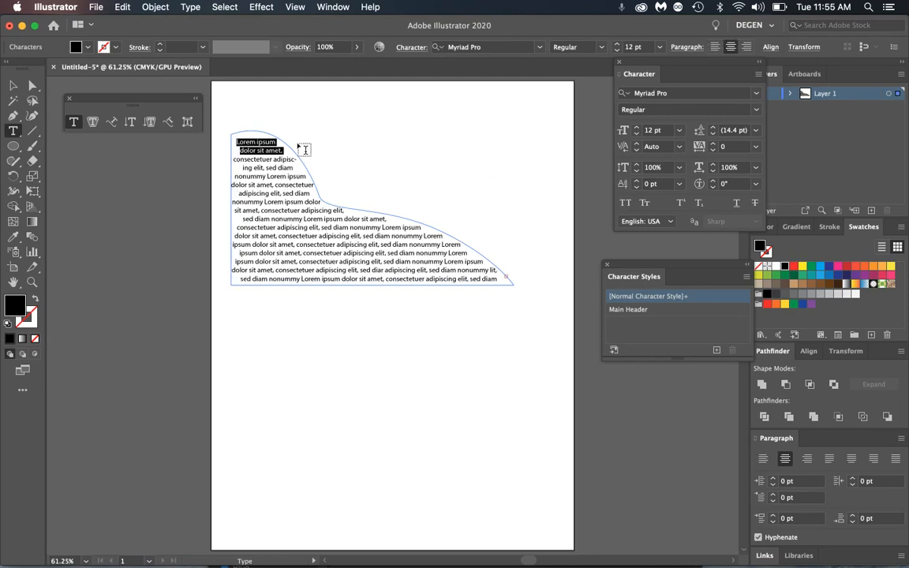
{"action": "left_click_drag", "start_coordinate": [234, 159], "coordinate": [286, 158]}
{"action": "key", "text": "BackSpace"}
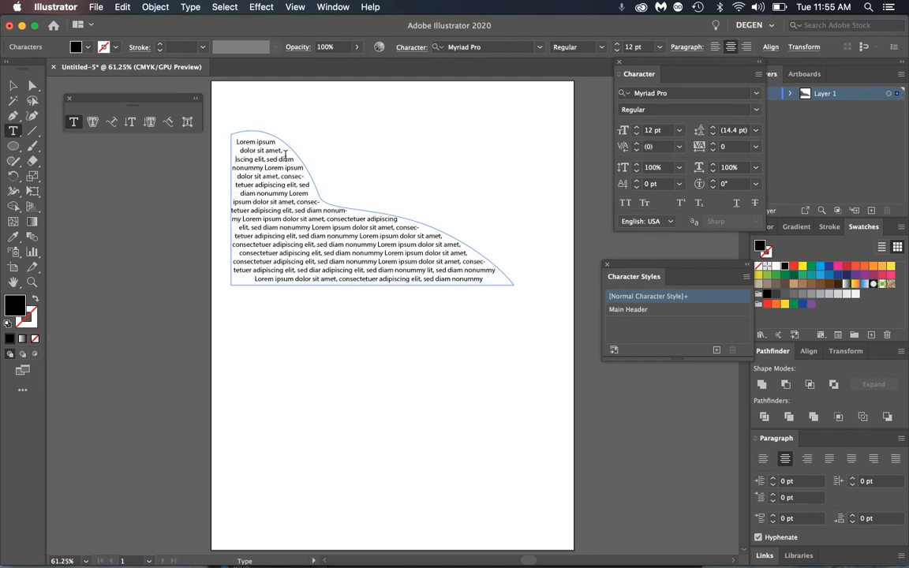
{"action": "key", "text": "Return"}
{"action": "key", "text": "Return"}
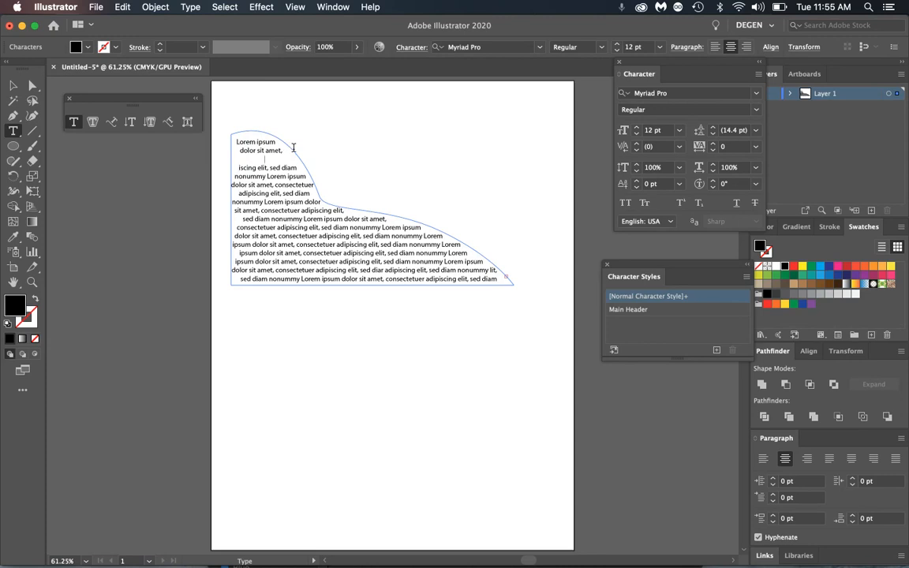
{"action": "key", "text": "super+a"}
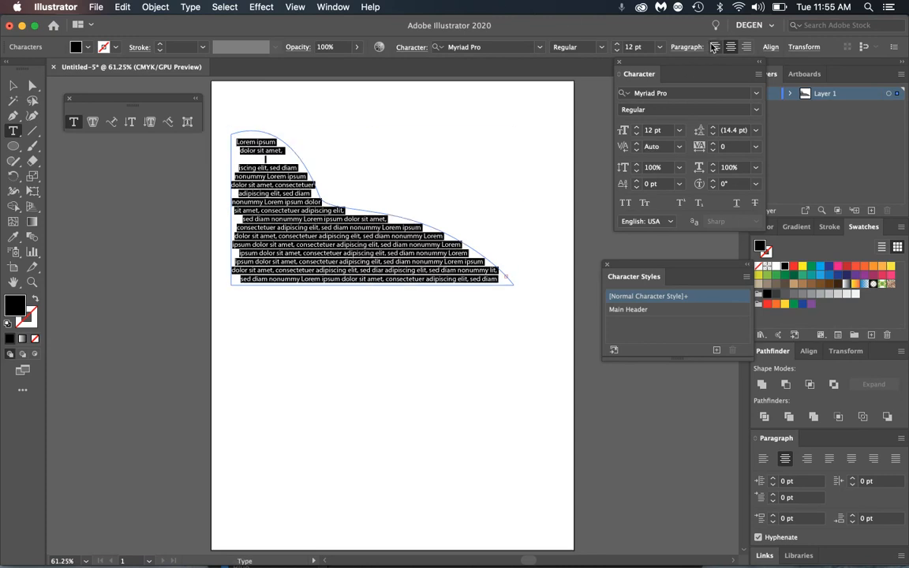
{"action": "left_click", "coordinate": [715, 46]}
{"action": "left_click_drag", "start_coordinate": [276, 150], "coordinate": [231, 141]}
{"action": "left_click", "coordinate": [731, 47]}
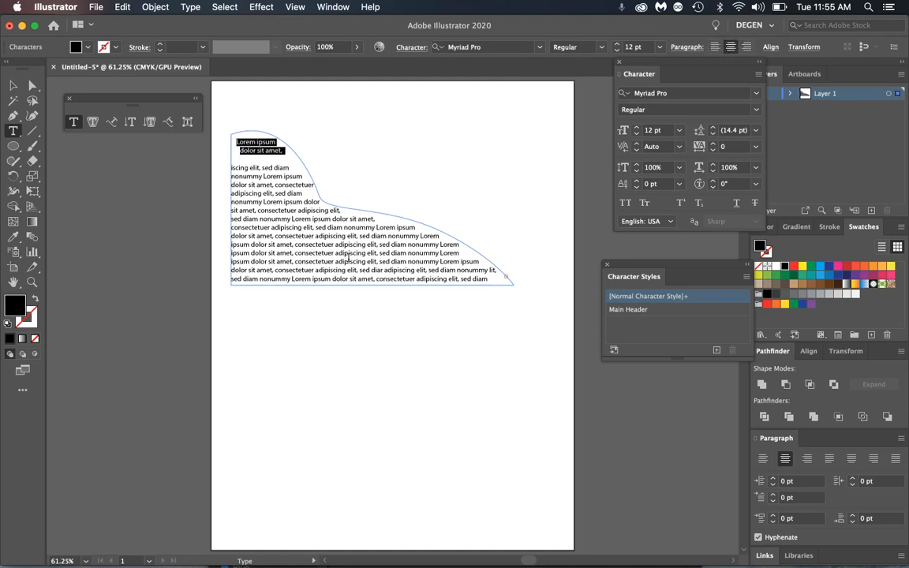
{"action": "key", "text": "super+shift+period"}
{"action": "key", "text": "super+shift+period"}
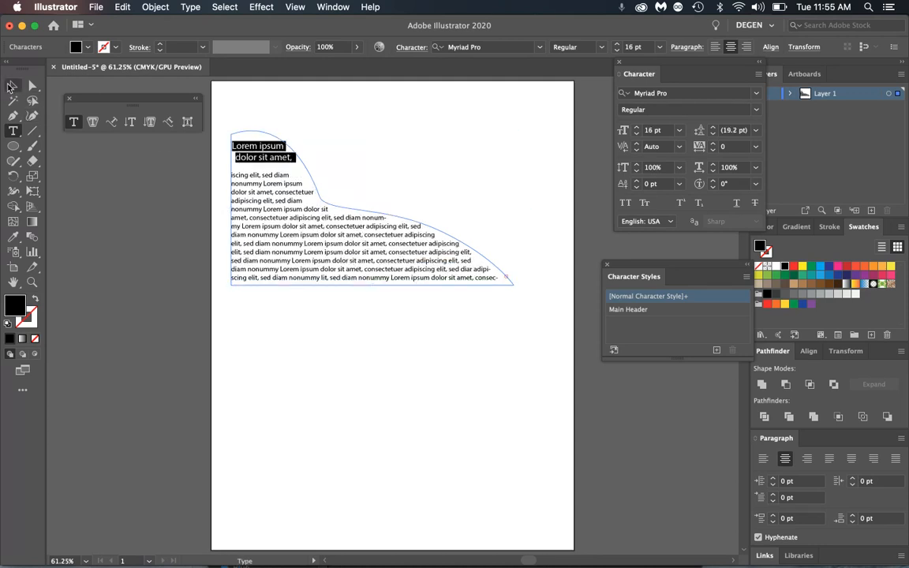
- Extend the curved text area downward and place new Lorem ipsum point text below it
{"action": "left_click", "coordinate": [13, 86]}
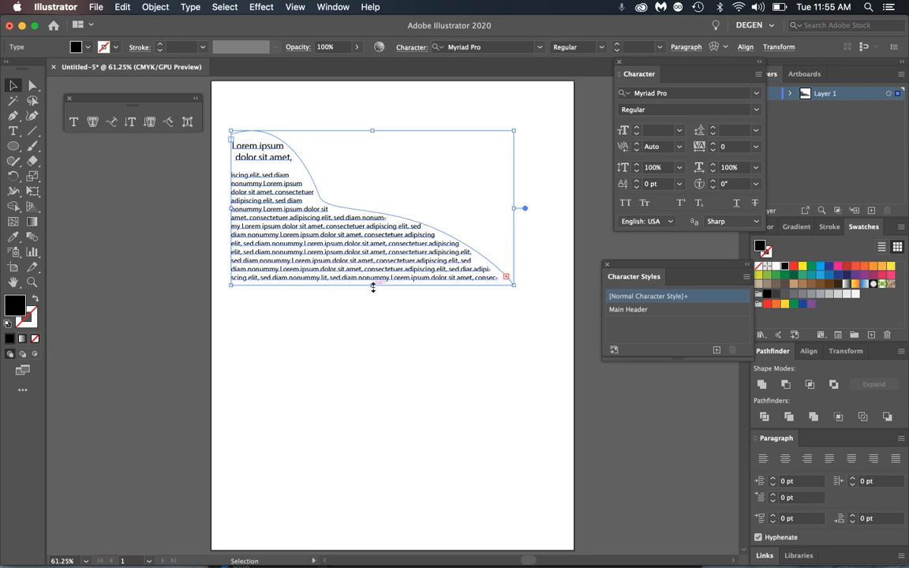
{"action": "mouse_move", "coordinate": [374, 288]}
{"action": "left_mouse_down"}
{"action": "mouse_move", "coordinate": [367, 339]}
{"action": "mouse_move", "coordinate": [380, 296]}
{"action": "left_mouse_up"}
{"action": "key", "text": "t"}
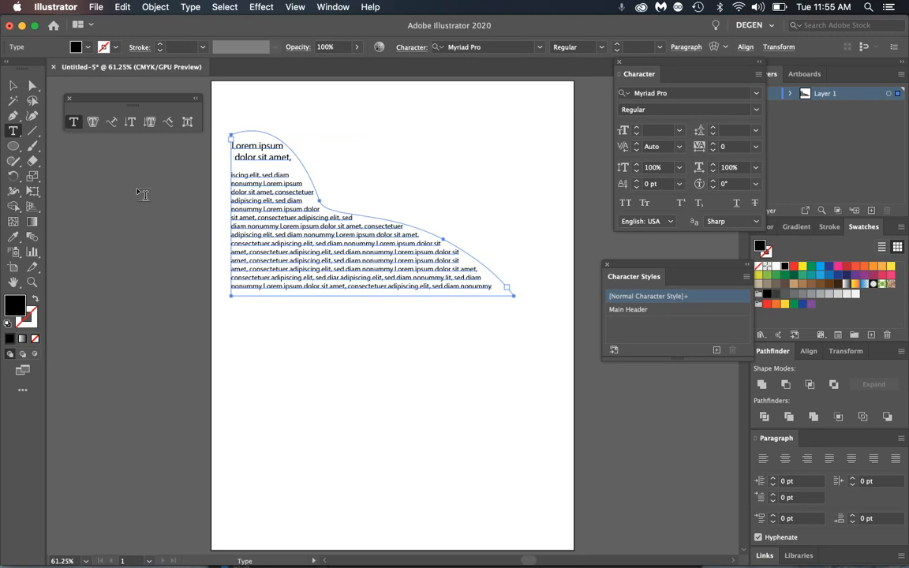
{"action": "left_click", "coordinate": [257, 332]}
- Scale up the Lorem ipsum point text and enlarge the curved text area down and right
{"action": "key", "text": "Escape"}
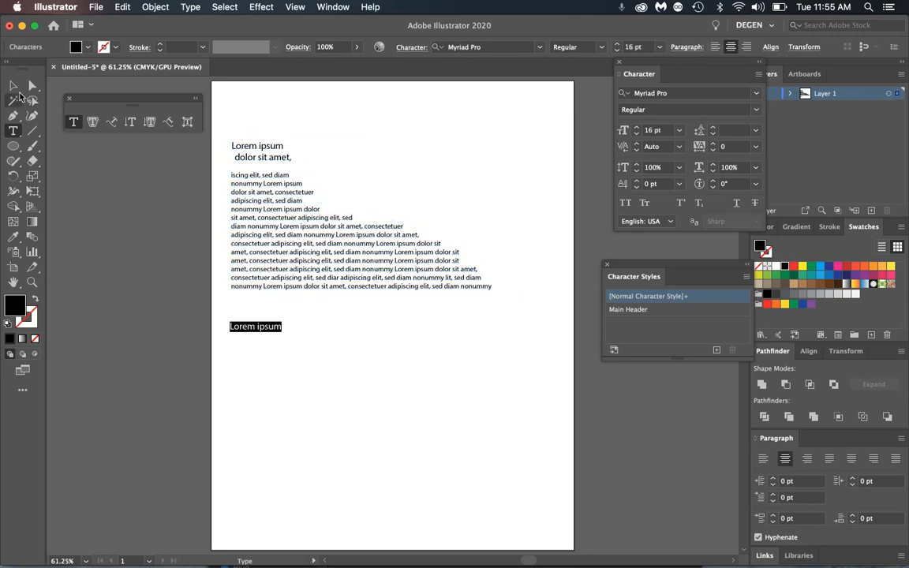
{"action": "left_click_drag", "start_coordinate": [284, 333], "coordinate": [320, 350]}
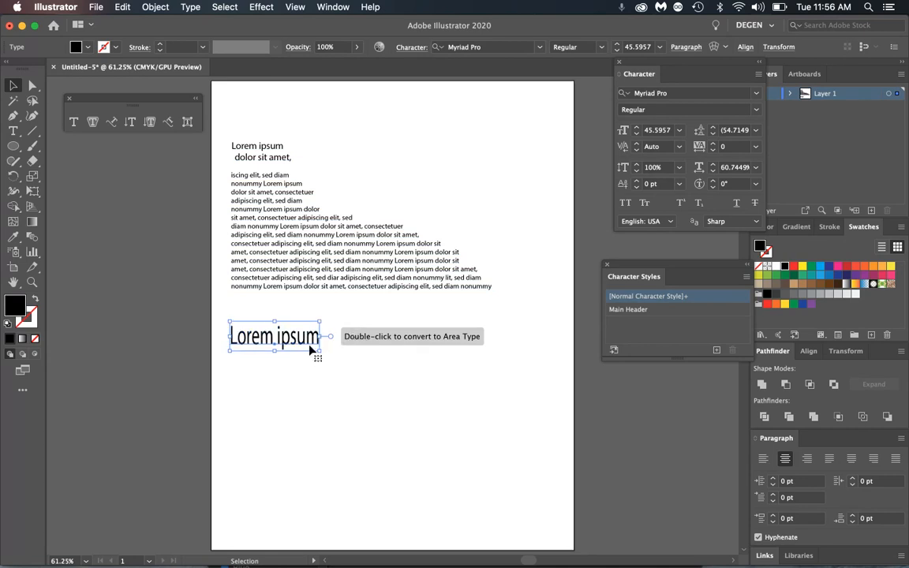
{"action": "left_click_drag", "start_coordinate": [320, 321], "coordinate": [356, 318]}
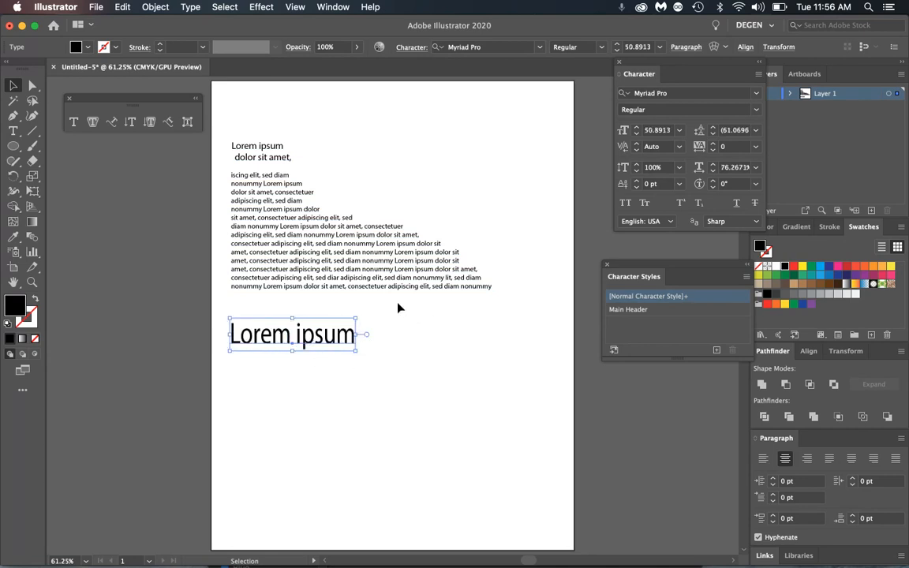
{"action": "left_click", "coordinate": [435, 290]}
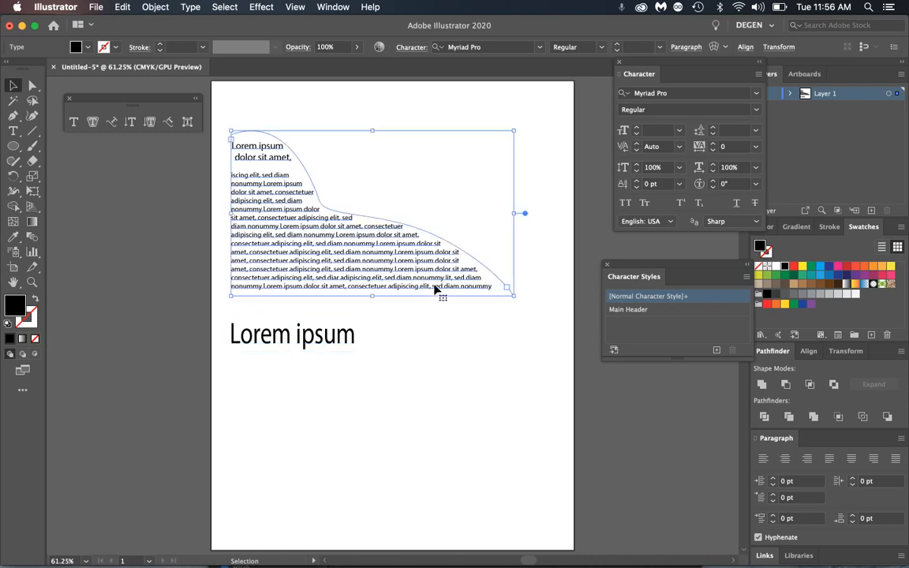
{"action": "left_click_drag", "start_coordinate": [514, 295], "coordinate": [412, 265]}
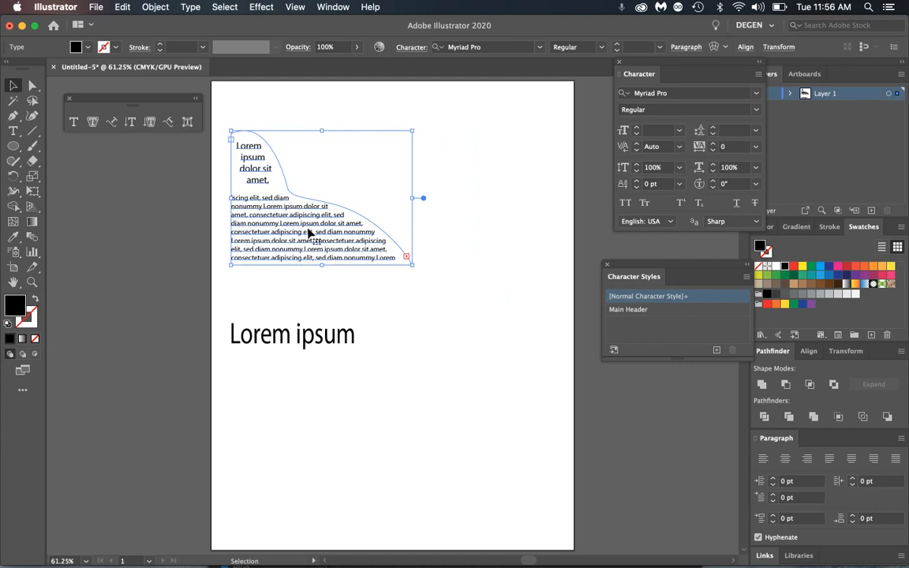
{"action": "left_click_drag", "start_coordinate": [413, 264], "coordinate": [539, 310]}
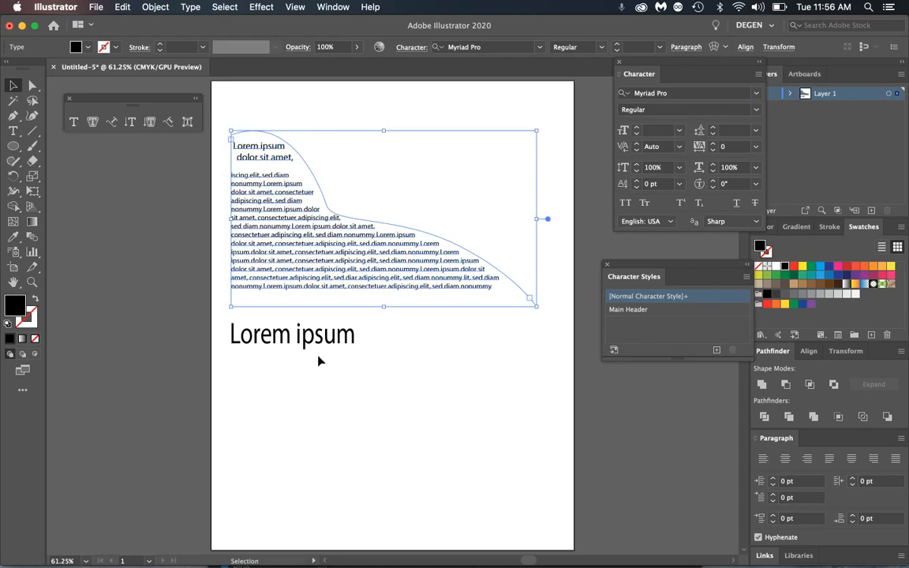
- Reset the Lorem ipsum text to 100% horizontal scale, reposition it, then delete it
{"action": "left_click", "coordinate": [330, 346]}
{"action": "left_click_drag", "start_coordinate": [356, 352], "coordinate": [384, 361]}
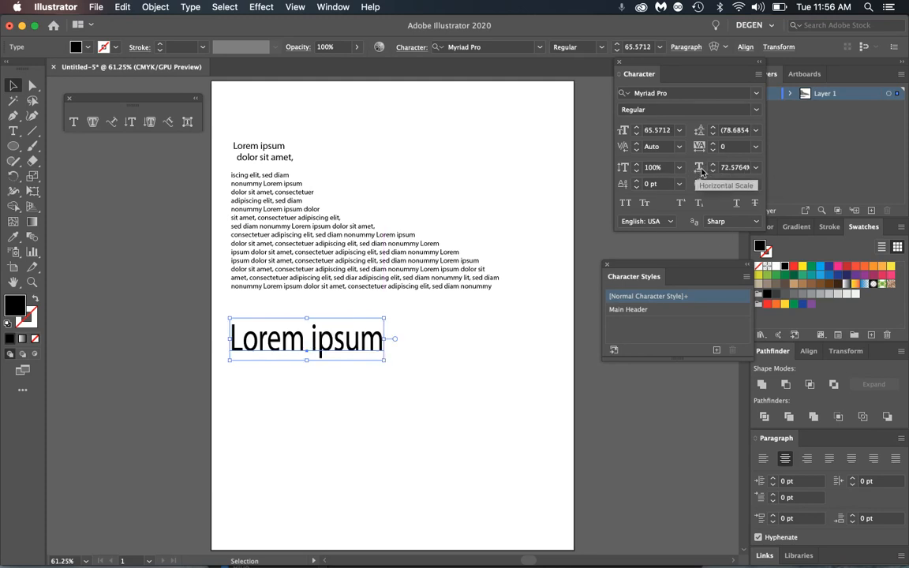
{"action": "left_click", "coordinate": [757, 168]}
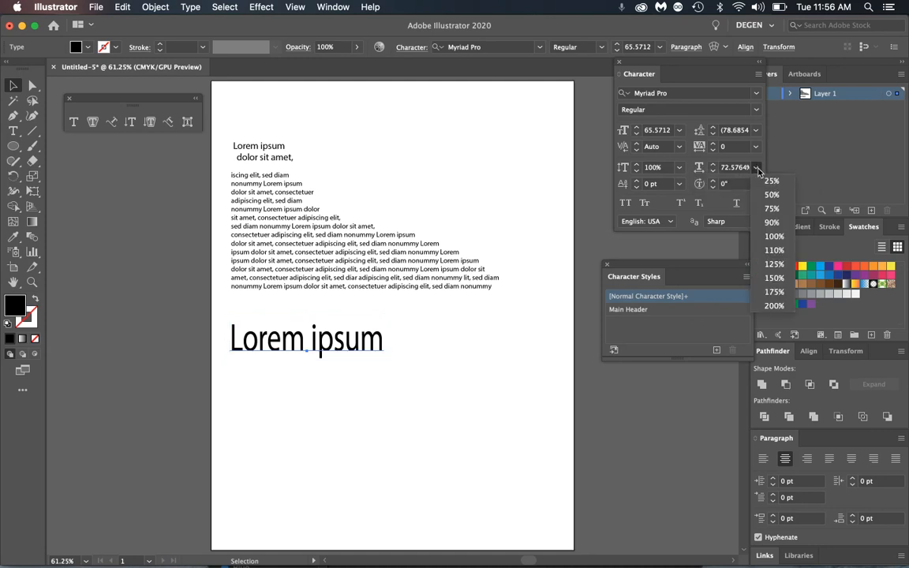
{"action": "left_click", "coordinate": [774, 236]}
{"action": "left_click_drag", "start_coordinate": [369, 353], "coordinate": [332, 340]}
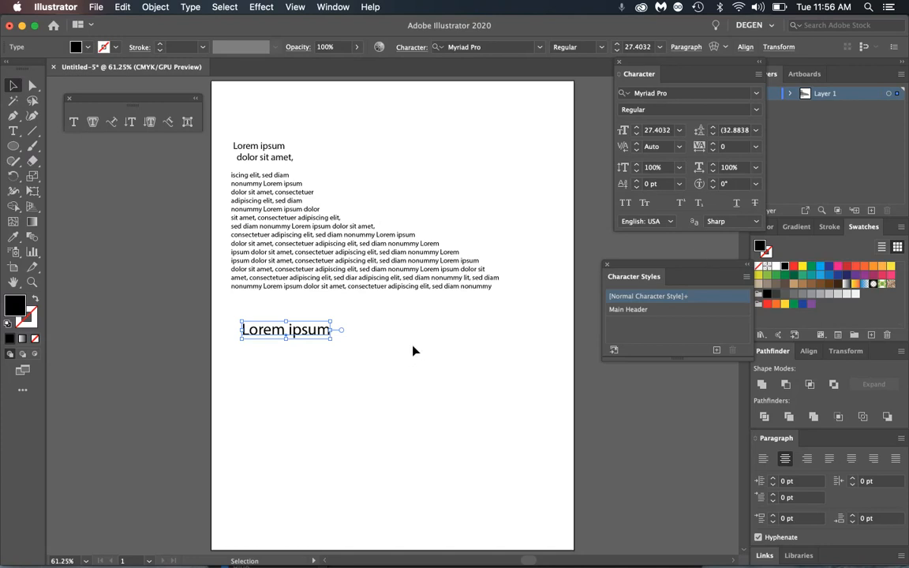
{"action": "key", "text": "Delete"}
- Delete the curved paragraph and draw a stroked, unfilled wavy open curve with the Pen tool
{"action": "left_click", "coordinate": [414, 289]}
{"action": "key", "text": "Delete"}
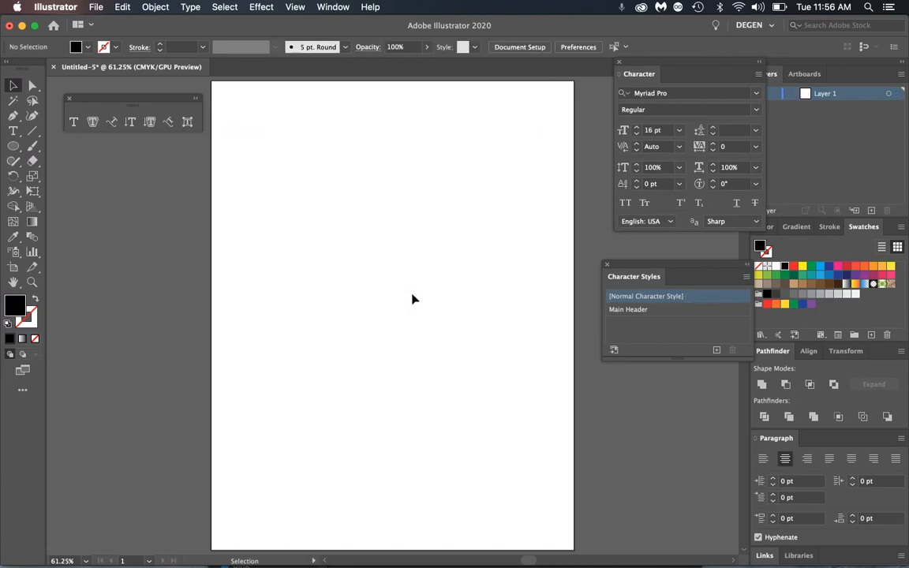
{"action": "left_click", "coordinate": [114, 123]}
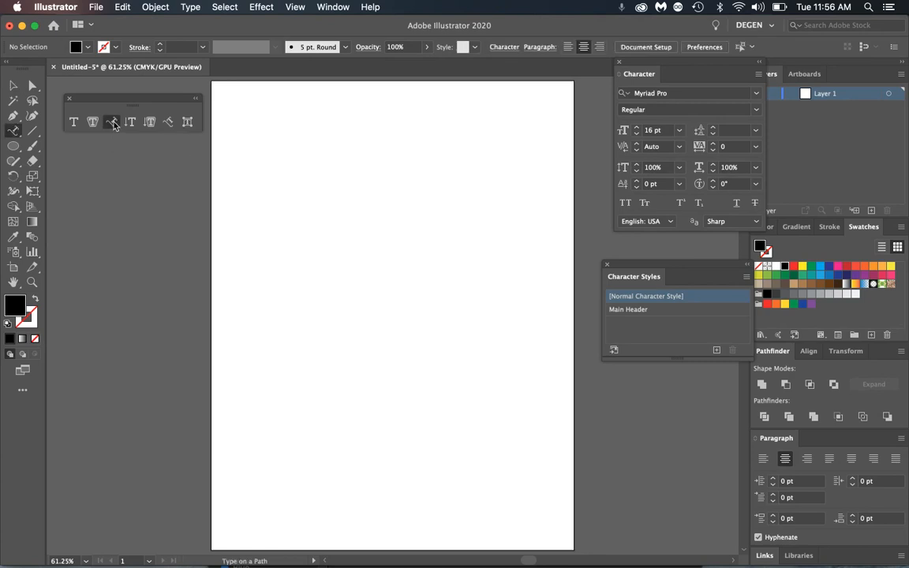
{"action": "left_click", "coordinate": [14, 86]}
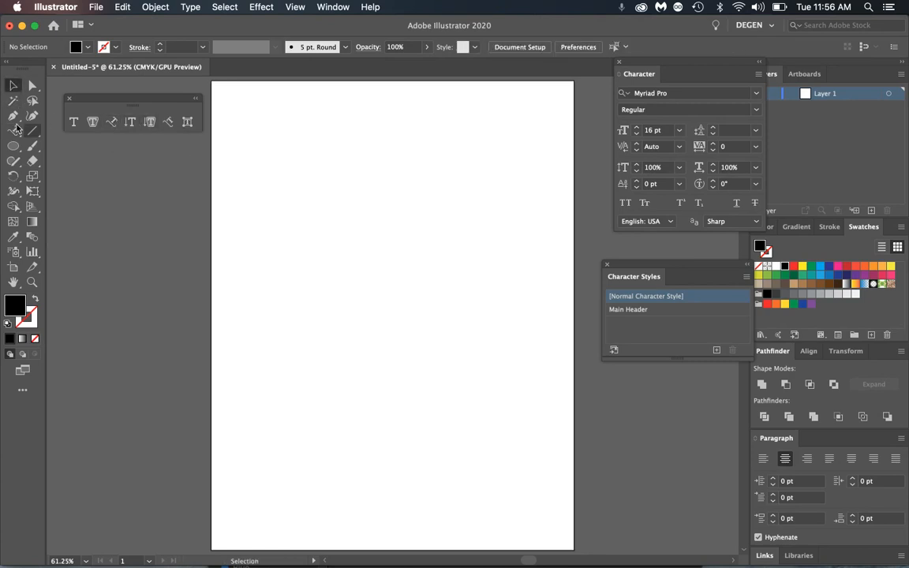
{"action": "left_click", "coordinate": [11, 116]}
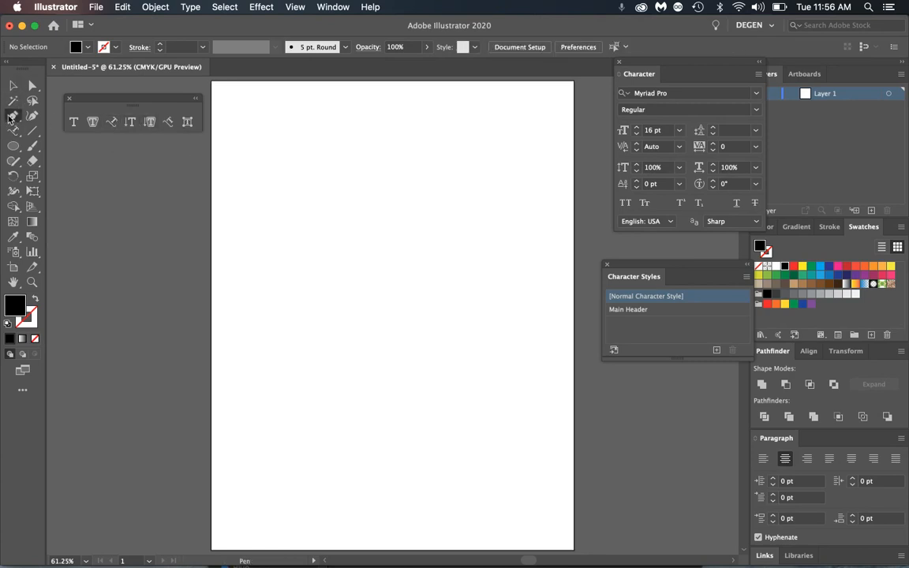
{"action": "left_click", "coordinate": [256, 271]}
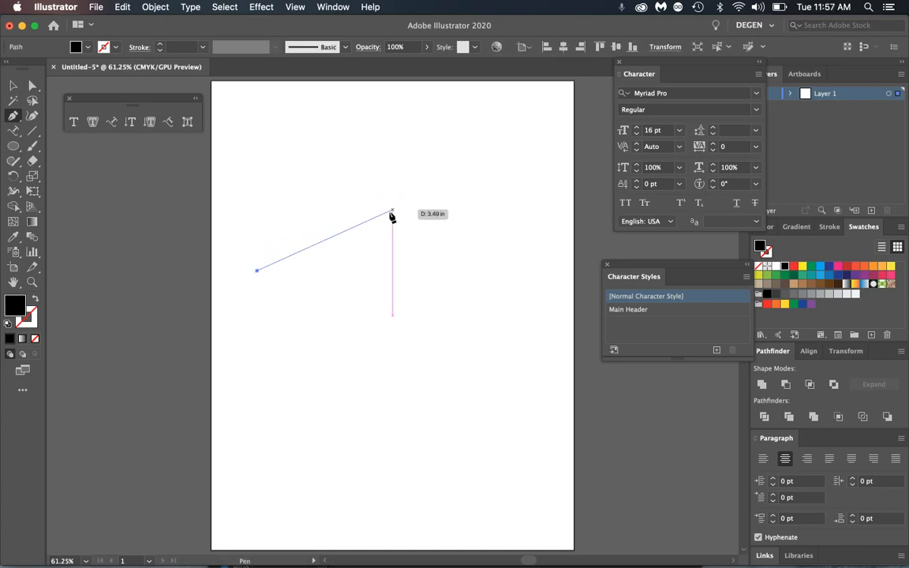
{"action": "left_click_drag", "start_coordinate": [392, 215], "coordinate": [508, 249]}
{"action": "mouse_move", "coordinate": [541, 213]}
{"action": "left_mouse_down"}
{"action": "mouse_move", "coordinate": [95, 280]}
{"action": "mouse_move", "coordinate": [36, 299]}
{"action": "left_mouse_up"}
{"action": "left_click", "coordinate": [35, 299]}
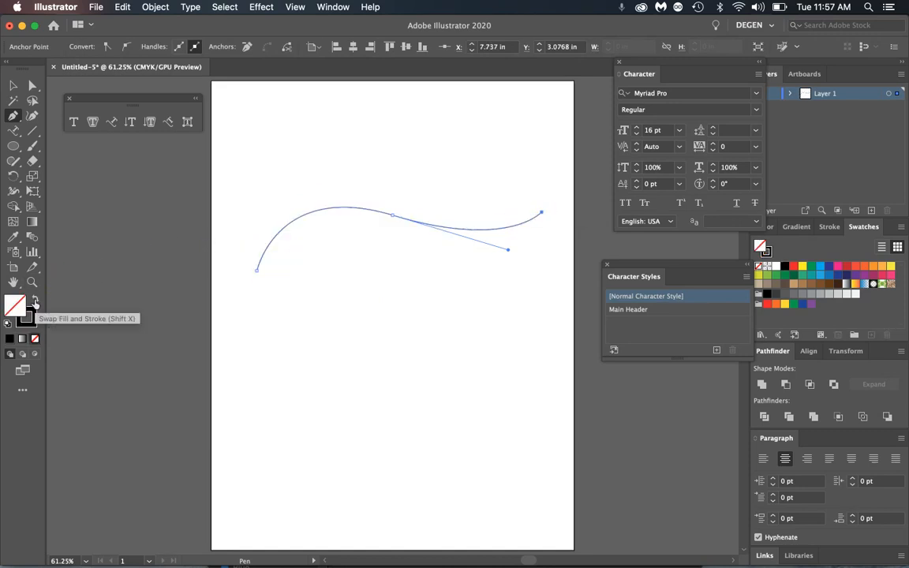
{"action": "left_click", "coordinate": [15, 87]}
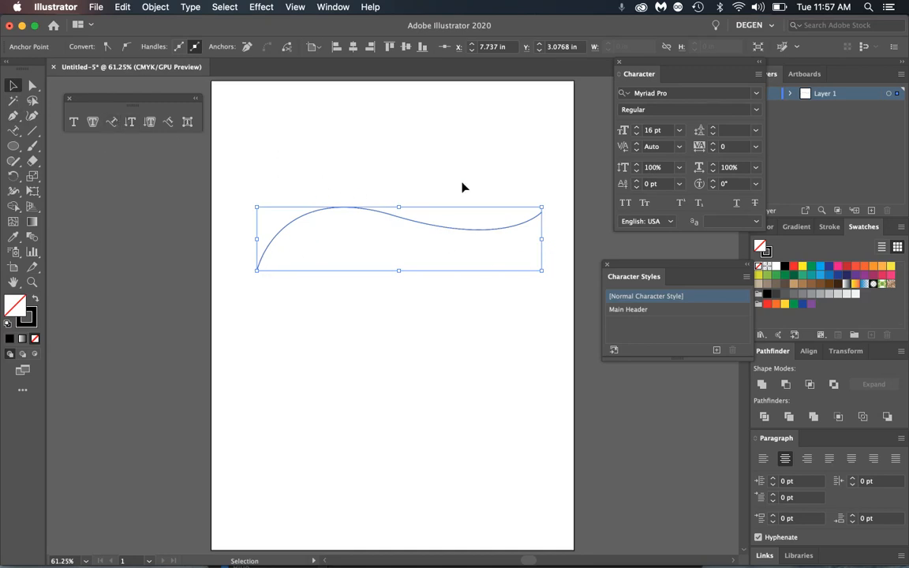
- Run placeholder text along the curve with the Type on a Path tool
{"action": "left_click", "coordinate": [112, 124]}
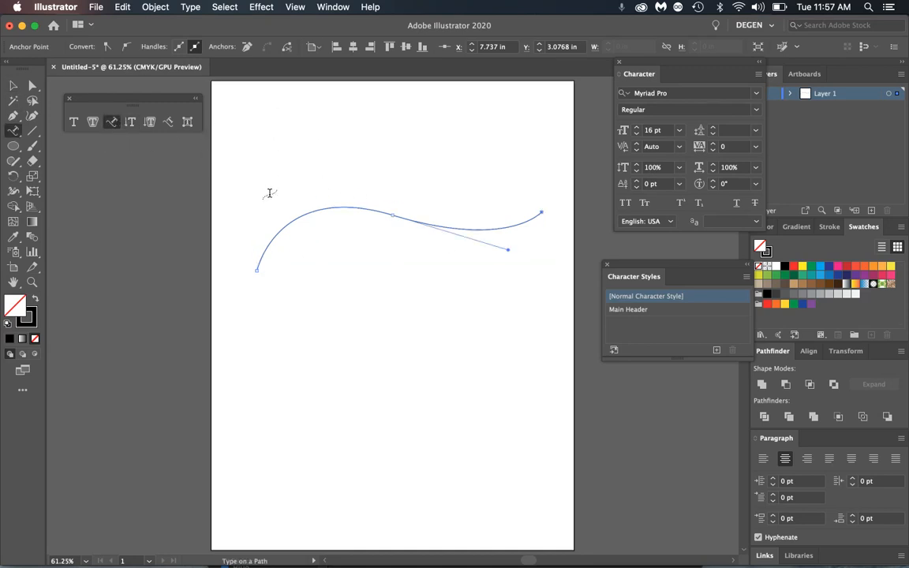
{"action": "left_click", "coordinate": [266, 248]}
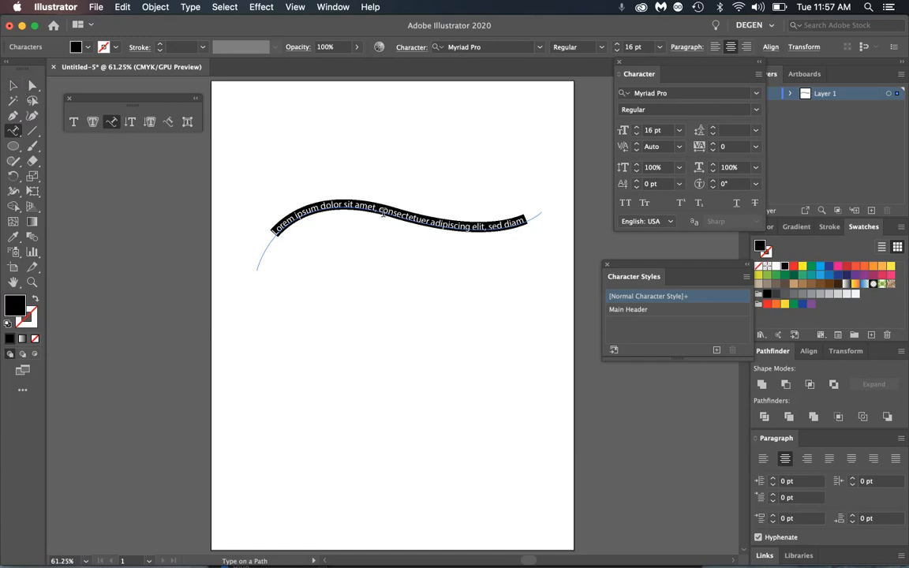
{"action": "left_click", "coordinate": [65, 9]}
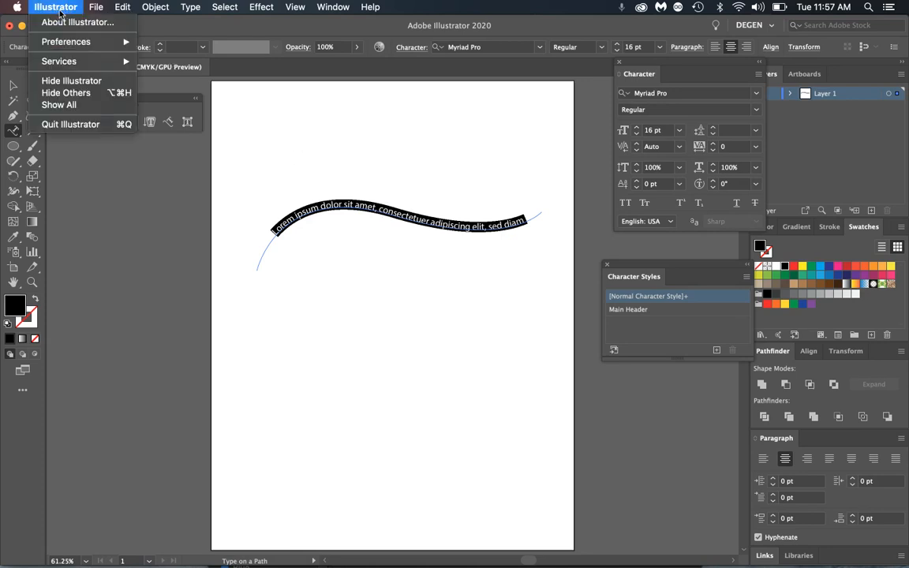
- Turn off 'Fill New Type Objects With Placeholder Text' in the Type preferences
{"action": "mouse_move", "coordinate": [70, 43]}
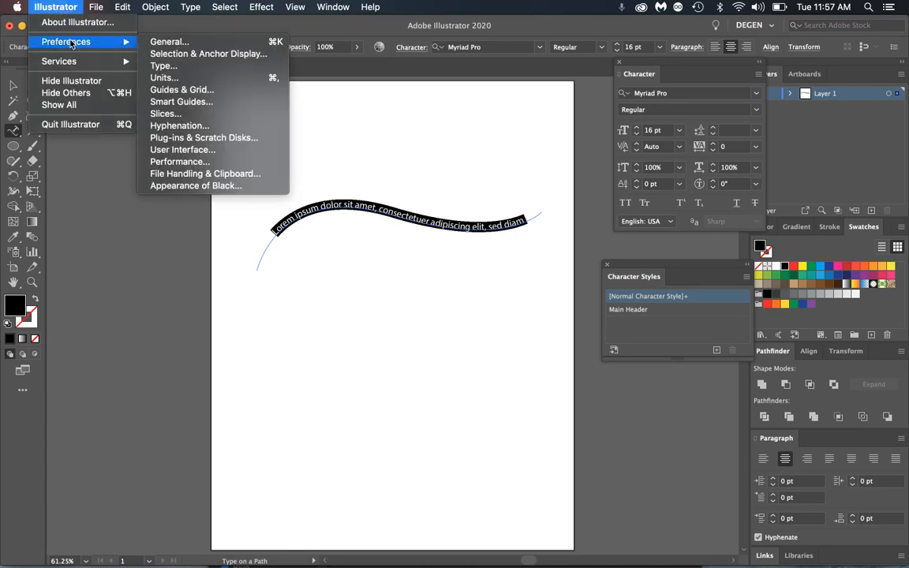
{"action": "left_click", "coordinate": [189, 66]}
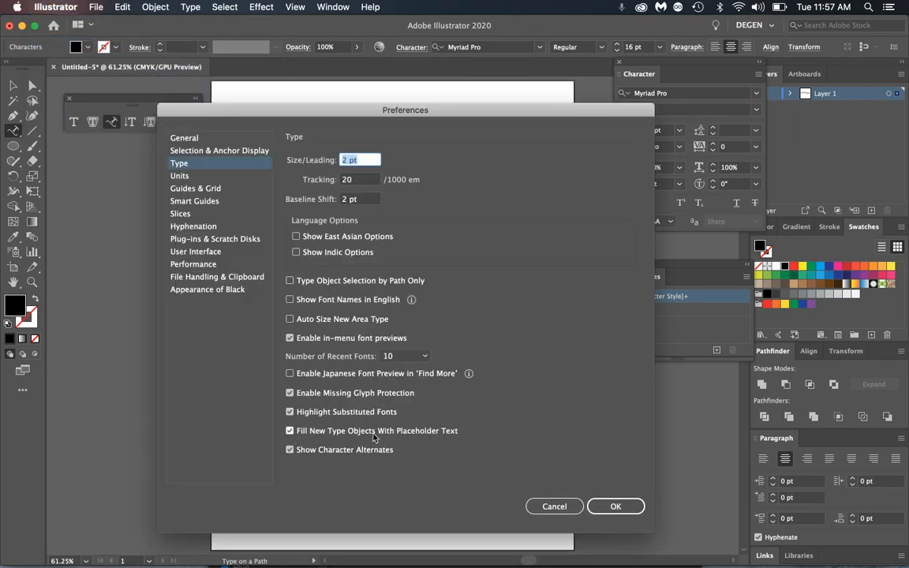
{"action": "left_click", "coordinate": [290, 431]}
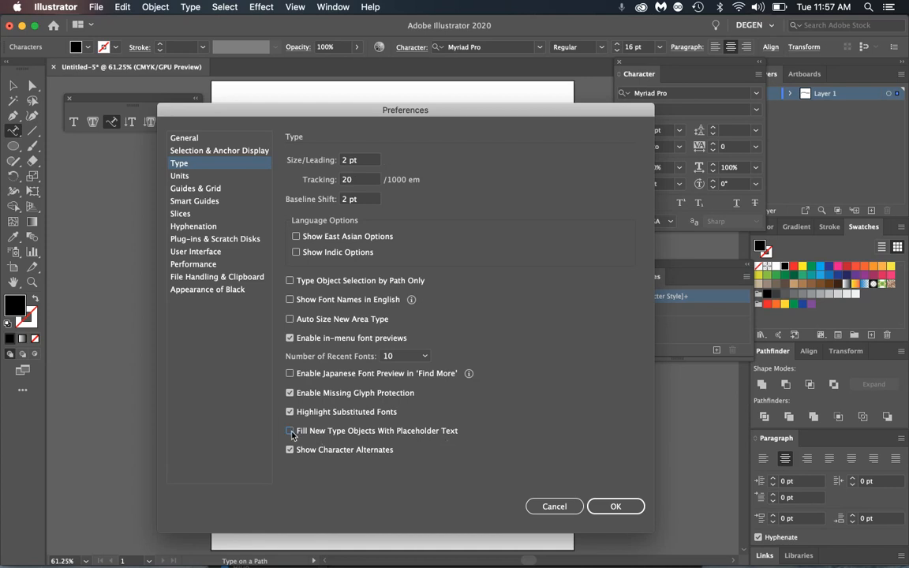
{"action": "left_click", "coordinate": [630, 506]}
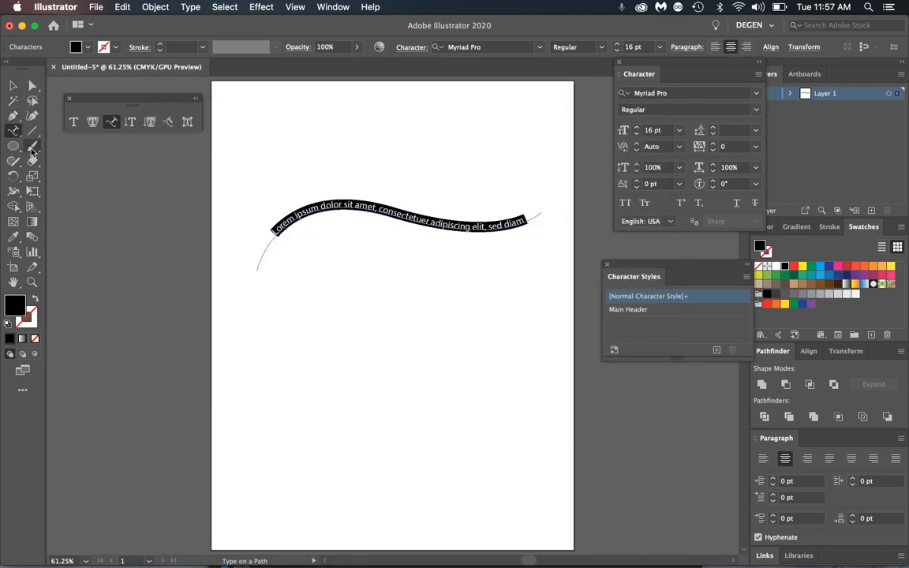
- Draw an area text box and add a separate point text line, typing sample text into each
{"action": "left_click", "coordinate": [74, 121]}
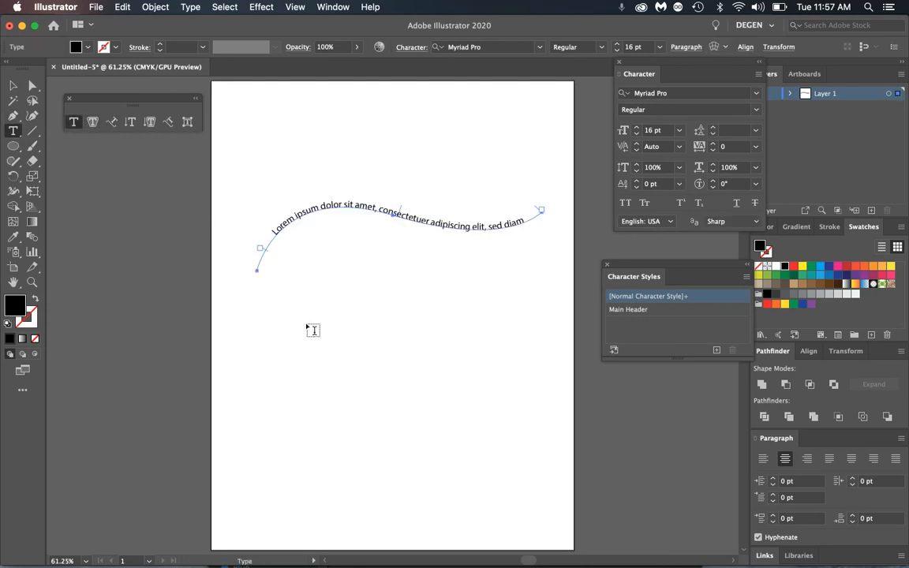
{"action": "left_click_drag", "start_coordinate": [305, 316], "coordinate": [475, 469]}
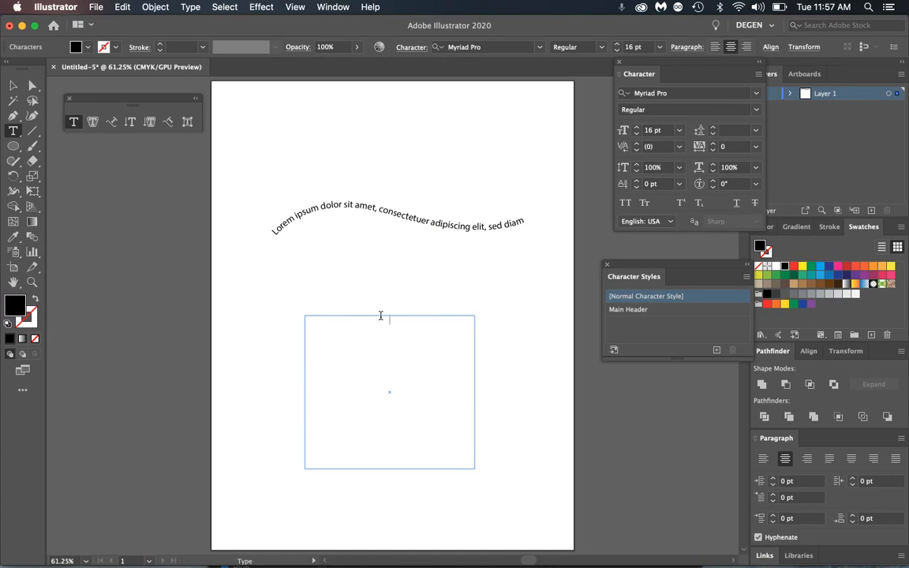
{"action": "type", "text": "cnkdncfjdsc jdsbjsbfhjsdbfds bvhsvfh"}
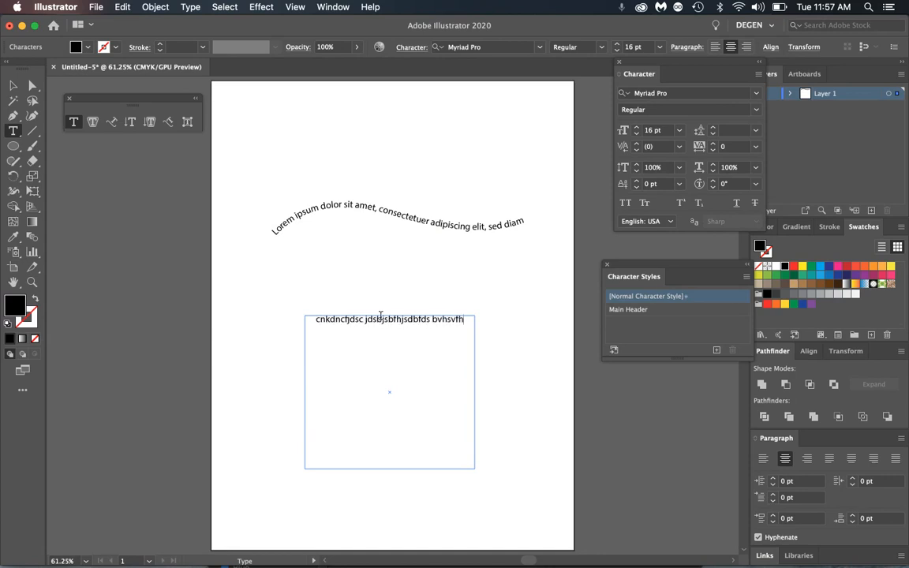
{"action": "type", "text": "s vfdhsvfdghvf dsf"}
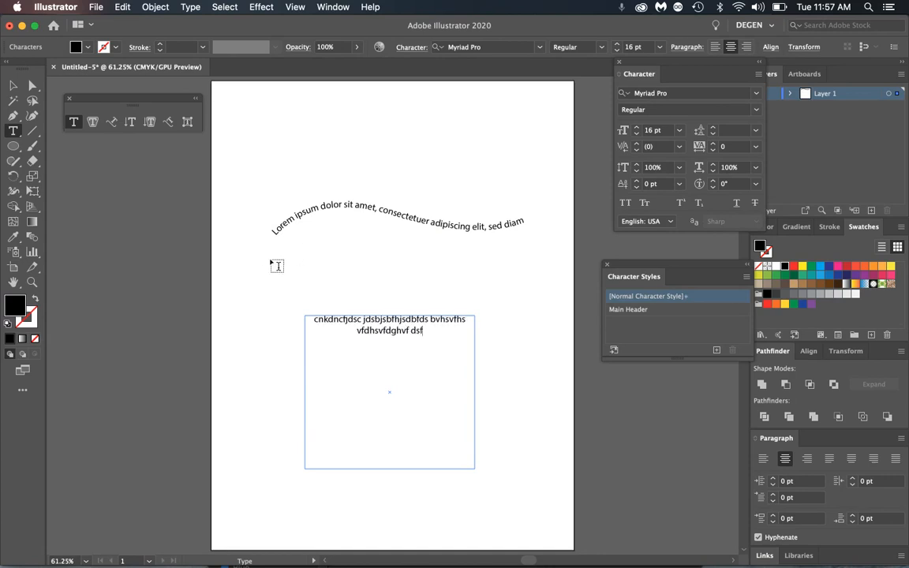
{"action": "key", "text": "Escape"}
{"action": "left_click", "coordinate": [119, 169]}
{"action": "left_click", "coordinate": [74, 122]}
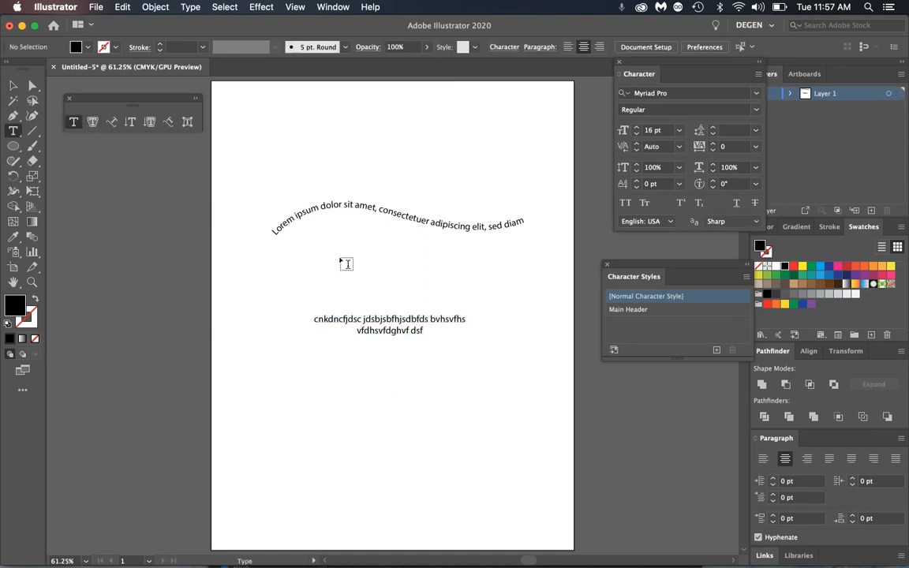
{"action": "left_click", "coordinate": [340, 255]}
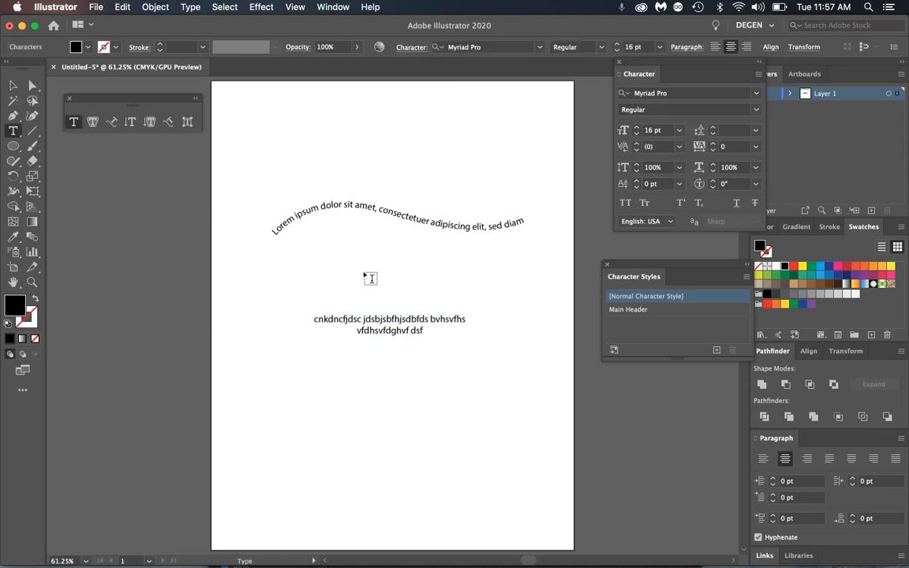
{"action": "type", "text": "cmkdjfkd dj"}
{"action": "key", "text": "Escape"}
- Re-enable 'Fill New Type Objects With Placeholder Text' in the Type preferences
{"action": "left_click", "coordinate": [55, 7]}
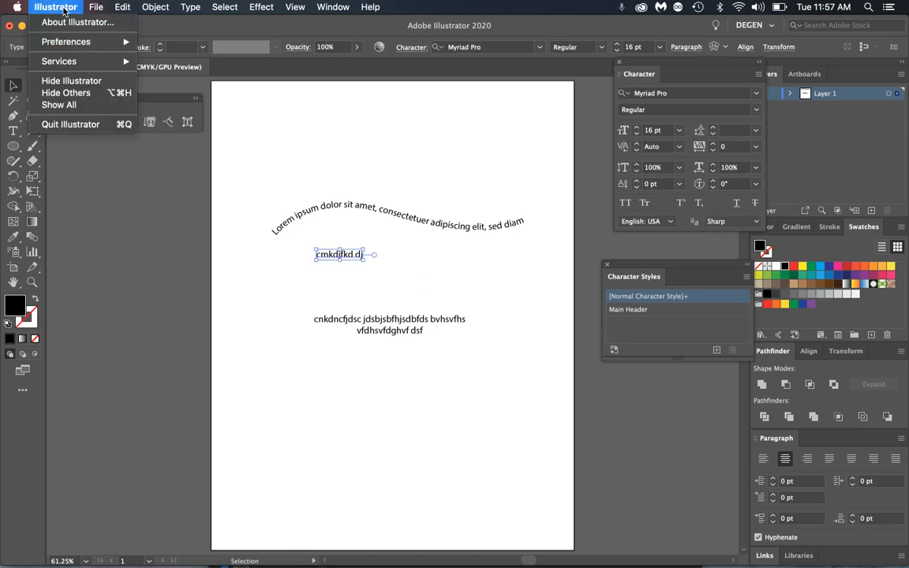
{"action": "mouse_move", "coordinate": [67, 41]}
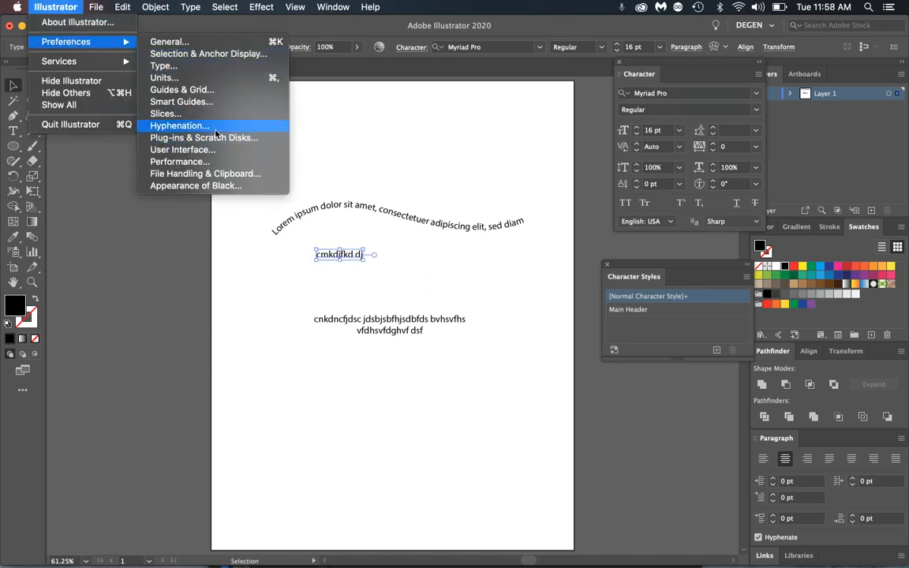
{"action": "left_click", "coordinate": [216, 67]}
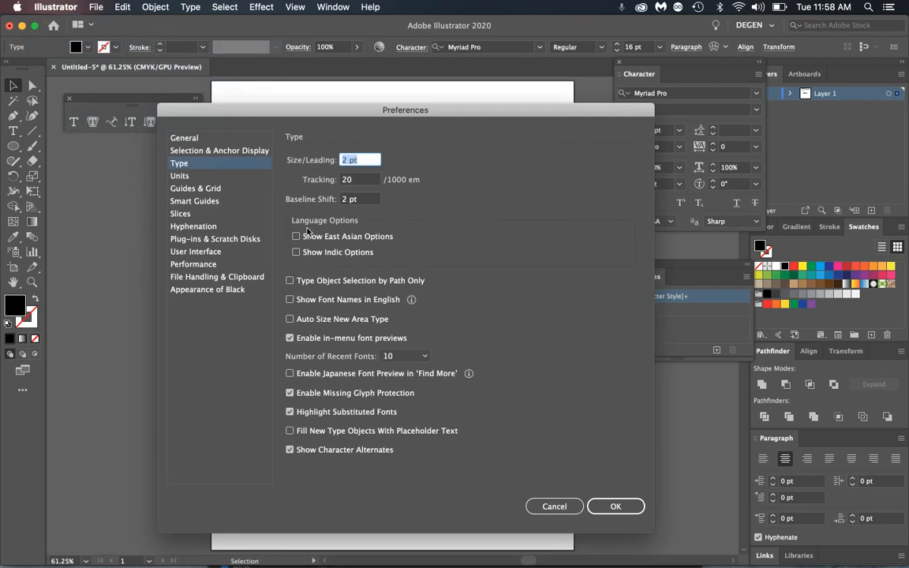
{"action": "left_click", "coordinate": [307, 433]}
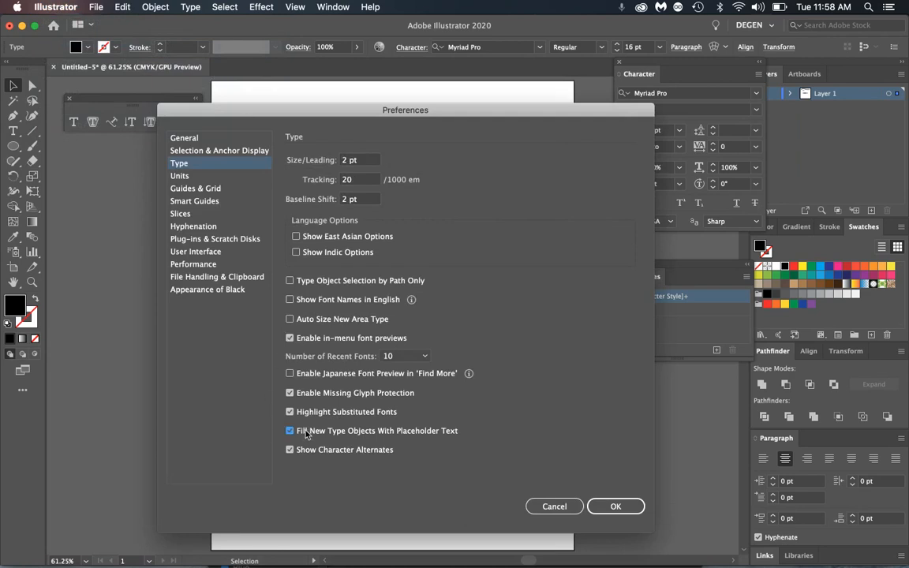
{"action": "left_click", "coordinate": [614, 506]}
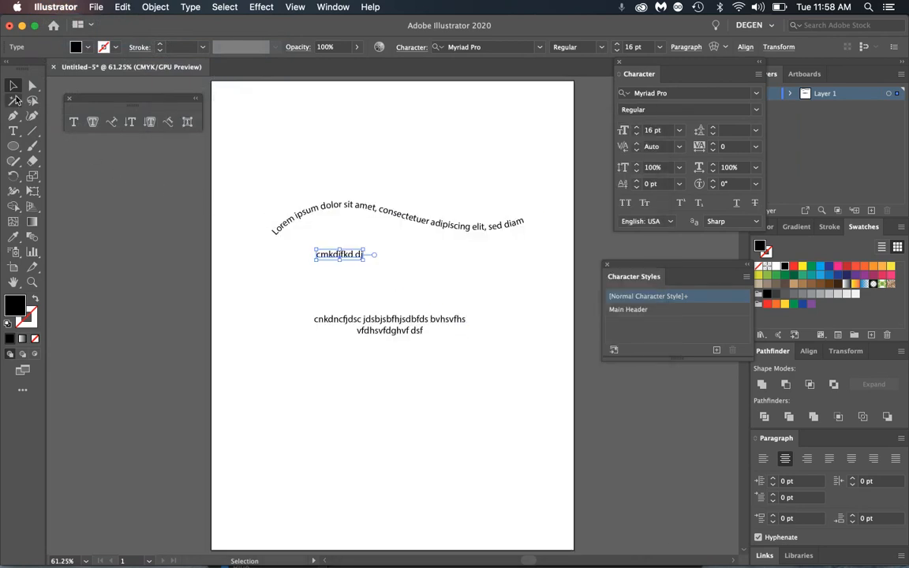
- Delete the two test text objects, keeping the path text, and move the path text higher
{"action": "left_click", "coordinate": [403, 286]}
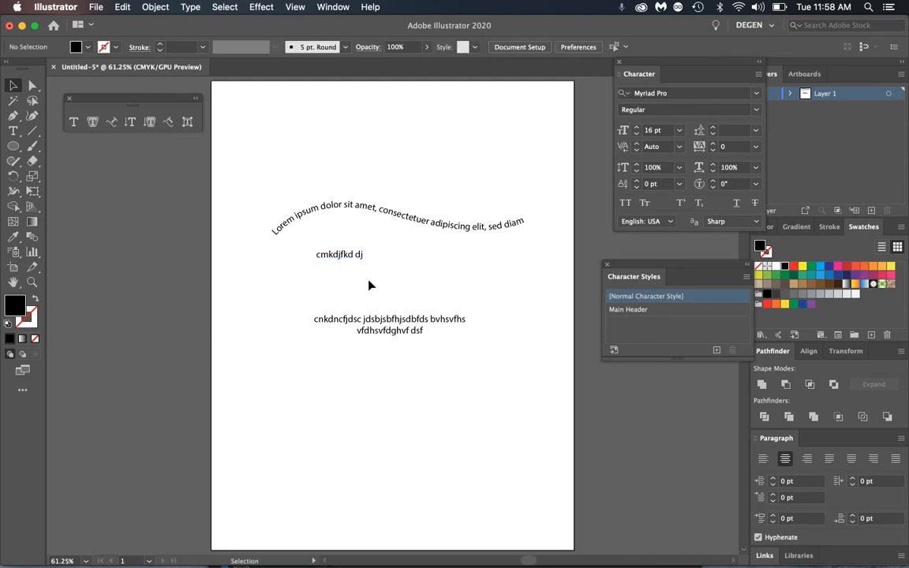
{"action": "left_click_drag", "start_coordinate": [325, 239], "coordinate": [405, 352]}
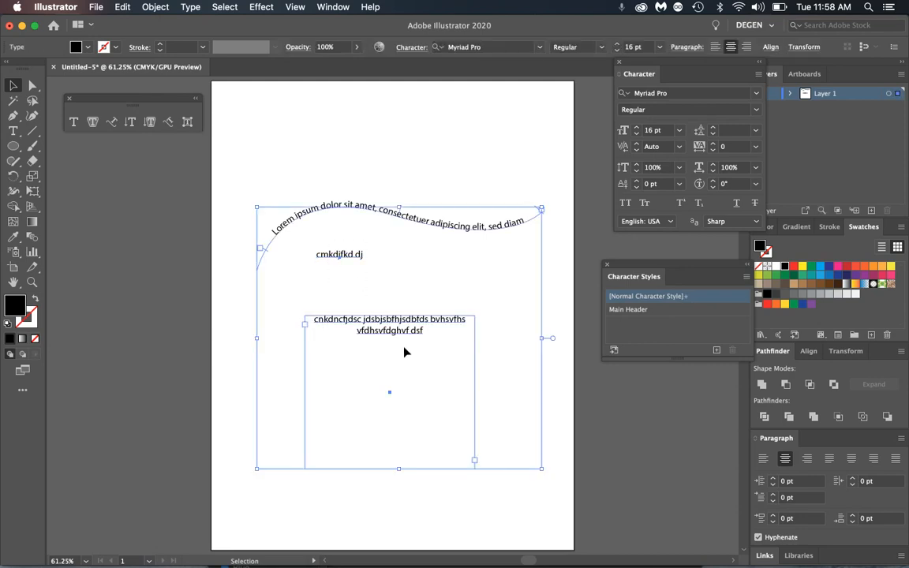
{"action": "left_click", "coordinate": [448, 227], "text": "shift"}
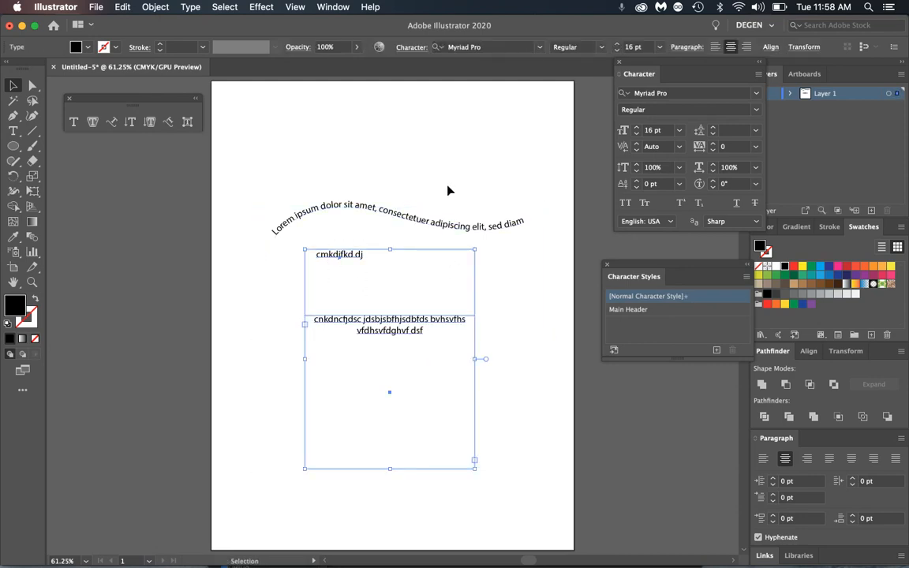
{"action": "key", "text": "Delete"}
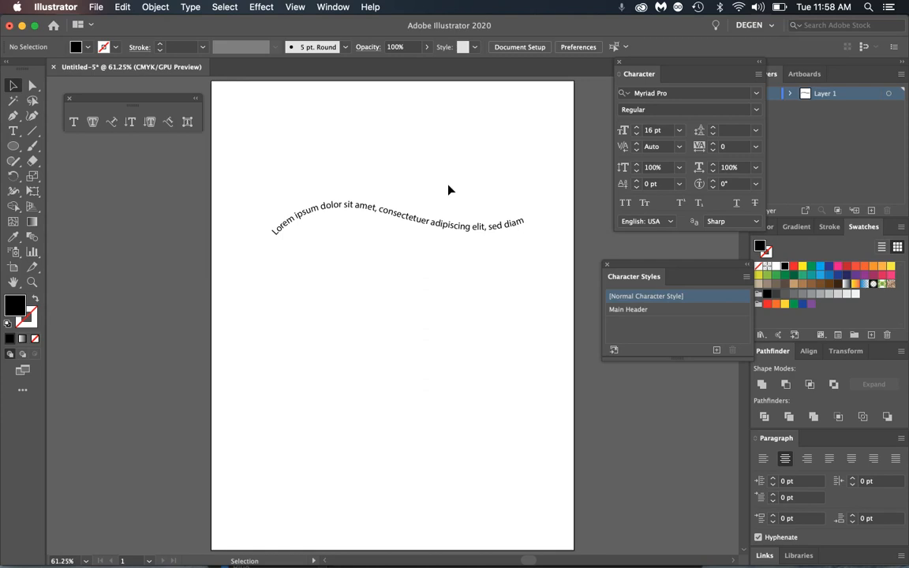
{"action": "left_click_drag", "start_coordinate": [387, 215], "coordinate": [385, 182]}
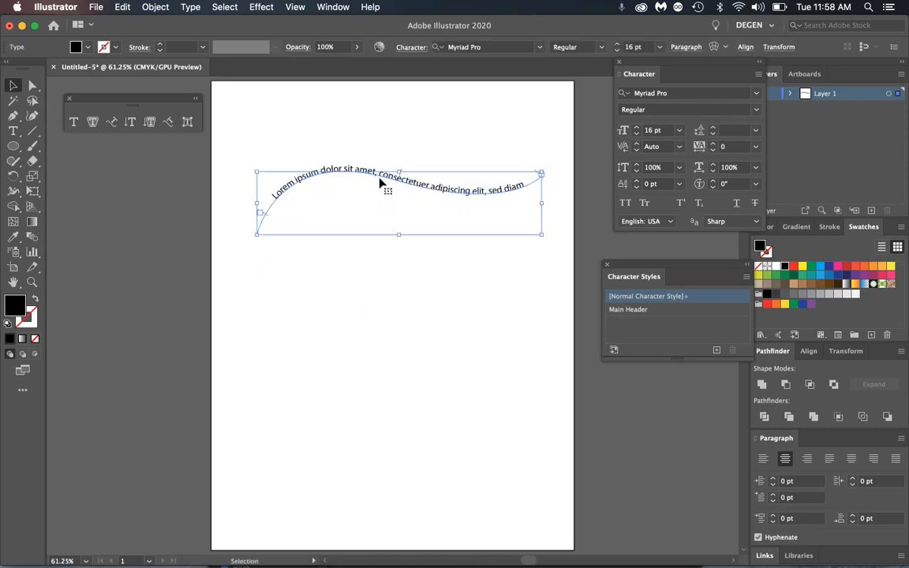
{"action": "left_click", "coordinate": [73, 122]}
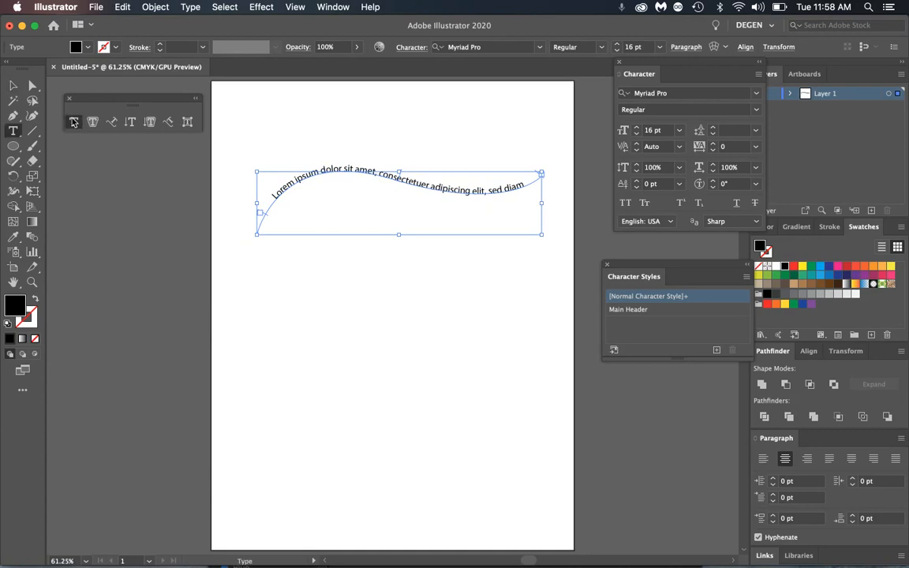
{"action": "left_click", "coordinate": [324, 303]}
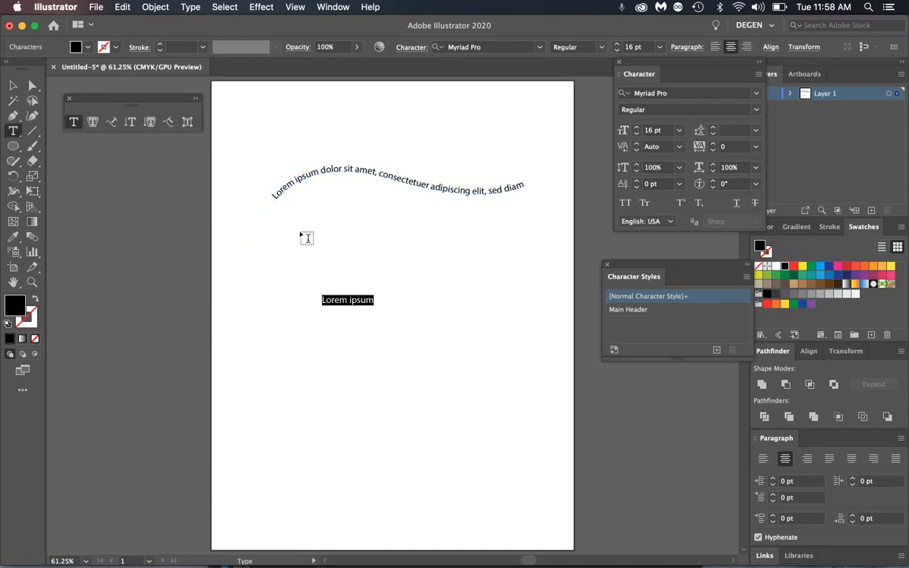
{"action": "left_click", "coordinate": [11, 86]}
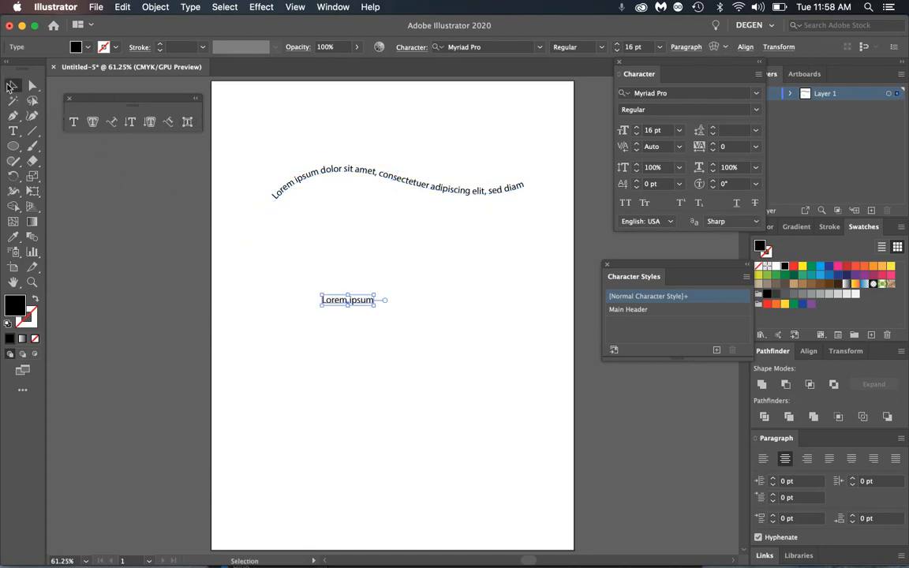
{"action": "left_click", "coordinate": [226, 293]}
{"action": "left_click_drag", "start_coordinate": [359, 306], "coordinate": [505, 412]}
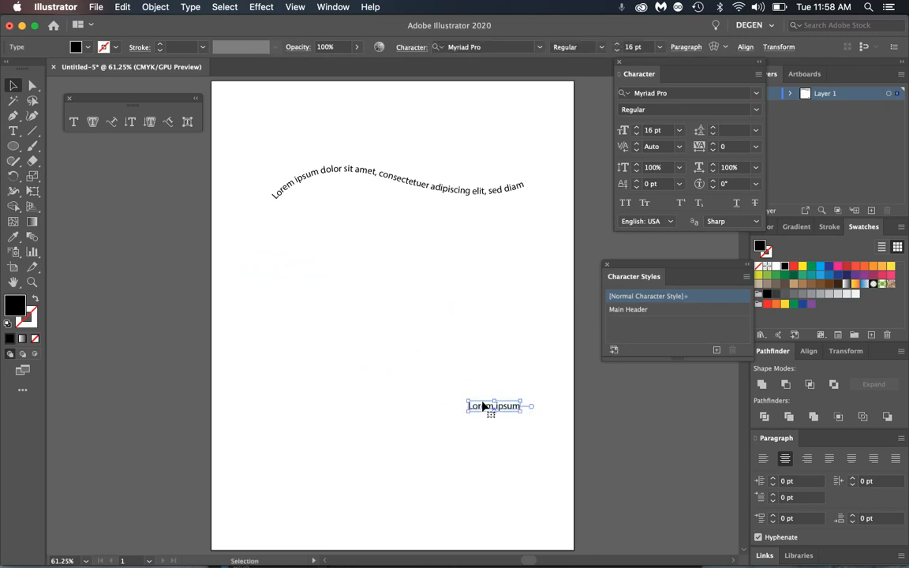
{"action": "key", "text": "Delete"}
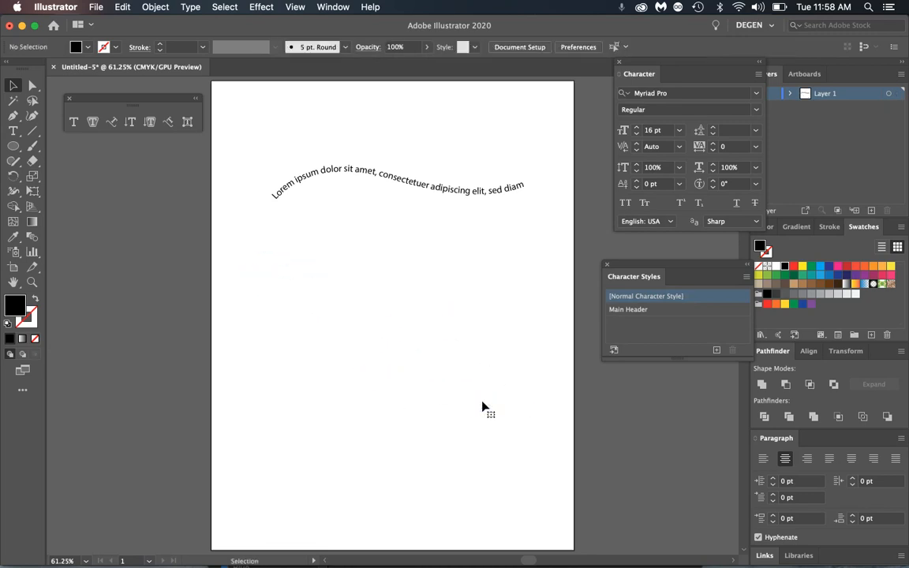
- Move the curved path text slightly down and to the left
{"action": "left_click", "coordinate": [408, 197]}
{"action": "left_click_drag", "start_coordinate": [424, 195], "coordinate": [408, 224]}
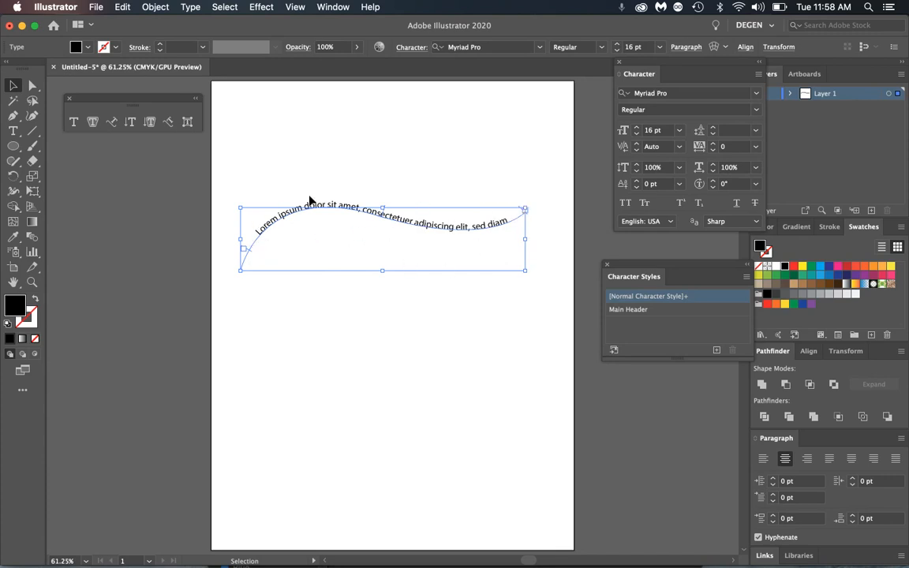
{"action": "left_click", "coordinate": [288, 260]}
- Slide the path text's start bracket right along the curve, then back left
{"action": "left_click", "coordinate": [251, 253]}
{"action": "left_click_drag", "start_coordinate": [249, 251], "coordinate": [404, 225]}
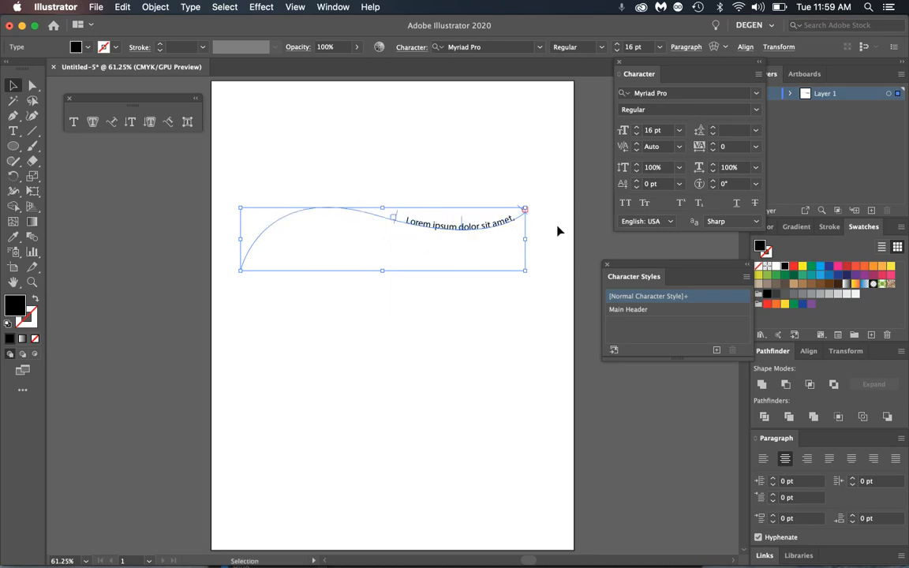
{"action": "left_click", "coordinate": [531, 215]}
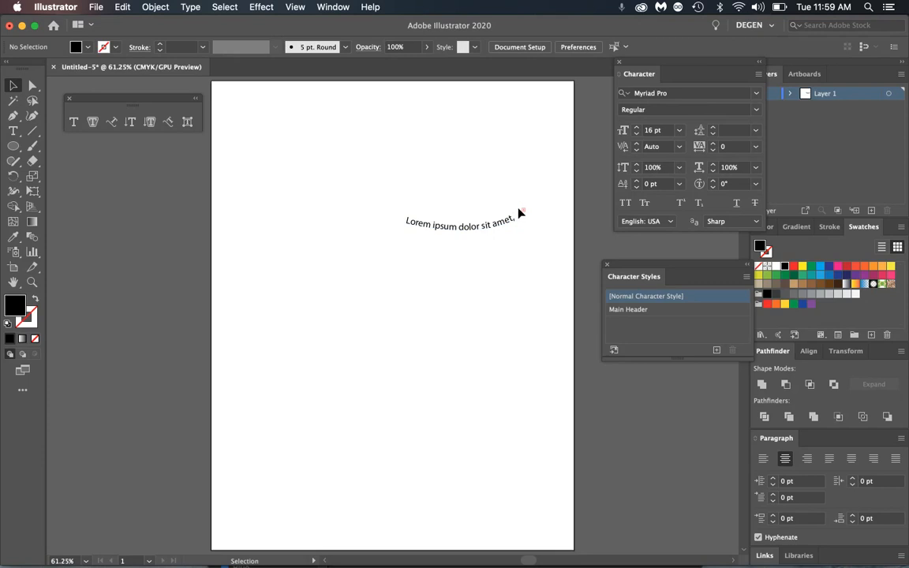
{"action": "left_click", "coordinate": [507, 224]}
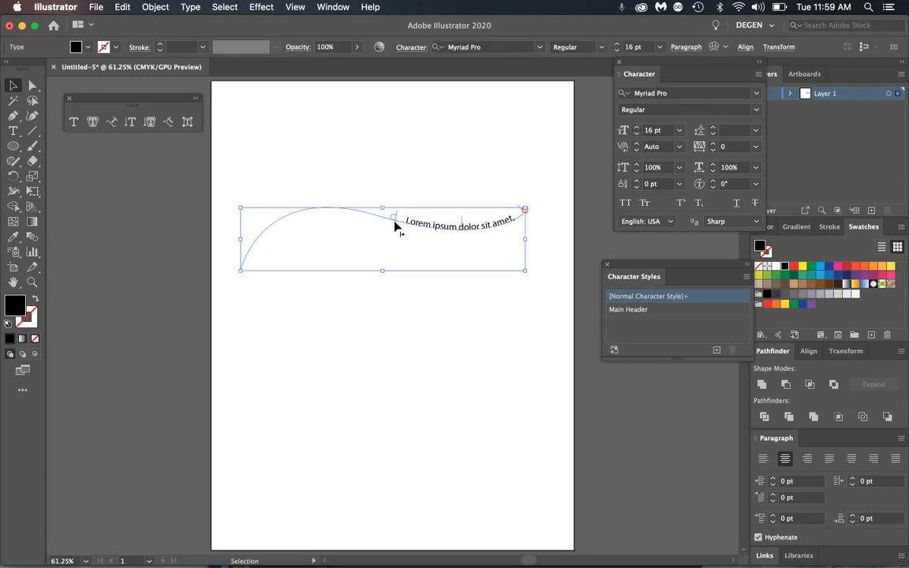
{"action": "left_click_drag", "start_coordinate": [394, 223], "coordinate": [278, 241]}
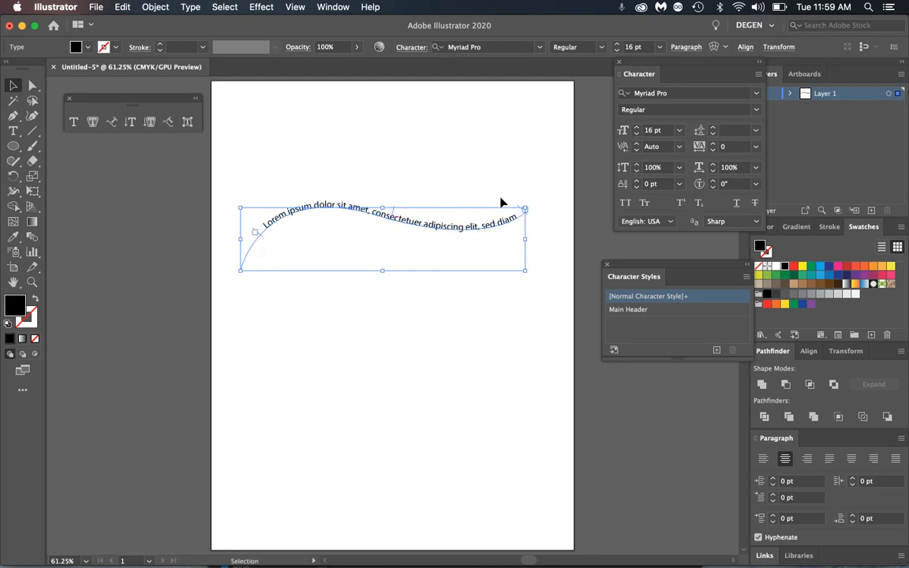
- Select all the path text and try left and then right alignment
{"action": "double_click", "coordinate": [416, 222]}
{"action": "key", "text": "super+a"}
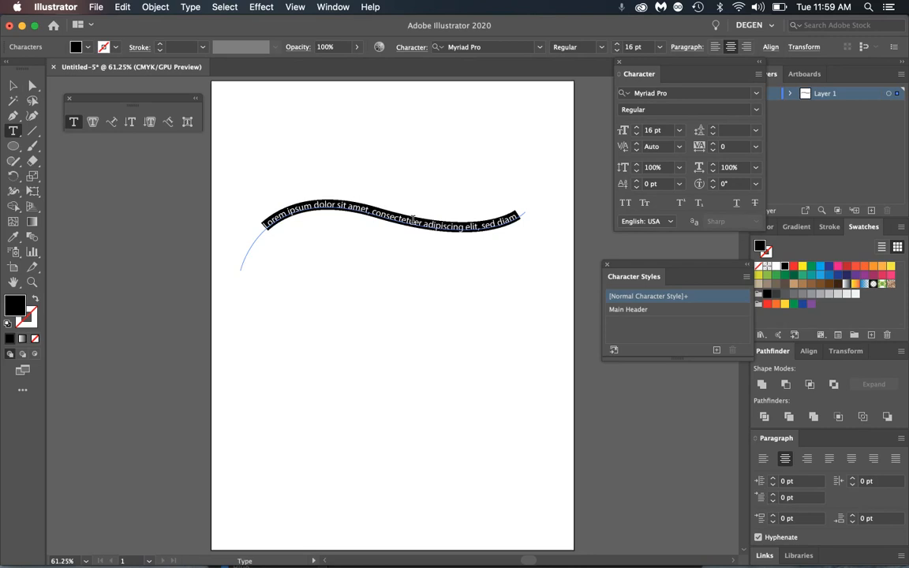
{"action": "left_click", "coordinate": [716, 47]}
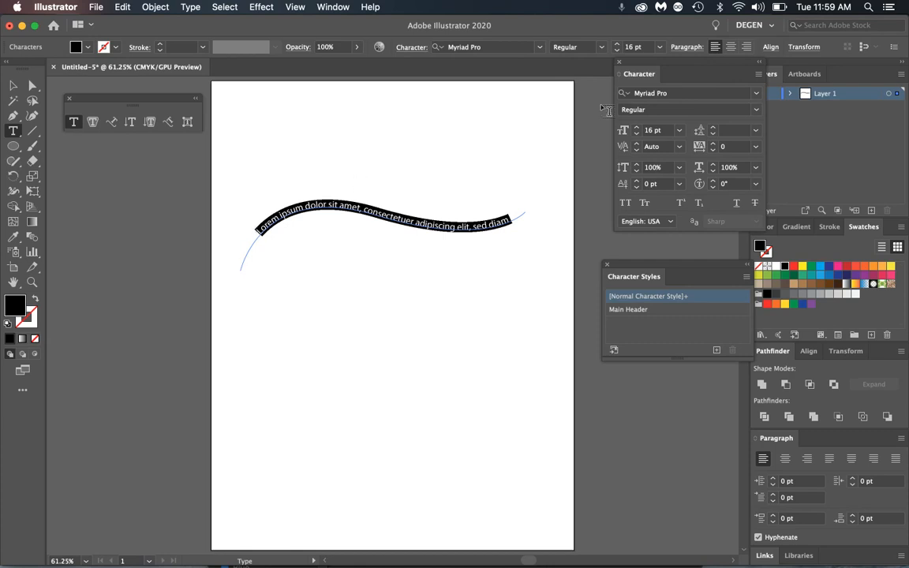
{"action": "left_click", "coordinate": [747, 48]}
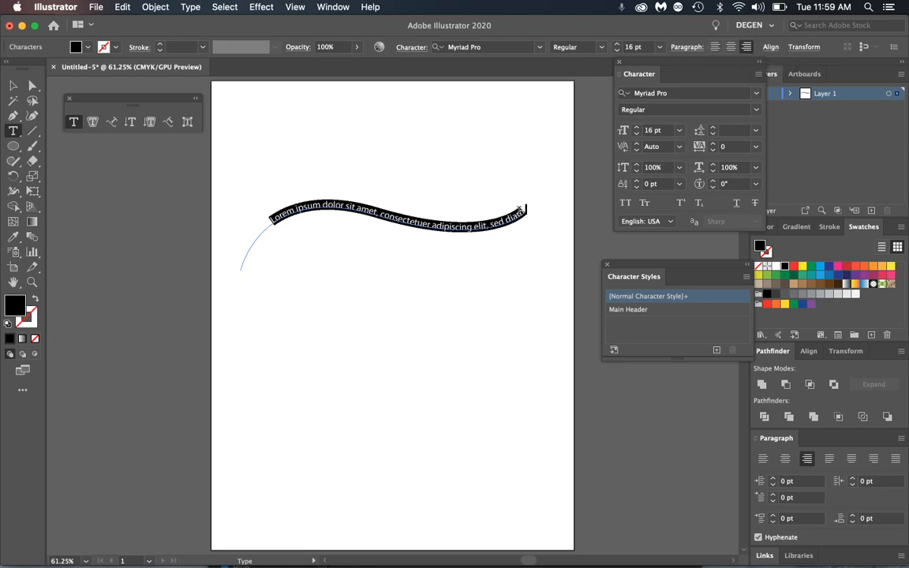
- Centre-align the whole path text object along the curve
{"action": "key", "text": "Escape"}
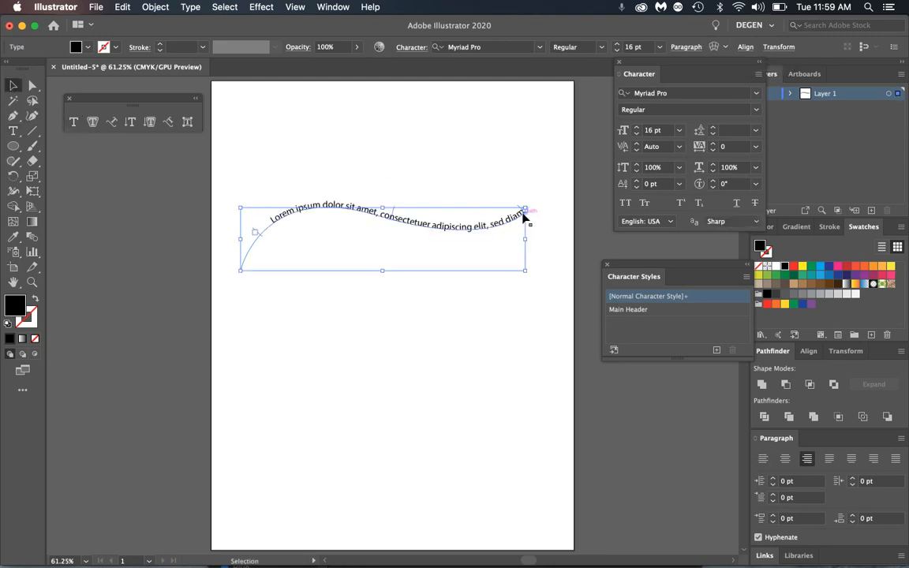
{"action": "left_click", "coordinate": [677, 50]}
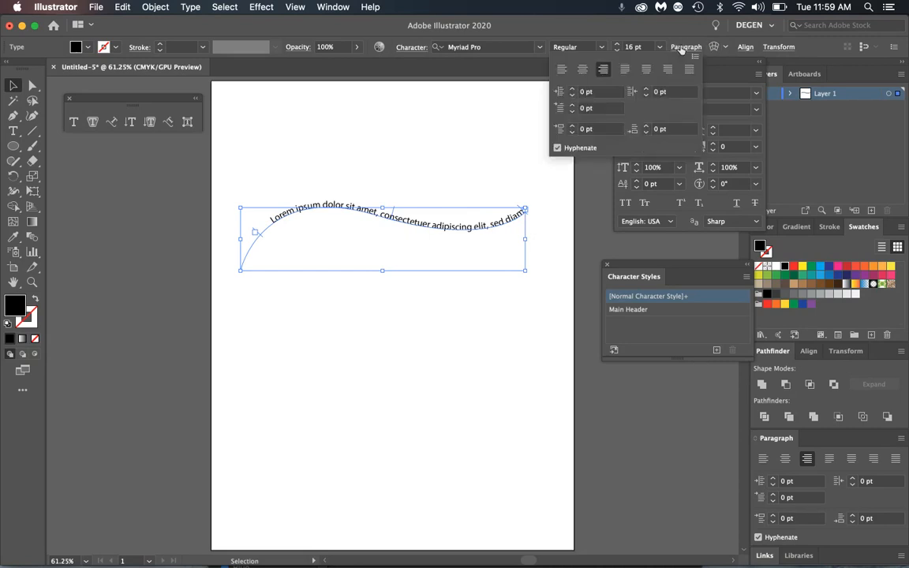
{"action": "left_click", "coordinate": [582, 70]}
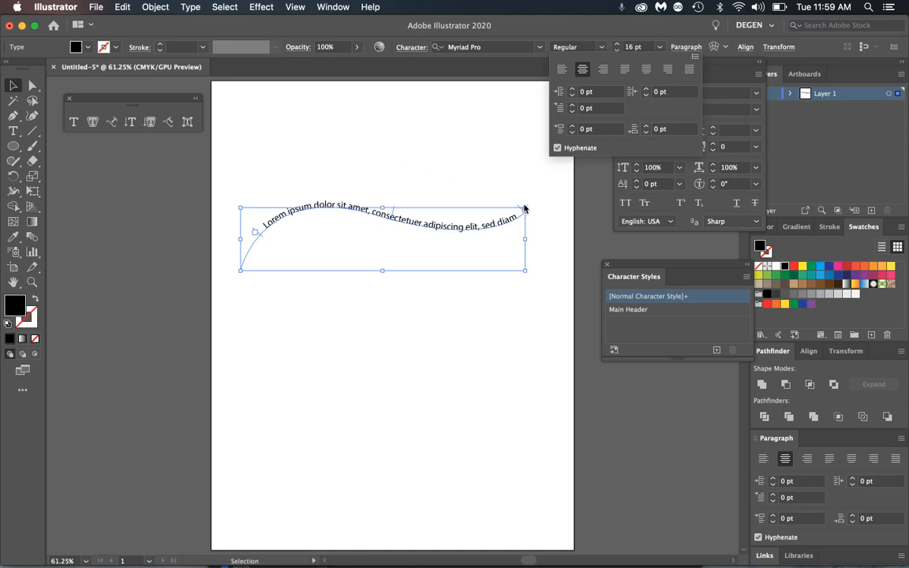
{"action": "left_click", "coordinate": [406, 161]}
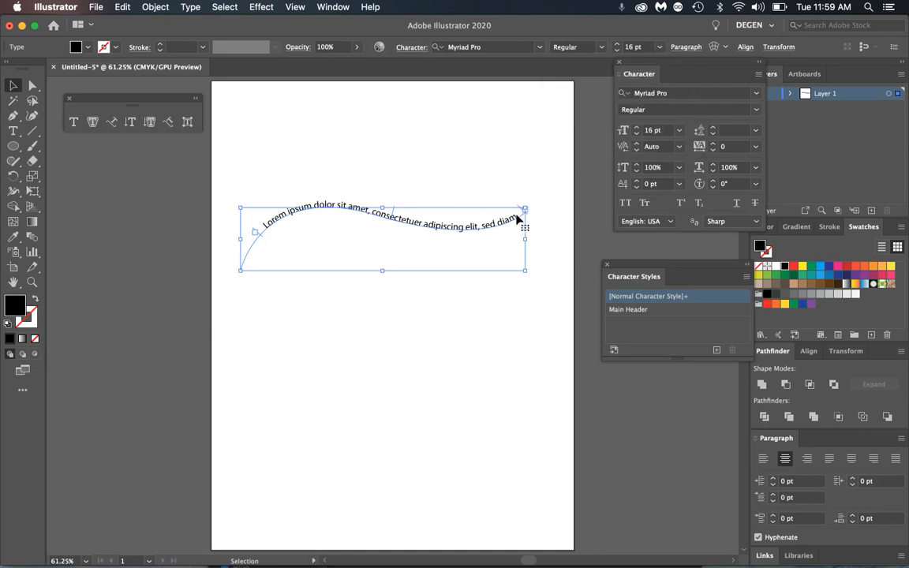
- Reposition the path text upright above the wave and undock the Character panel
{"action": "left_click_drag", "start_coordinate": [522, 211], "coordinate": [548, 227]}
{"action": "left_click_drag", "start_coordinate": [394, 210], "coordinate": [376, 241]}
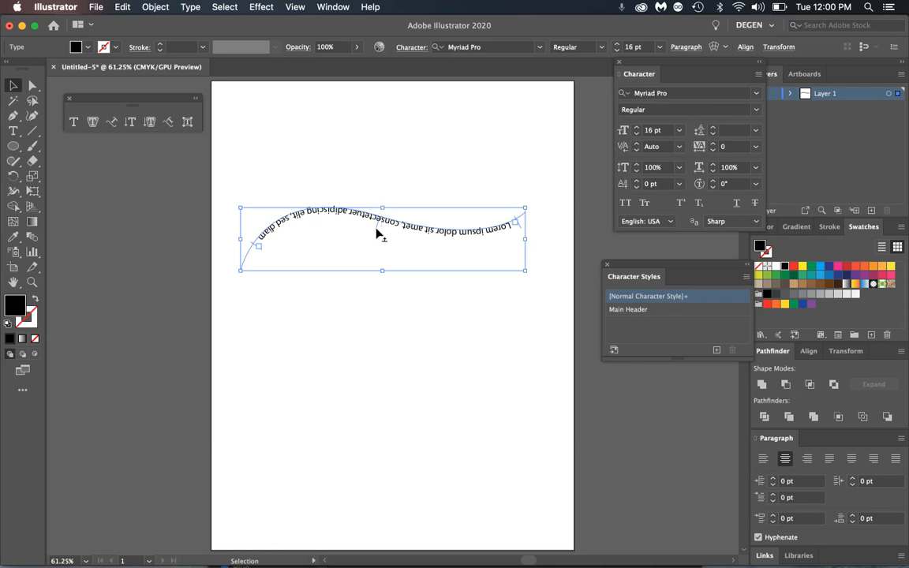
{"action": "left_click_drag", "start_coordinate": [376, 232], "coordinate": [359, 198]}
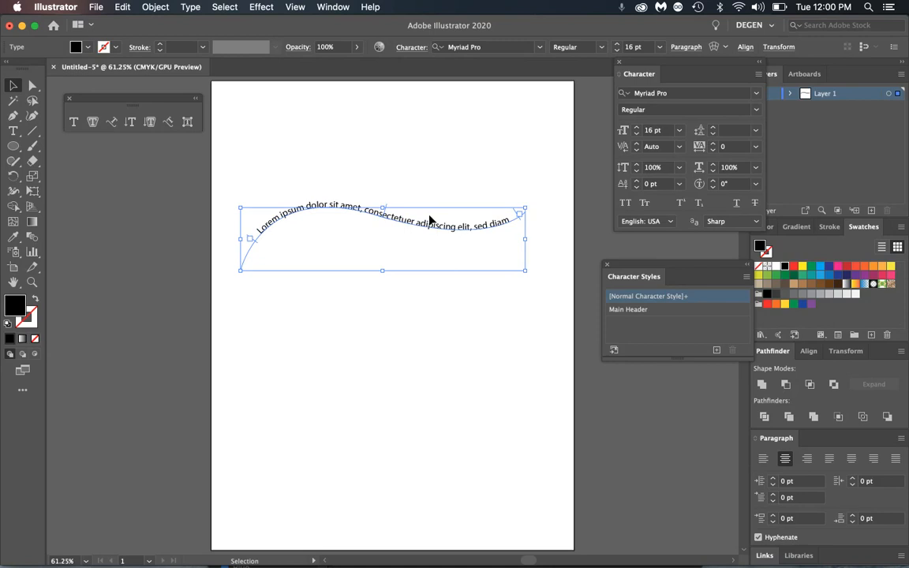
{"action": "left_click_drag", "start_coordinate": [646, 74], "coordinate": [593, 108]}
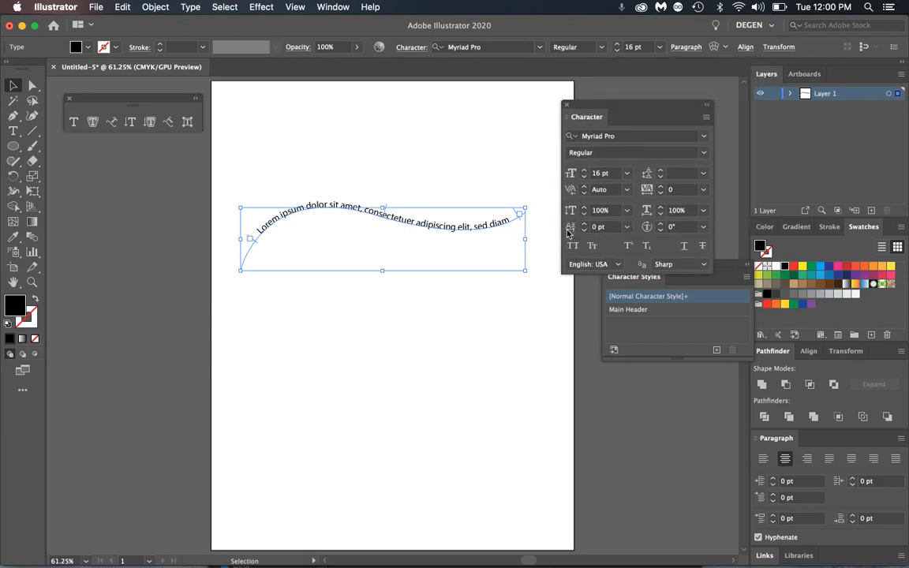
{"action": "left_click", "coordinate": [627, 226]}
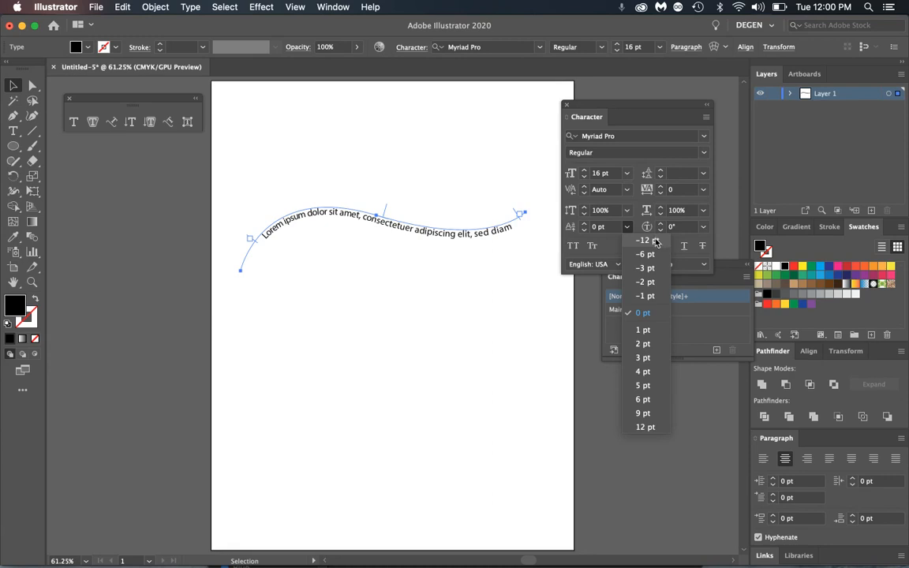
{"action": "left_click", "coordinate": [654, 316]}
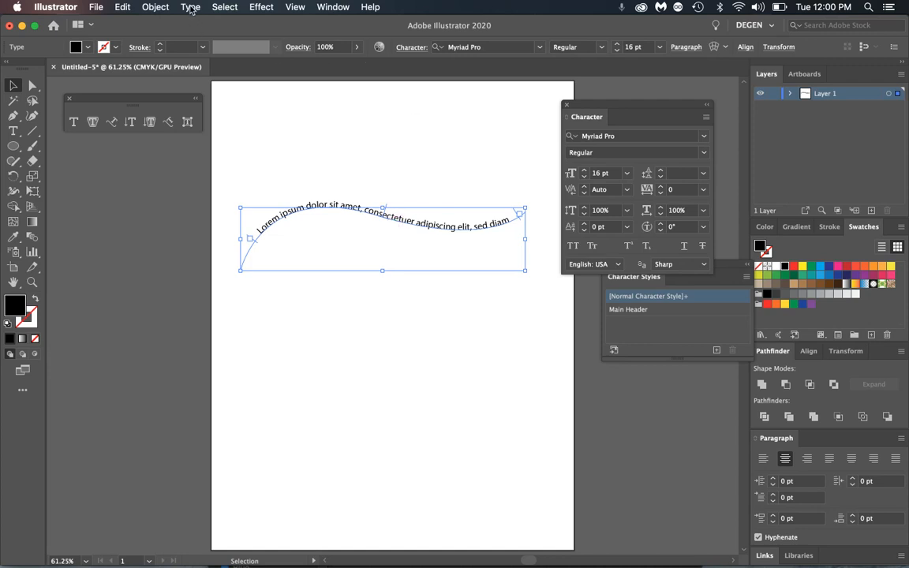
- Open Type on a Path Options and preview the Skew effect
{"action": "double_click", "coordinate": [112, 124]}
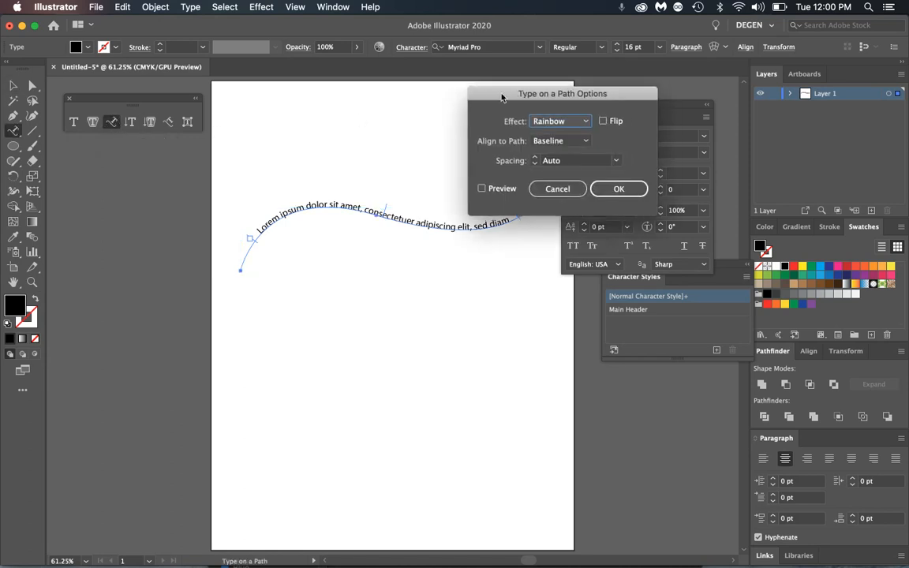
{"action": "left_click_drag", "start_coordinate": [502, 97], "coordinate": [416, 81]}
{"action": "left_click_drag", "start_coordinate": [515, 87], "coordinate": [685, 111]}
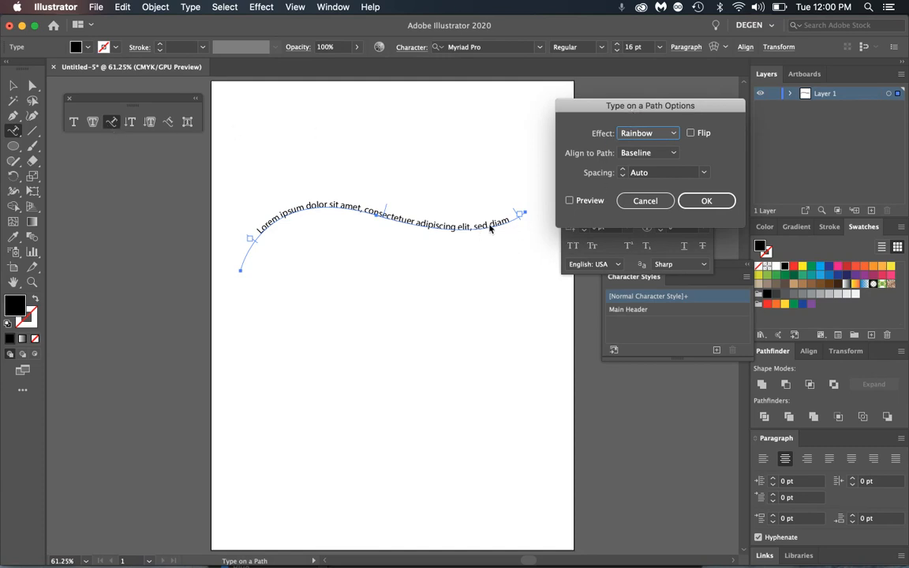
{"action": "left_click", "coordinate": [671, 134]}
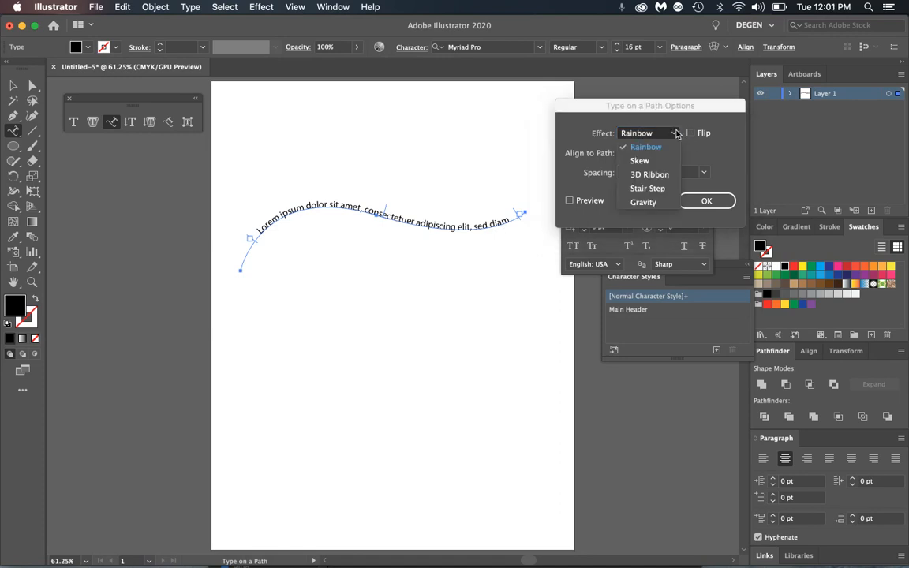
{"action": "left_click", "coordinate": [645, 161]}
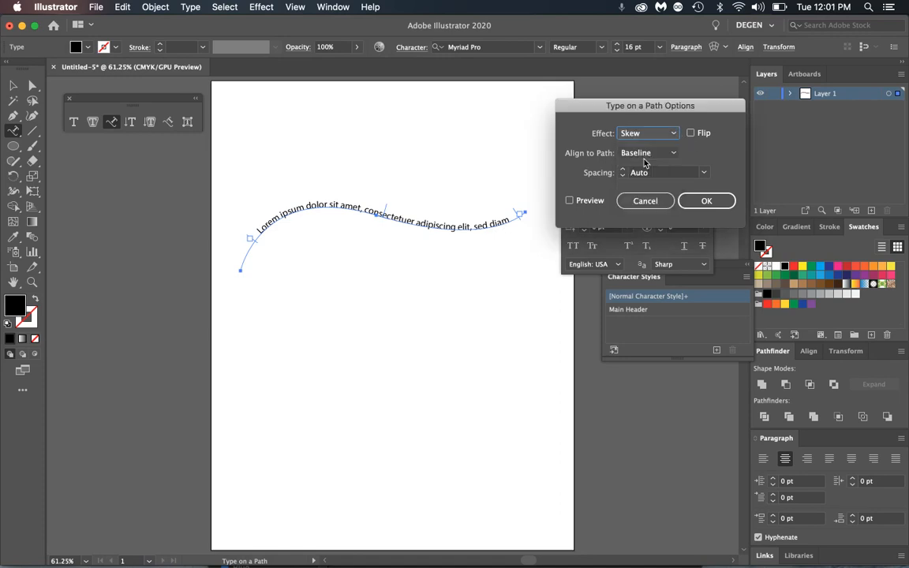
{"action": "left_click", "coordinate": [576, 202]}
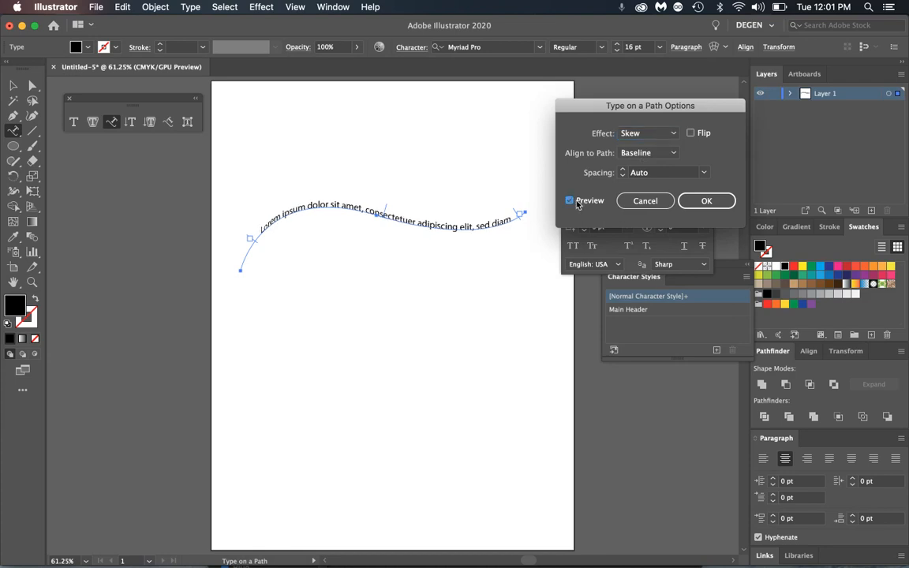
- Preview 3D Ribbon, then apply Stair Step to the path text and zoom in
{"action": "left_click", "coordinate": [665, 138]}
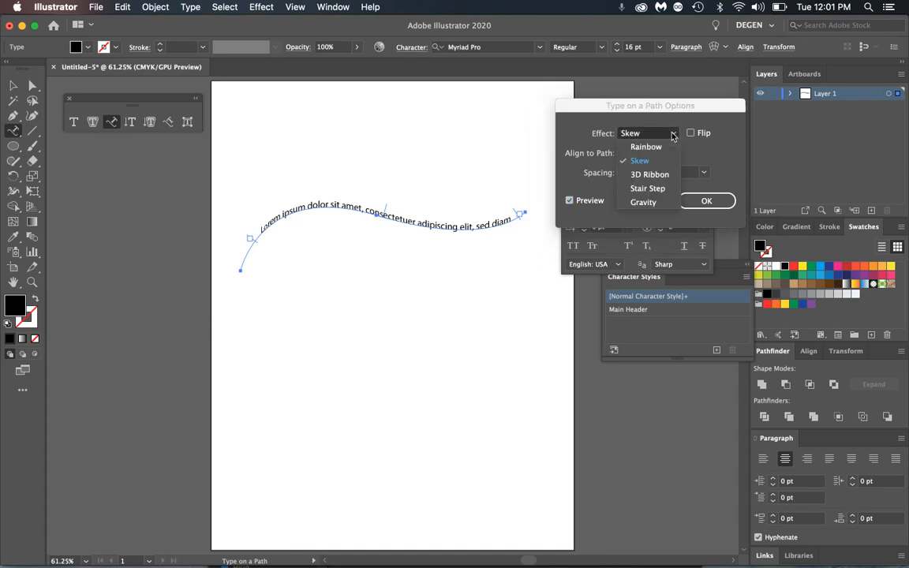
{"action": "left_click", "coordinate": [652, 175]}
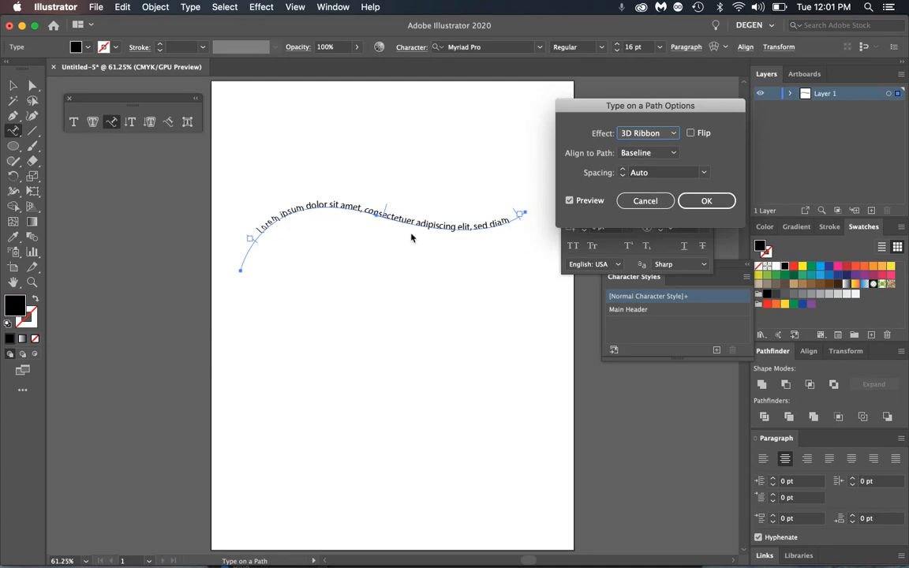
{"action": "left_click", "coordinate": [671, 134]}
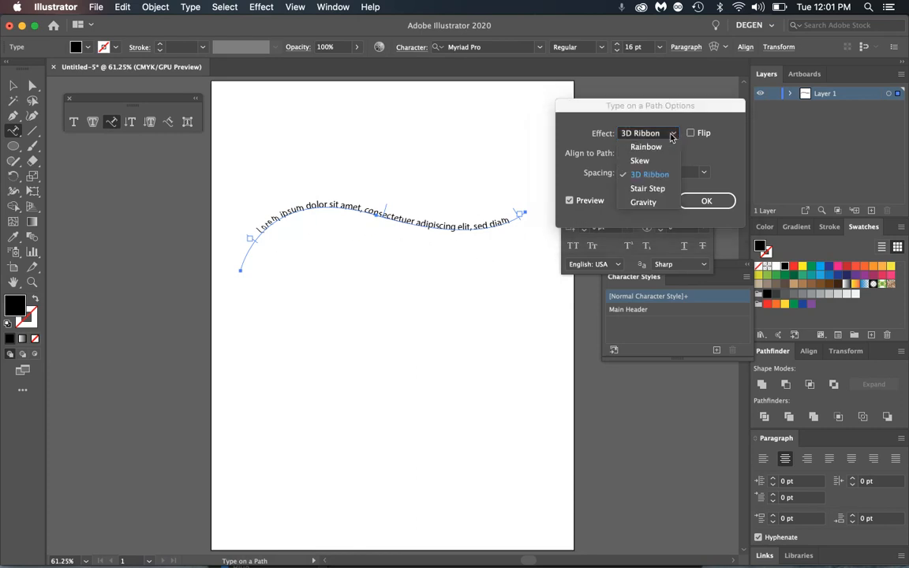
{"action": "left_click", "coordinate": [659, 189]}
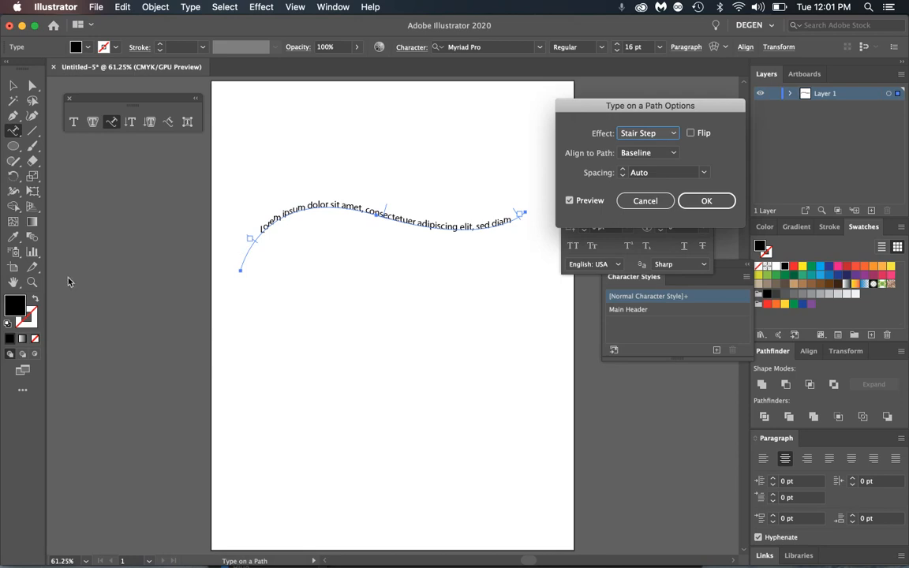
{"action": "key", "text": "super+="}
{"action": "left_click", "coordinate": [707, 201]}
{"action": "key", "text": "super+="}
{"action": "key", "text": "super+="}
{"action": "key", "text": "super+="}
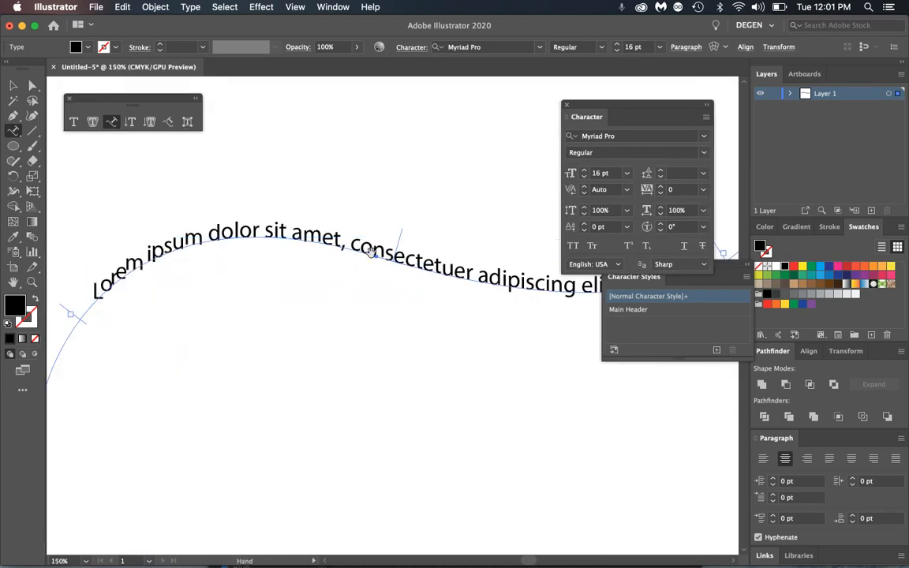
- Reopen Type on a Path Options and preview the Gravity effect
{"action": "scroll", "coordinate": [405, 225], "scroll_direction": "up", "scroll_amount": 5}
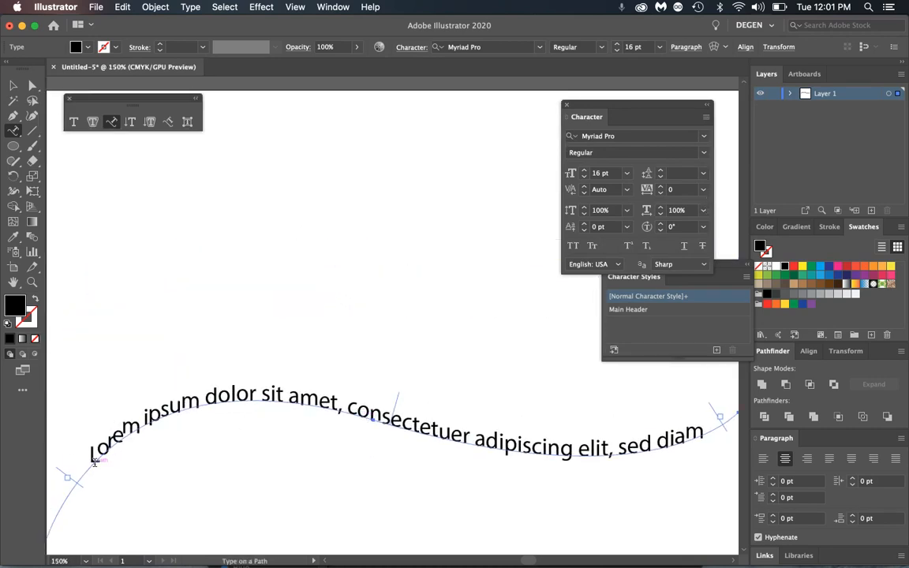
{"action": "double_click", "coordinate": [111, 121]}
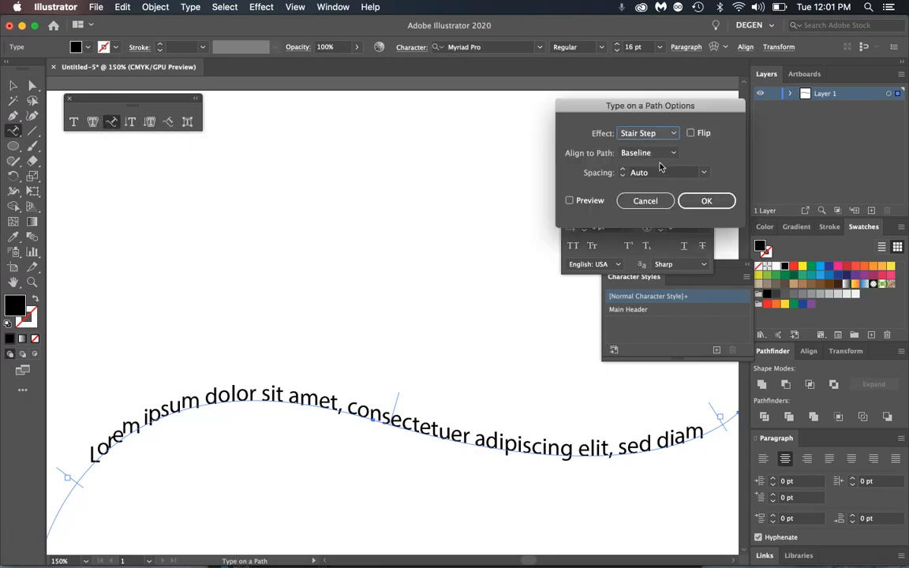
{"action": "left_click", "coordinate": [671, 134]}
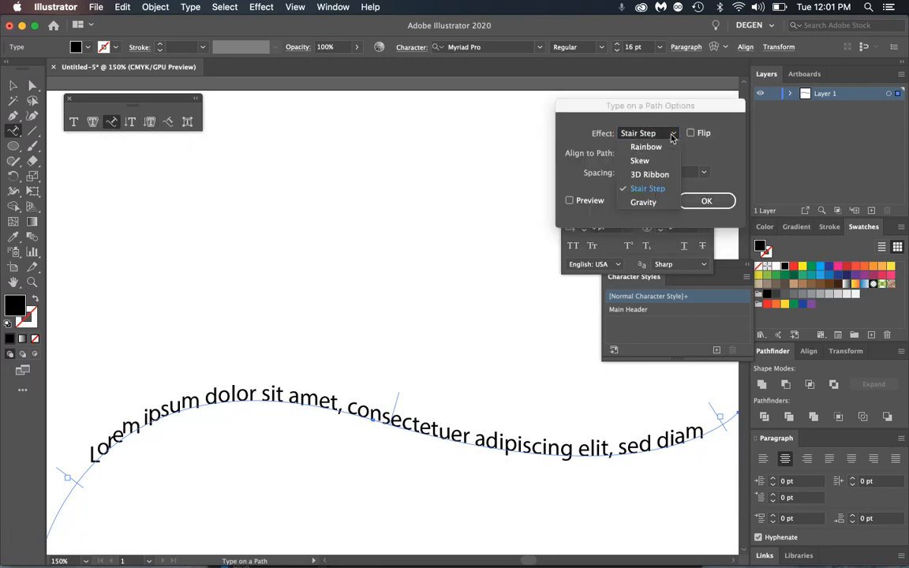
{"action": "left_click", "coordinate": [642, 202]}
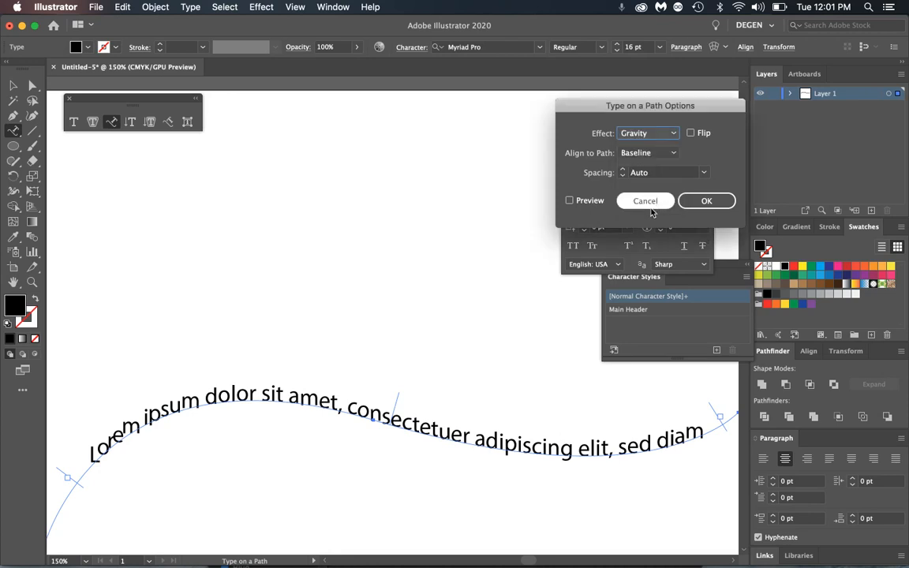
{"action": "left_click", "coordinate": [570, 201]}
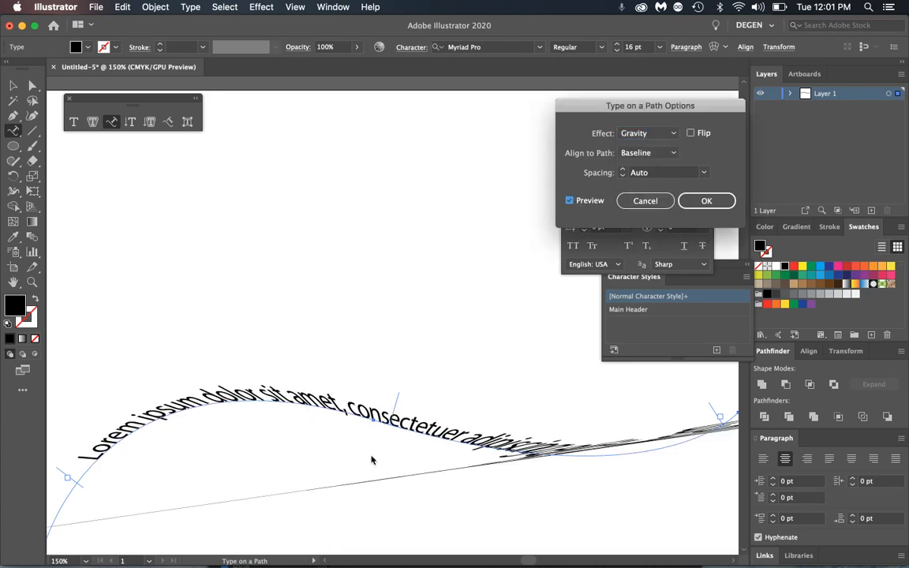
- Keep Baseline alignment while trying the Skew and then Rainbow effects
{"action": "left_click", "coordinate": [674, 153]}
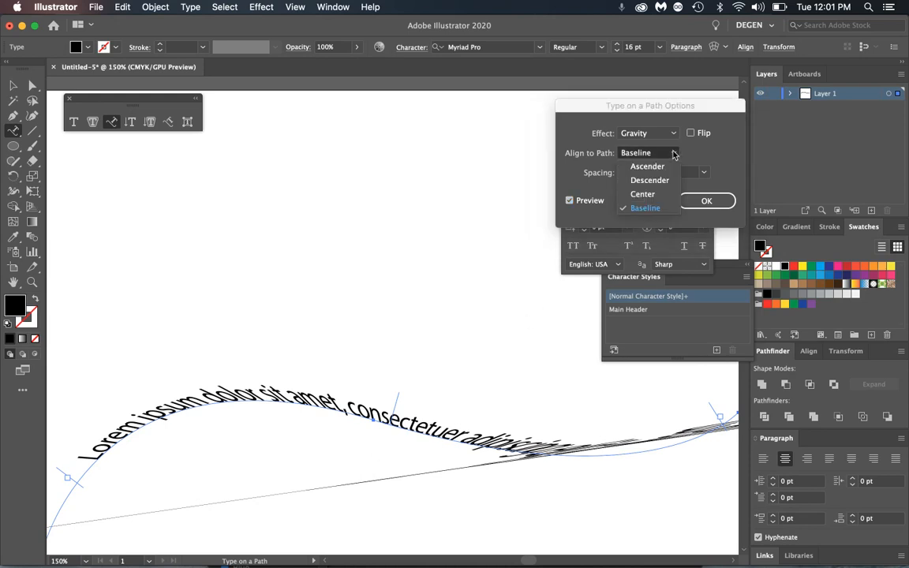
{"action": "left_click", "coordinate": [673, 153]}
{"action": "left_click", "coordinate": [609, 135]}
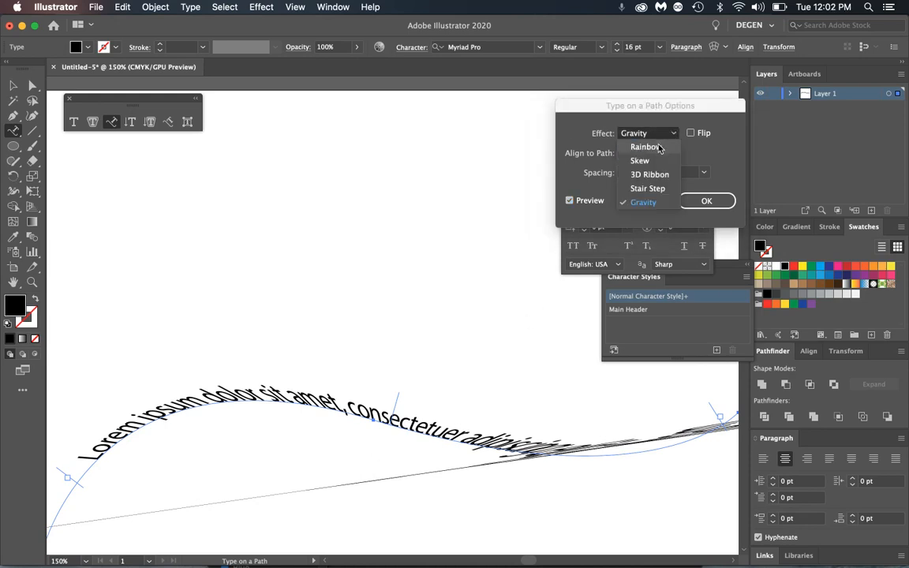
{"action": "left_click", "coordinate": [649, 161]}
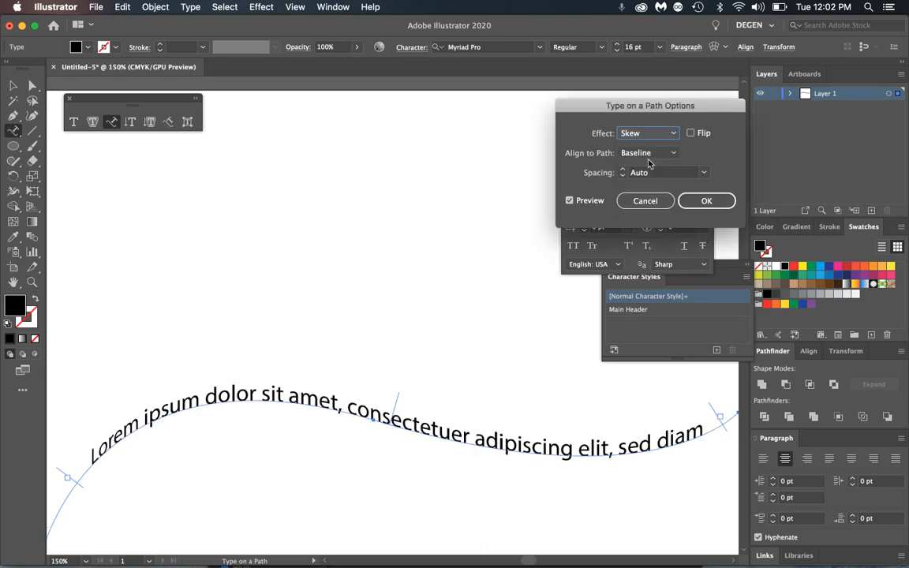
{"action": "left_click", "coordinate": [665, 153]}
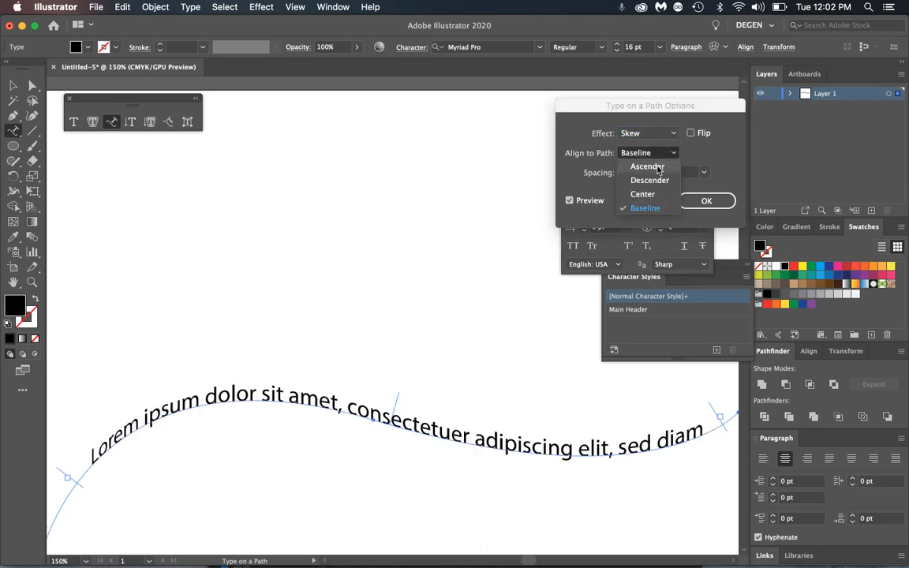
{"action": "left_click", "coordinate": [671, 151]}
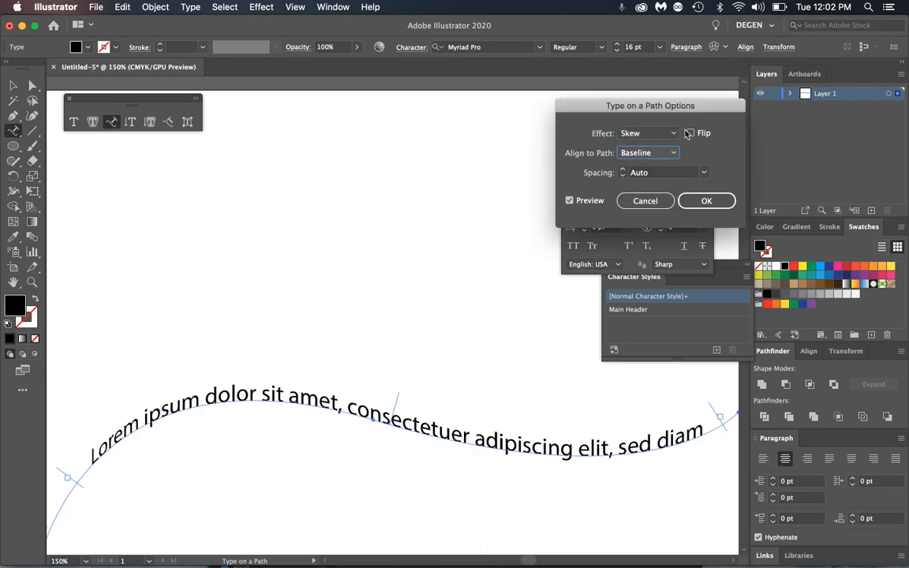
{"action": "left_click", "coordinate": [665, 139]}
{"action": "left_click", "coordinate": [647, 147]}
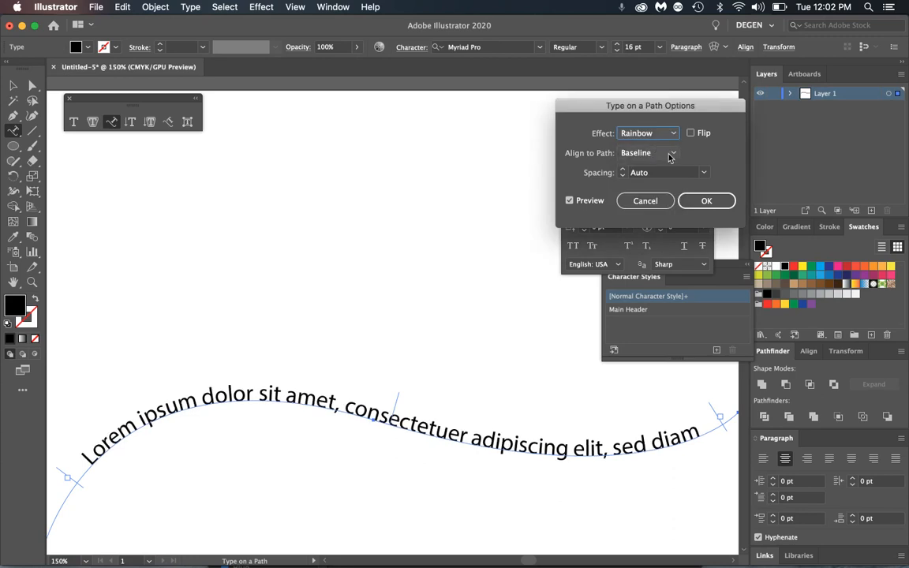
- Try Ascender, Center and Baseline alignments and Flip, then cancel the dialog
{"action": "left_click", "coordinate": [672, 155]}
{"action": "left_click", "coordinate": [665, 167]}
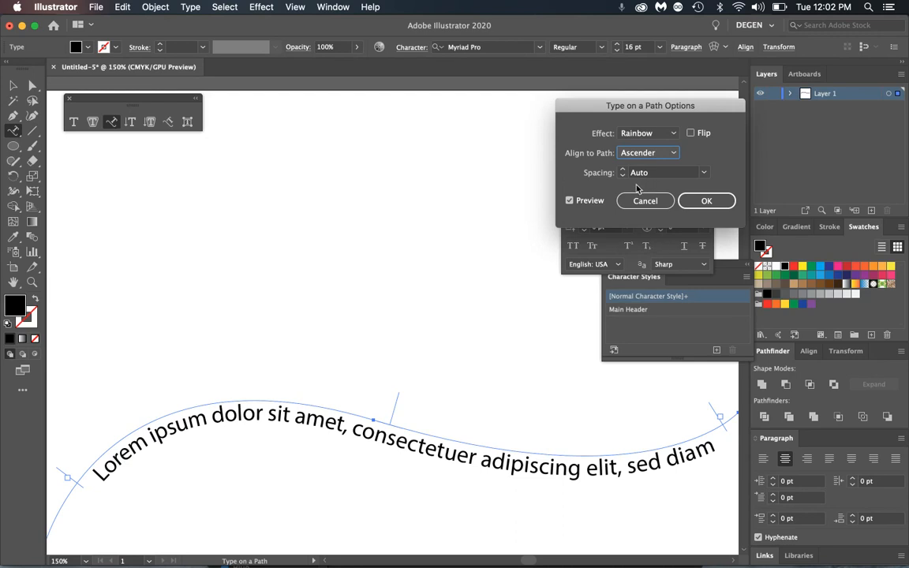
{"action": "left_click", "coordinate": [669, 155]}
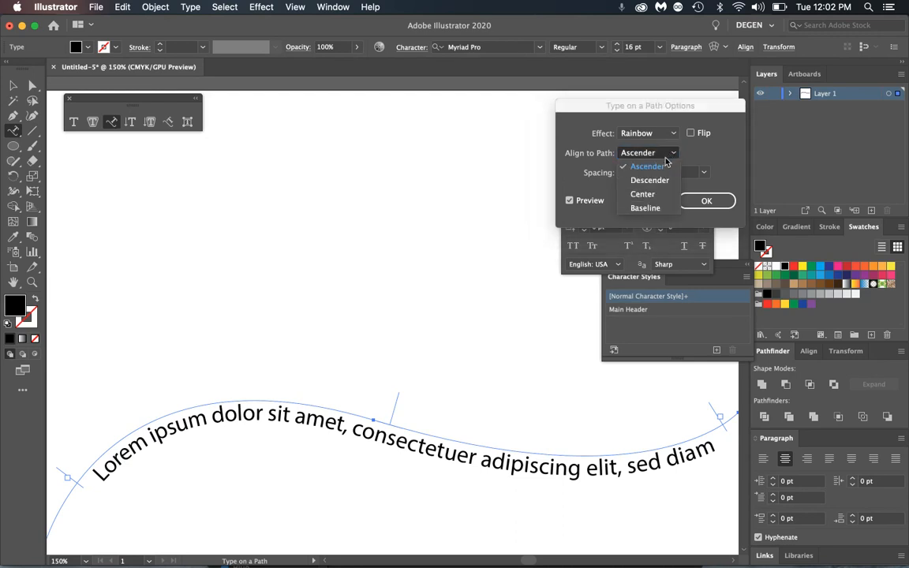
{"action": "left_click", "coordinate": [641, 194]}
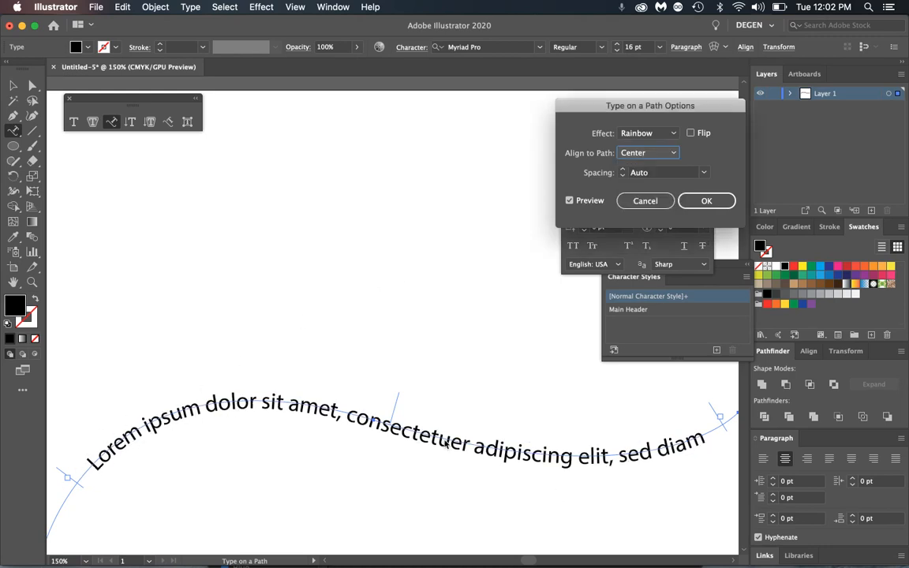
{"action": "left_click", "coordinate": [669, 153]}
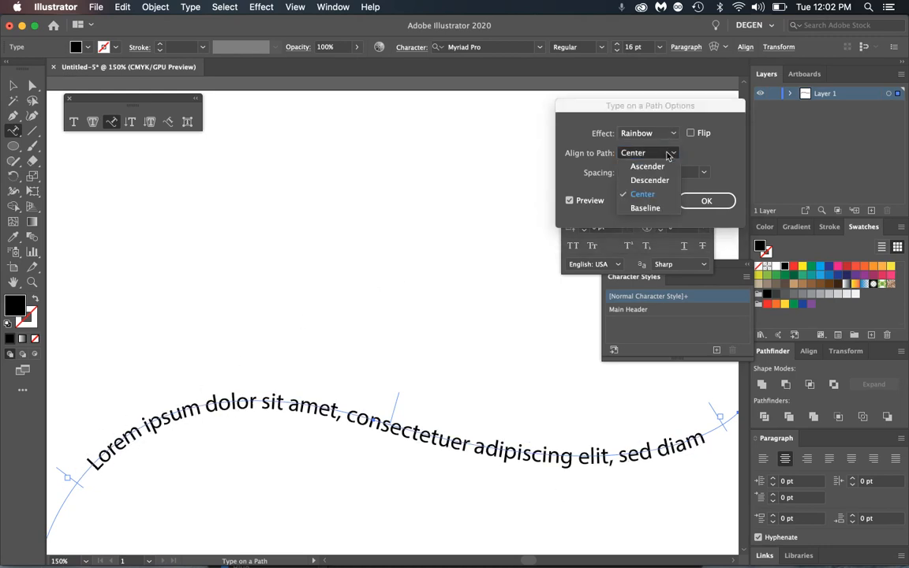
{"action": "left_click", "coordinate": [656, 209]}
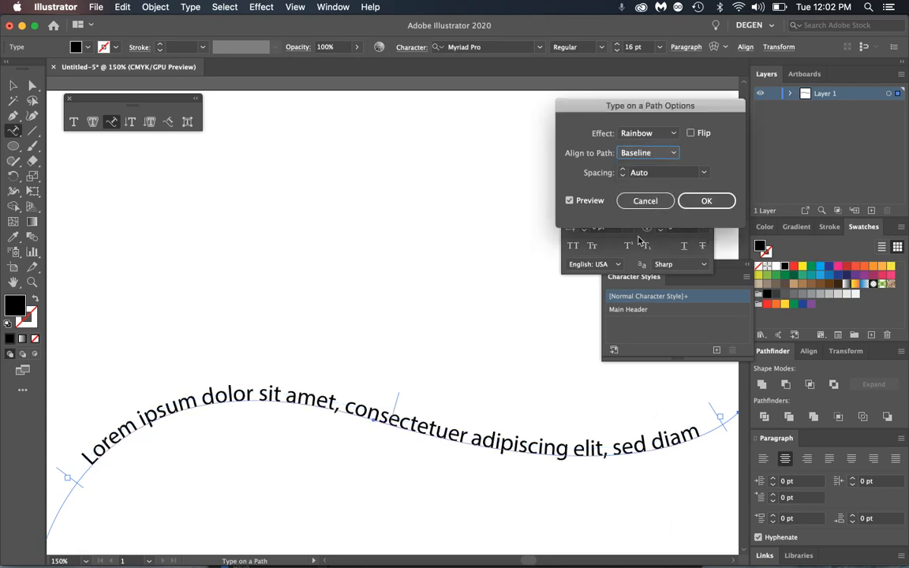
{"action": "left_click", "coordinate": [691, 133]}
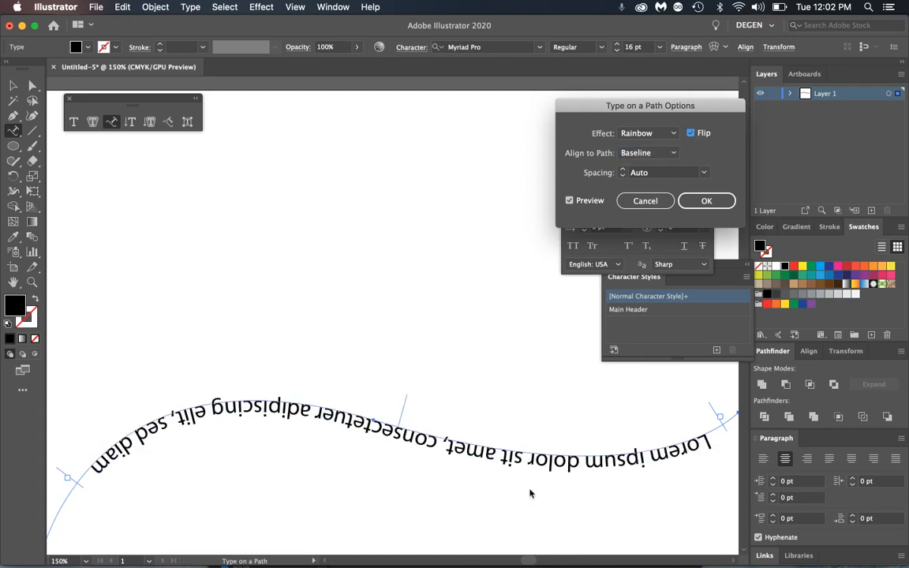
{"action": "left_click_drag", "start_coordinate": [625, 118], "coordinate": [408, 113]}
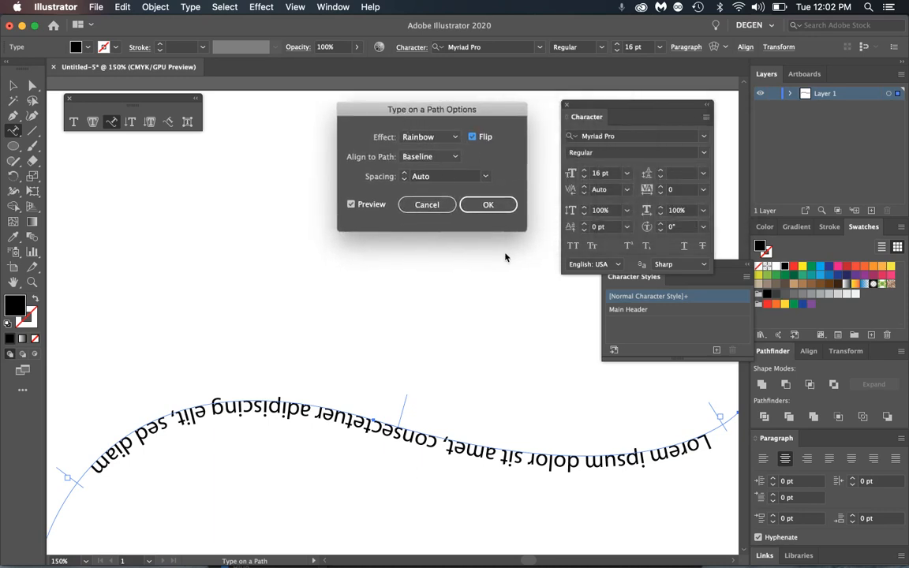
{"action": "left_click", "coordinate": [427, 205]}
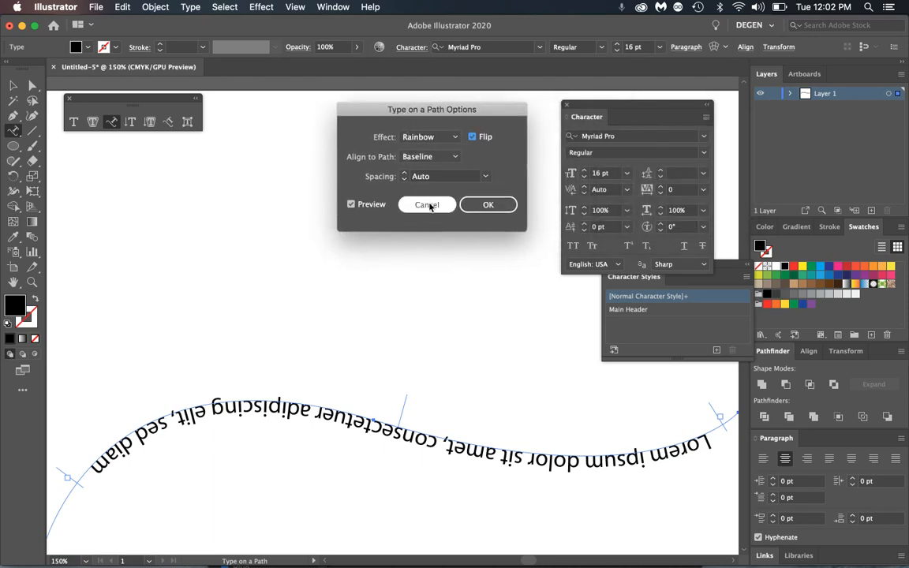
- Reapply the Rainbow effect to the path text and confirm it
{"action": "double_click", "coordinate": [111, 122]}
{"action": "left_click", "coordinate": [446, 140]}
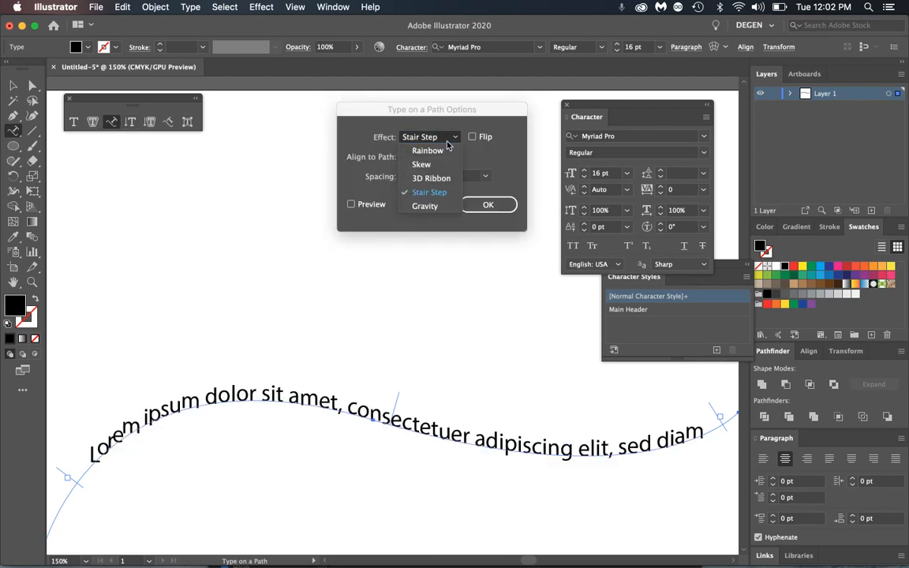
{"action": "left_click", "coordinate": [426, 150]}
{"action": "left_click", "coordinate": [495, 206]}
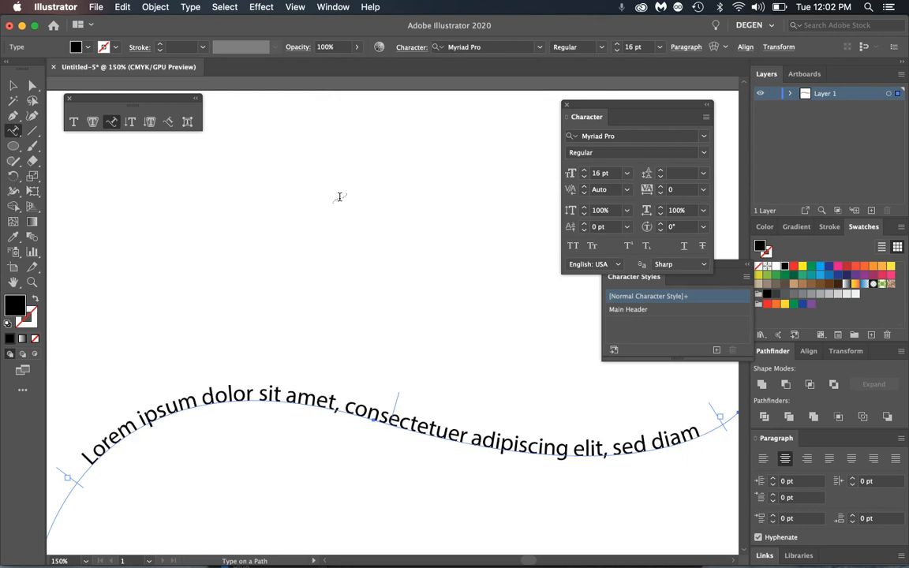
{"action": "left_click", "coordinate": [14, 85]}
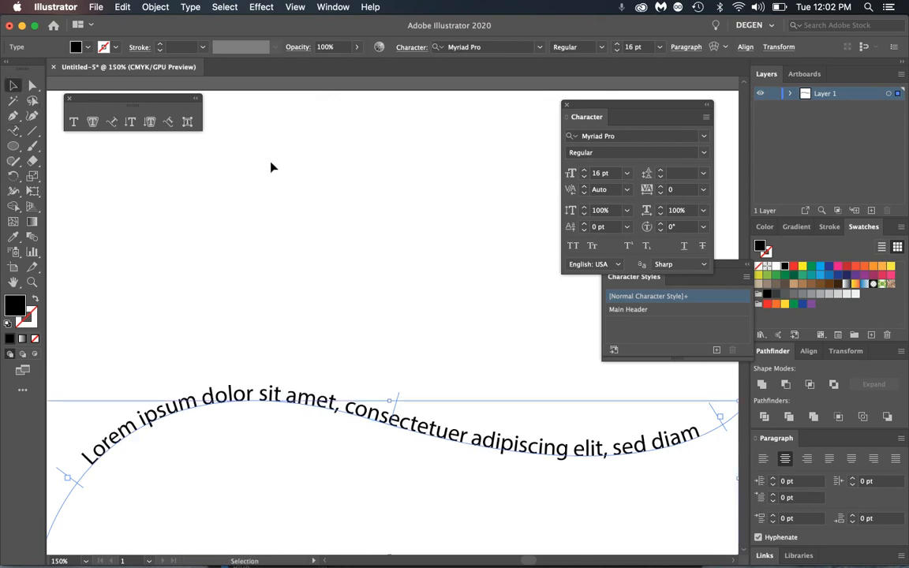
- Zoom out and delete the curved path text
{"action": "key", "text": "super+minus"}
{"action": "key", "text": "super+minus"}
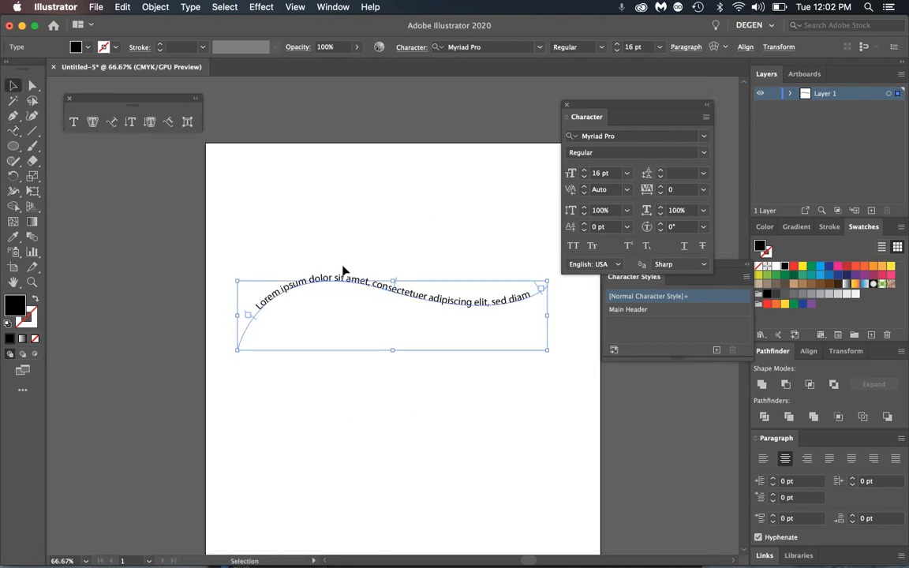
{"action": "left_click_drag", "start_coordinate": [386, 290], "coordinate": [375, 231]}
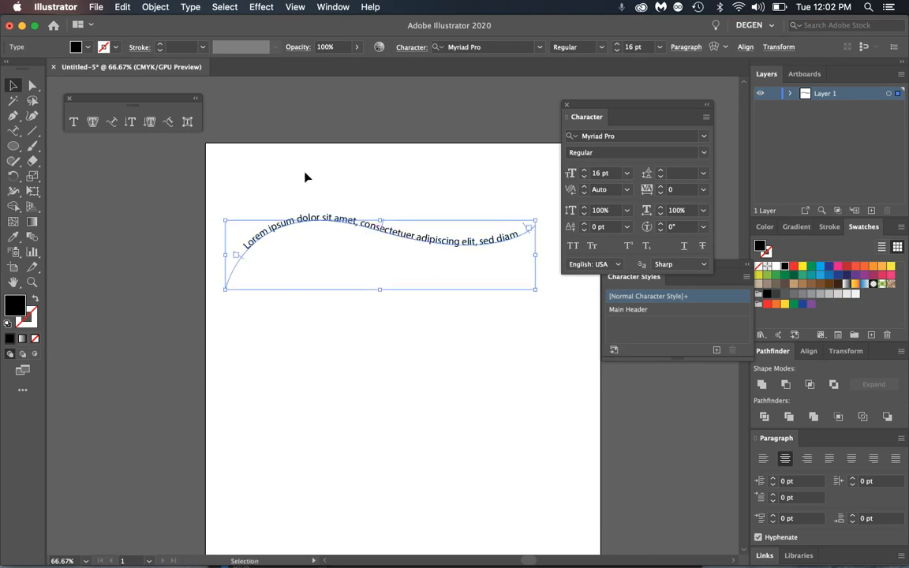
{"action": "key", "text": "Delete"}
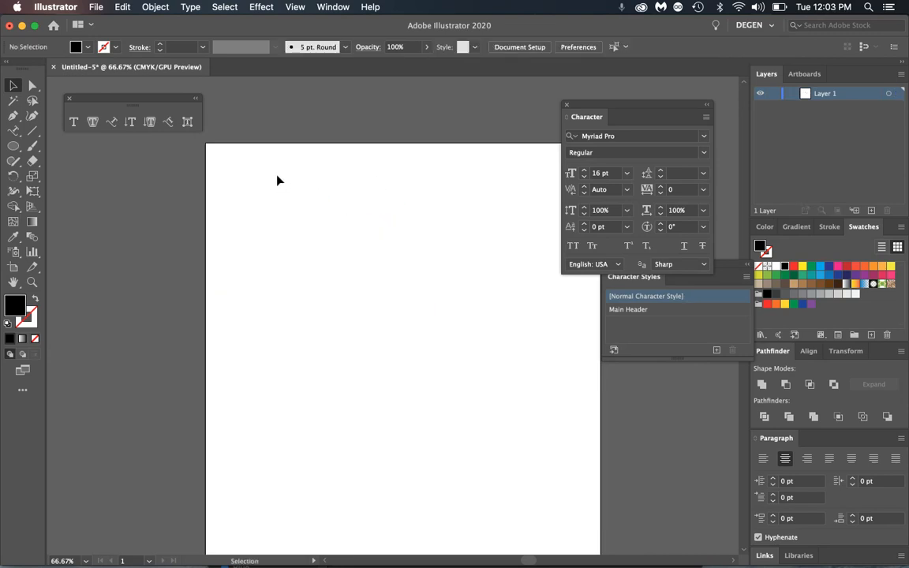
- Place vertical Lorem ipsum placeholder text and move it down and right
{"action": "left_click", "coordinate": [131, 122]}
{"action": "left_click", "coordinate": [251, 133]}
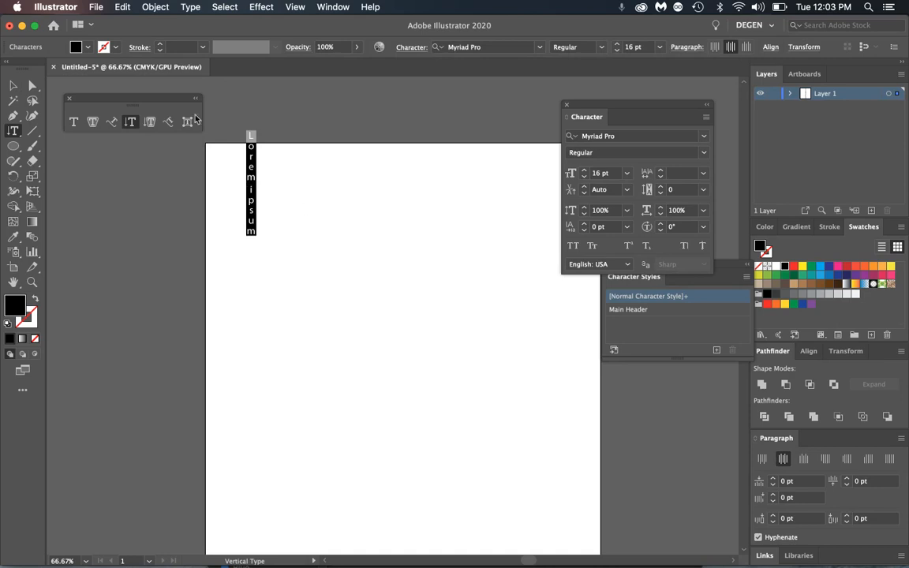
{"action": "left_click", "coordinate": [13, 86]}
{"action": "left_click_drag", "start_coordinate": [252, 155], "coordinate": [266, 219]}
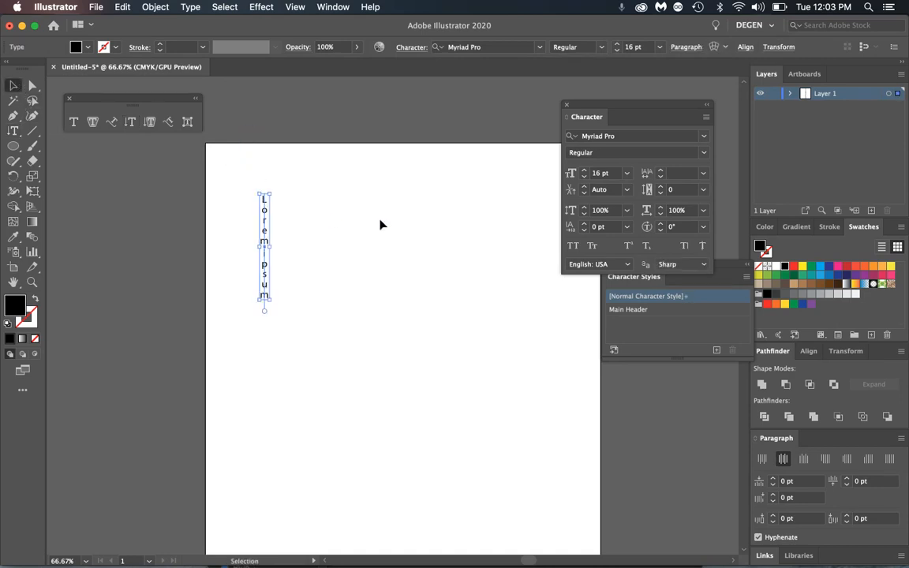
{"action": "left_click", "coordinate": [318, 254]}
- Repeat the vertical text to three Lorem ipsums and draw a rectangular vertical text area
{"action": "double_click", "coordinate": [263, 232]}
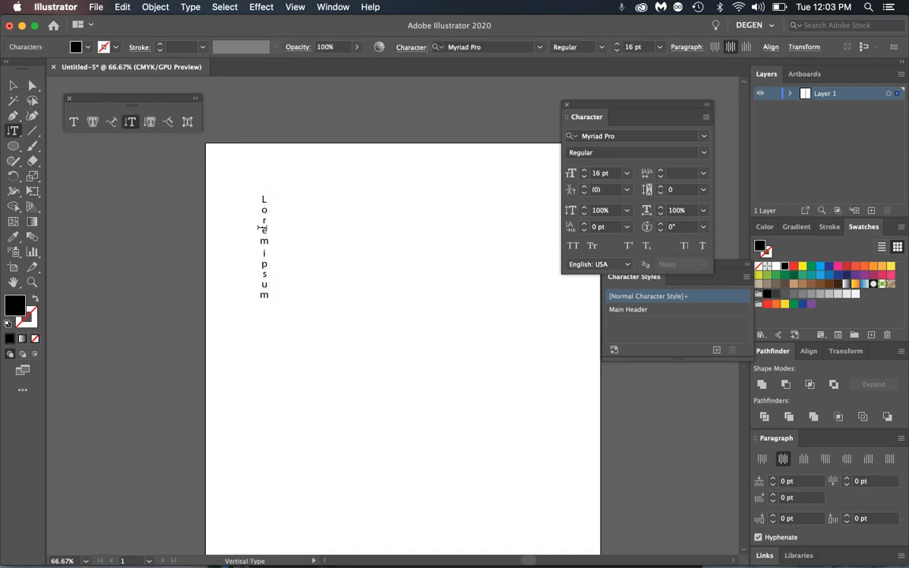
{"action": "key", "text": "super+a"}
{"action": "key", "text": "super+c"}
{"action": "key", "text": "super+v"}
{"action": "key", "text": "super+v"}
{"action": "key", "text": "super+v"}
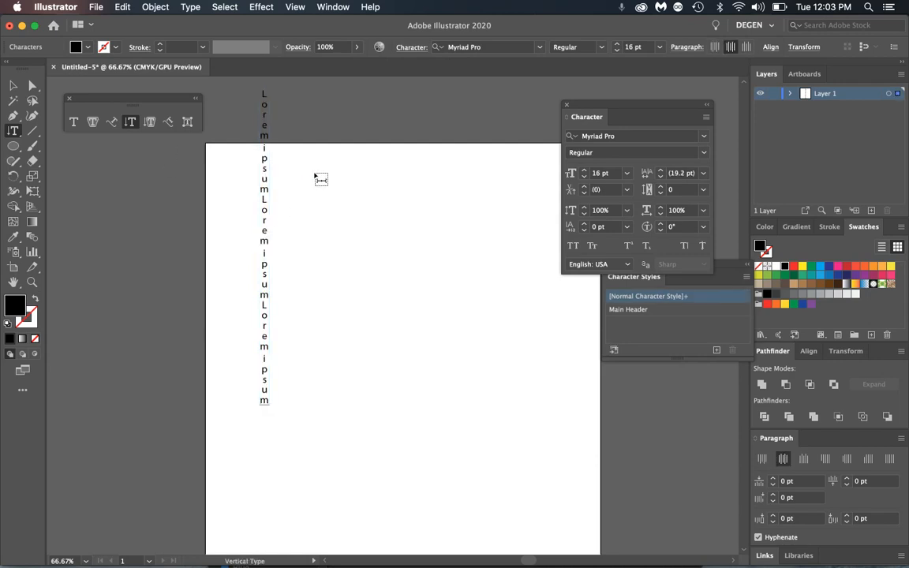
{"action": "left_click_drag", "start_coordinate": [307, 170], "coordinate": [440, 408]}
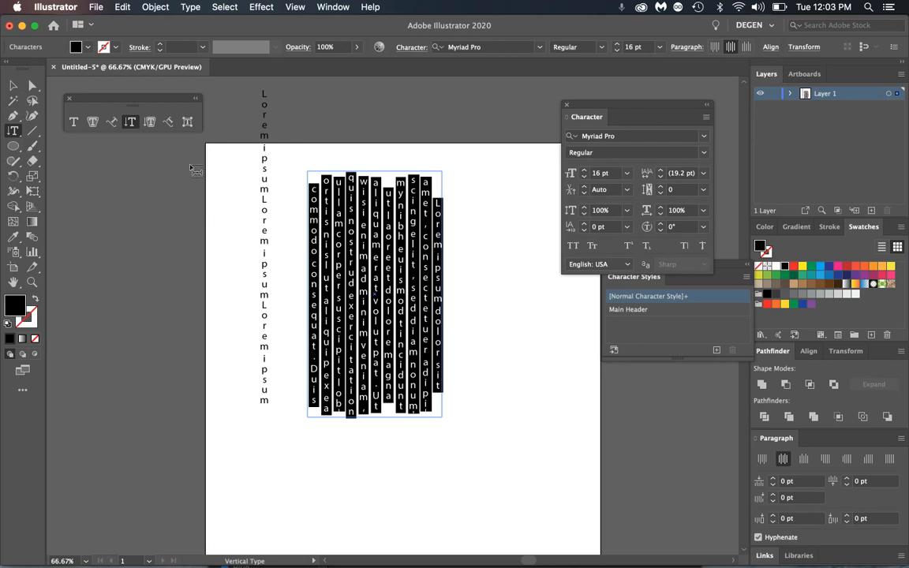
{"action": "type", "text": "101010101010"}
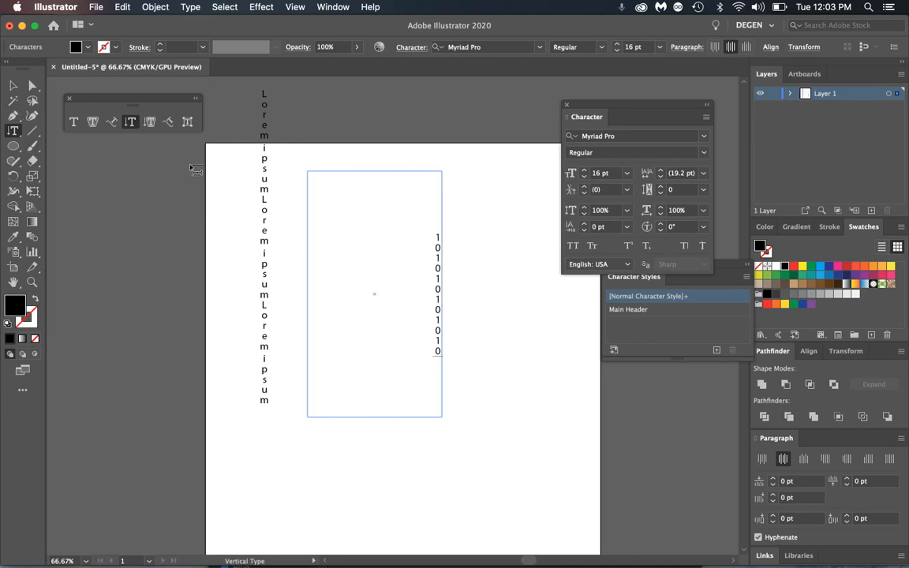
{"action": "type", "text": "001001"}
{"action": "key", "text": "super+a"}
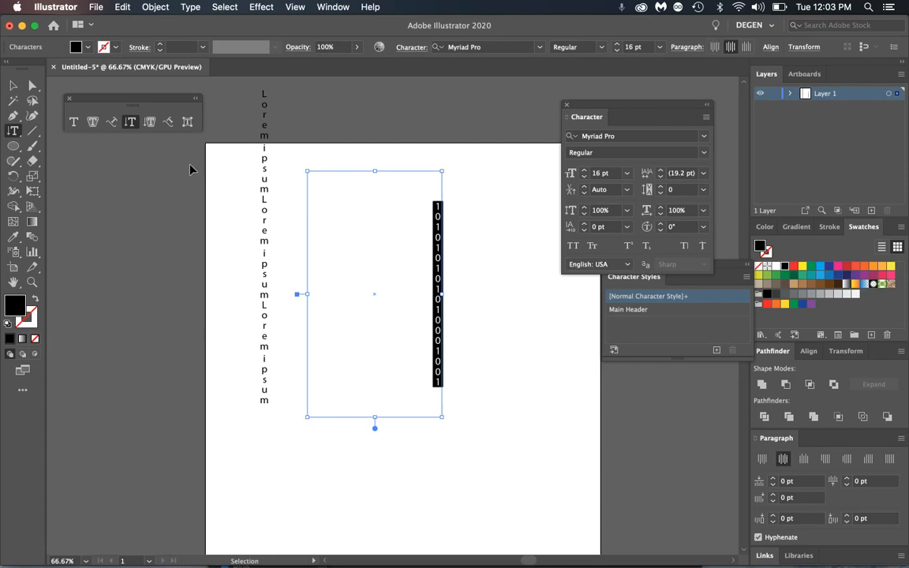
{"action": "key", "text": "super+c"}
{"action": "key", "text": "super+v"}
{"action": "key", "text": "super+v"}
{"action": "key", "text": "super+v"}
{"action": "key", "text": "super+v"}
{"action": "key", "text": "super+v"}
{"action": "key", "text": "super+v"}
{"action": "key", "text": "super+v"}
{"action": "key", "text": "super+v"}
{"action": "key", "text": "super+v"}
{"action": "key", "text": "super+v"}
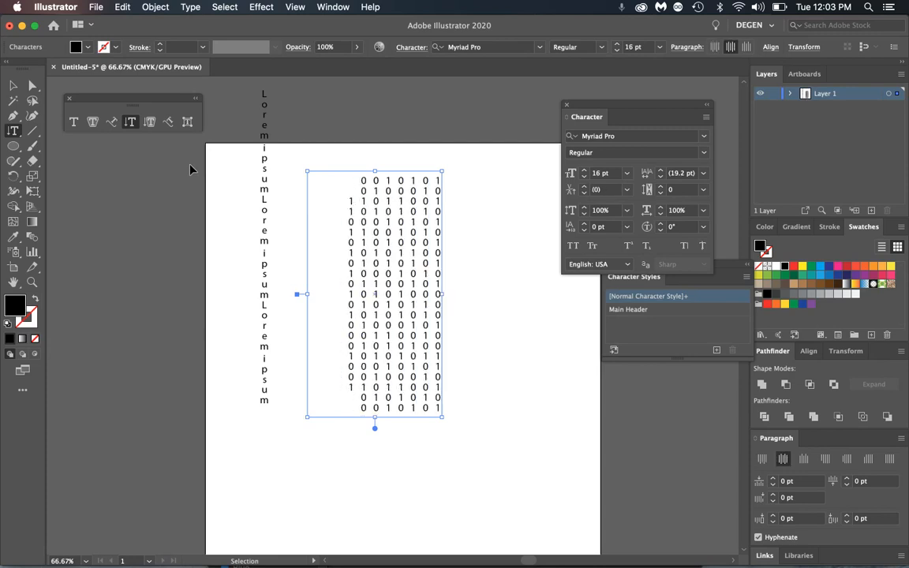
{"action": "key", "text": "super+v"}
{"action": "key", "text": "super+v"}
- Move the Lorem ipsum column lower and the binary block left and down
{"action": "left_click", "coordinate": [13, 85]}
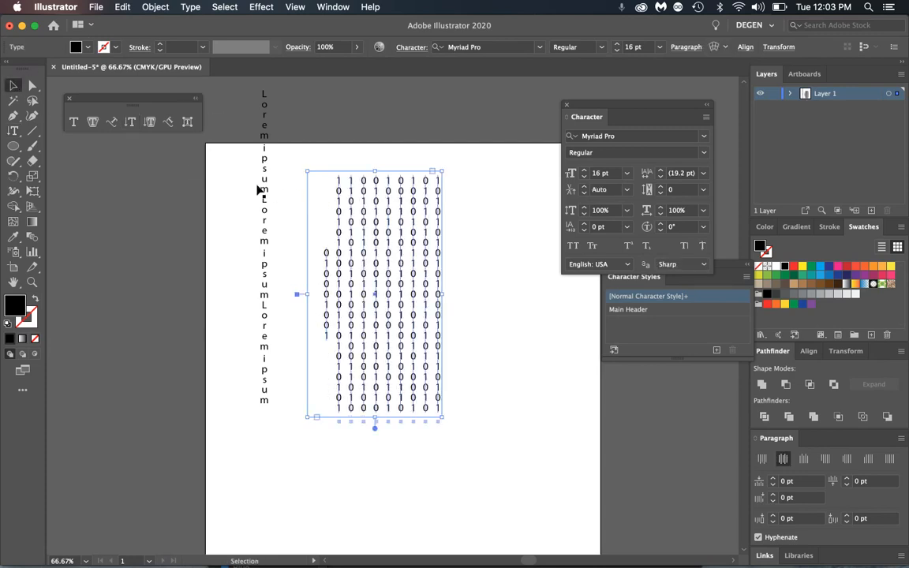
{"action": "left_click_drag", "start_coordinate": [261, 188], "coordinate": [256, 279]}
{"action": "left_click_drag", "start_coordinate": [412, 301], "coordinate": [390, 319]}
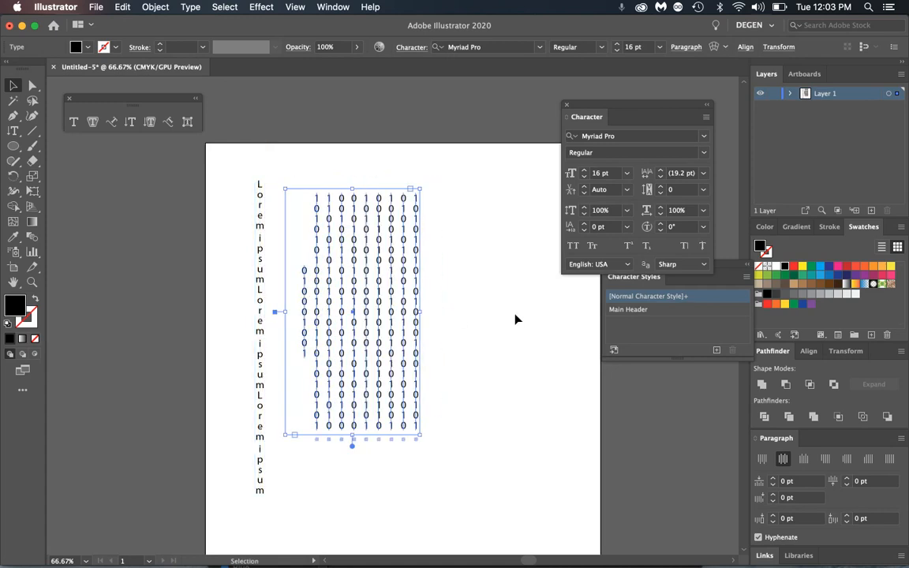
{"action": "left_click", "coordinate": [516, 319]}
{"action": "left_click", "coordinate": [387, 307]}
{"action": "left_click", "coordinate": [508, 295]}
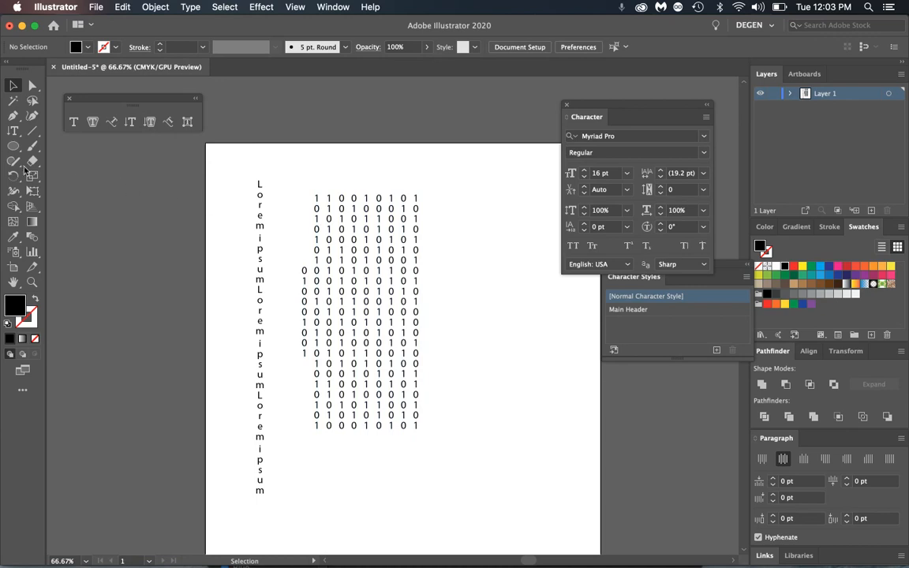
{"action": "left_click", "coordinate": [13, 146]}
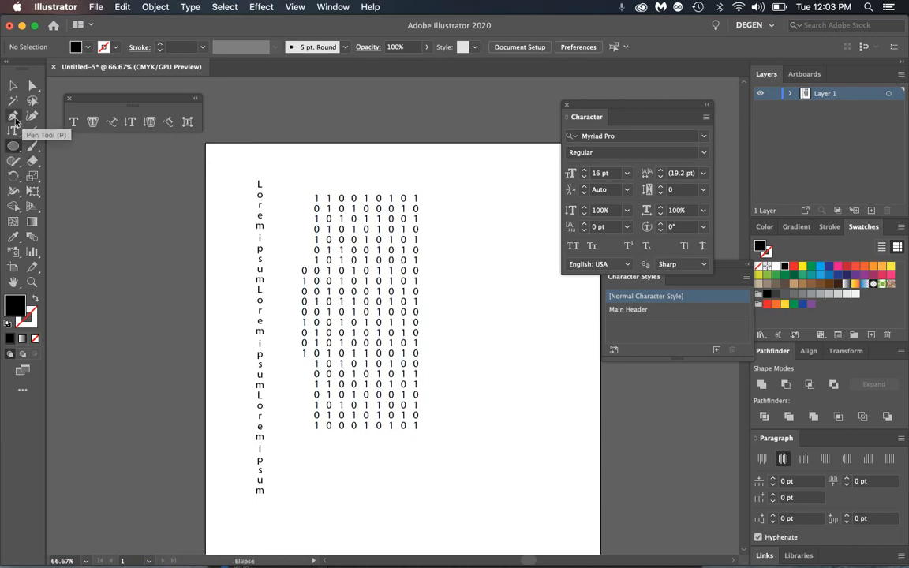
- Draw a closed eight-corner zigzag shape
{"action": "left_click", "coordinate": [16, 120]}
{"action": "left_click", "coordinate": [460, 183]}
{"action": "left_click", "coordinate": [523, 171]}
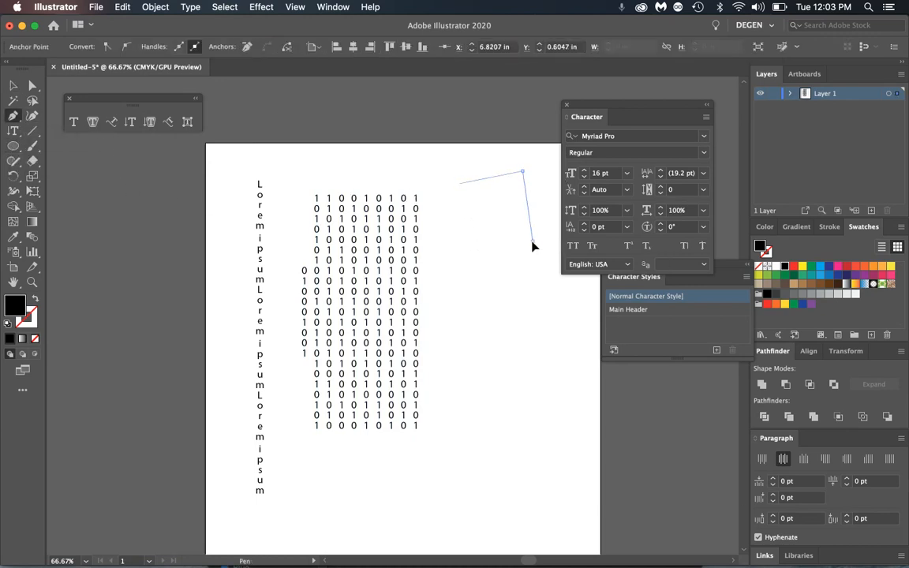
{"action": "left_click", "coordinate": [533, 241]}
{"action": "left_click", "coordinate": [562, 279]}
{"action": "left_click", "coordinate": [536, 358]}
{"action": "left_click", "coordinate": [466, 428]}
{"action": "left_click", "coordinate": [468, 332]}
{"action": "left_click", "coordinate": [507, 286]}
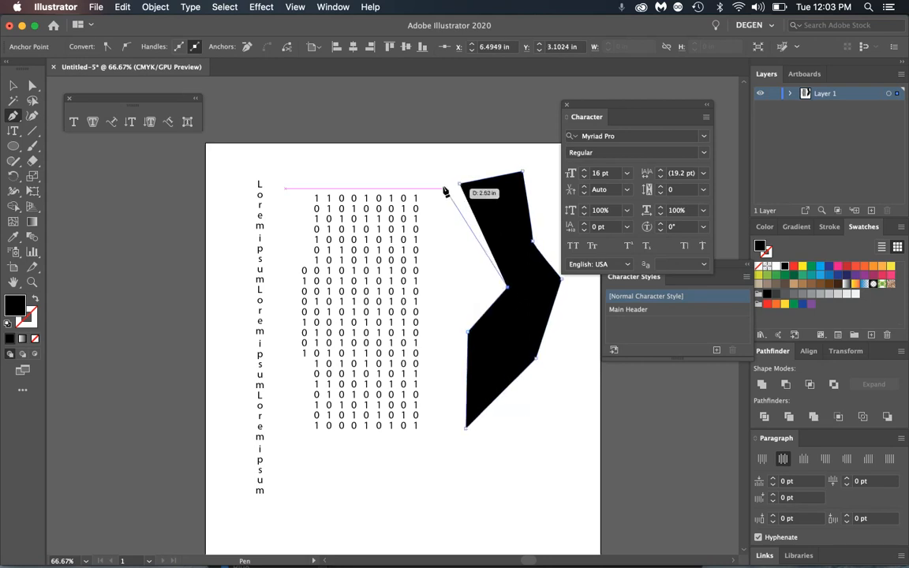
{"action": "left_click", "coordinate": [461, 184]}
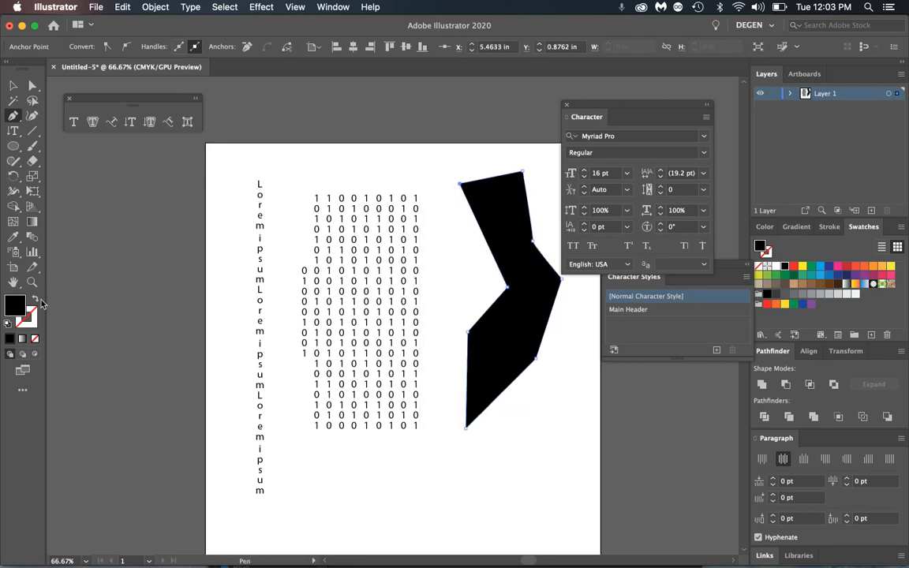
- Fill the zigzag shape with vertical placeholder text and nudge it slightly left
{"action": "left_click", "coordinate": [149, 122]}
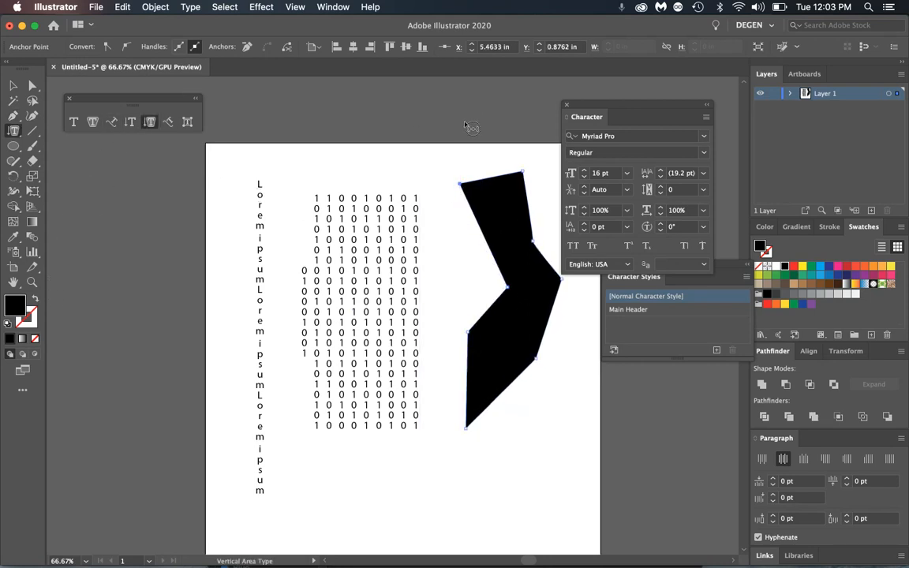
{"action": "left_click", "coordinate": [481, 181]}
{"action": "left_click", "coordinate": [13, 86]}
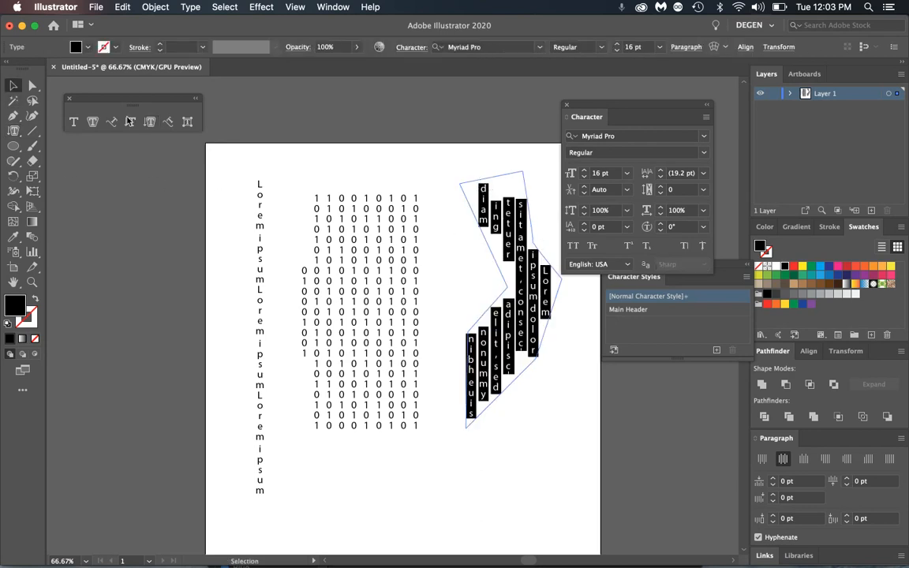
{"action": "left_click", "coordinate": [546, 412]}
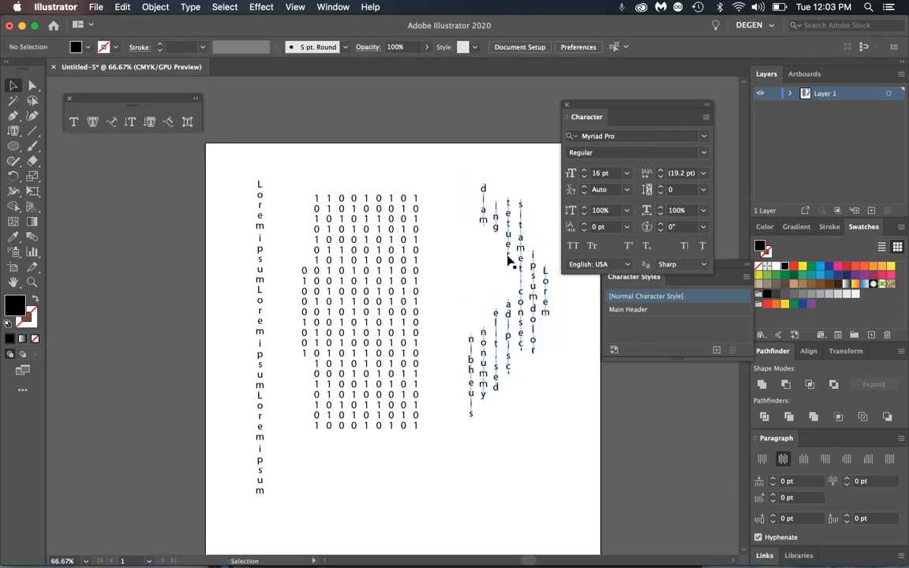
{"action": "left_click_drag", "start_coordinate": [532, 296], "coordinate": [513, 302]}
{"action": "left_click", "coordinate": [574, 464]}
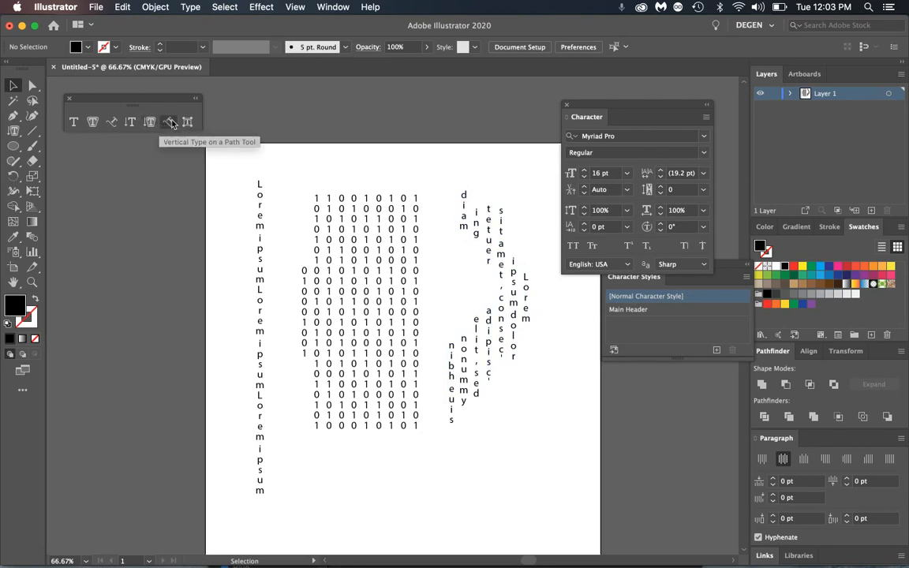
{"action": "left_click", "coordinate": [13, 146]}
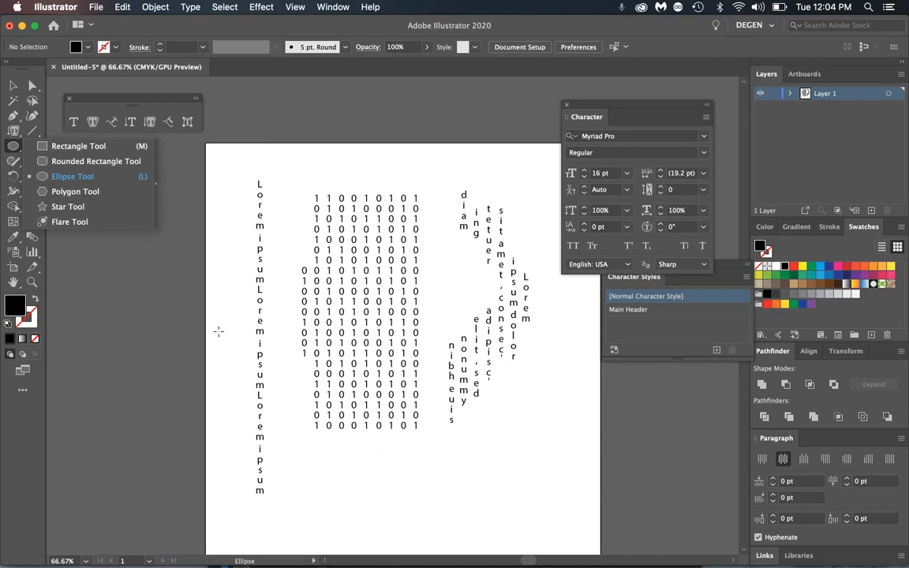
- Draw a circle near the bottom right and turn its outline into vertical path text
{"action": "left_click", "coordinate": [71, 177]}
{"action": "left_click_drag", "start_coordinate": [461, 444], "coordinate": [571, 547]}
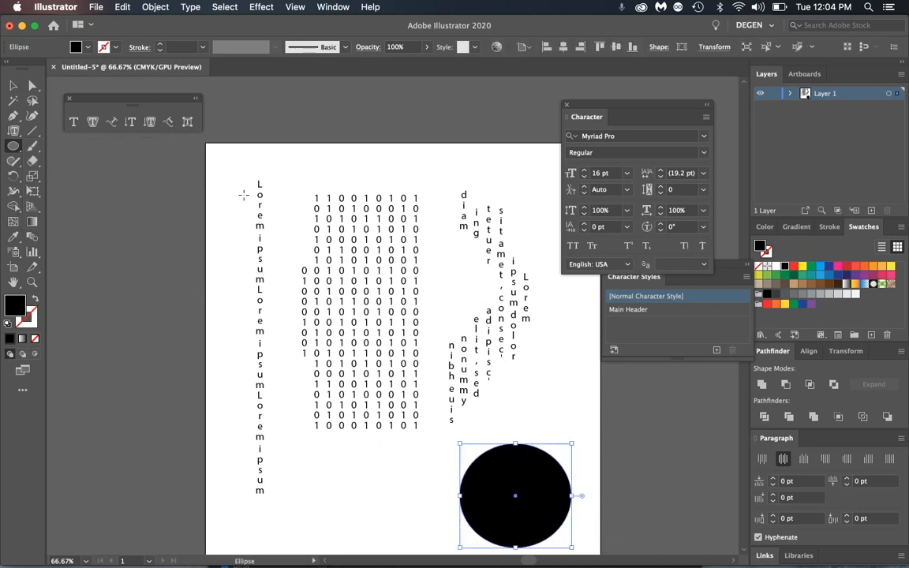
{"action": "left_click", "coordinate": [168, 122]}
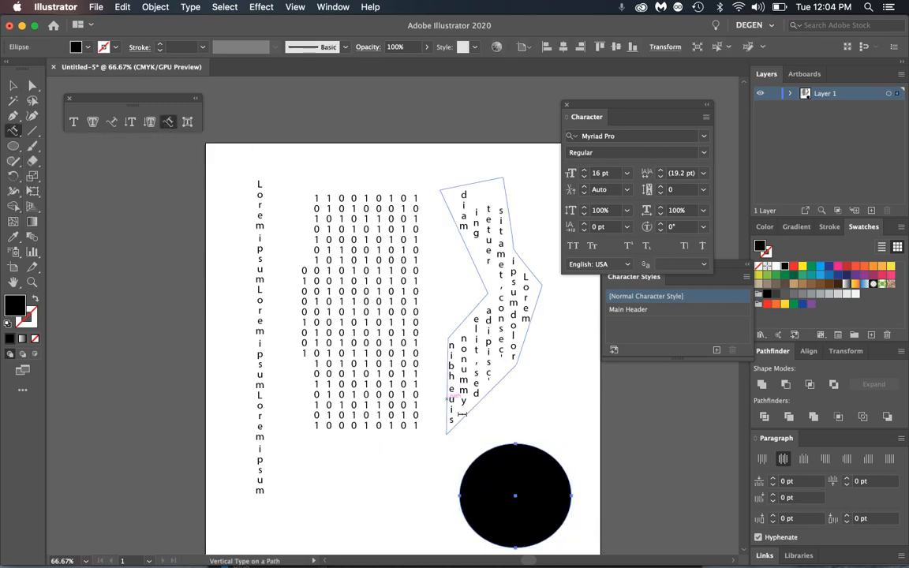
{"action": "left_click", "coordinate": [491, 449]}
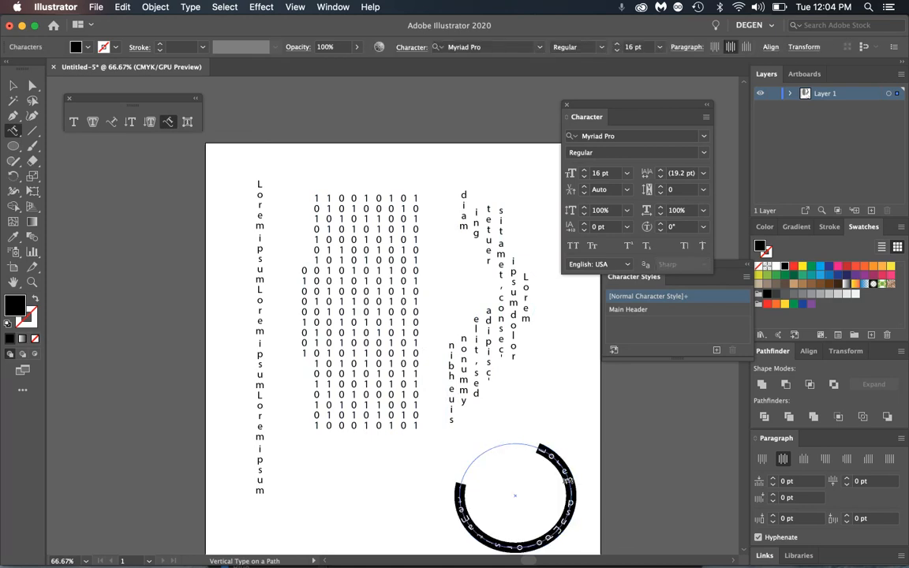
{"action": "left_click", "coordinate": [502, 447]}
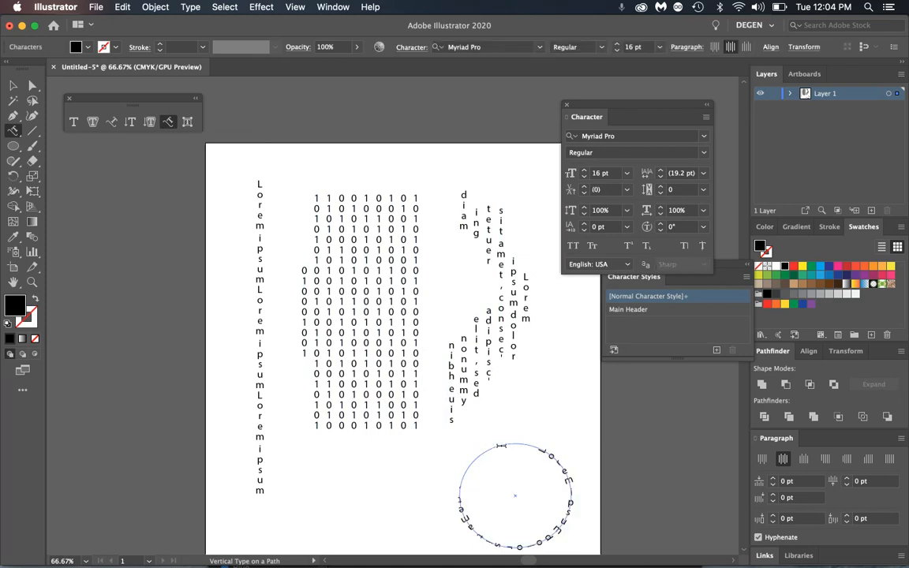
{"action": "left_click", "coordinate": [13, 85]}
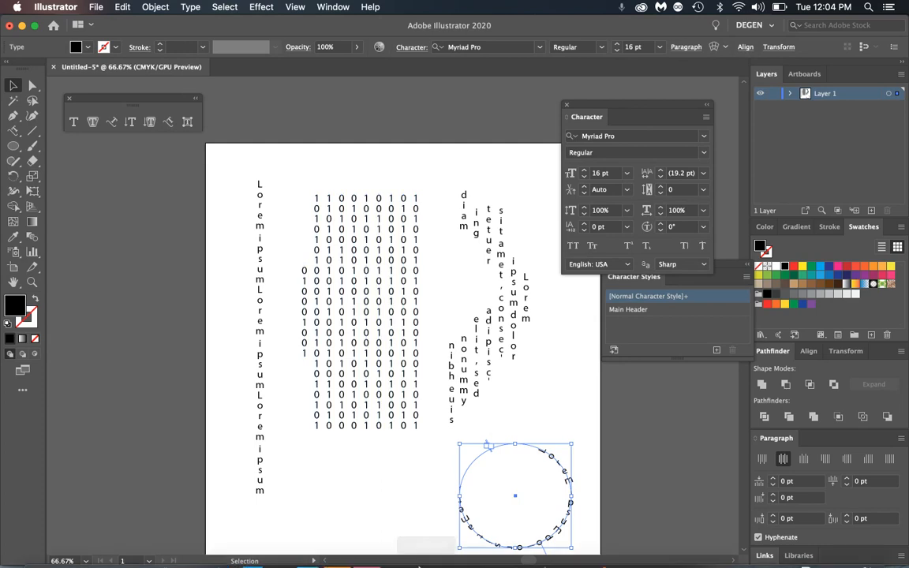
- Nudge the circular text, then marquee-select all text objects and delete them
{"action": "mouse_move", "coordinate": [217, 551]}
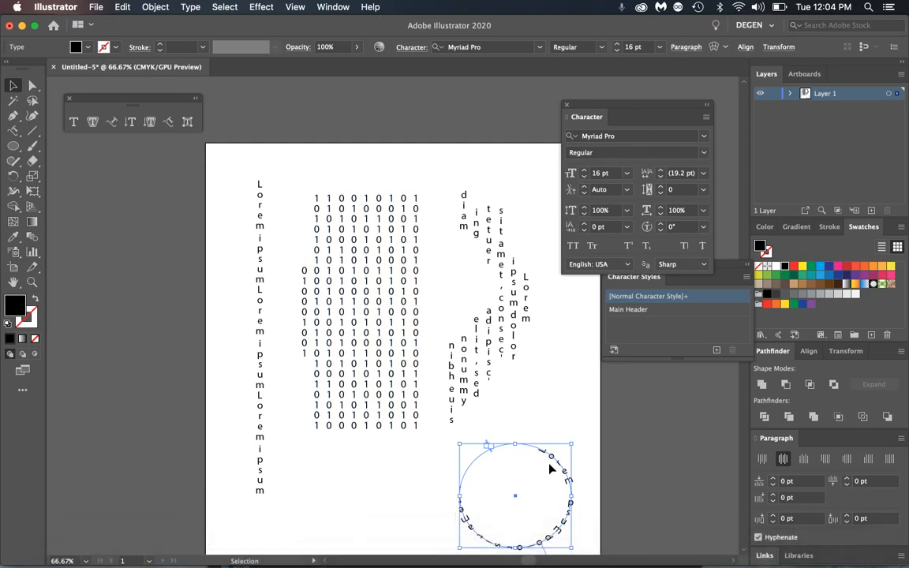
{"action": "left_click_drag", "start_coordinate": [558, 456], "coordinate": [551, 425]}
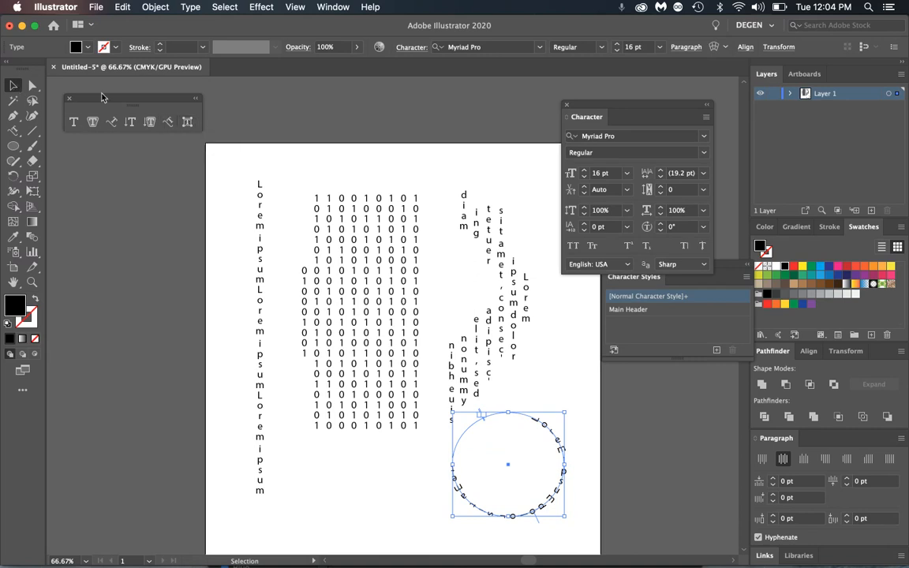
{"action": "left_click_drag", "start_coordinate": [228, 153], "coordinate": [589, 487]}
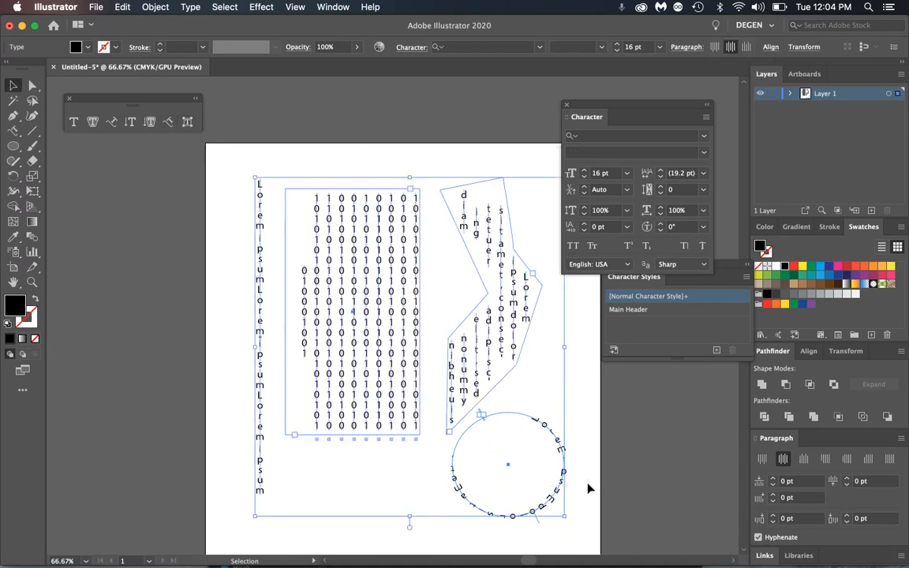
{"action": "key", "text": "Delete"}
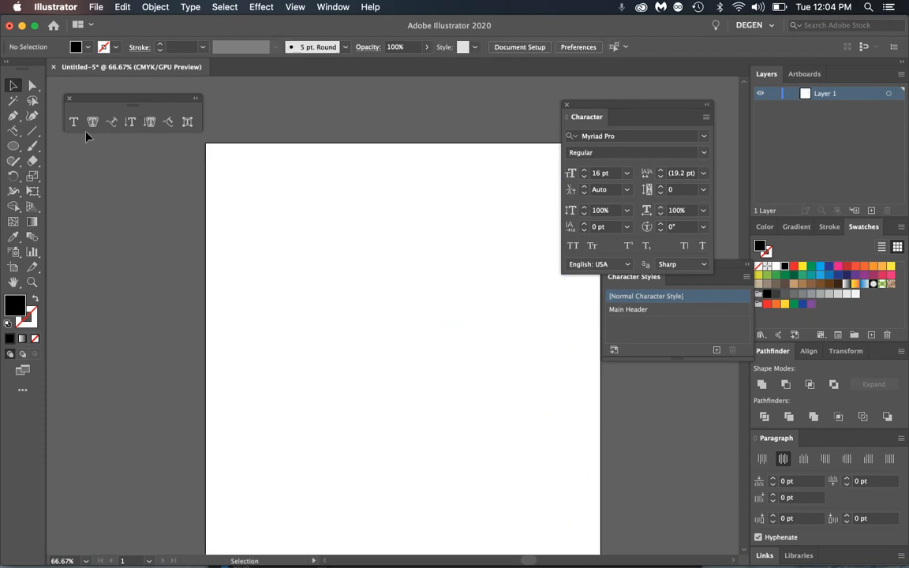
- Create a point text line of three repeated Lorem ipsums and nudge it into place
{"action": "key", "text": "t"}
{"action": "left_click", "coordinate": [309, 234]}
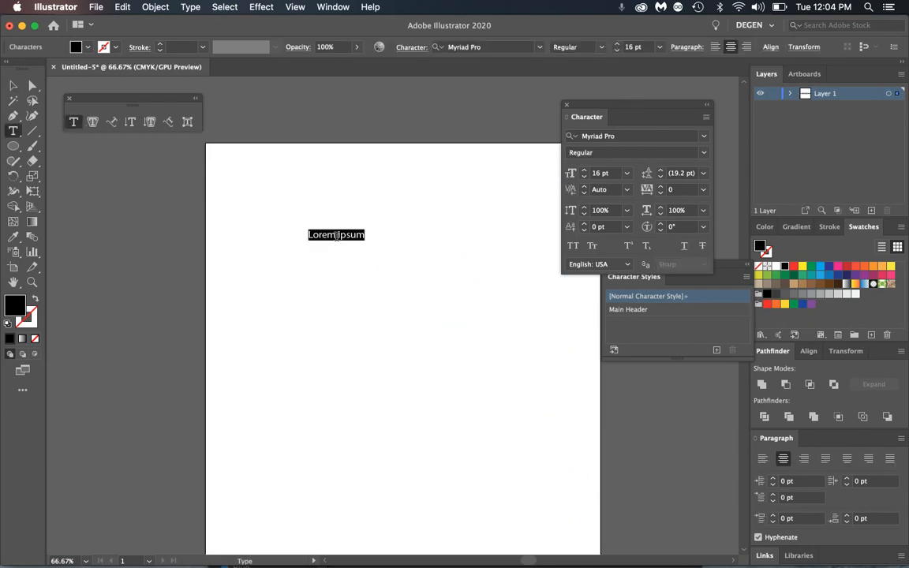
{"action": "key", "text": "super+c"}
{"action": "key", "text": "super+v"}
{"action": "key", "text": "super+v"}
{"action": "key", "text": "super+v"}
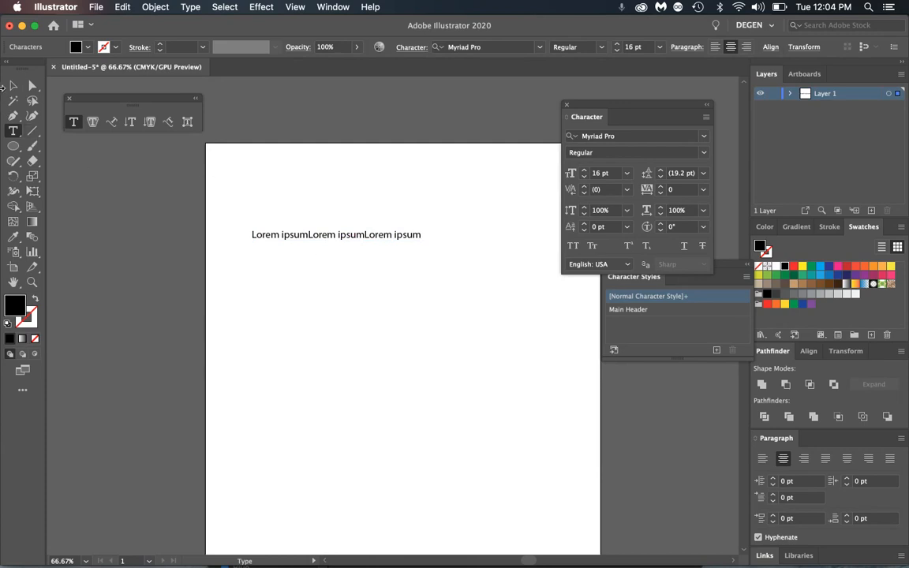
{"action": "left_click", "coordinate": [13, 85]}
{"action": "left_click_drag", "start_coordinate": [290, 239], "coordinate": [275, 225]}
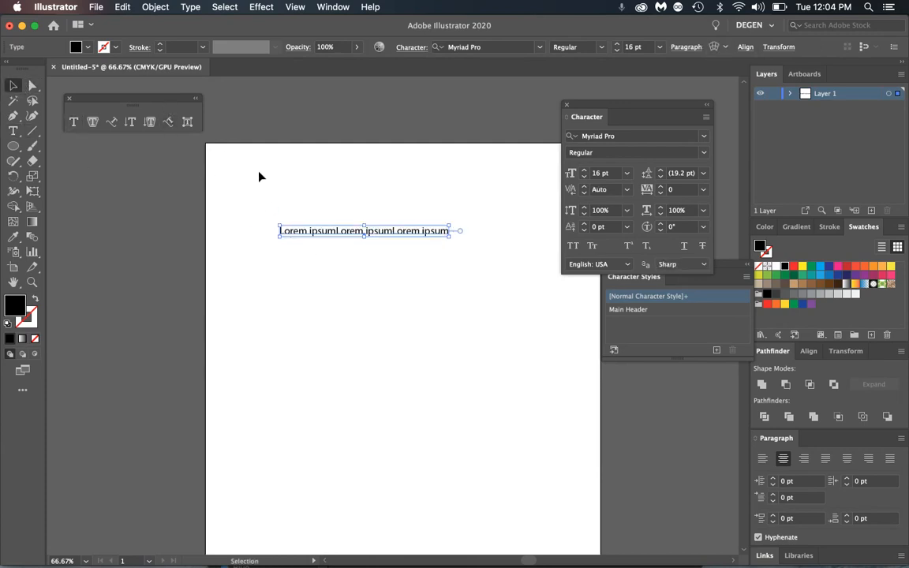
- With Touch Type, enlarge the first ipsum's s to about 356% and tilt it
{"action": "left_click", "coordinate": [187, 122]}
{"action": "left_click", "coordinate": [319, 236]}
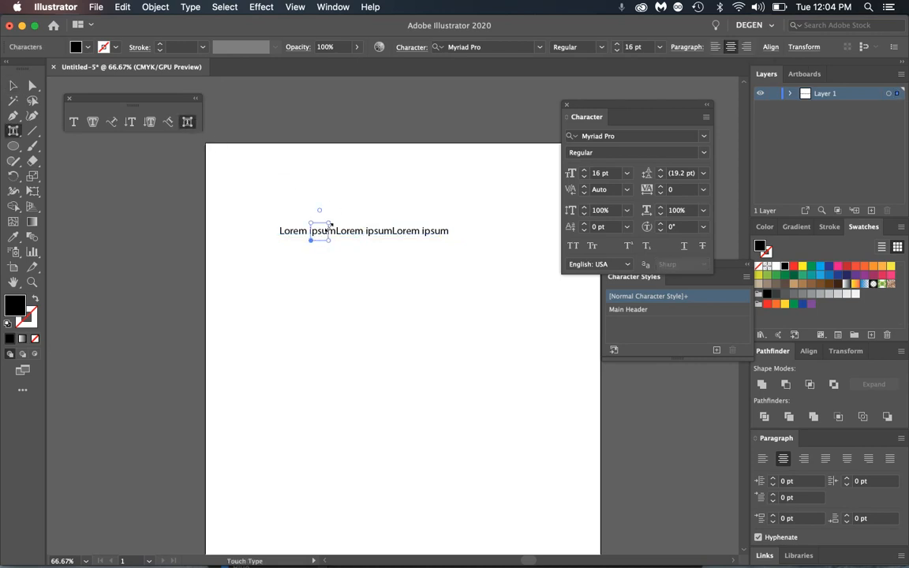
{"action": "left_click_drag", "start_coordinate": [330, 225], "coordinate": [351, 196]}
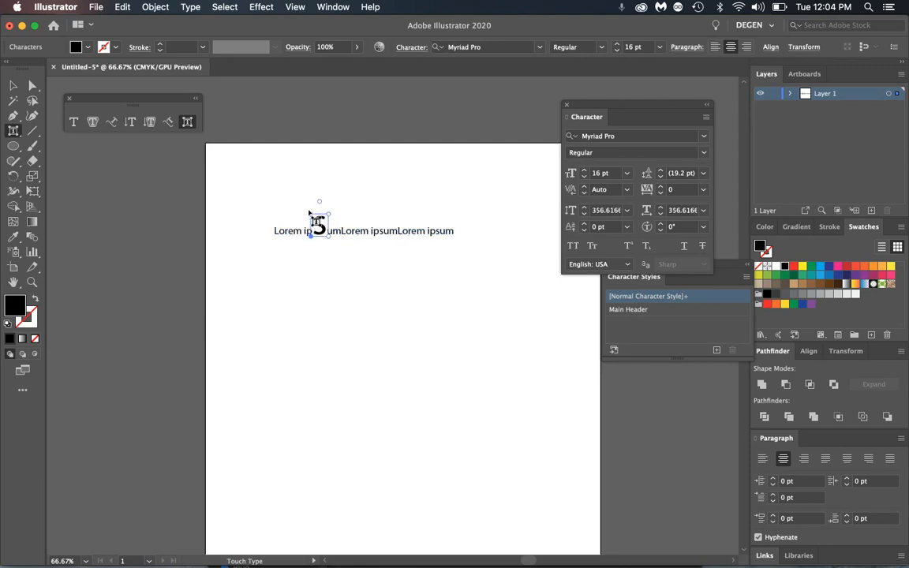
{"action": "mouse_move", "coordinate": [319, 201]}
{"action": "left_mouse_down"}
{"action": "mouse_move", "coordinate": [306, 199]}
{"action": "mouse_move", "coordinate": [331, 196]}
{"action": "mouse_move", "coordinate": [309, 199]}
{"action": "mouse_move", "coordinate": [322, 222]}
{"action": "mouse_move", "coordinate": [326, 214]}
{"action": "left_mouse_up"}
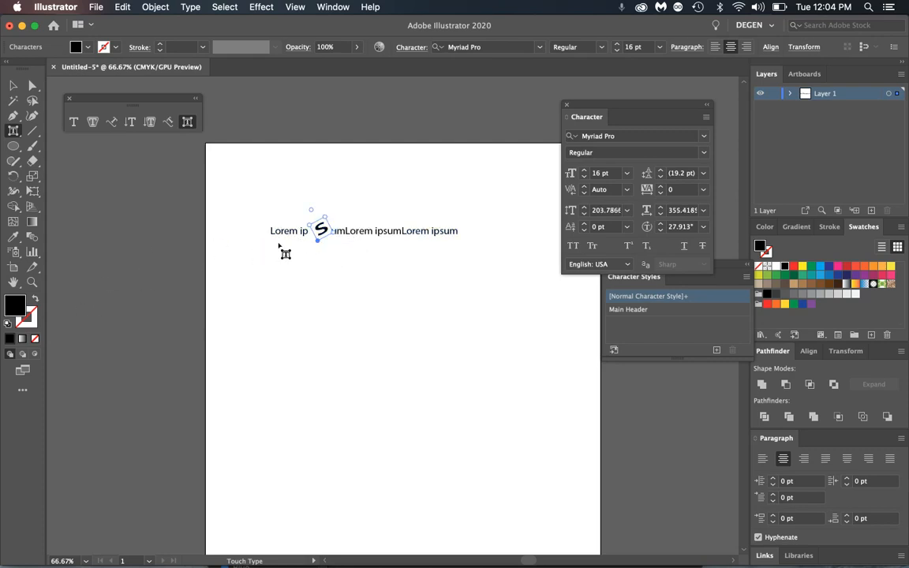
{"action": "left_click", "coordinate": [385, 245]}
- Enlarge the p in the second ipsum to about 509%
{"action": "left_click", "coordinate": [380, 231]}
{"action": "left_click_drag", "start_coordinate": [389, 225], "coordinate": [414, 189]}
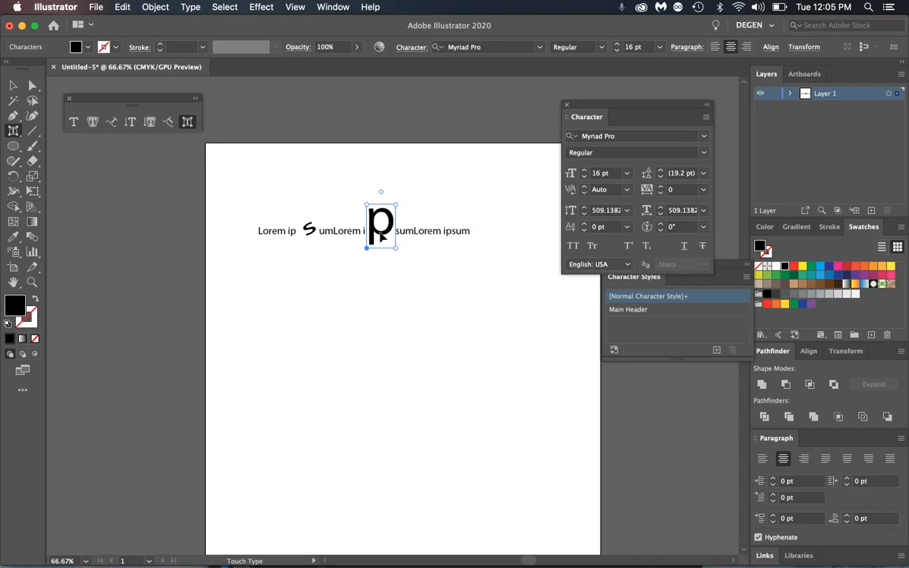
{"action": "left_click", "coordinate": [706, 117]}
{"action": "left_click", "coordinate": [699, 130]}
{"action": "left_click", "coordinate": [14, 87]}
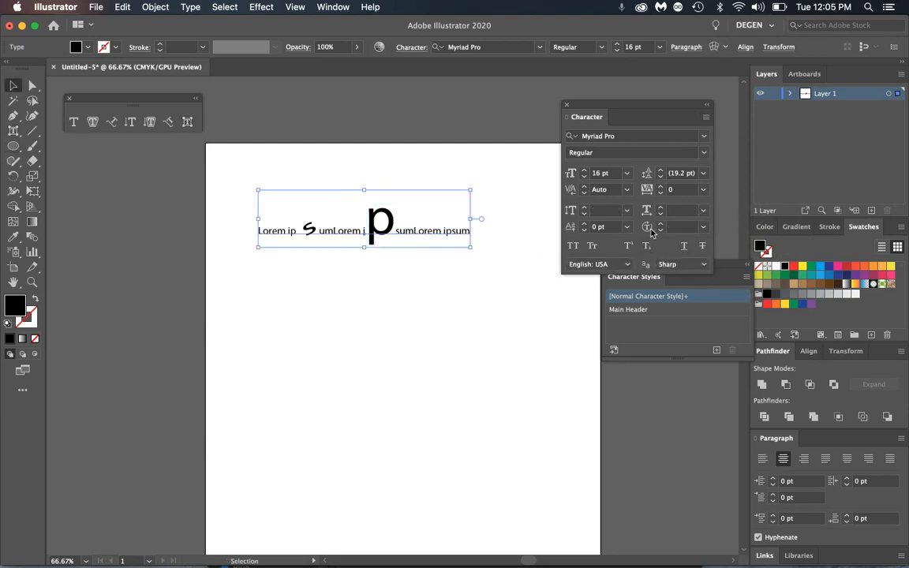
- Rotate the i in the last ipsum to -30° with Character Rotation
{"action": "double_click", "coordinate": [443, 230]}
{"action": "left_click_drag", "start_coordinate": [443, 230], "coordinate": [451, 231]}
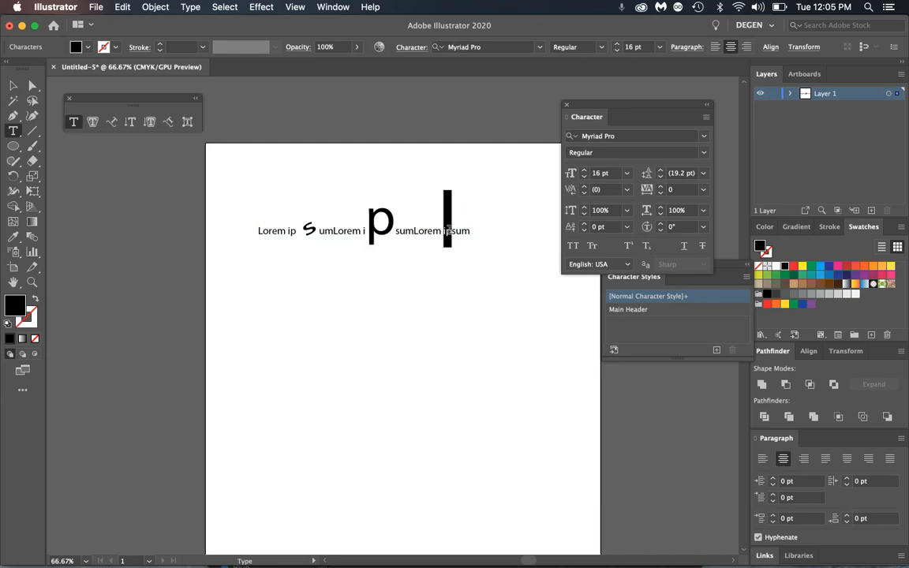
{"action": "left_click", "coordinate": [704, 228]}
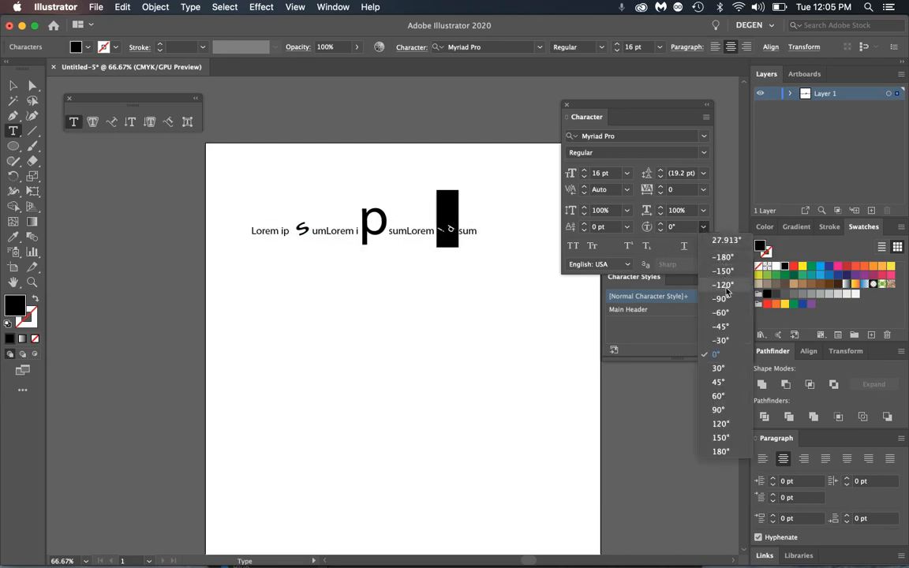
{"action": "left_click", "coordinate": [721, 341]}
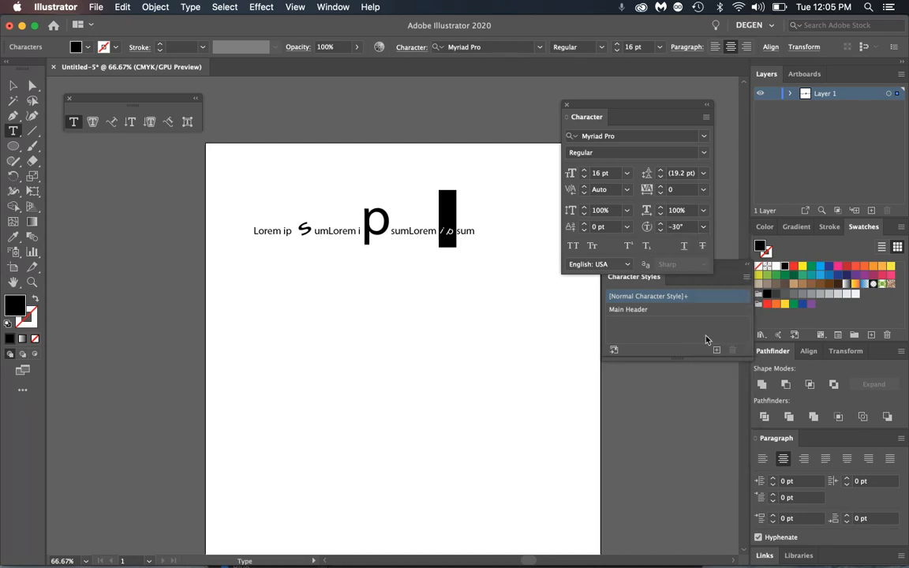
{"action": "key", "text": "Escape"}
{"action": "left_click", "coordinate": [225, 207]}
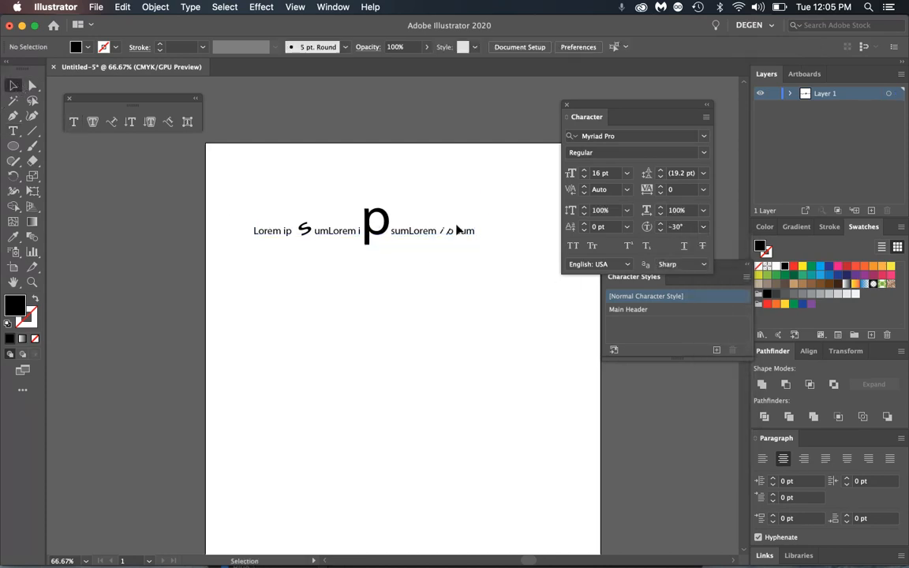
- Delete the line and create new Lorem ipsum point text with 0° character rotation
{"action": "left_click", "coordinate": [435, 229]}
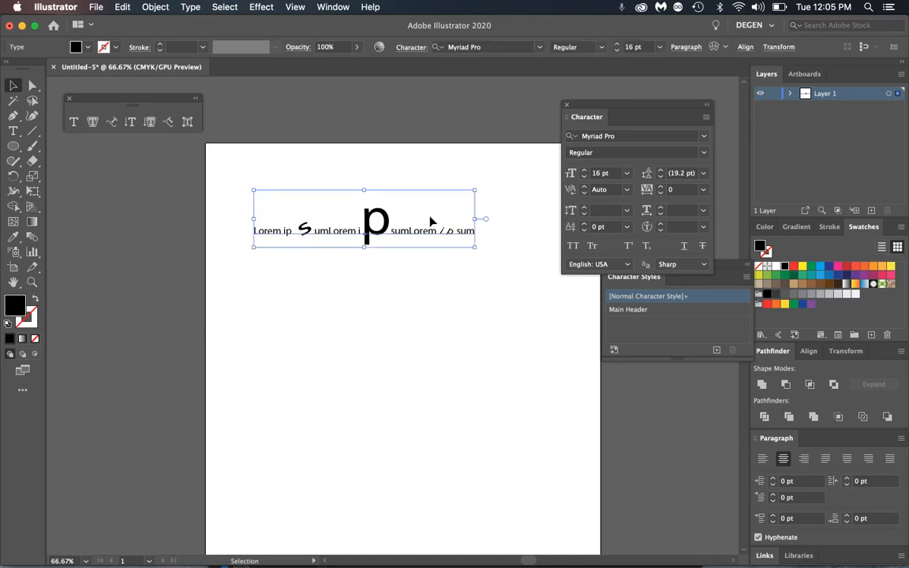
{"action": "key", "text": "Delete"}
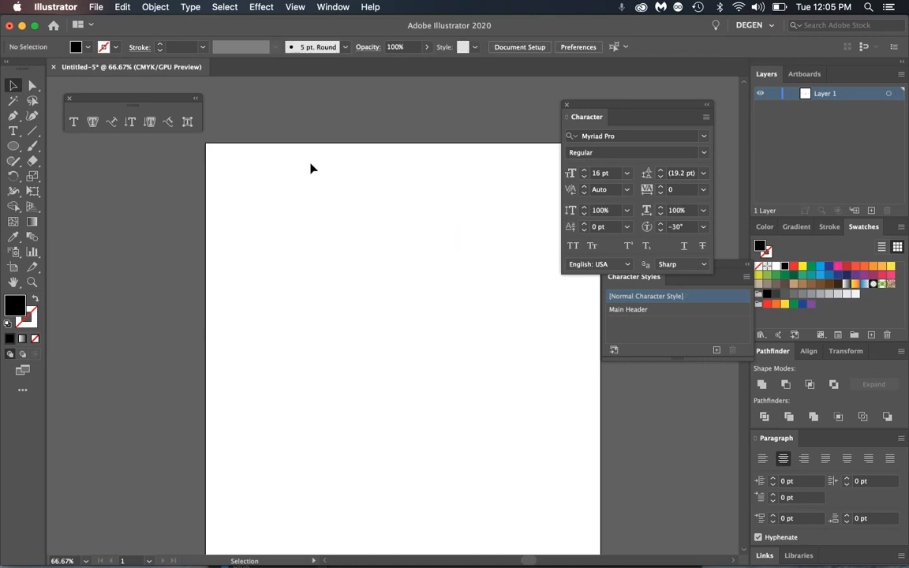
{"action": "left_click", "coordinate": [11, 131]}
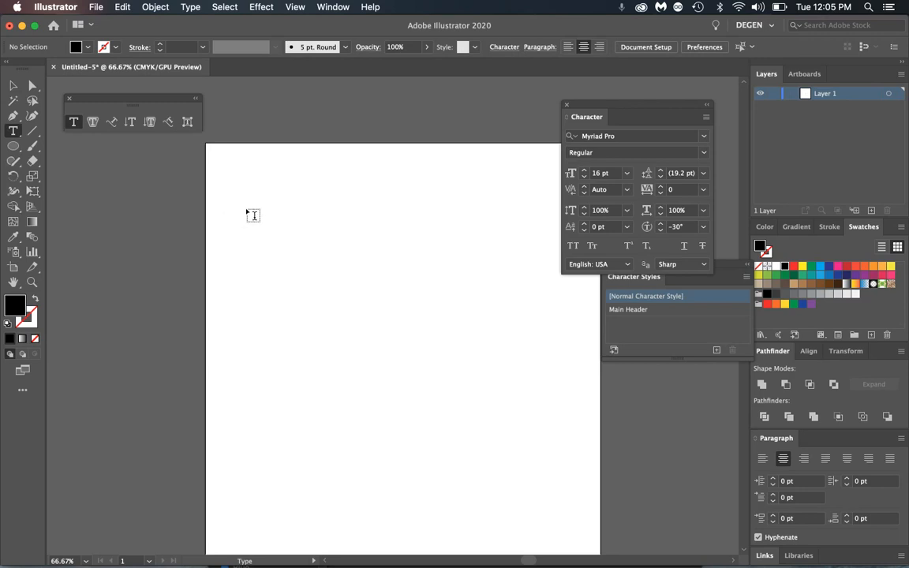
{"action": "left_click", "coordinate": [299, 232]}
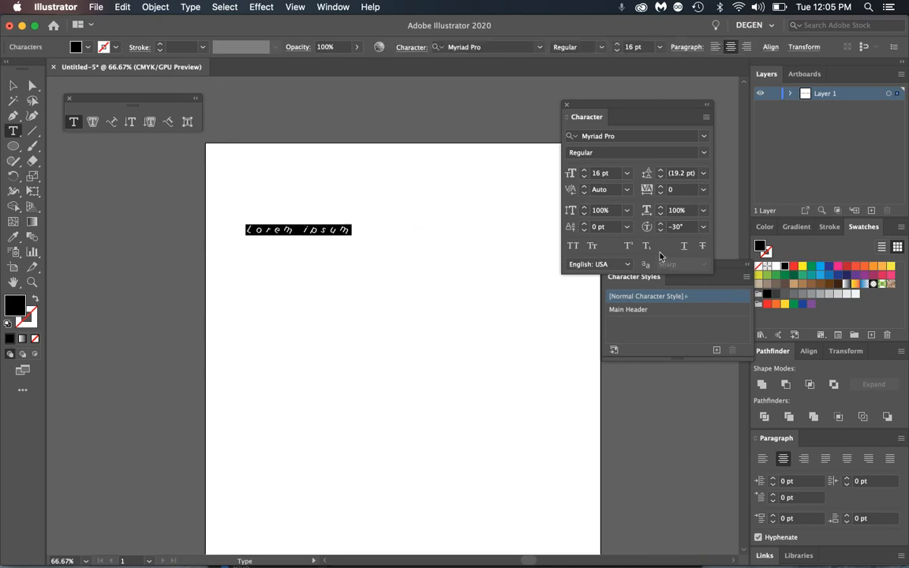
{"action": "left_click", "coordinate": [703, 230]}
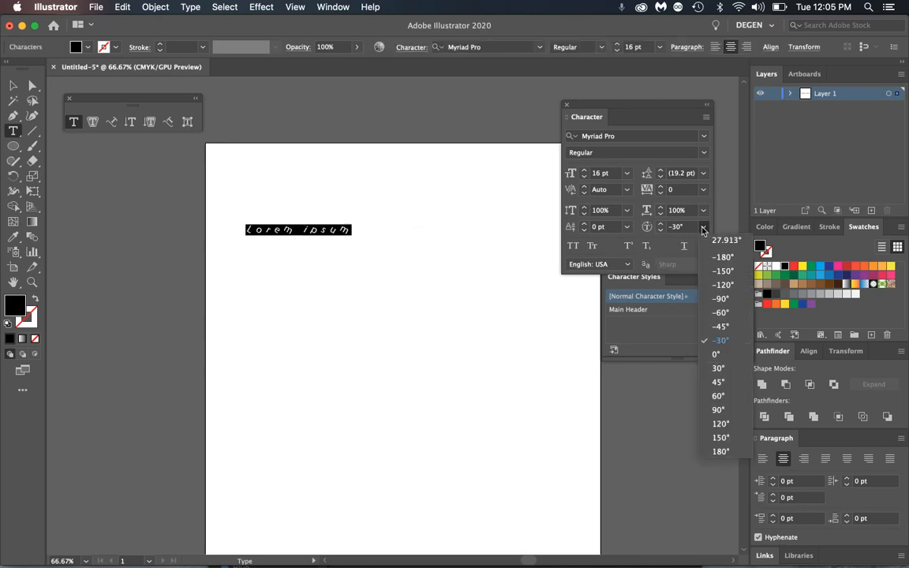
{"action": "left_click", "coordinate": [719, 349]}
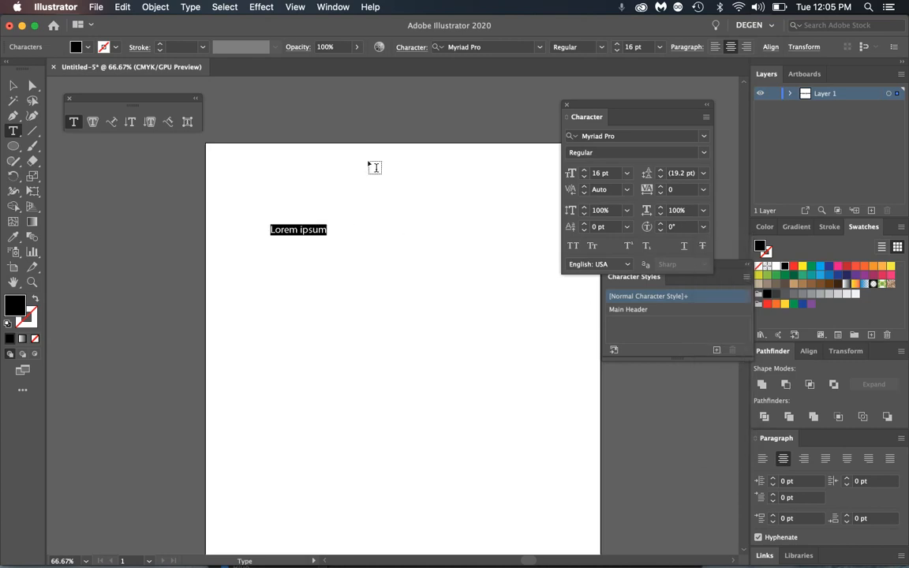
- Type 'TEXT HERE', enlarge it to about 52 pt and make it Bold
{"action": "type", "text": "TEXT HERE"}
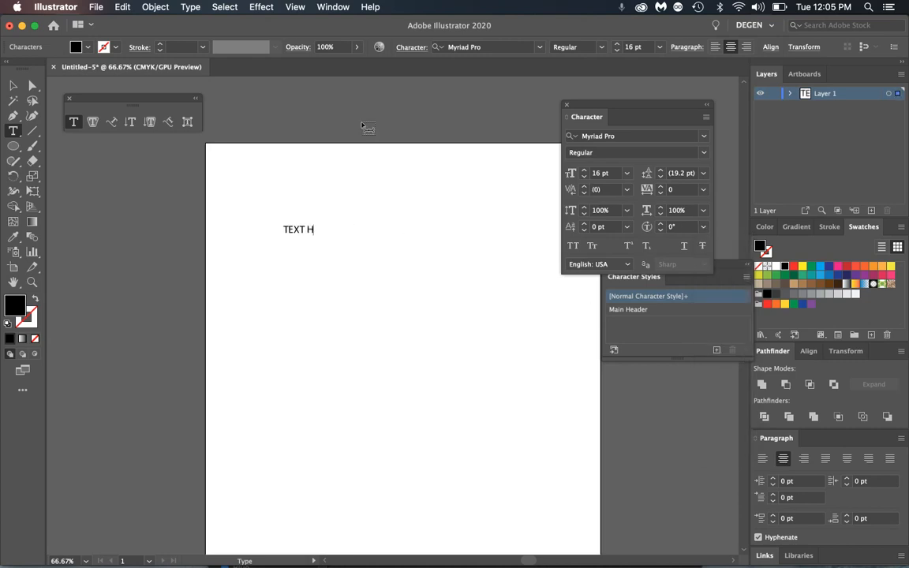
{"action": "left_click", "coordinate": [13, 85]}
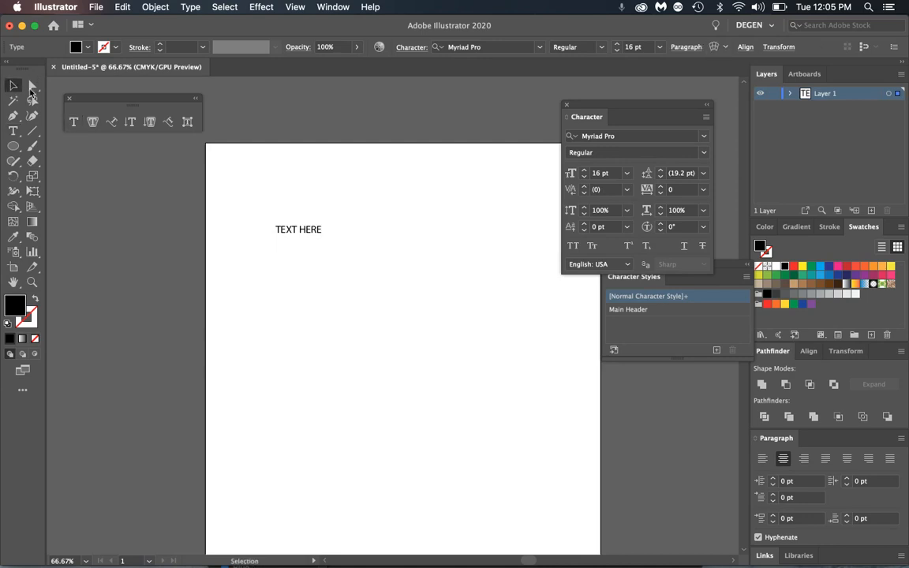
{"action": "left_click_drag", "start_coordinate": [325, 240], "coordinate": [426, 320]}
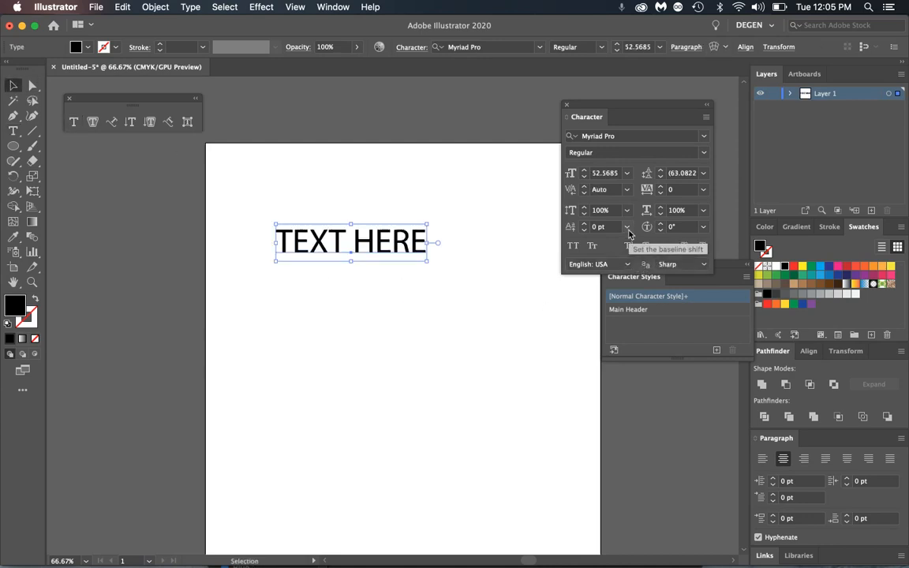
{"action": "left_click", "coordinate": [700, 157]}
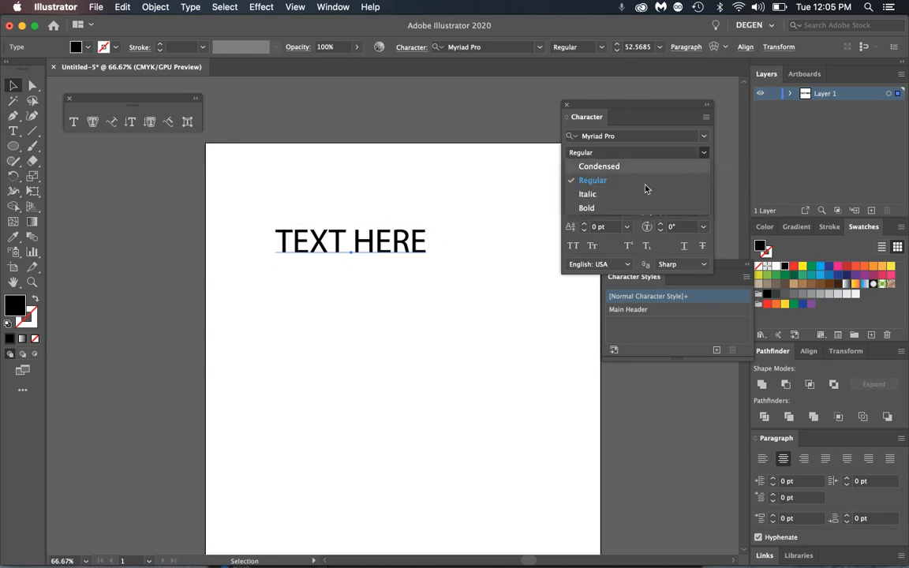
{"action": "left_click", "coordinate": [594, 209]}
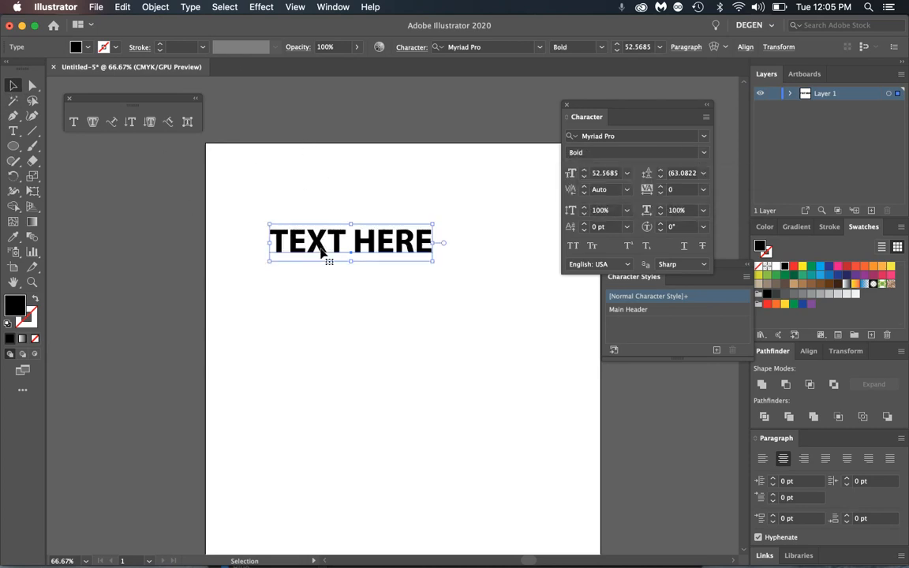
- Place a copy of TEXT HERE directly below and convert that lower copy to outlines
{"action": "left_click_drag", "start_coordinate": [292, 237], "coordinate": [363, 284]}
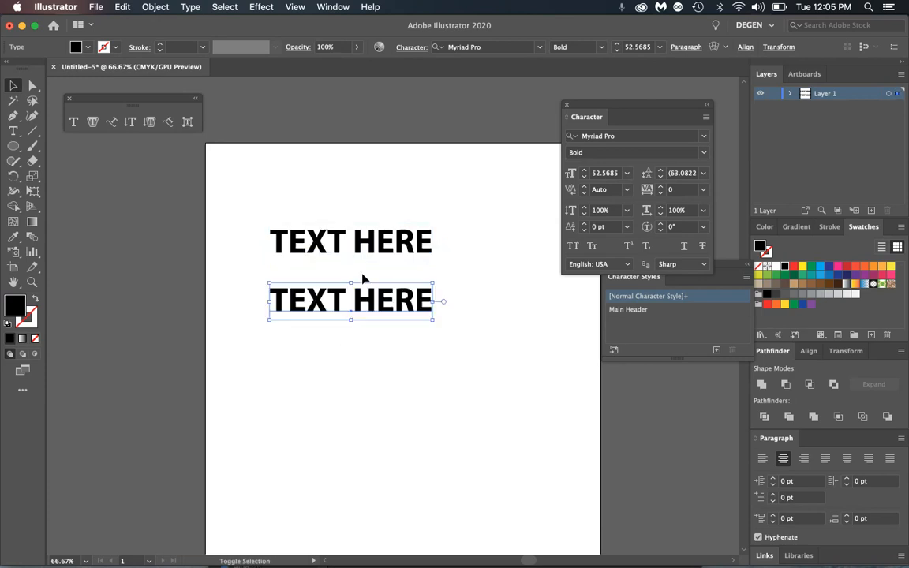
{"action": "left_click", "coordinate": [320, 247]}
{"action": "left_click", "coordinate": [277, 304]}
{"action": "left_click", "coordinate": [191, 7]}
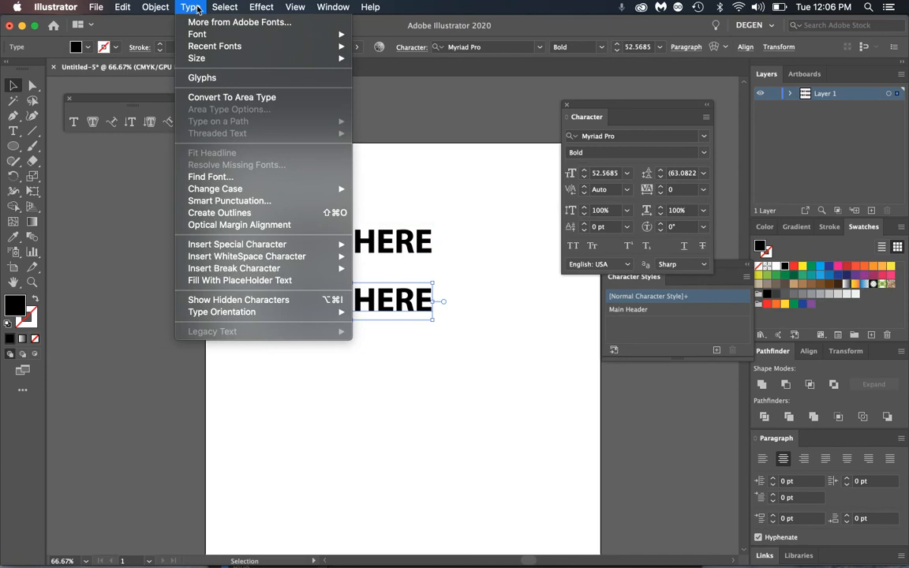
{"action": "left_click", "coordinate": [304, 213]}
{"action": "left_click", "coordinate": [404, 190]}
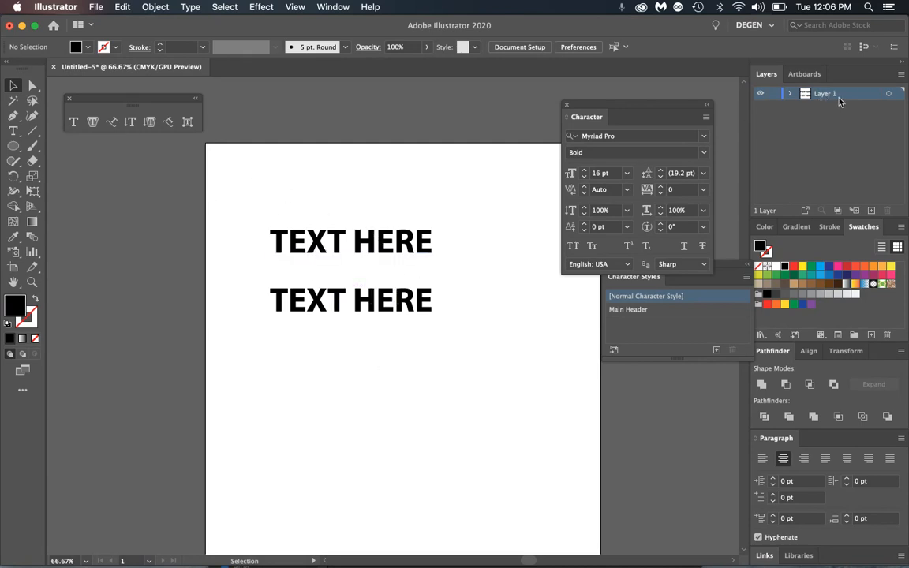
{"action": "left_click", "coordinate": [761, 96]}
{"action": "left_click", "coordinate": [761, 96]}
{"action": "left_click", "coordinate": [96, 8]}
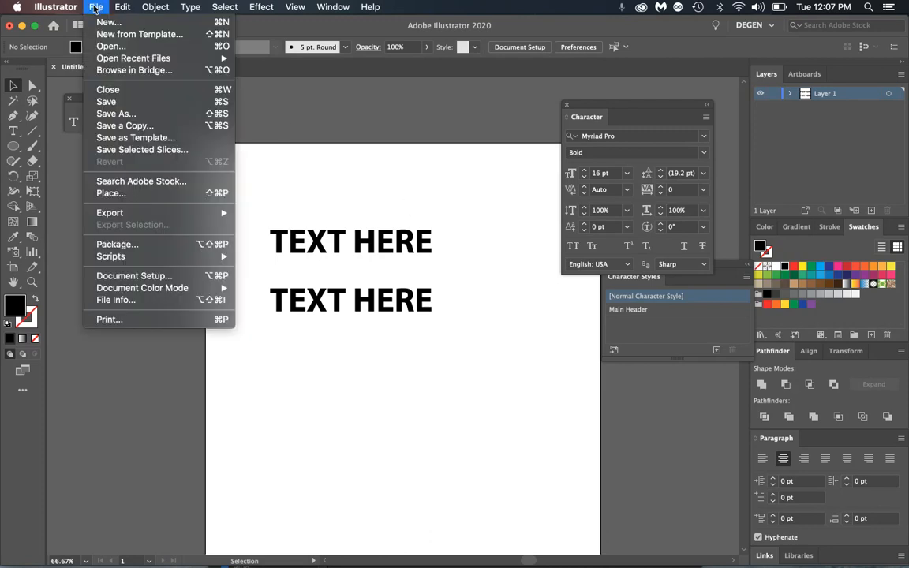
{"action": "left_click", "coordinate": [117, 244]}
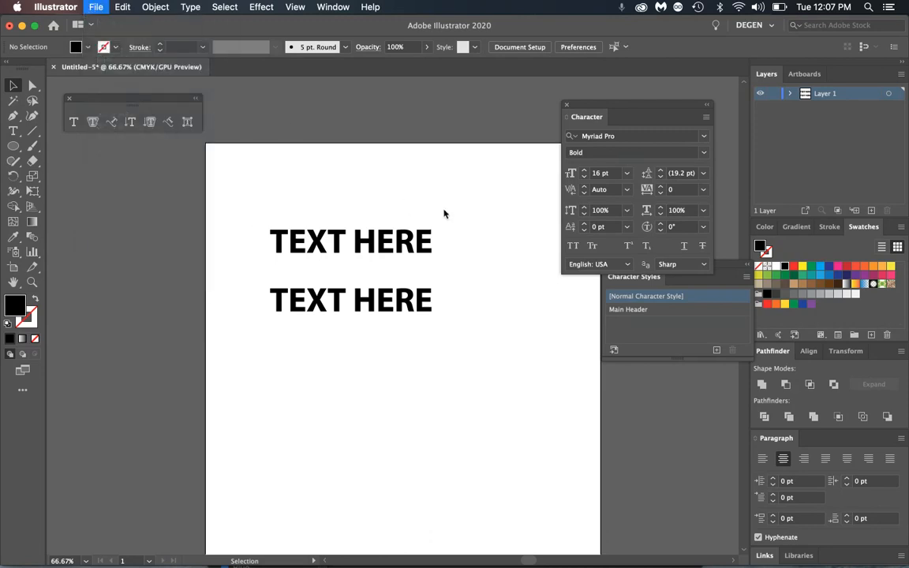
{"action": "left_click", "coordinate": [531, 313]}
{"action": "key", "text": "super+y"}
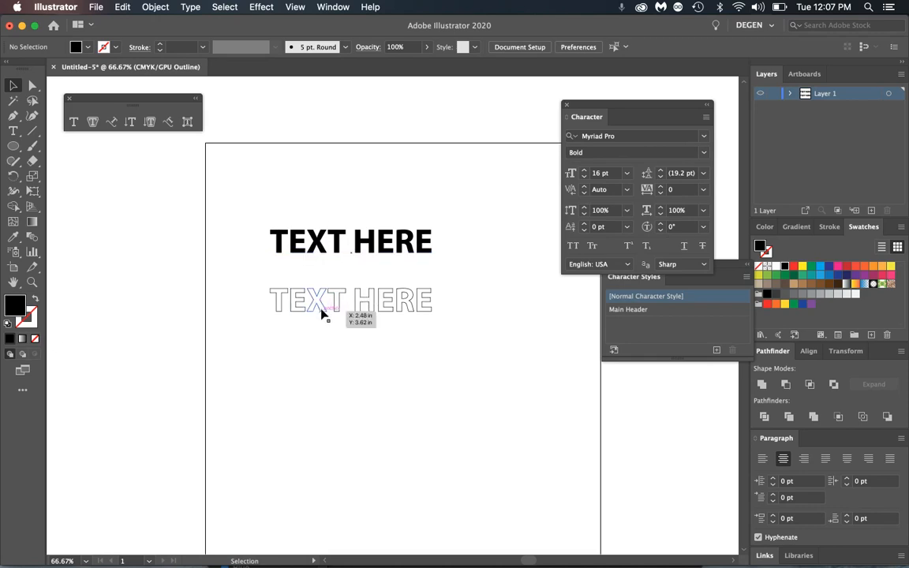
{"action": "key", "text": "super+y"}
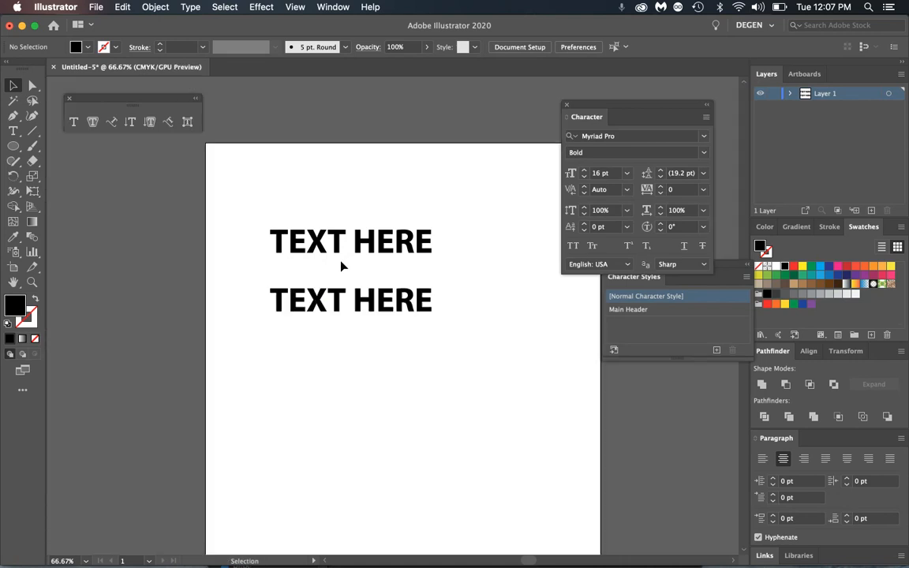
{"action": "left_click", "coordinate": [34, 89]}
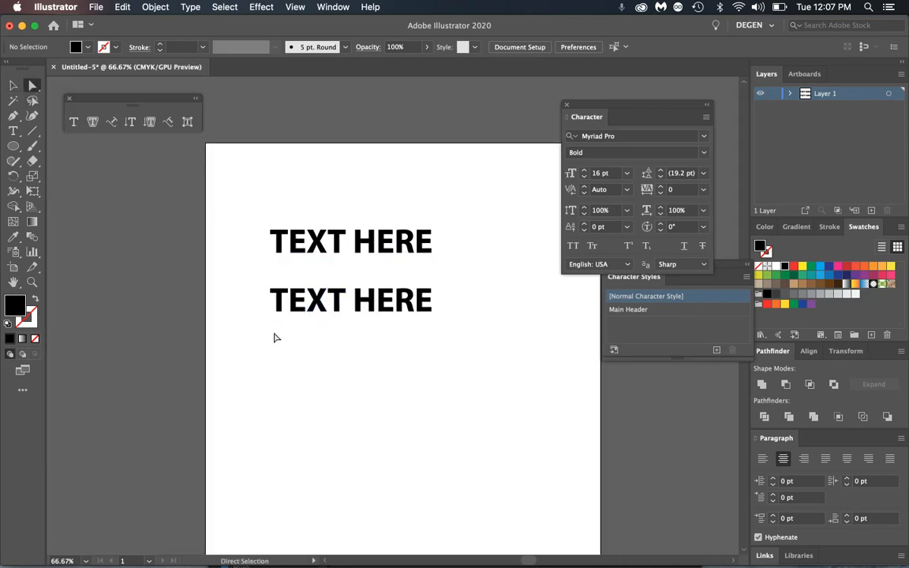
- Extend the lower T's stem downward, stretch its crossbar left and the E's corner right
{"action": "left_click", "coordinate": [280, 314]}
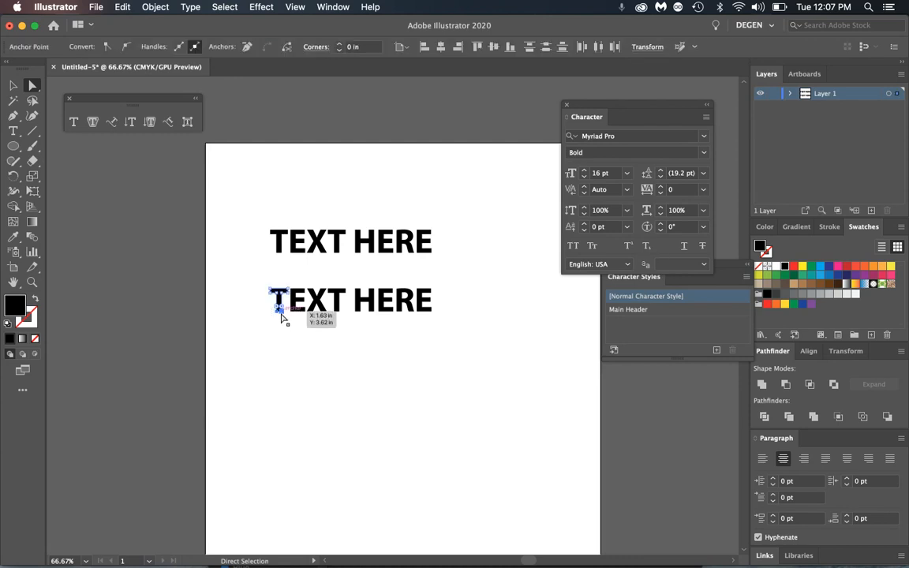
{"action": "left_click_drag", "start_coordinate": [282, 317], "coordinate": [279, 359]}
{"action": "left_click", "coordinate": [304, 306]}
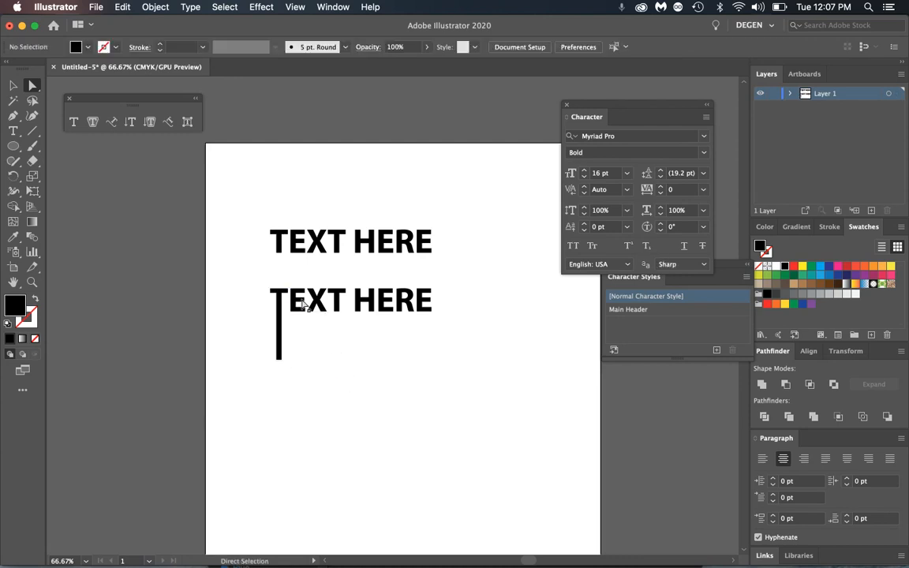
{"action": "left_click_drag", "start_coordinate": [270, 291], "coordinate": [254, 291]}
{"action": "left_click", "coordinate": [242, 306]}
{"action": "left_click_drag", "start_coordinate": [434, 318], "coordinate": [455, 322]}
- Zoom in on the lettering and ungroup the lower outlined text
{"action": "key", "text": "z"}
{"action": "left_click_drag", "start_coordinate": [357, 276], "coordinate": [433, 291]}
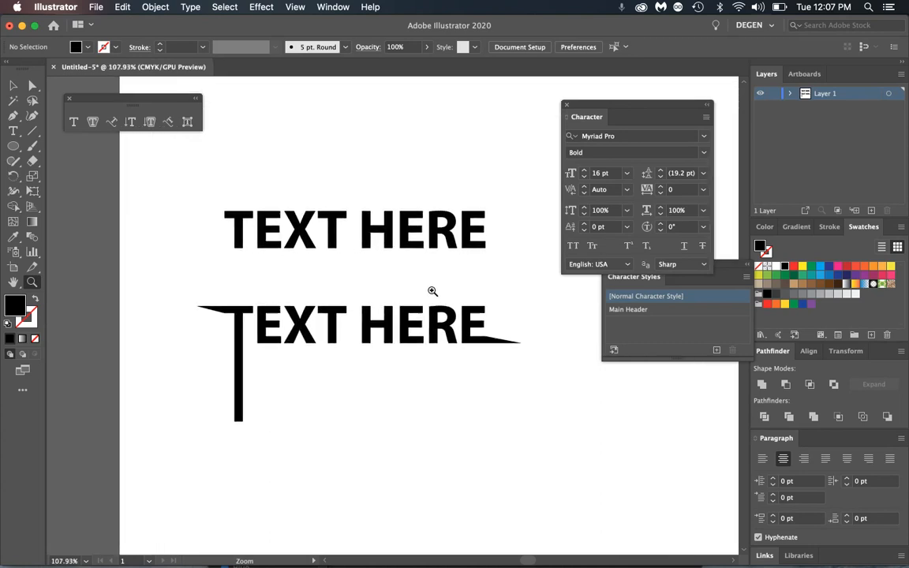
{"action": "left_click", "coordinate": [12, 85]}
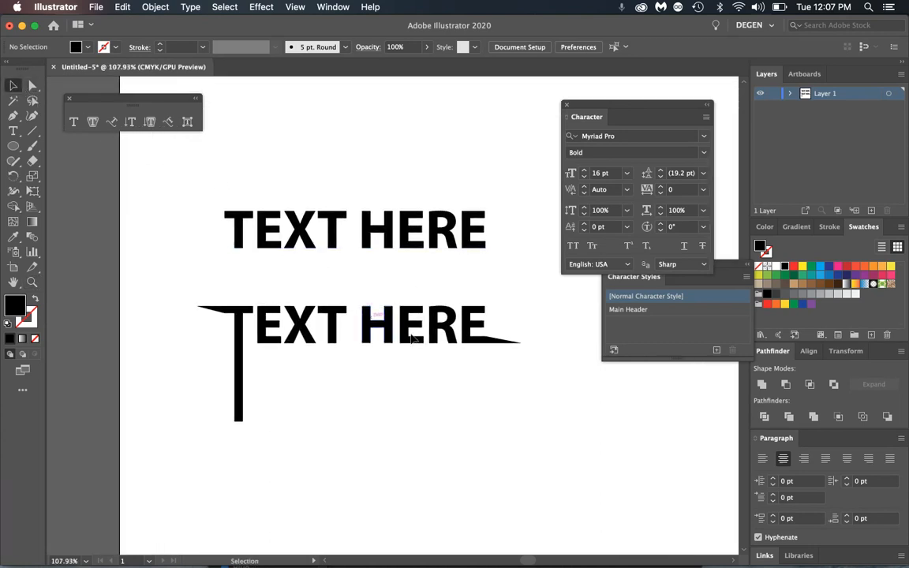
{"action": "left_click", "coordinate": [470, 343]}
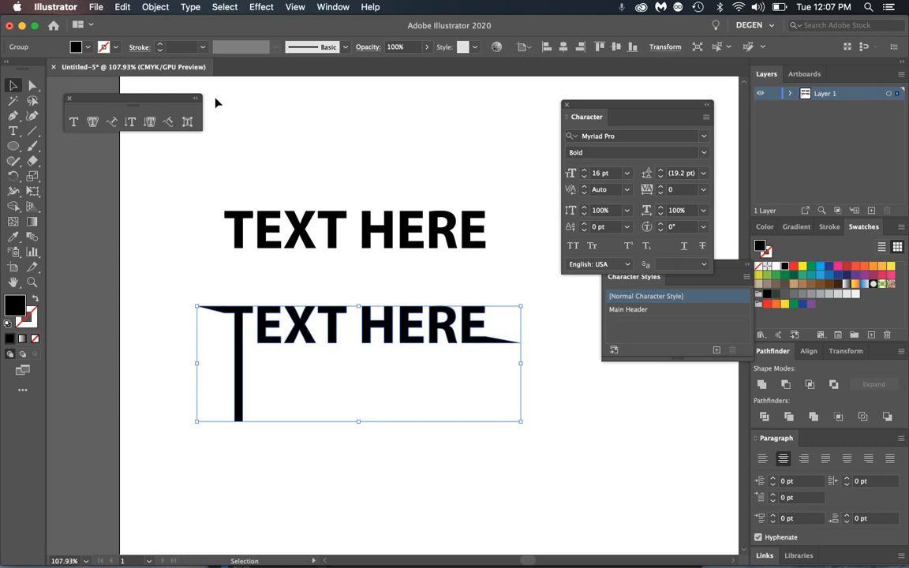
{"action": "left_click", "coordinate": [156, 6]}
{"action": "left_click", "coordinate": [189, 69]}
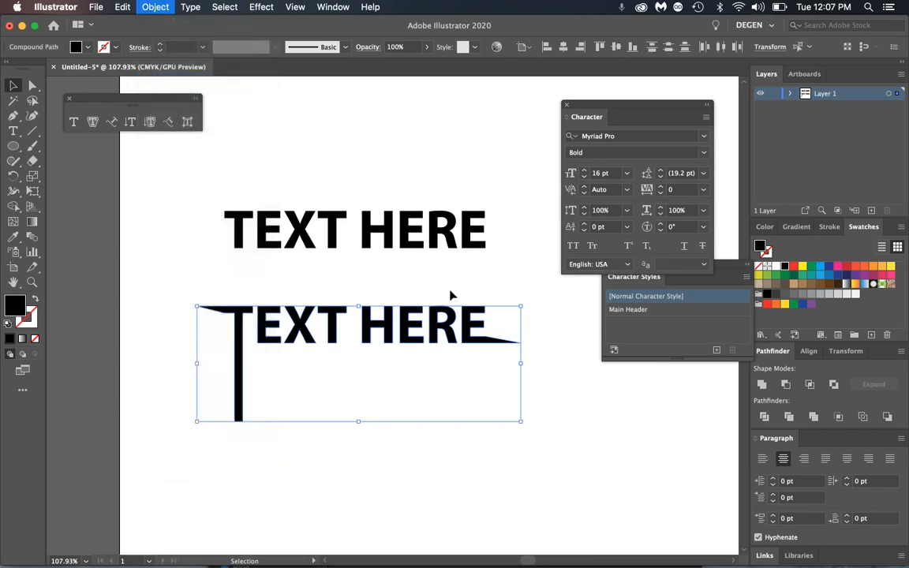
- Shrink HERE, tuck it against TEXT, and stretch the T's top bar rightward
{"action": "left_click", "coordinate": [450, 296]}
{"action": "left_click", "coordinate": [398, 335]}
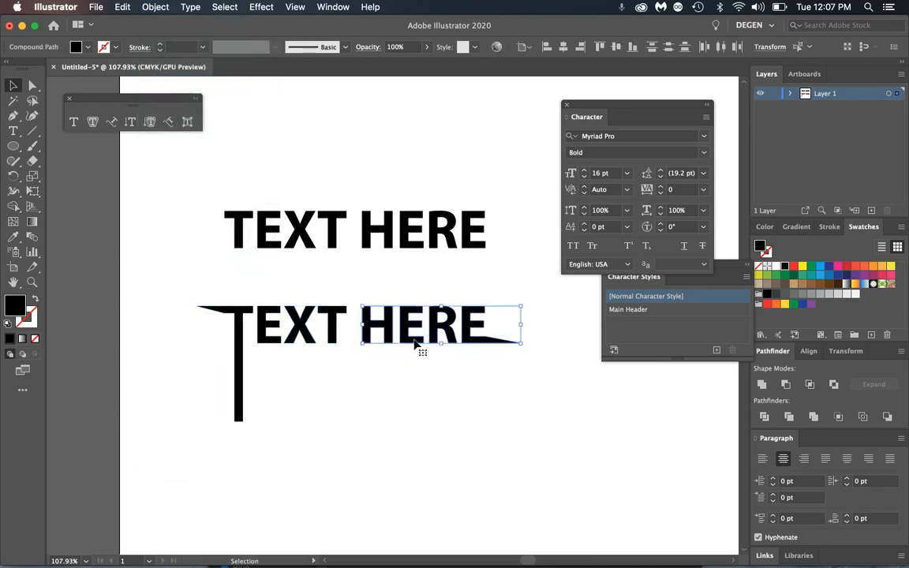
{"action": "left_click_drag", "start_coordinate": [521, 306], "coordinate": [472, 319]}
{"action": "left_click_drag", "start_coordinate": [428, 340], "coordinate": [406, 340]}
{"action": "left_click", "coordinate": [498, 412]}
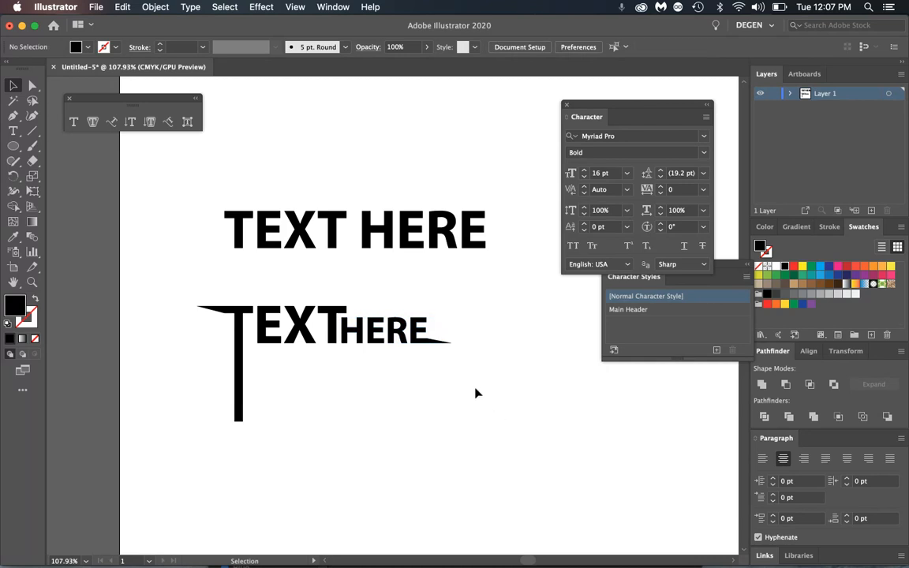
{"action": "key", "text": "a"}
{"action": "left_click_drag", "start_coordinate": [346, 306], "coordinate": [427, 314]}
{"action": "left_click", "coordinate": [474, 328]}
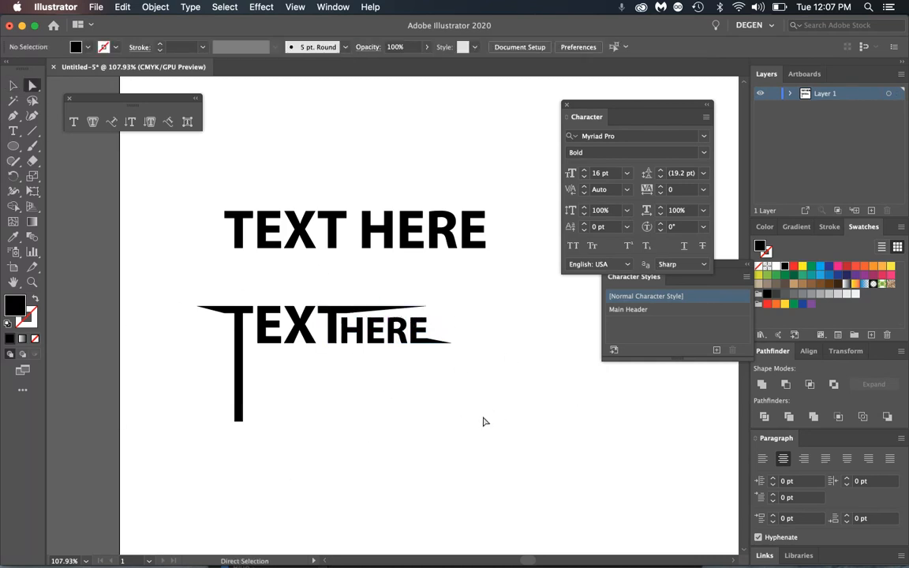
- Delete both lines of lettering, then undo the deletion
{"action": "key", "text": "v"}
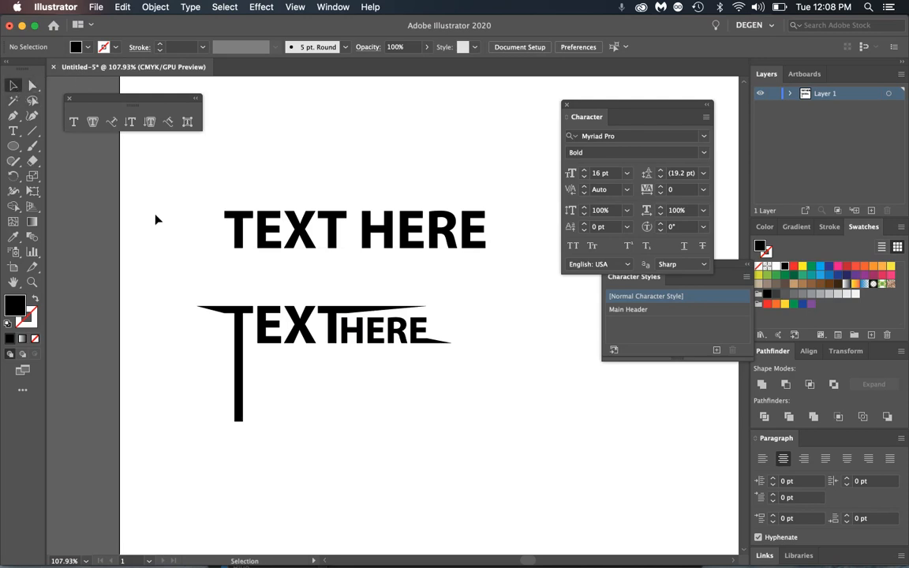
{"action": "left_click_drag", "start_coordinate": [168, 185], "coordinate": [553, 477]}
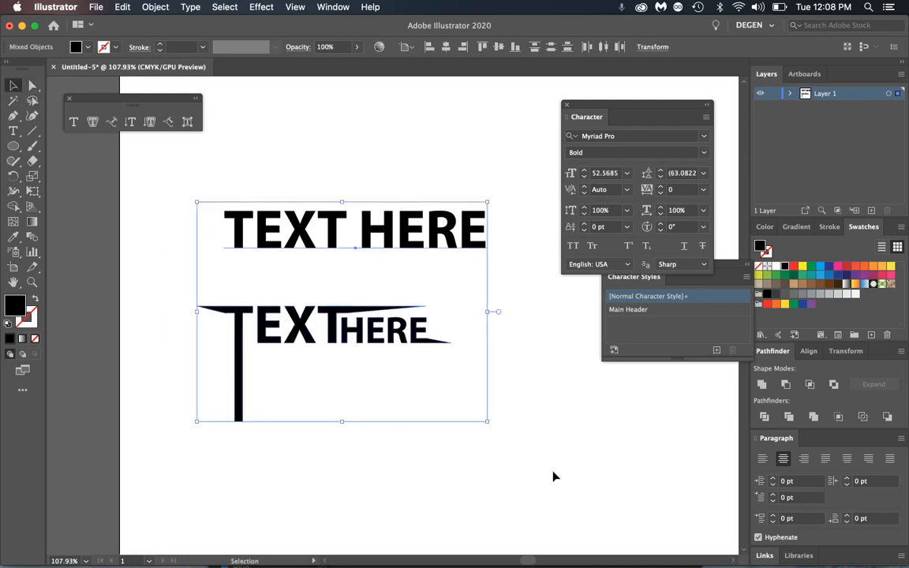
{"action": "key", "text": "Delete"}
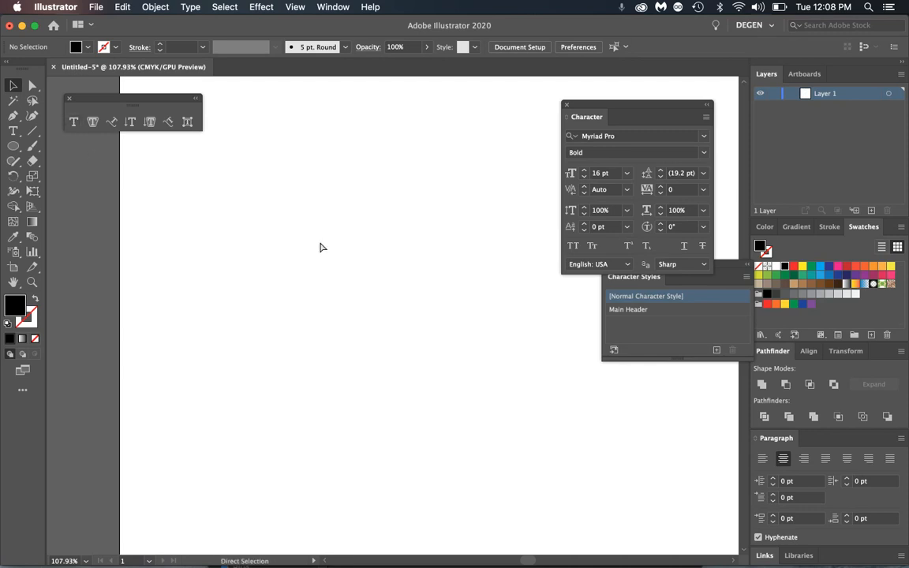
{"action": "key", "text": "super+z"}
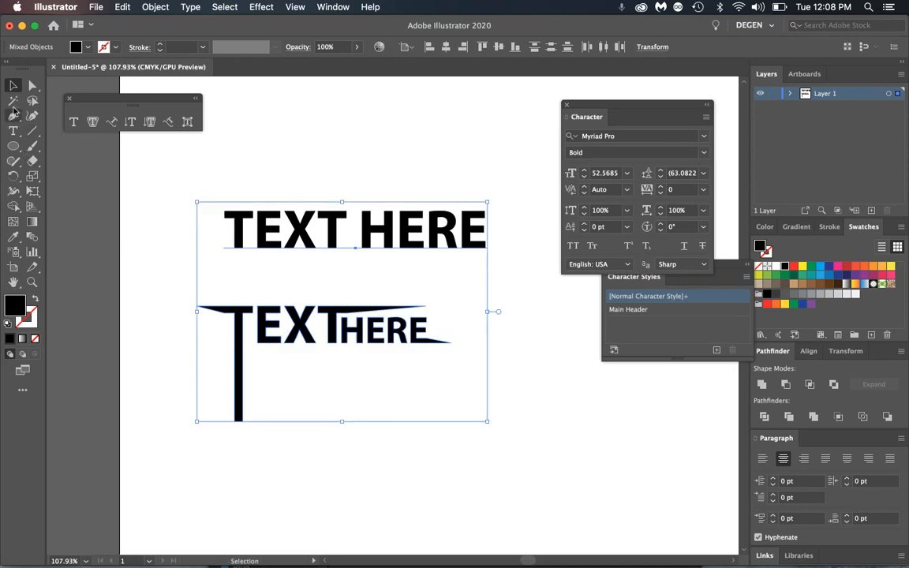
- Delete only the reshaped lower lettering and move TEXT HERE lower on the artboard
{"action": "left_click", "coordinate": [171, 296]}
{"action": "left_click_drag", "start_coordinate": [170, 296], "coordinate": [430, 434]}
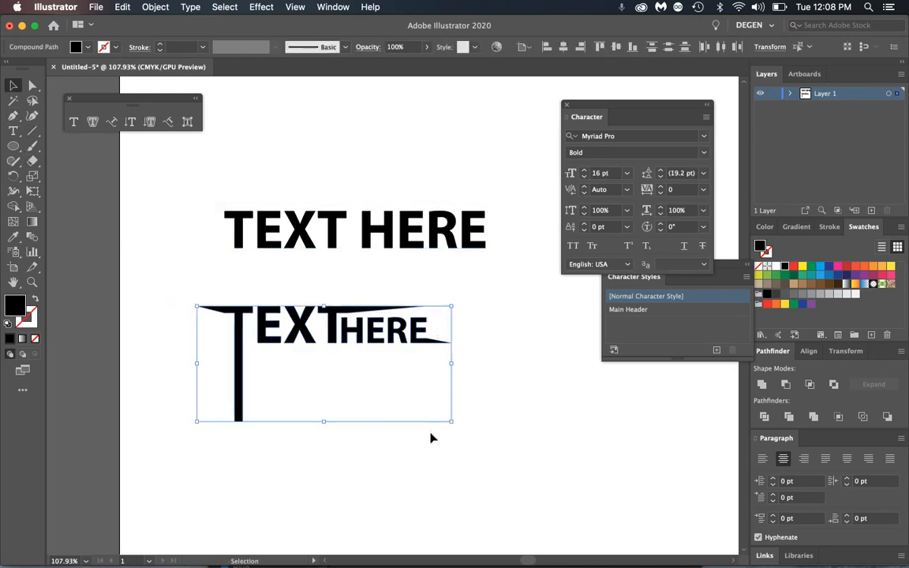
{"action": "key", "text": "Delete"}
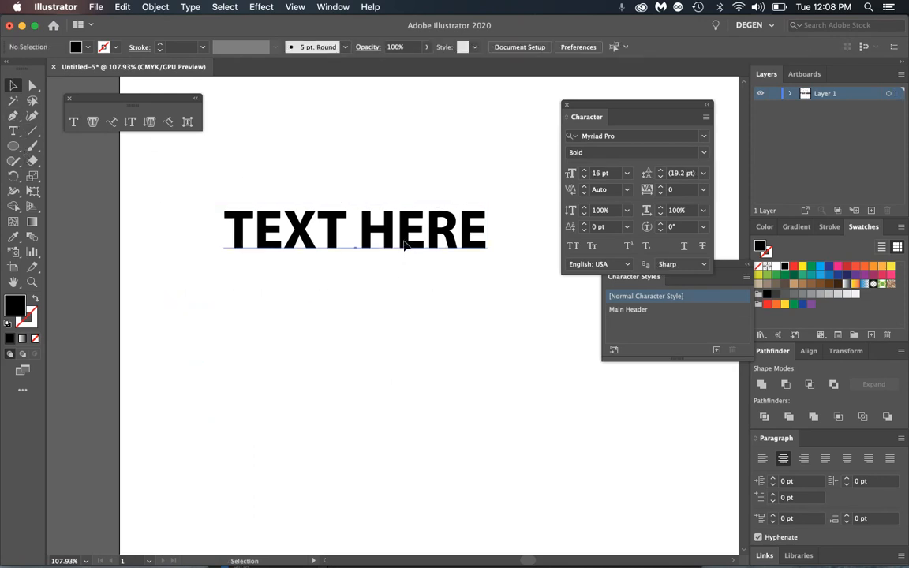
{"action": "left_click_drag", "start_coordinate": [404, 244], "coordinate": [409, 326]}
- Start a warp envelope on TEXT HERE and try the Arc style with bends of about 35% and 62%
{"action": "left_click", "coordinate": [157, 7]}
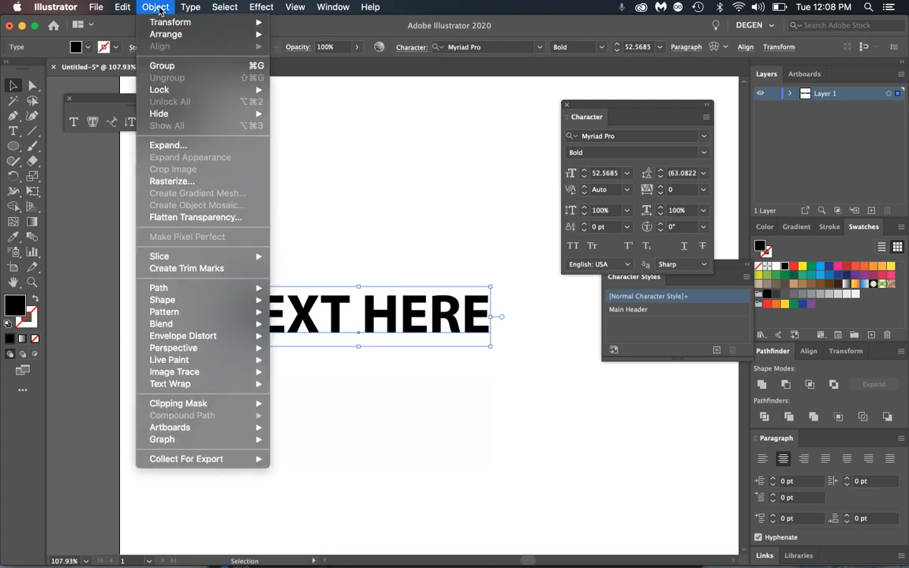
{"action": "mouse_move", "coordinate": [179, 341]}
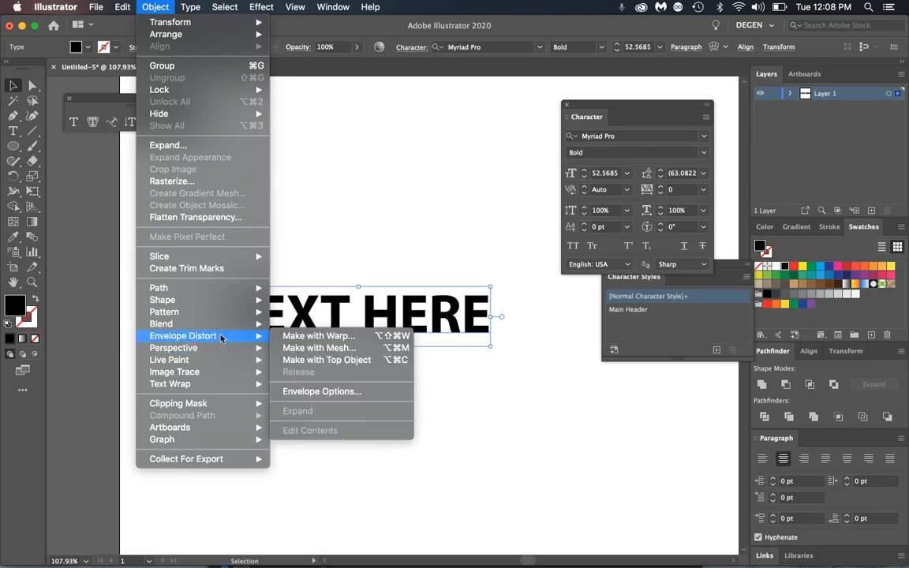
{"action": "left_click", "coordinate": [359, 340]}
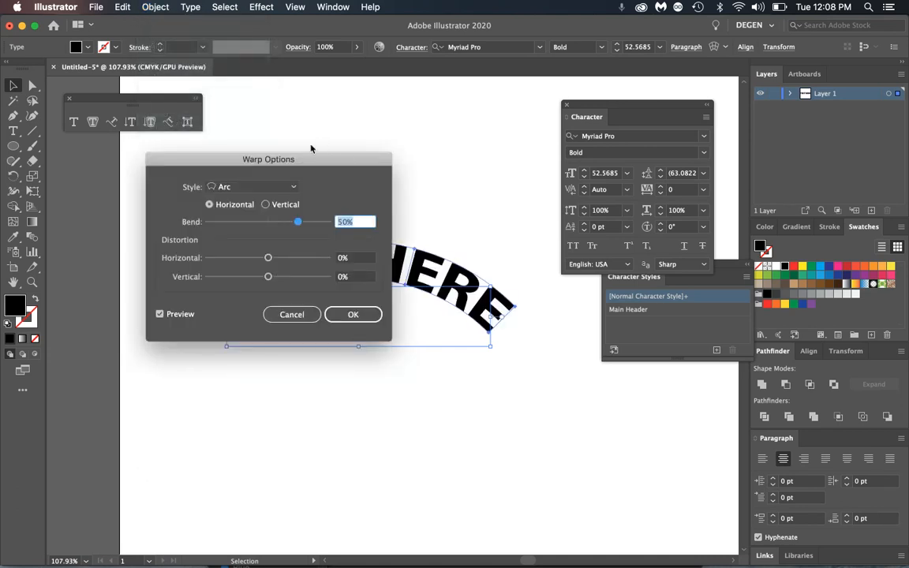
{"action": "left_click", "coordinate": [293, 187]}
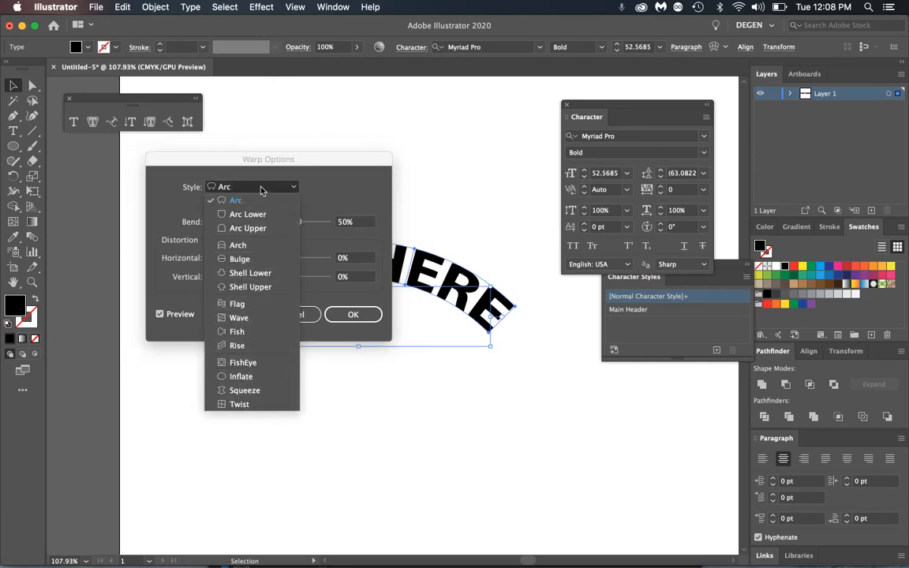
{"action": "left_click", "coordinate": [260, 190]}
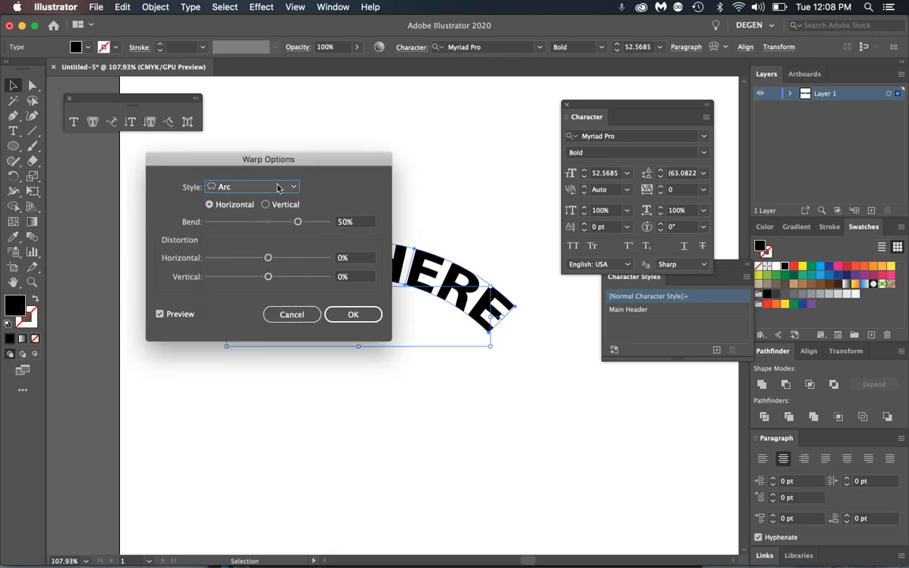
{"action": "left_click_drag", "start_coordinate": [282, 163], "coordinate": [559, 28]}
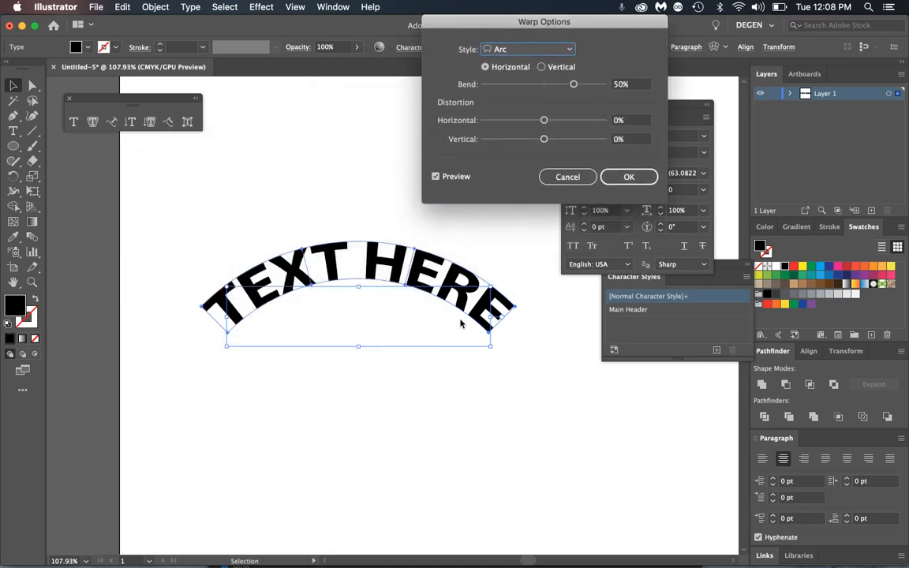
{"action": "left_click", "coordinate": [542, 68]}
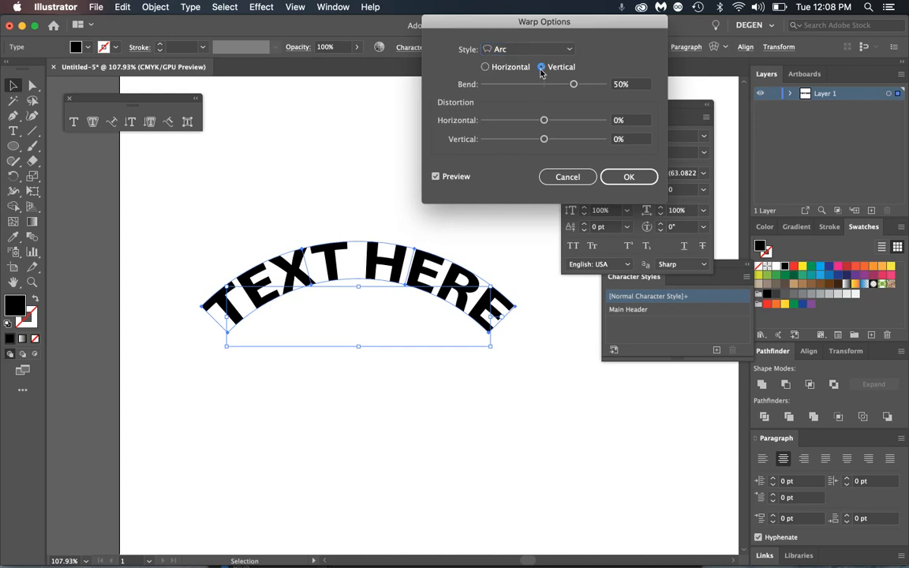
{"action": "left_click", "coordinate": [485, 67]}
{"action": "mouse_move", "coordinate": [573, 84]}
{"action": "left_mouse_down"}
{"action": "mouse_move", "coordinate": [532, 85]}
{"action": "mouse_move", "coordinate": [581, 86]}
{"action": "left_mouse_up"}
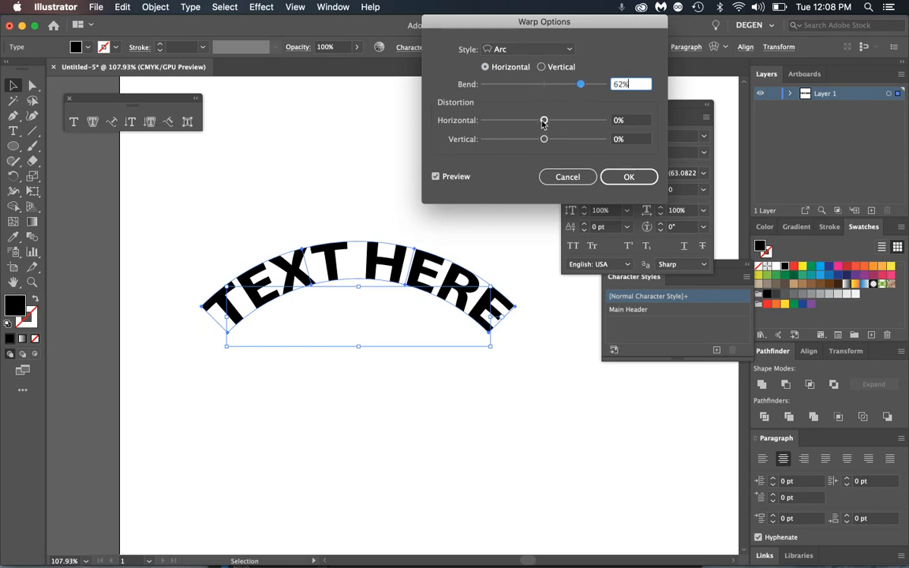
{"action": "mouse_move", "coordinate": [544, 120]}
{"action": "left_mouse_down"}
{"action": "mouse_move", "coordinate": [555, 121]}
{"action": "mouse_move", "coordinate": [545, 140]}
{"action": "mouse_move", "coordinate": [560, 140]}
{"action": "mouse_move", "coordinate": [529, 146]}
{"action": "mouse_move", "coordinate": [540, 122]}
{"action": "left_mouse_up"}
- Switch the warp style to Arch, toggle preview, and flatten the bend to about 26%
{"action": "left_click", "coordinate": [557, 53]}
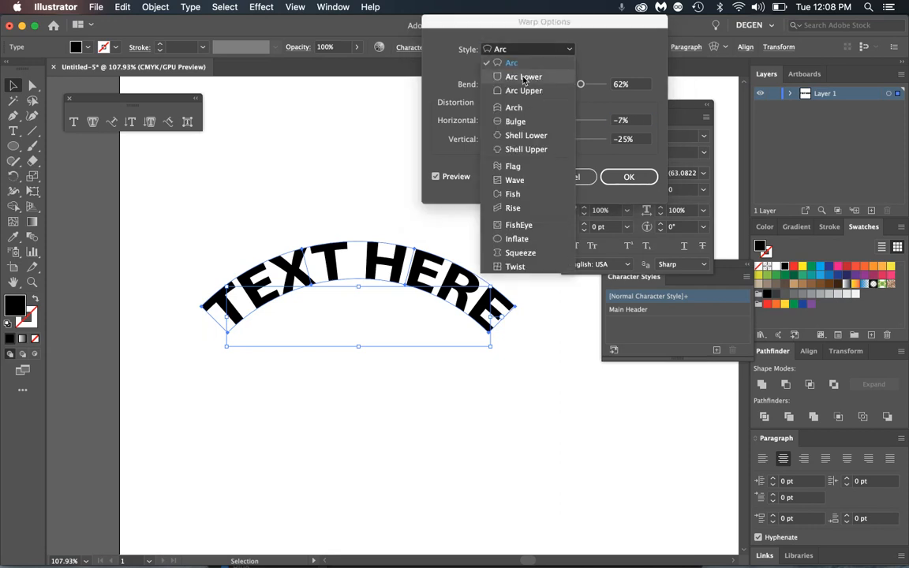
{"action": "left_click", "coordinate": [514, 107]}
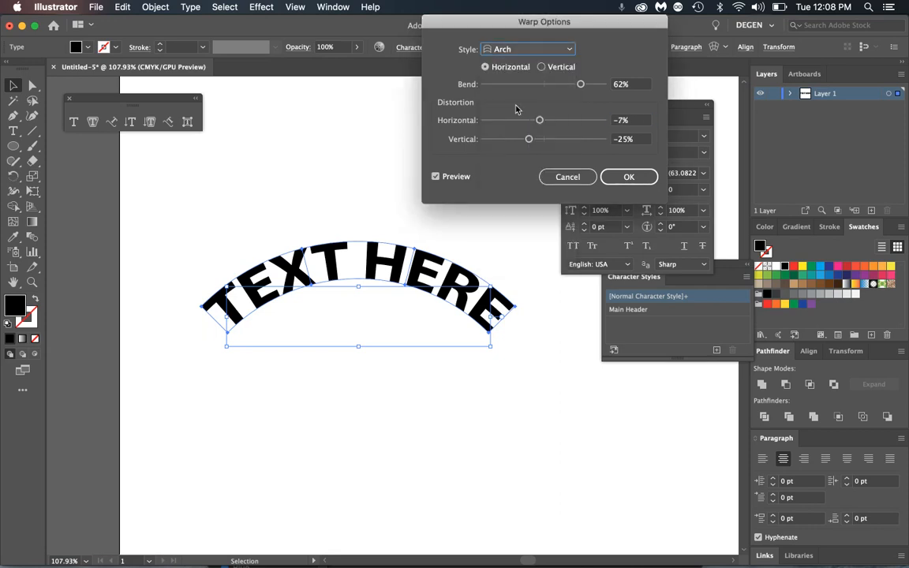
{"action": "left_click", "coordinate": [463, 180]}
{"action": "left_click", "coordinate": [459, 181]}
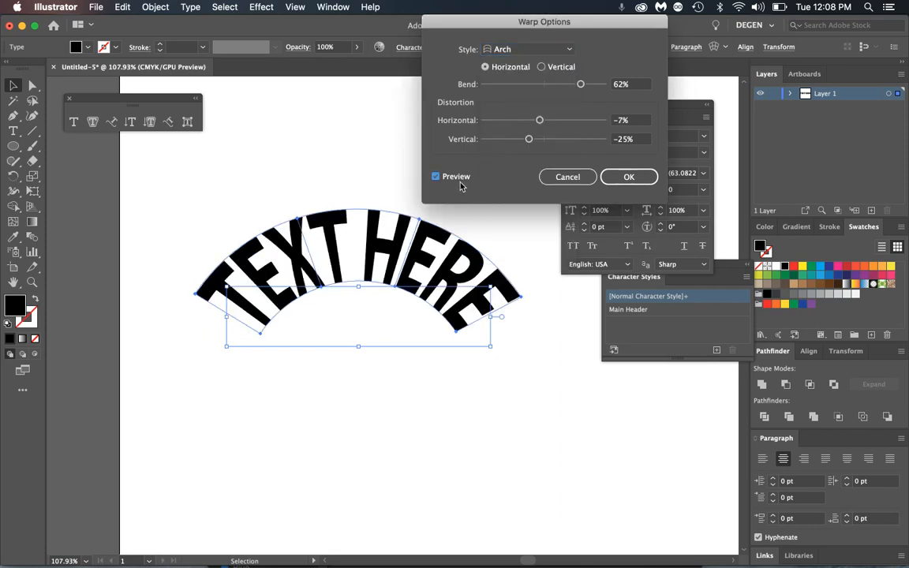
{"action": "left_click", "coordinate": [462, 184]}
{"action": "left_click", "coordinate": [459, 183]}
{"action": "left_click_drag", "start_coordinate": [581, 85], "coordinate": [554, 84]}
- Choose the Flag warp with a -37% bend and apply it as an envelope
{"action": "left_click", "coordinate": [555, 49]}
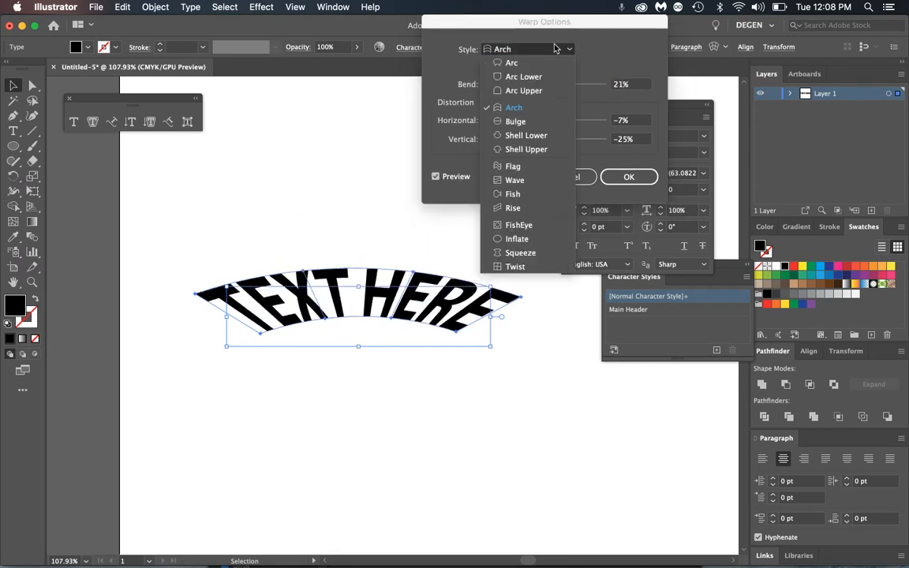
{"action": "left_click", "coordinate": [513, 166]}
{"action": "left_click_drag", "start_coordinate": [558, 92], "coordinate": [539, 142]}
{"action": "left_click", "coordinate": [629, 177]}
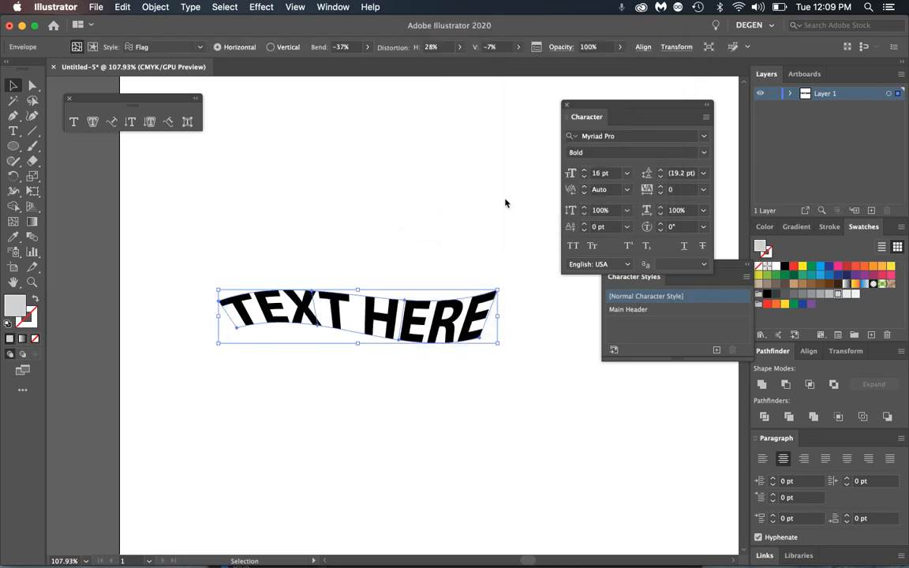
- Switch the artwork to Outline view and back to Preview
{"action": "left_click", "coordinate": [296, 6]}
{"action": "left_click", "coordinate": [308, 31]}
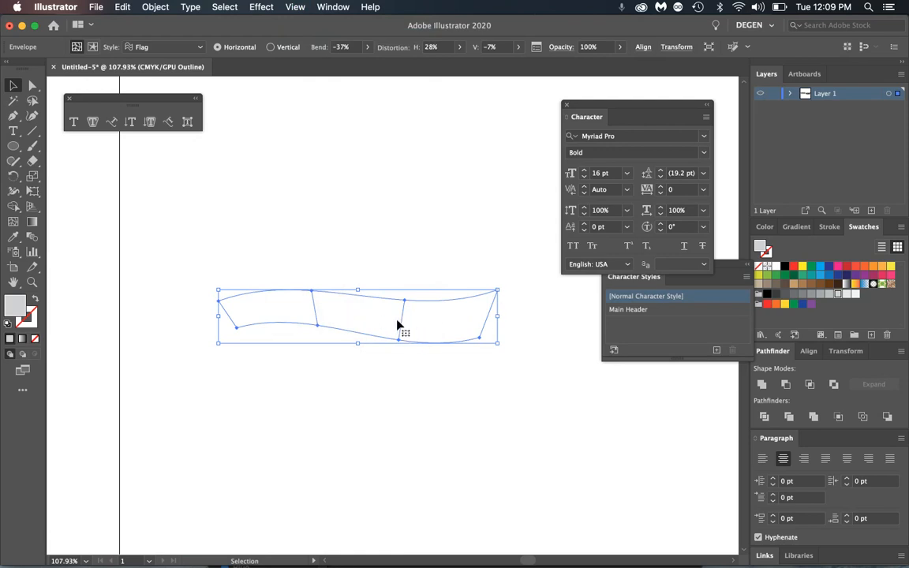
{"action": "left_click", "coordinate": [289, 7]}
{"action": "left_click", "coordinate": [308, 34]}
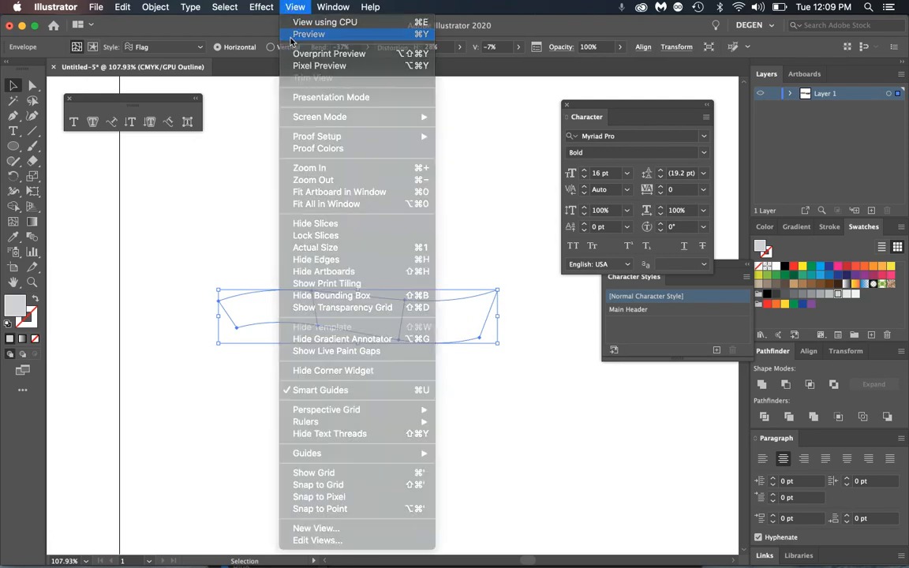
- Insert 'cxcxcx' between TEXT and HERE inside the envelope, then move the warped text up
{"action": "double_click", "coordinate": [371, 326]}
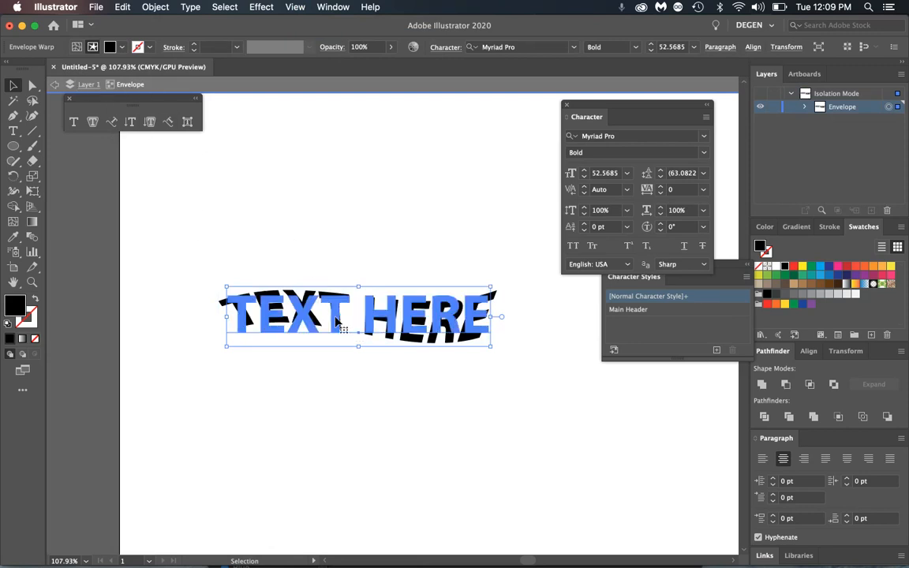
{"action": "double_click", "coordinate": [364, 316]}
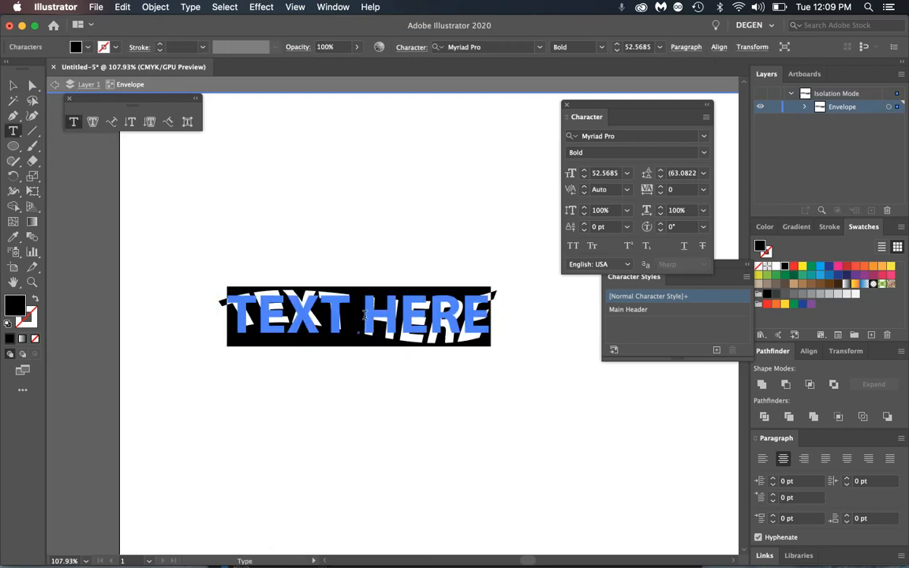
{"action": "type", "text": "cxcxcx"}
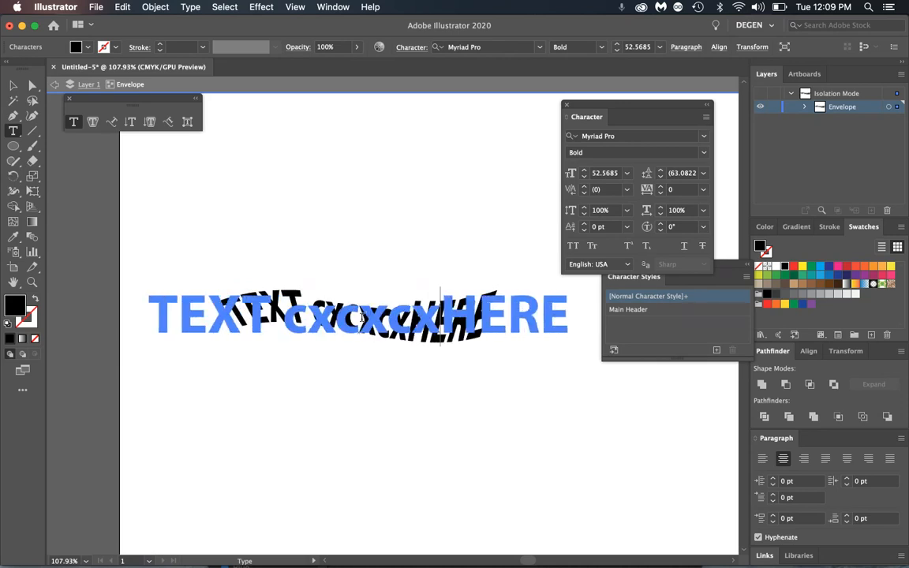
{"action": "left_click", "coordinate": [55, 88]}
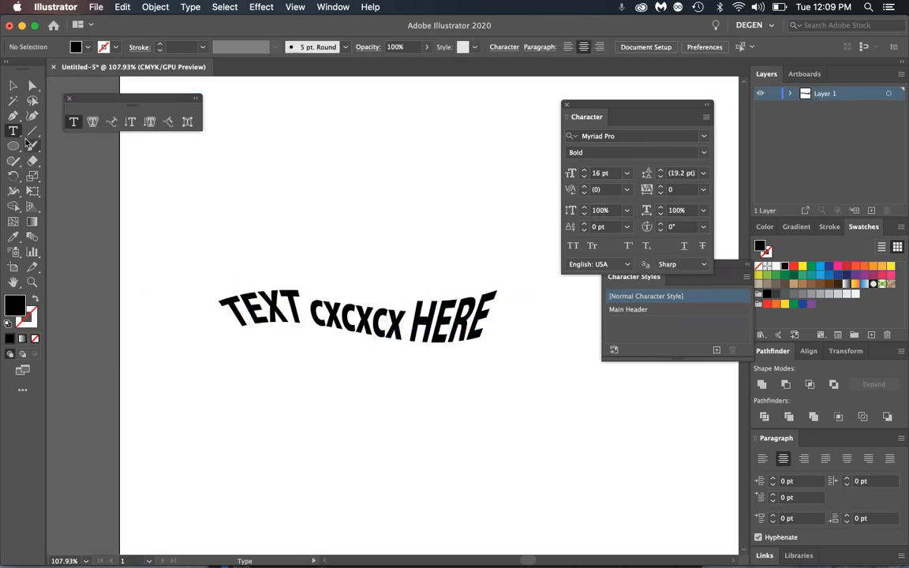
{"action": "mouse_move", "coordinate": [357, 323]}
{"action": "left_mouse_down"}
{"action": "mouse_move", "coordinate": [355, 251]}
{"action": "mouse_move", "coordinate": [362, 340]}
{"action": "left_mouse_up"}
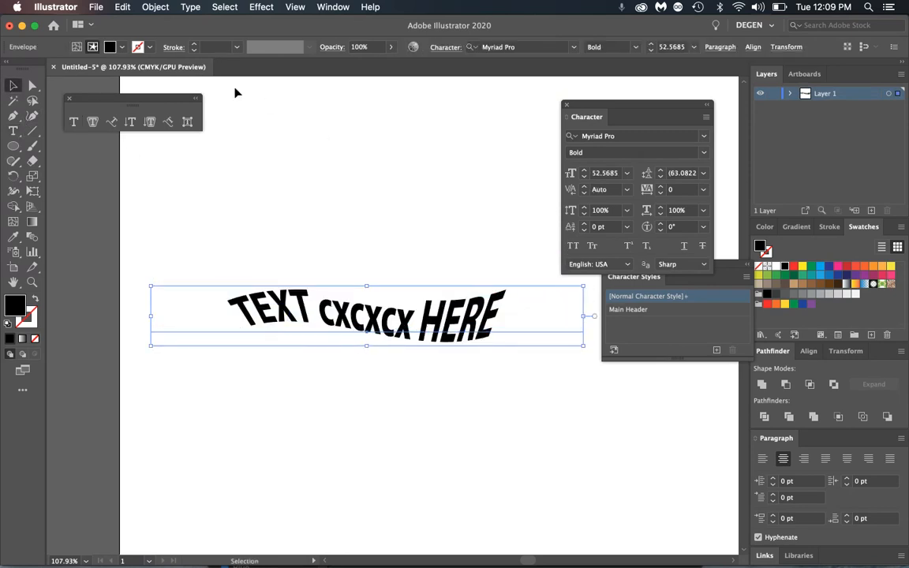
- Expand the flag envelope into shapes and inspect the letters in Outline view
{"action": "left_click", "coordinate": [155, 7]}
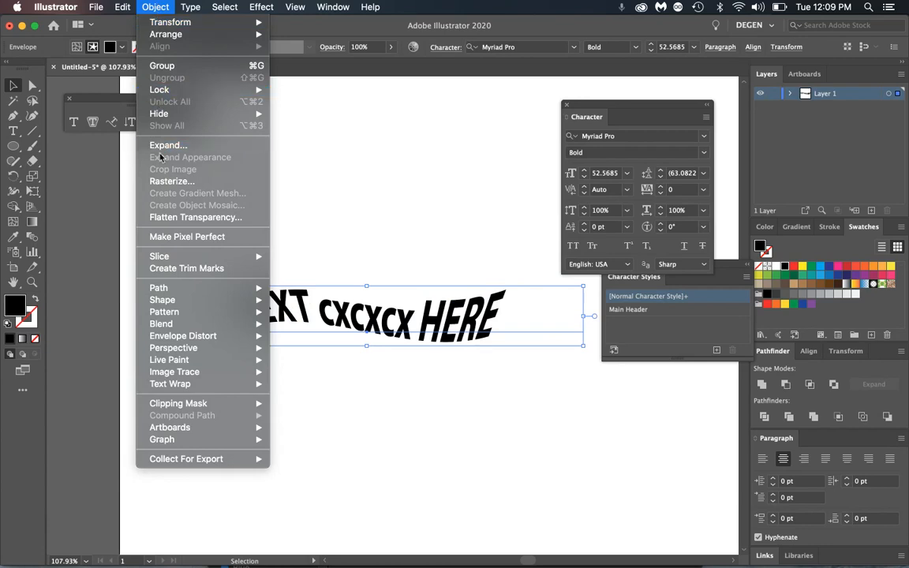
{"action": "left_click", "coordinate": [207, 147]}
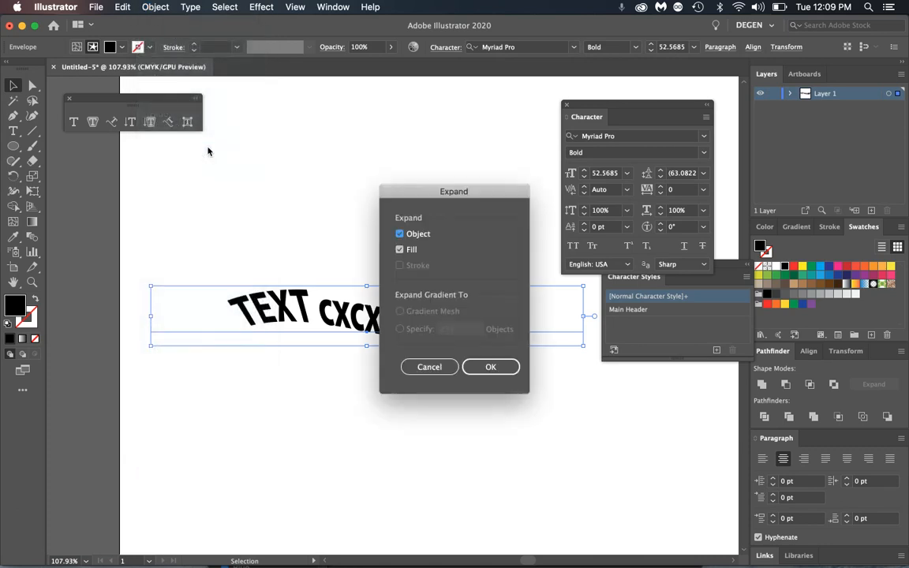
{"action": "left_click", "coordinate": [491, 367]}
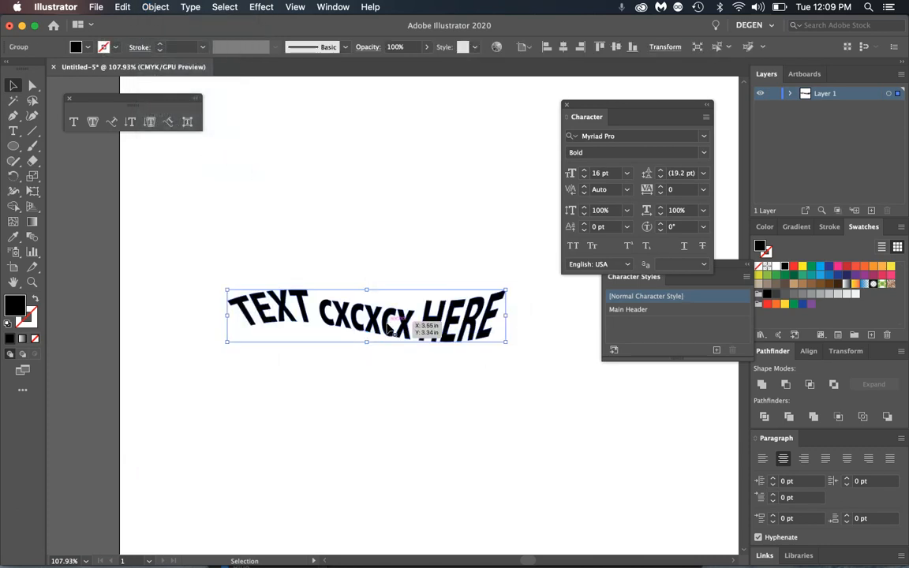
{"action": "left_click", "coordinate": [289, 10]}
{"action": "left_click", "coordinate": [305, 35]}
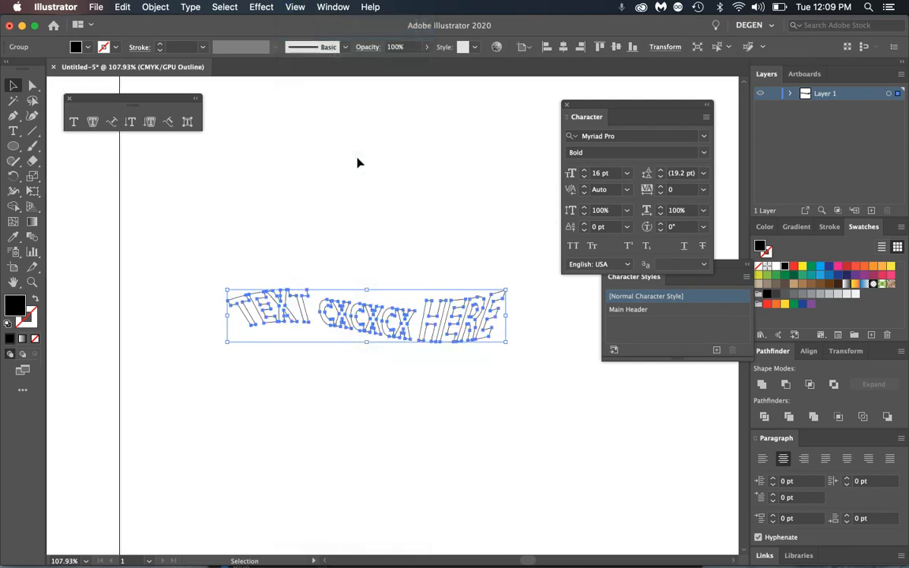
{"action": "left_click", "coordinate": [364, 224]}
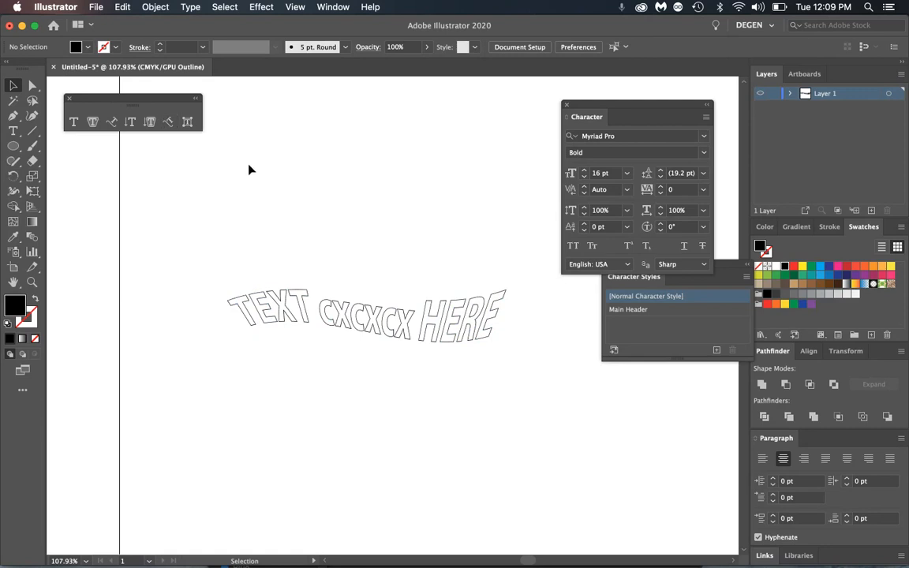
- Return to Preview and delete the expanded text group
{"action": "left_click", "coordinate": [298, 7]}
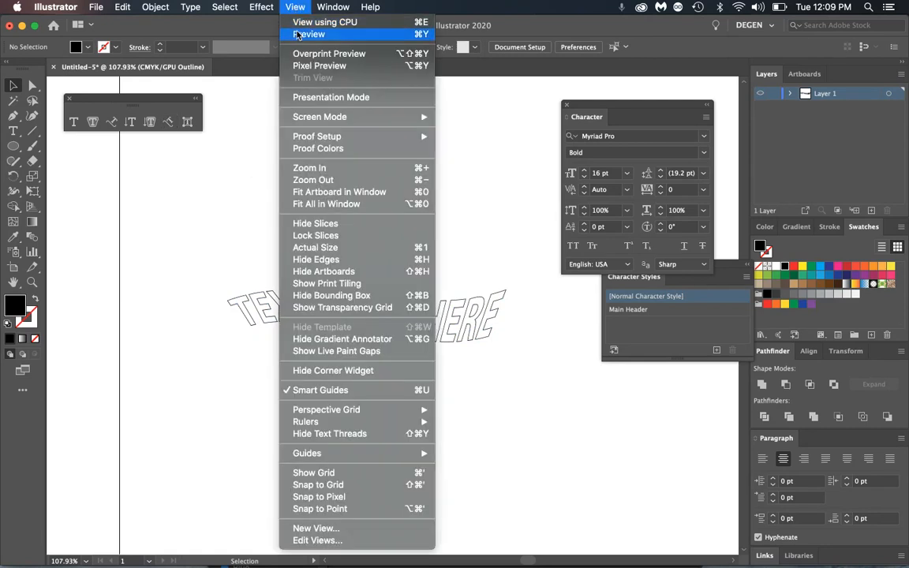
{"action": "left_click", "coordinate": [305, 35]}
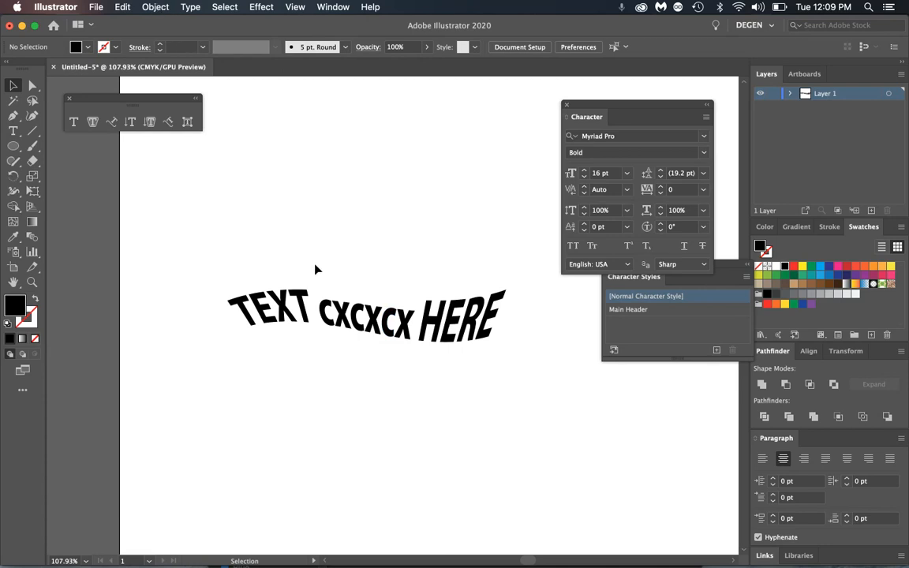
{"action": "left_click", "coordinate": [156, 7]}
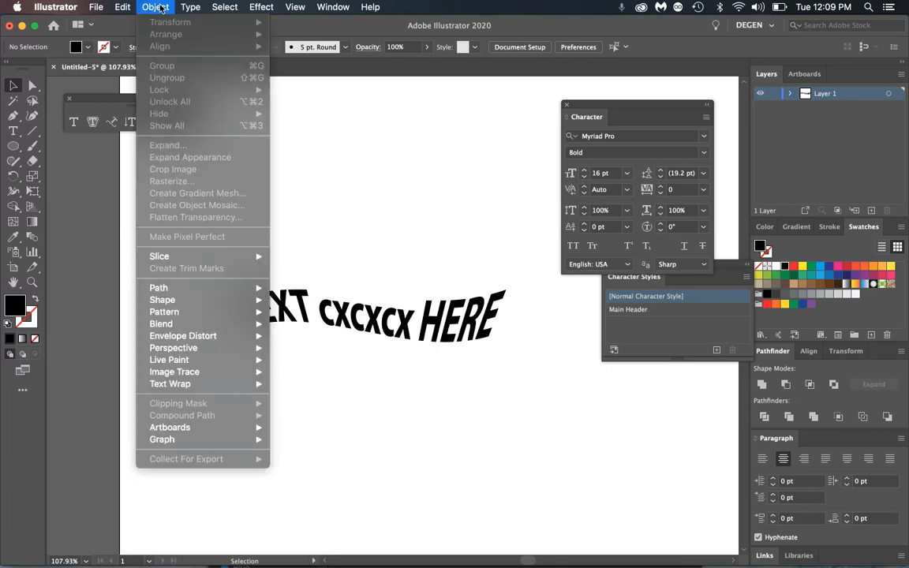
{"action": "left_click", "coordinate": [150, 7]}
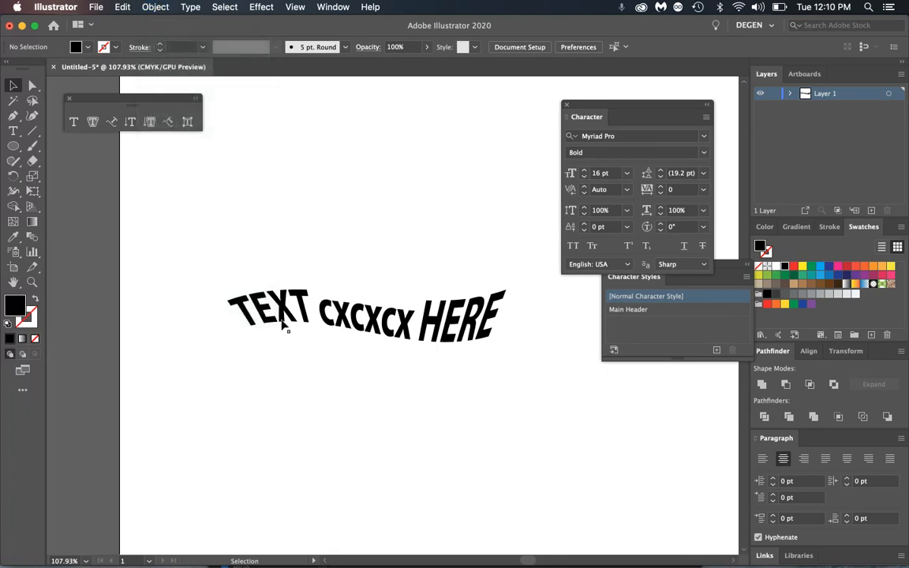
{"action": "left_click", "coordinate": [281, 317]}
{"action": "key", "text": "Delete"}
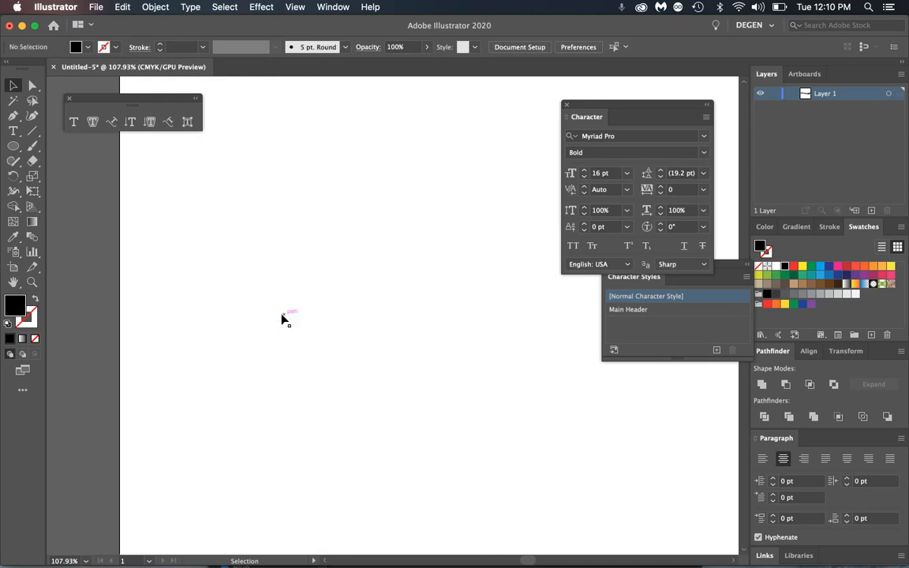